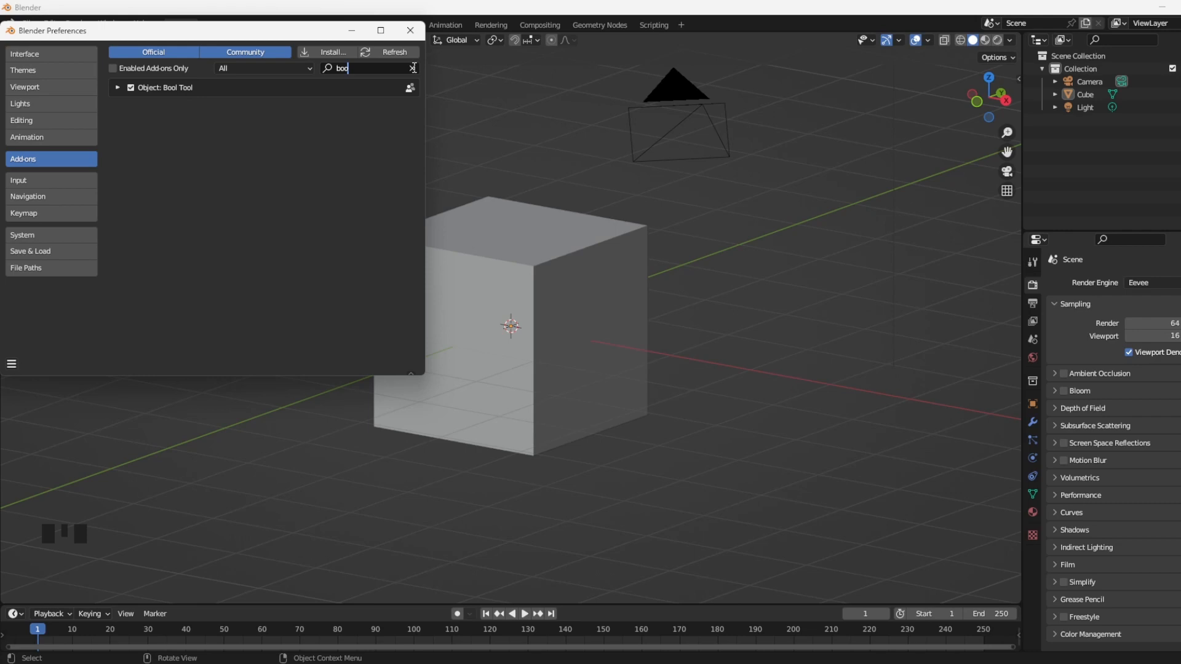
Search the add-ons for "stl" to check the STL import-export add-on, then clear the filter.
{"action": "left_click", "coordinate": [413, 67]}
{"action": "left_click", "coordinate": [372, 69]}
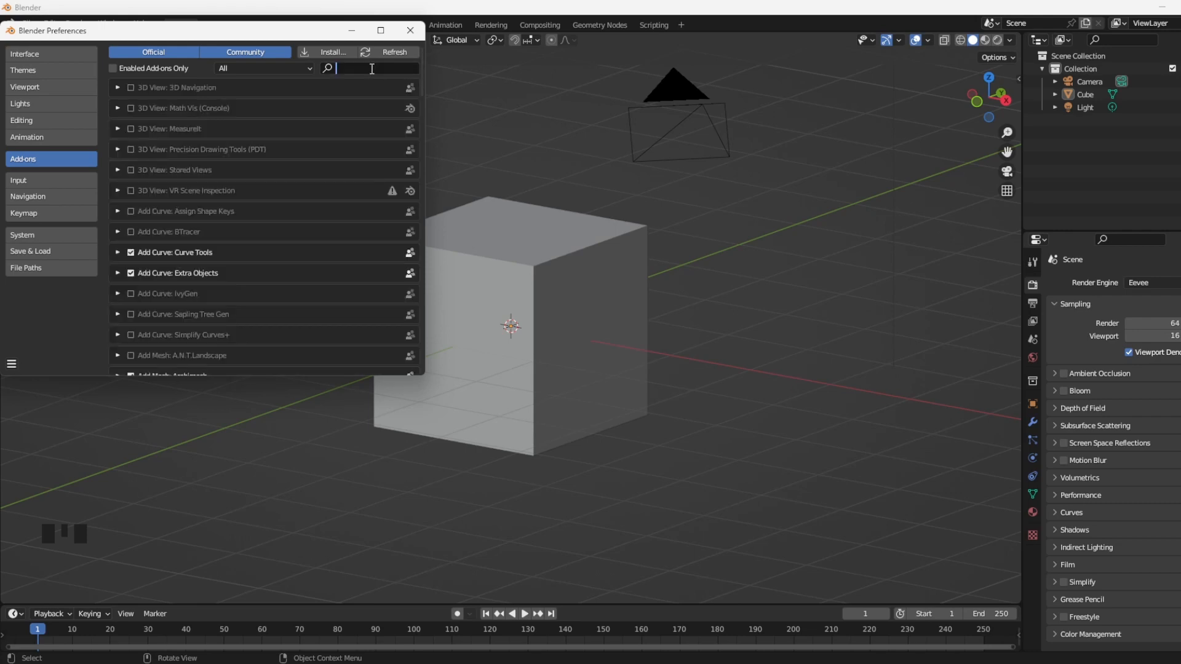
{"action": "type", "text": "stl"}
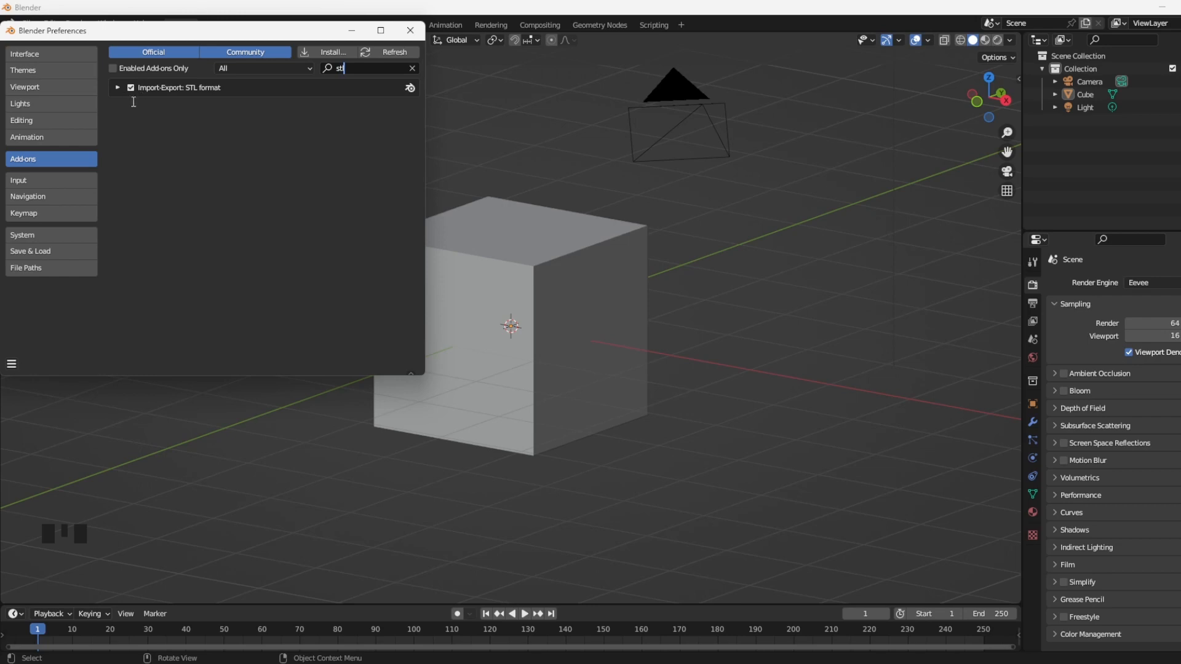
{"action": "left_click", "coordinate": [412, 68]}
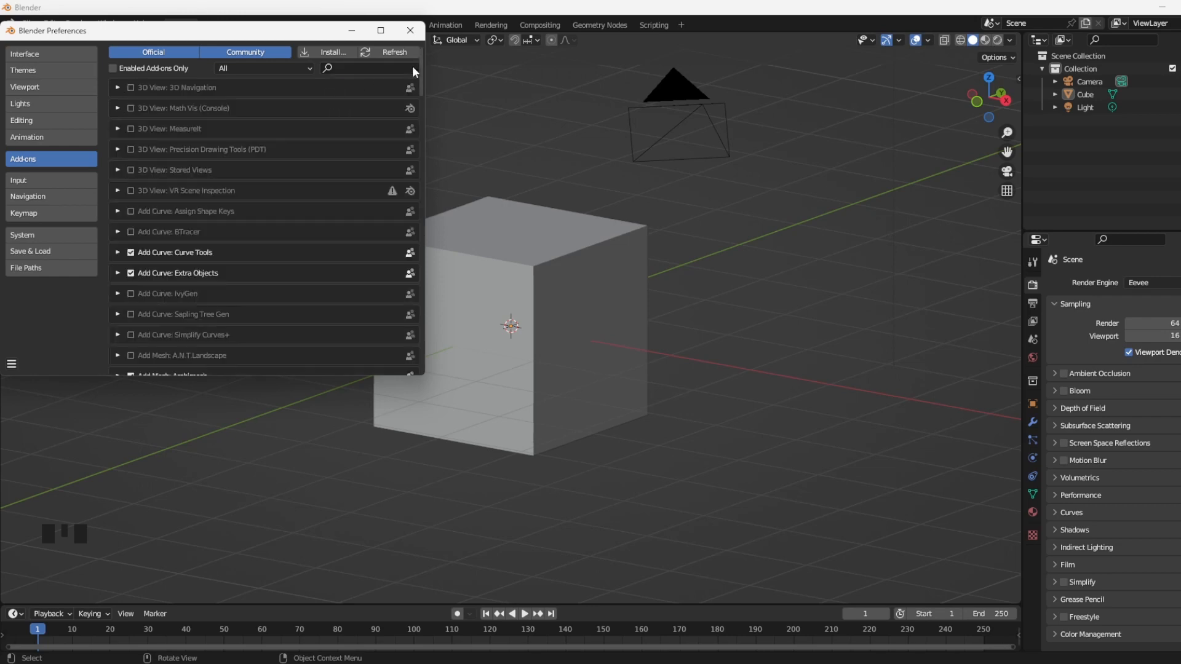
Search the add-ons for "3d-p" to check the 3D-Print Toolbox, and close the preferences.
{"action": "left_click", "coordinate": [374, 69]}
{"action": "type", "text": "3d"}
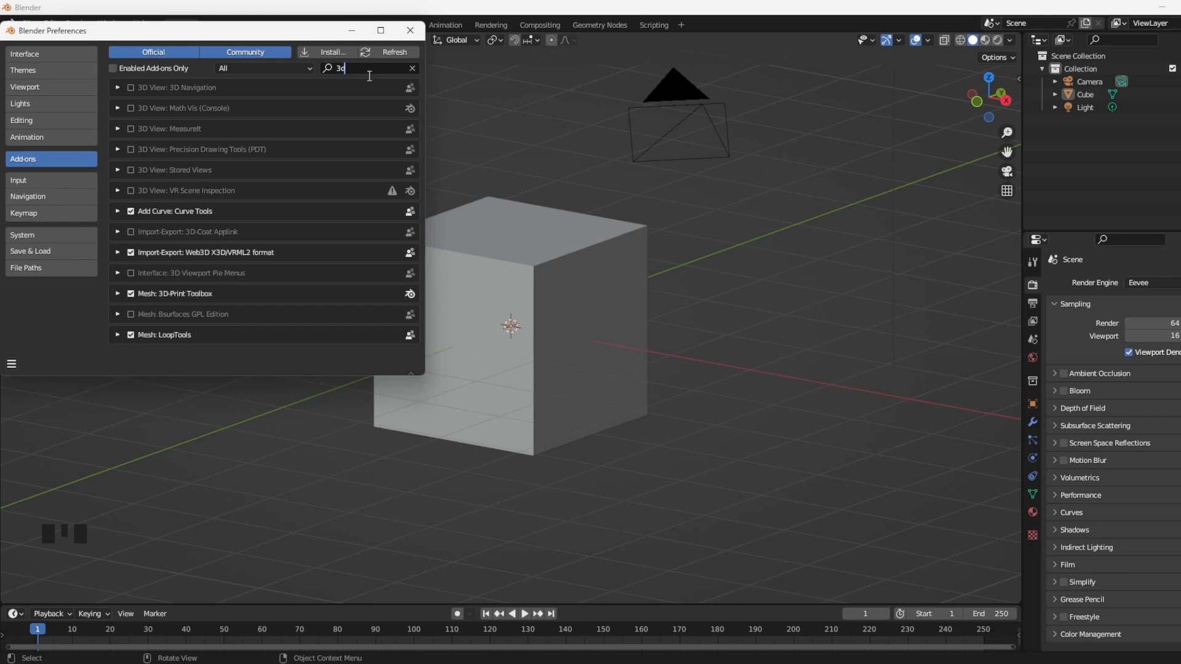
{"action": "type", "text": "-p"}
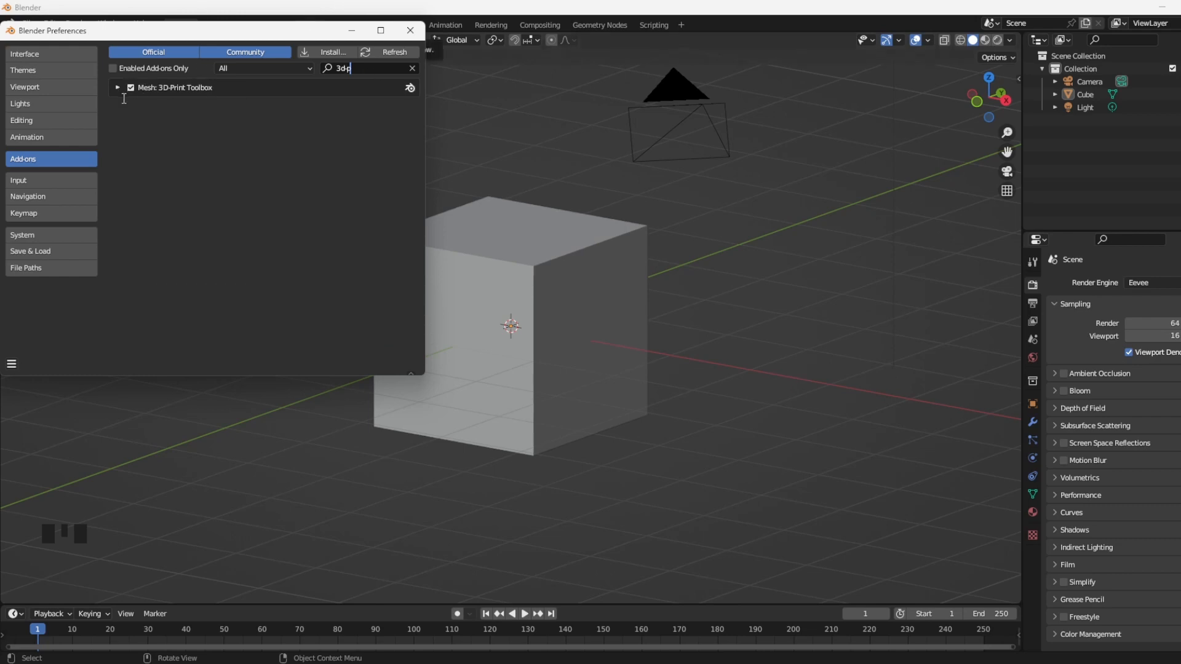
{"action": "left_click", "coordinate": [412, 67]}
{"action": "left_click", "coordinate": [415, 30]}
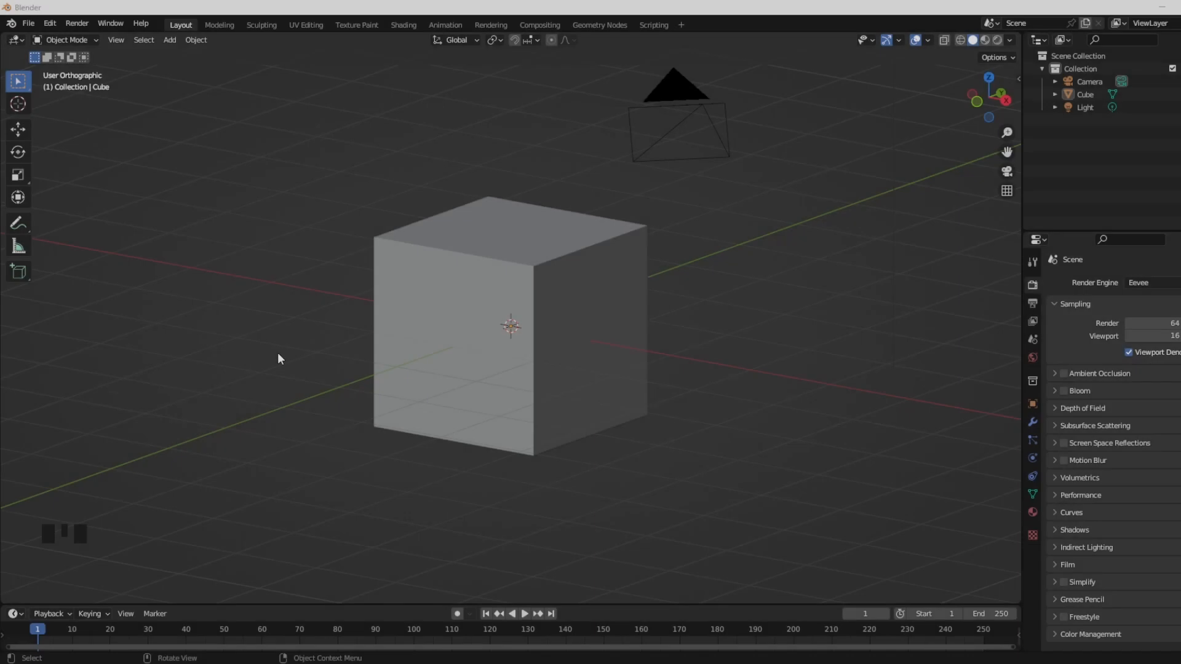
Extrude the cube's bottom face a short distance downward and scale the extruded face to about 0.8.
{"action": "left_click", "coordinate": [278, 354]}
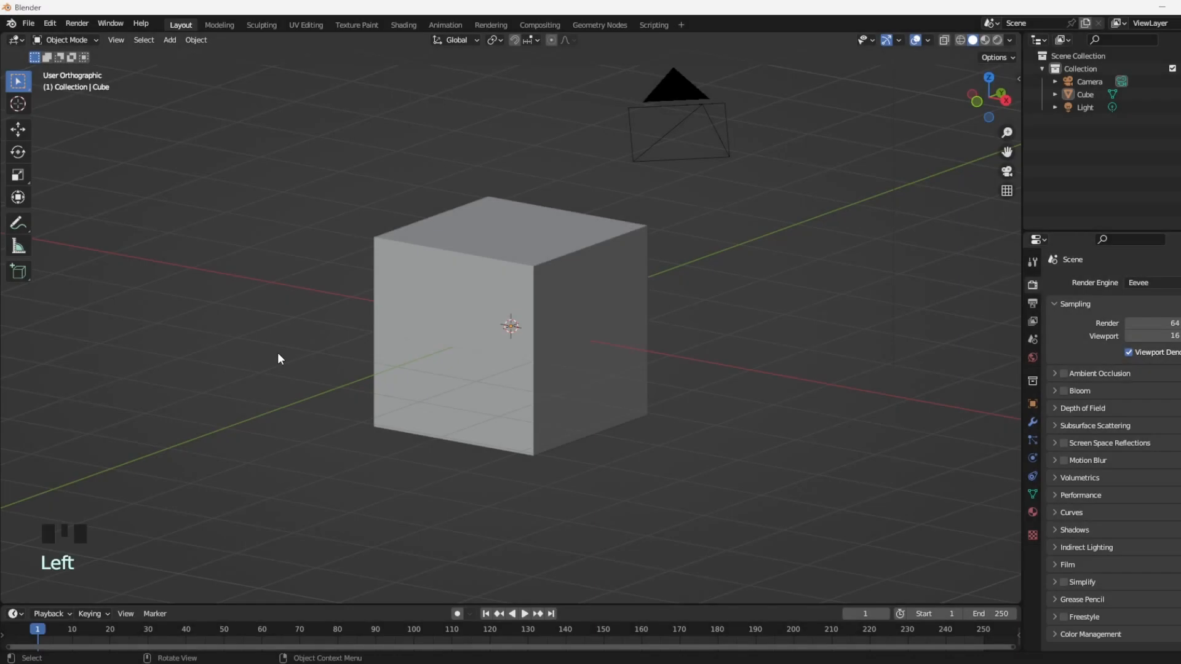
{"action": "left_click", "coordinate": [417, 363]}
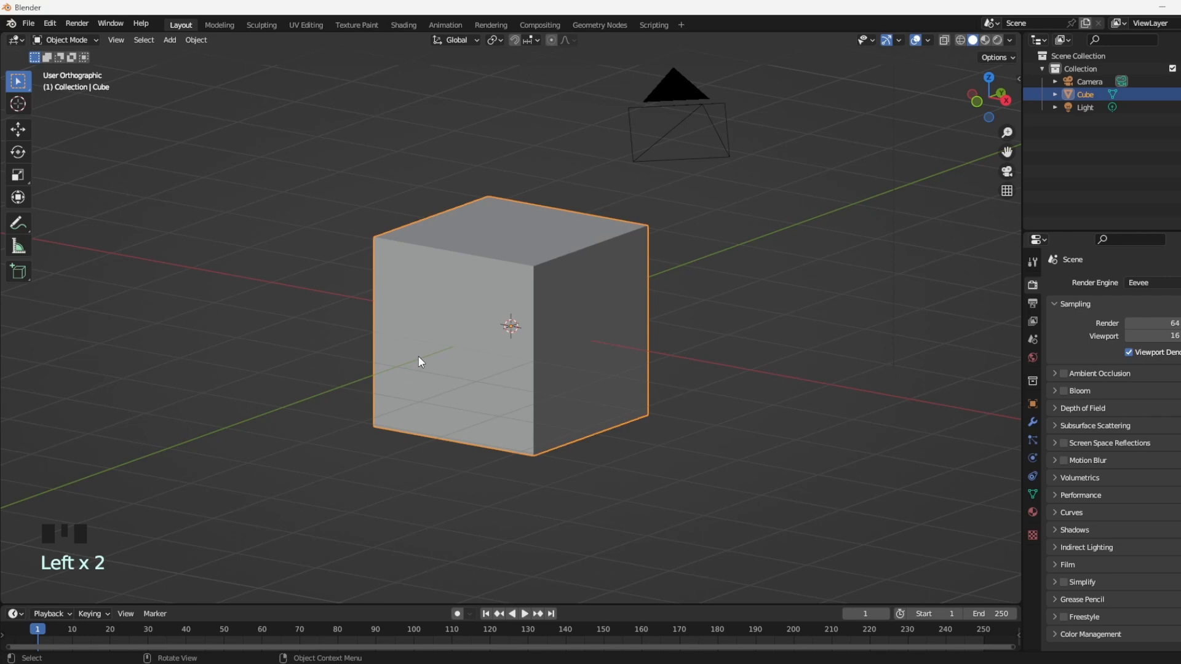
{"action": "key", "text": "KP_1"}
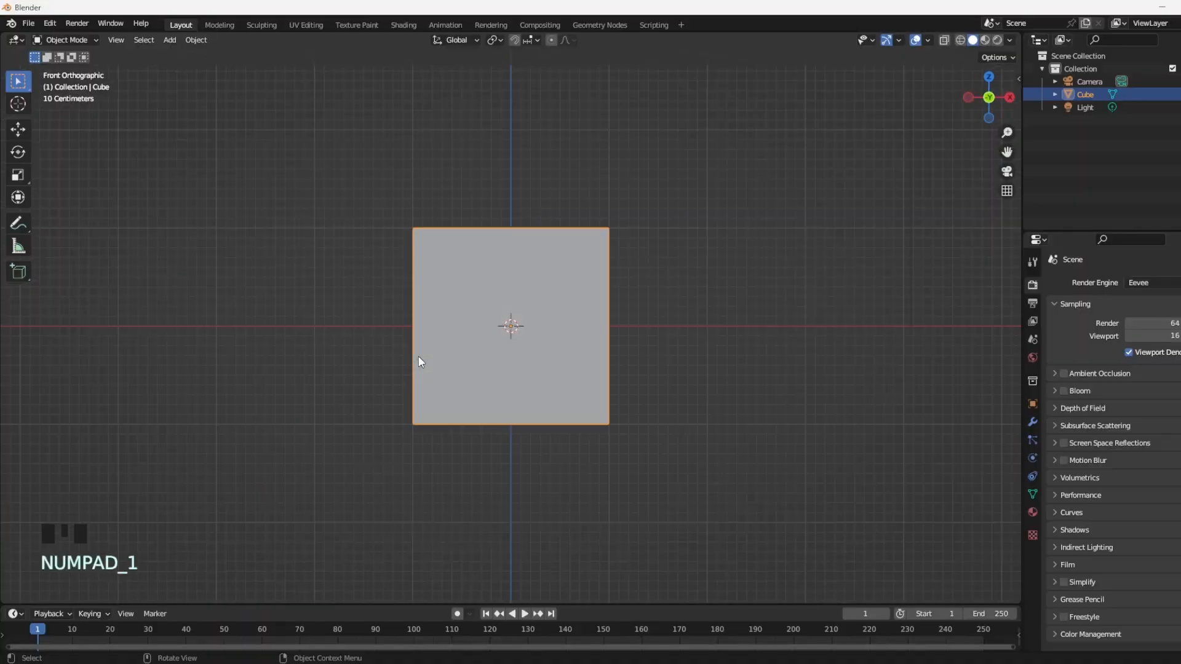
{"action": "key", "text": "Tab"}
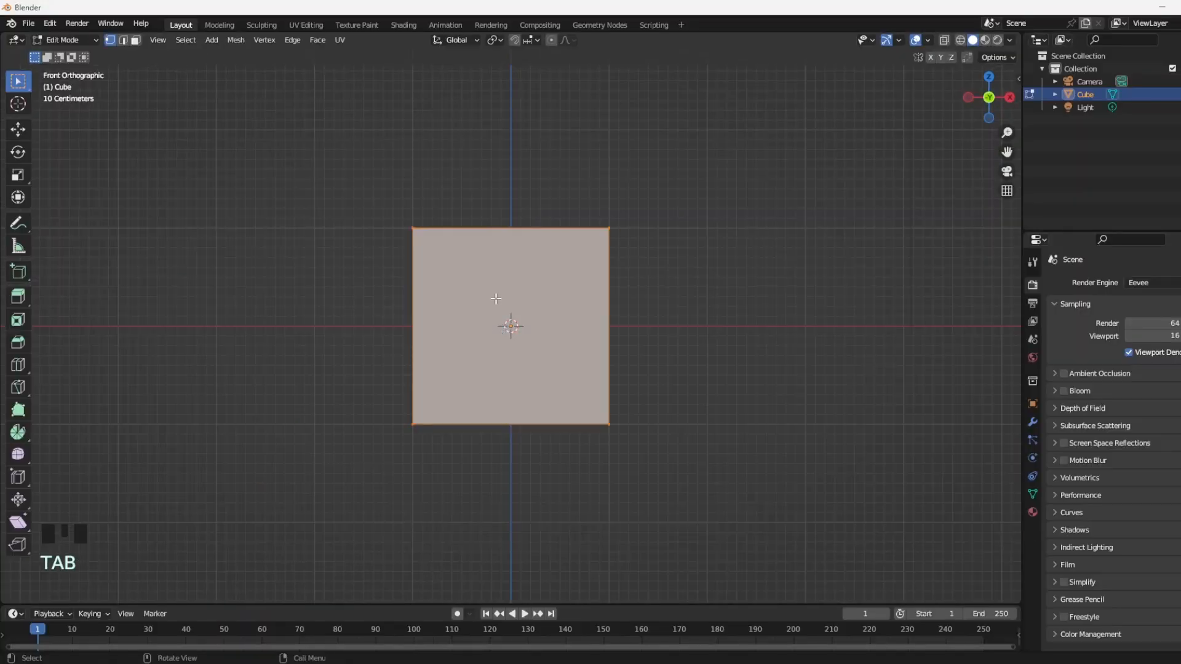
{"action": "key", "text": "3"}
{"action": "mouse_move", "coordinate": [548, 409]}
{"action": "middle_mouse_down"}
{"action": "mouse_move", "coordinate": [575, 420]}
{"action": "mouse_move", "coordinate": [554, 419]}
{"action": "middle_mouse_up"}
{"action": "left_click", "coordinate": [551, 421]}
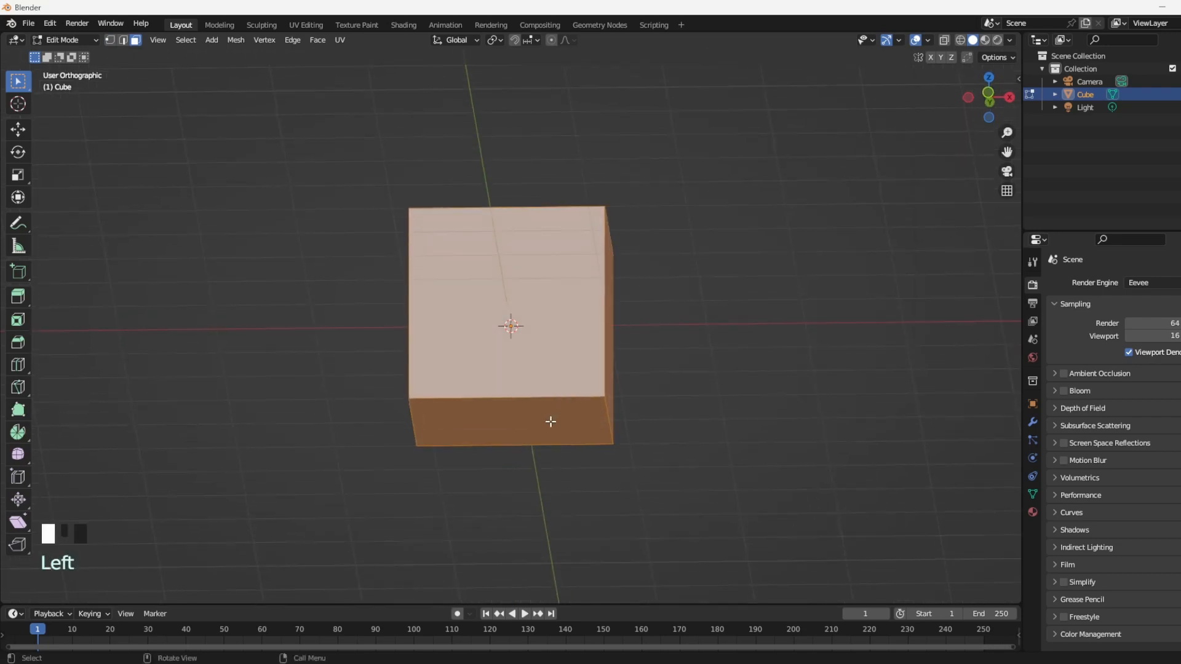
{"action": "left_click", "coordinate": [18, 128]}
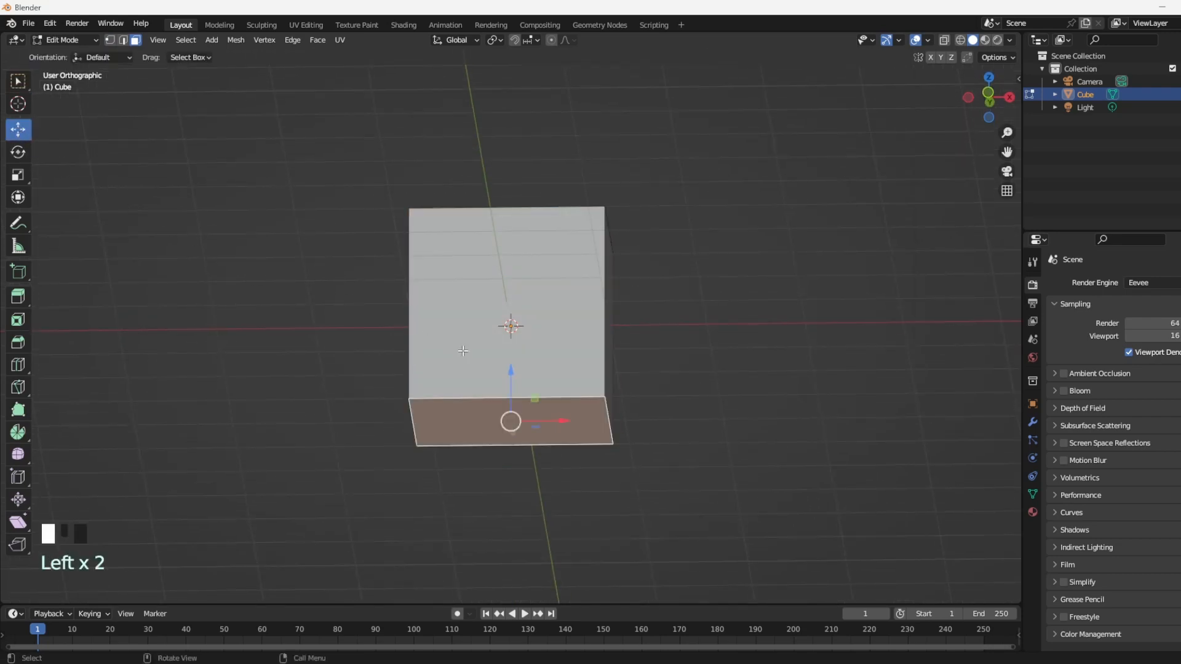
{"action": "key", "text": "e"}
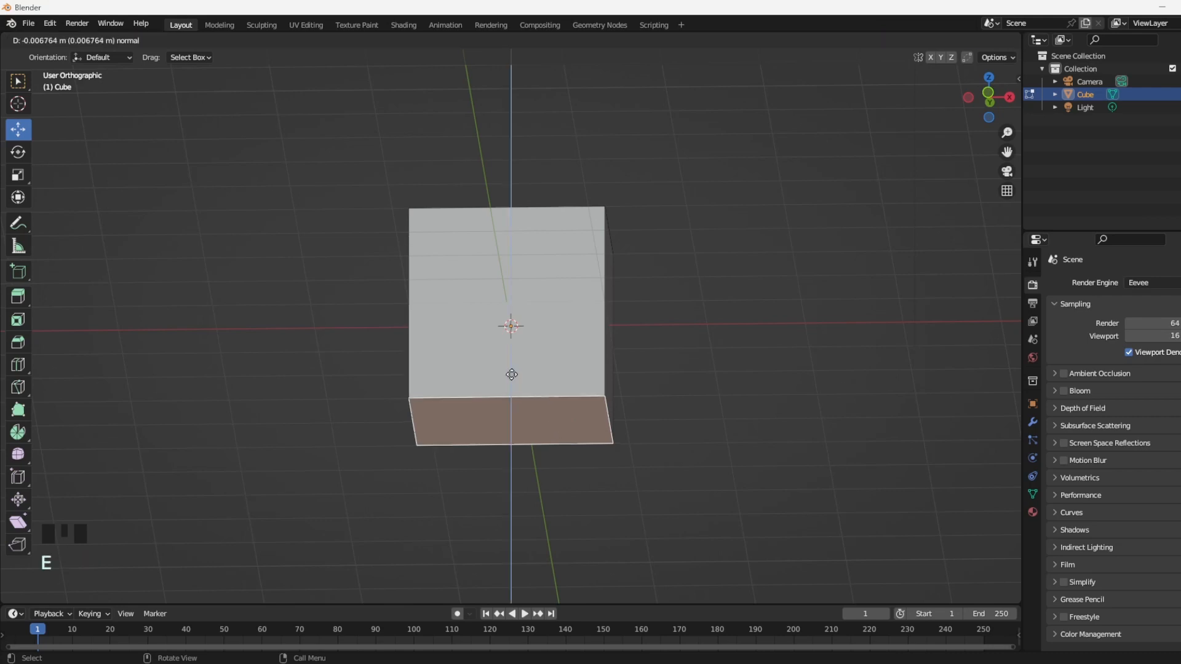
{"action": "left_click", "coordinate": [509, 401]}
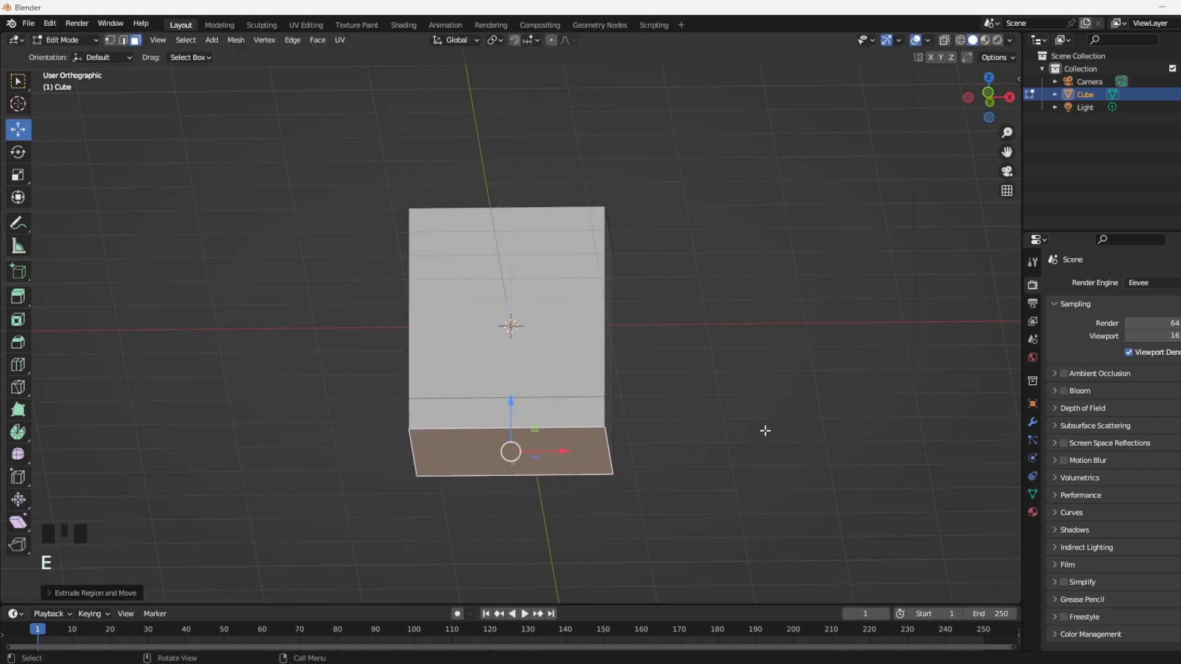
{"action": "key", "text": "s"}
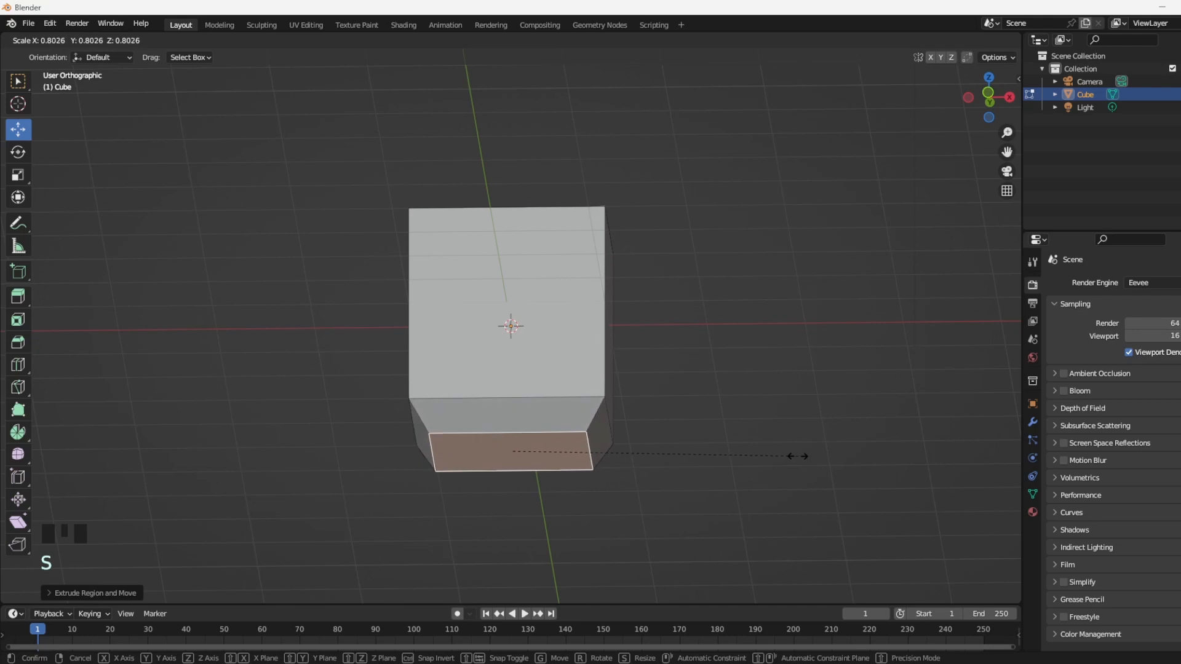
{"action": "left_click", "coordinate": [792, 457]}
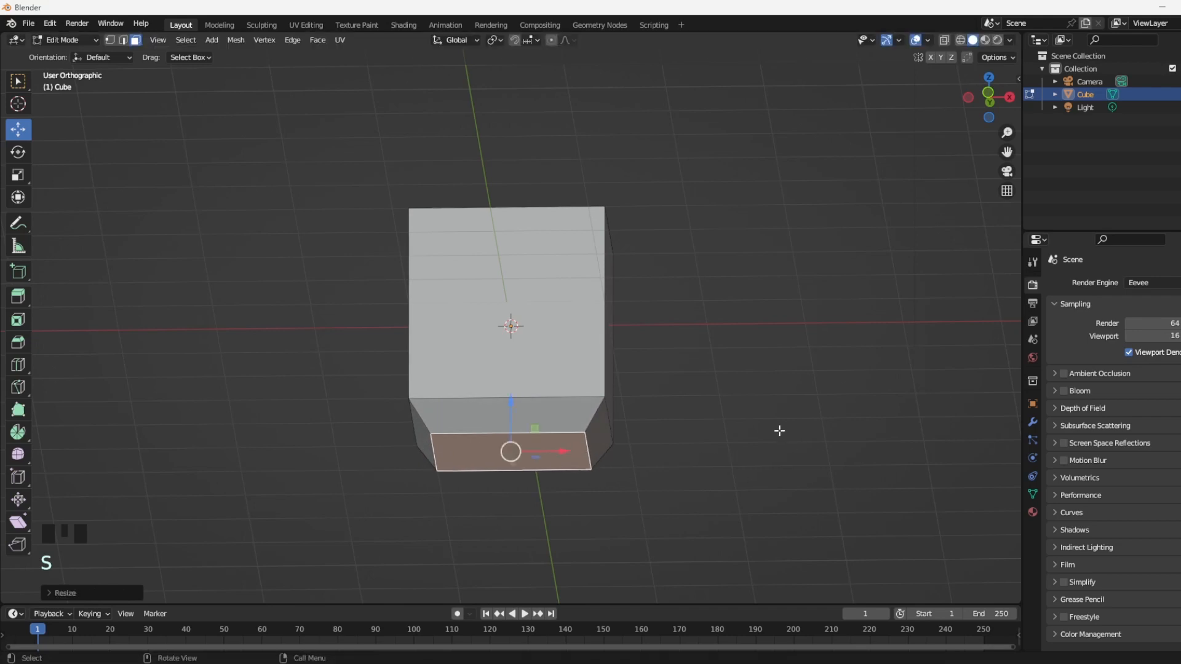
Add a horizontal loop cut around the cube and slide it a little above the middle.
{"action": "key", "text": "KP_1"}
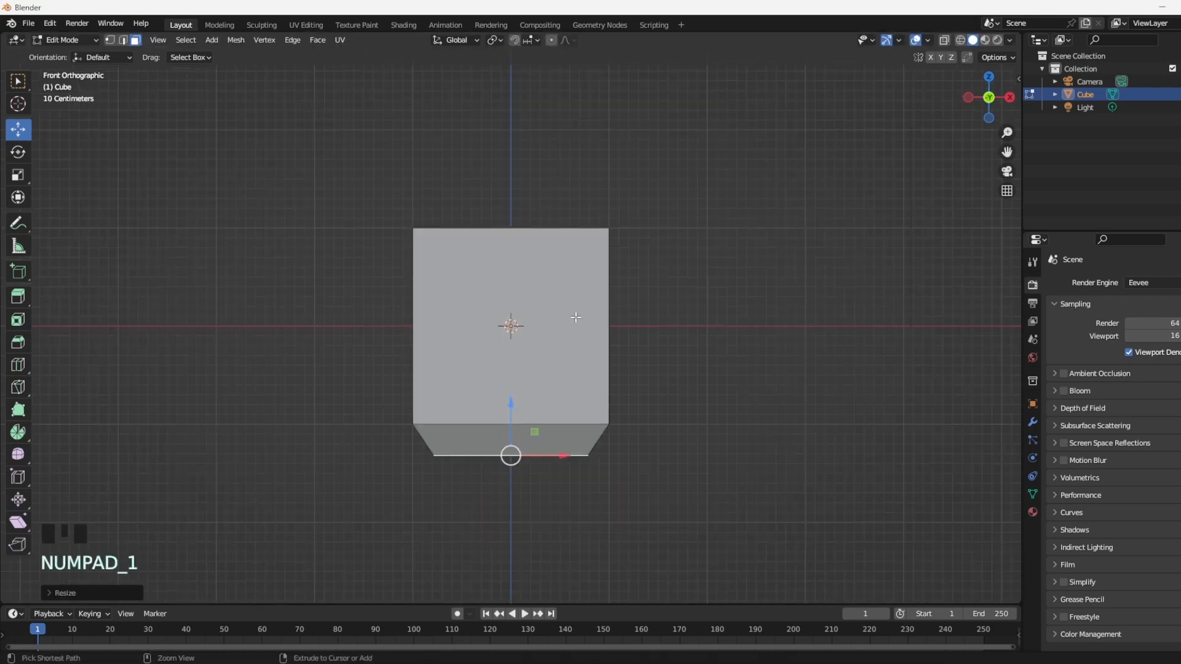
{"action": "key", "text": "ctrl+r"}
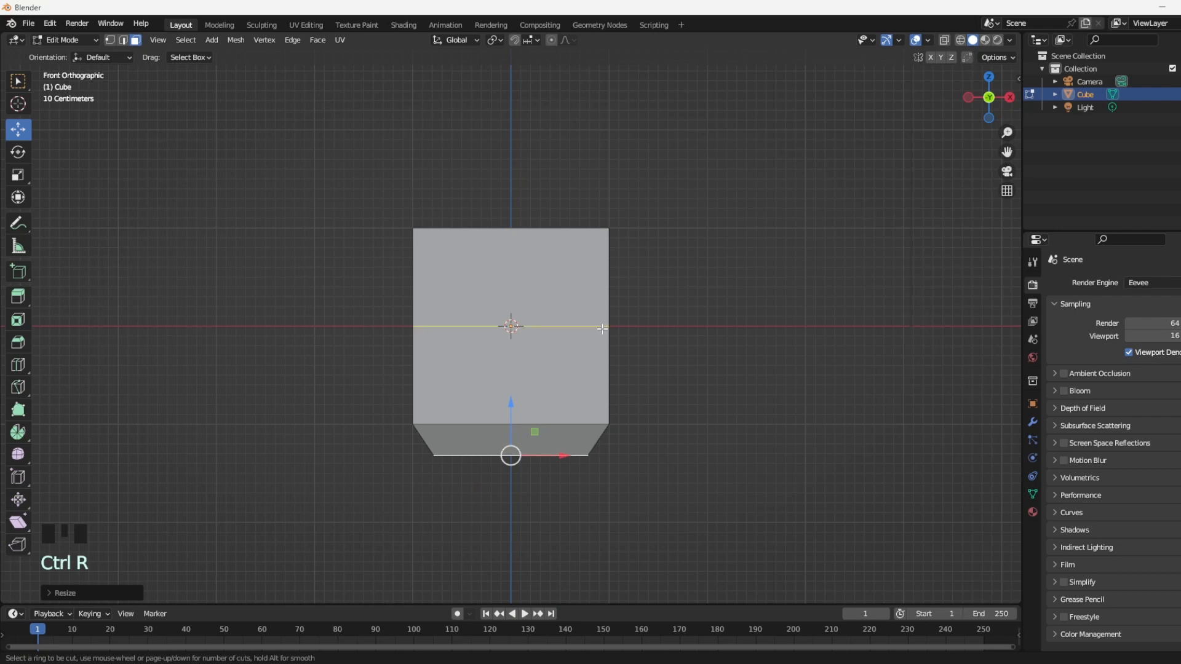
{"action": "left_click", "coordinate": [602, 325]}
{"action": "left_click", "coordinate": [598, 293]}
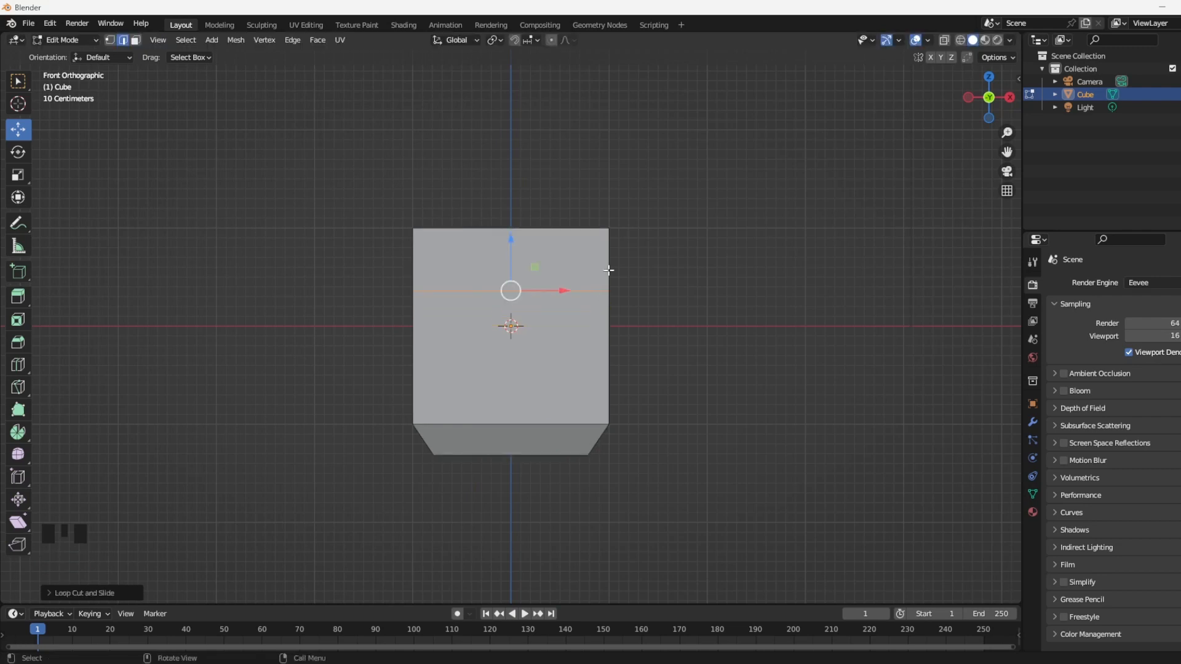
Scale the cube's top face down until it is about as wide as the tapered bottom face.
{"action": "middle_click_drag", "start_coordinate": [586, 212], "coordinate": [588, 243]}
{"action": "key", "text": "3"}
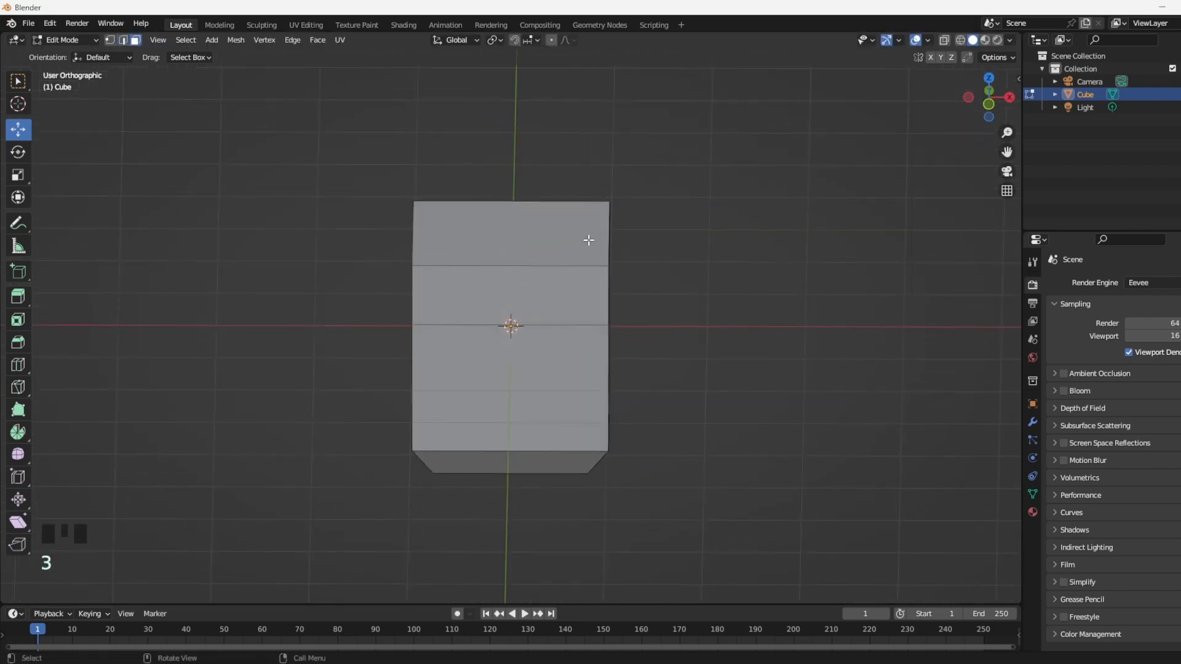
{"action": "left_click", "coordinate": [574, 242]}
{"action": "key", "text": "s"}
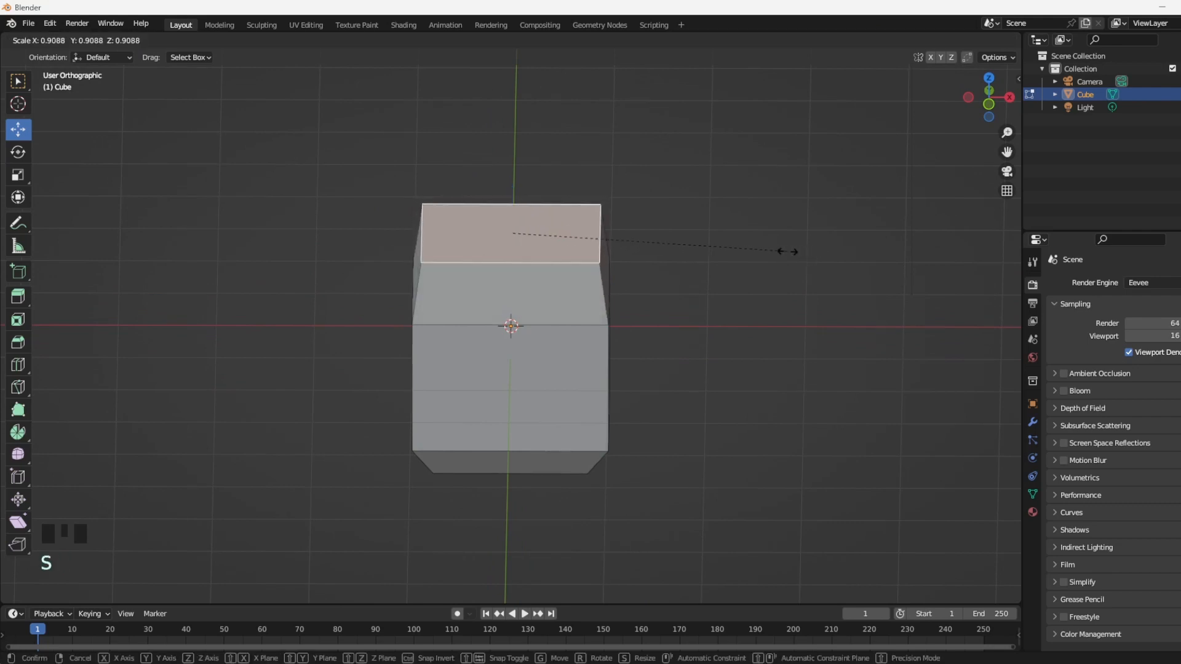
{"action": "left_click", "coordinate": [748, 249]}
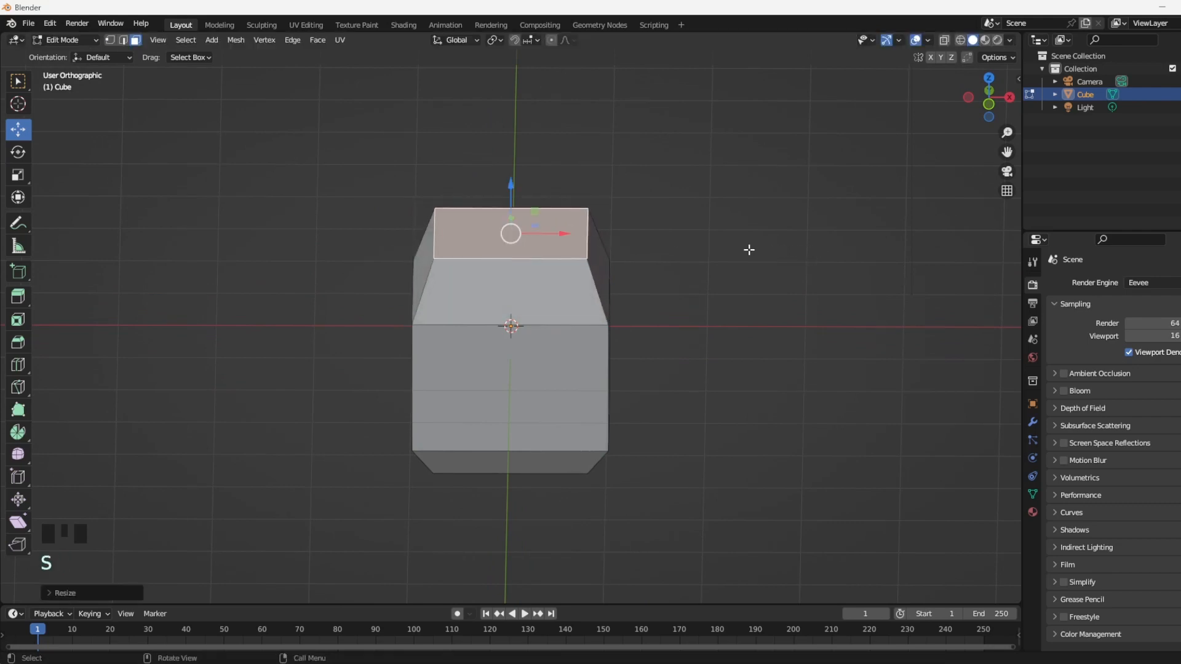
Scale the edge loop below the top taper very slightly inward and return to Object Mode.
{"action": "key", "text": "2"}
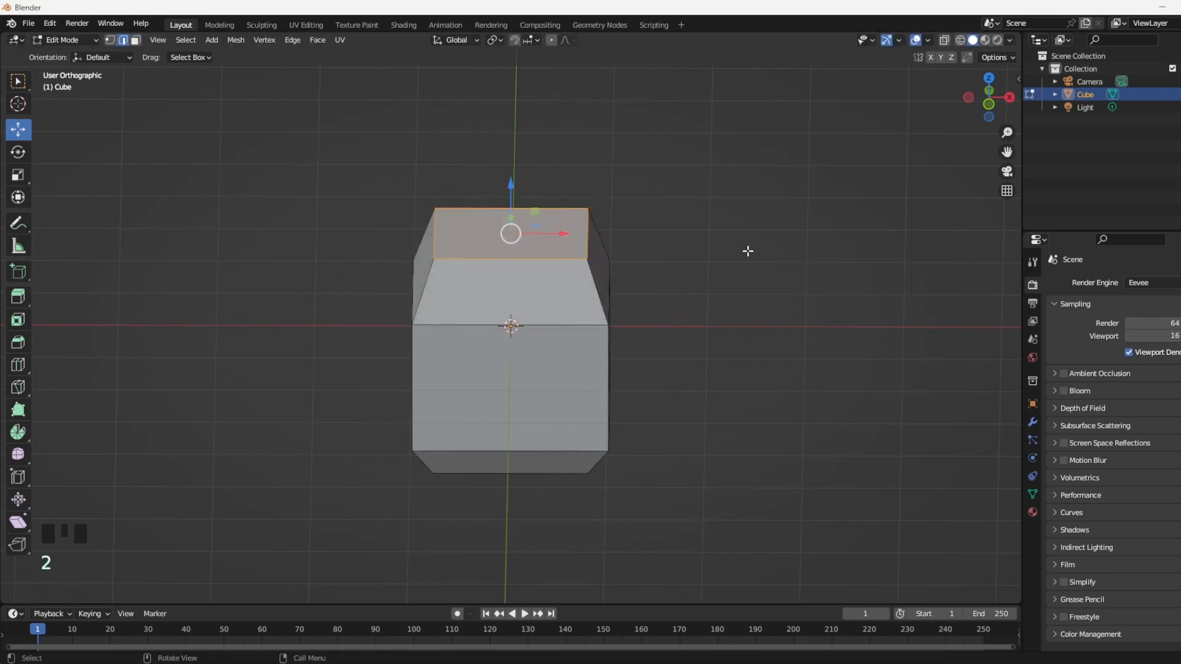
{"action": "left_click", "coordinate": [598, 316], "text": "alt"}
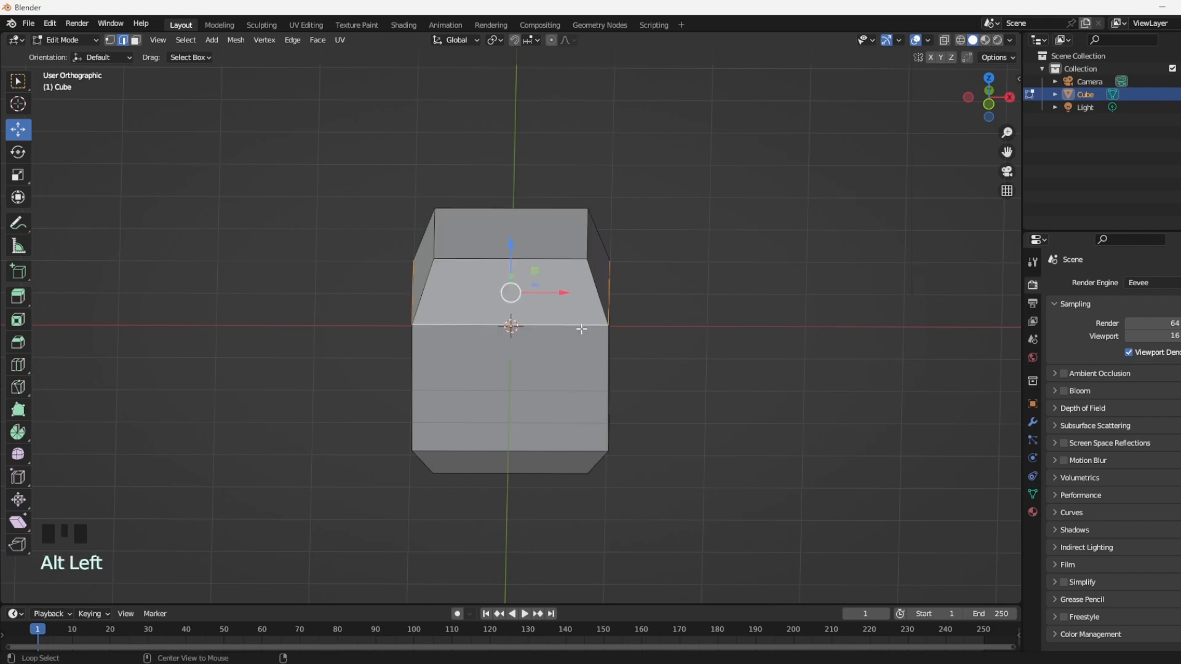
{"action": "key", "text": "s"}
{"action": "left_click", "coordinate": [885, 285]}
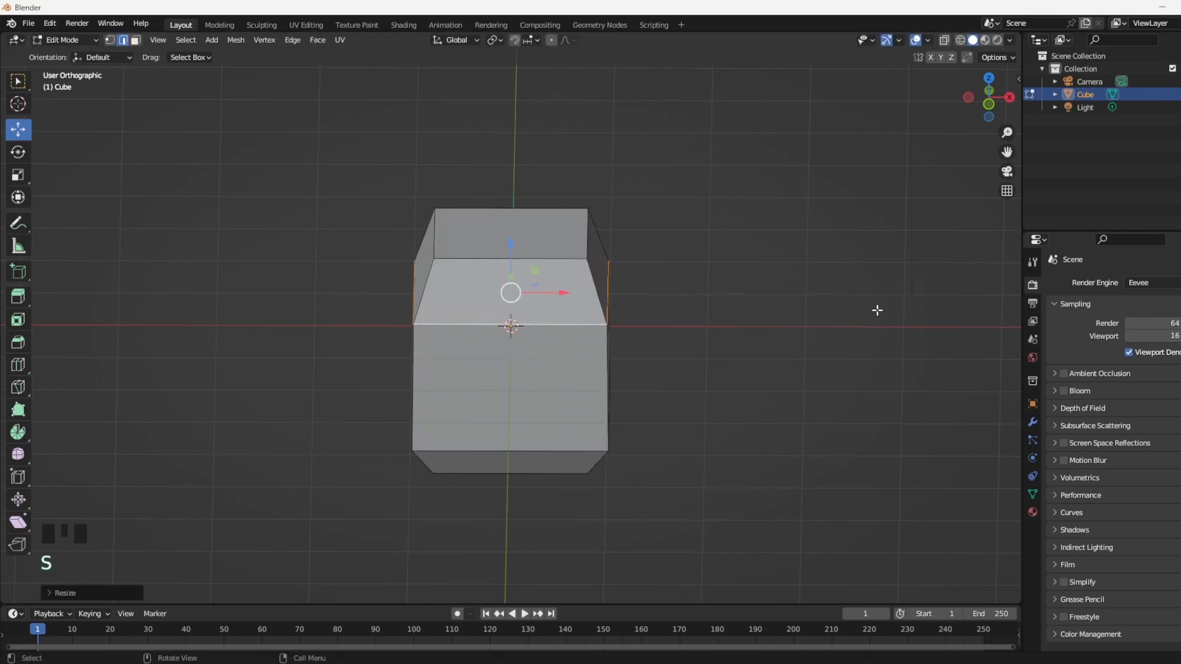
{"action": "key", "text": "Tab"}
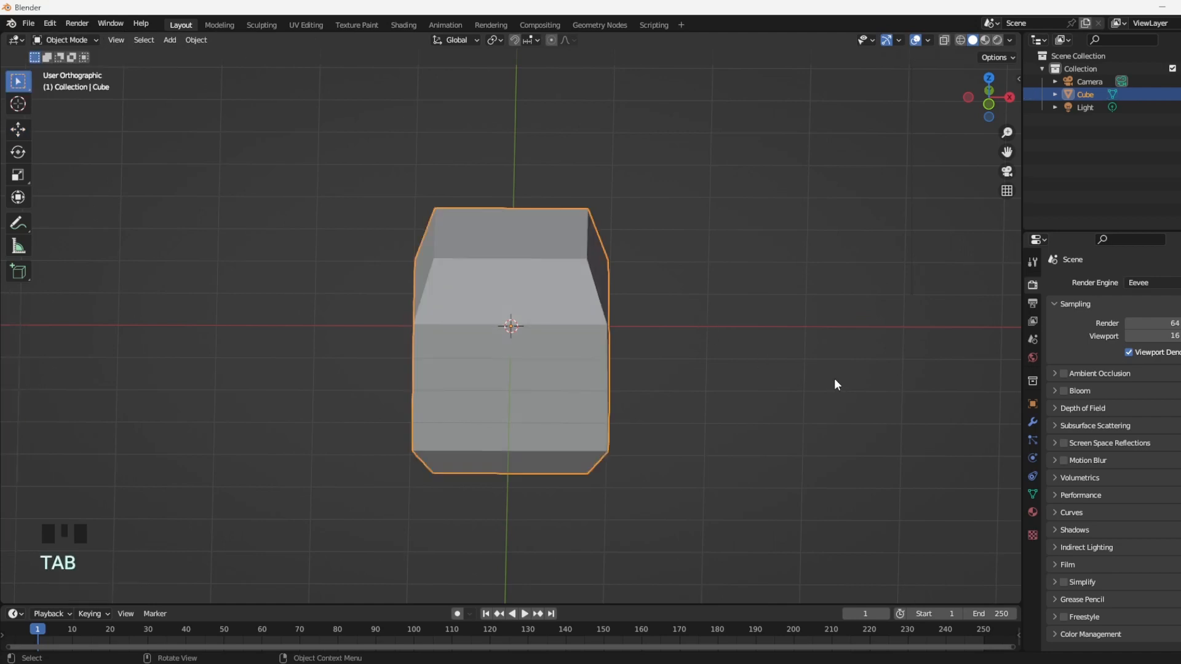
Add a Subdivision Surface modifier to the cube with viewport and render levels both set to 3.
{"action": "key", "text": "KP_1"}
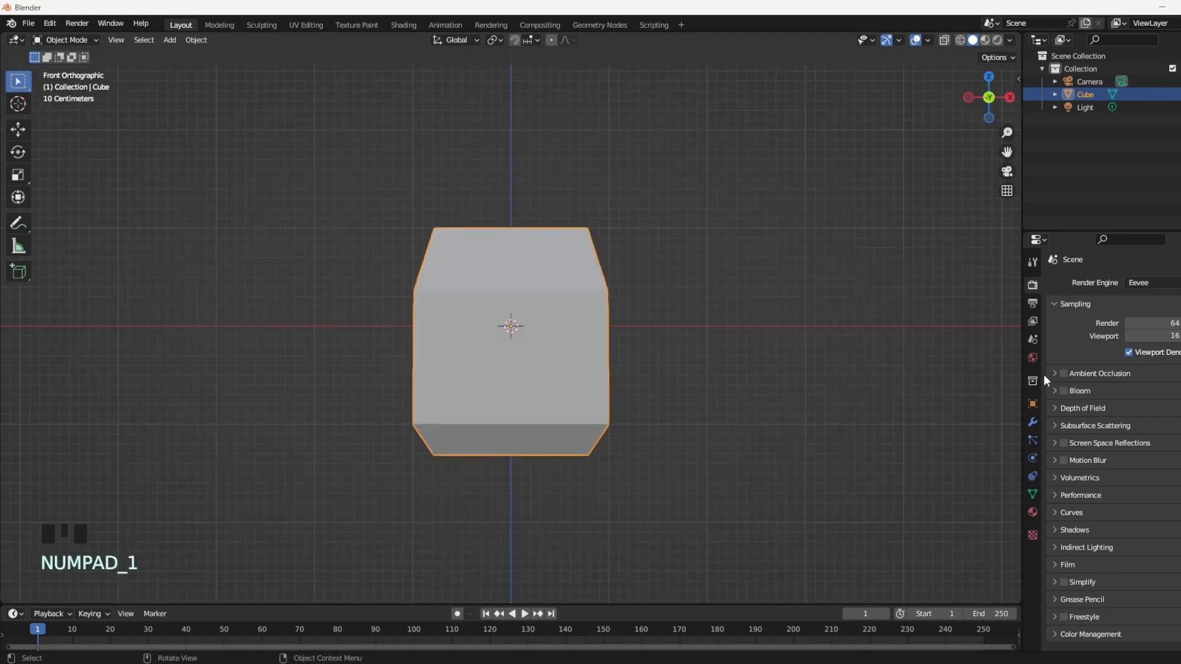
{"action": "left_click", "coordinate": [1031, 422]}
{"action": "left_click", "coordinate": [1133, 282]}
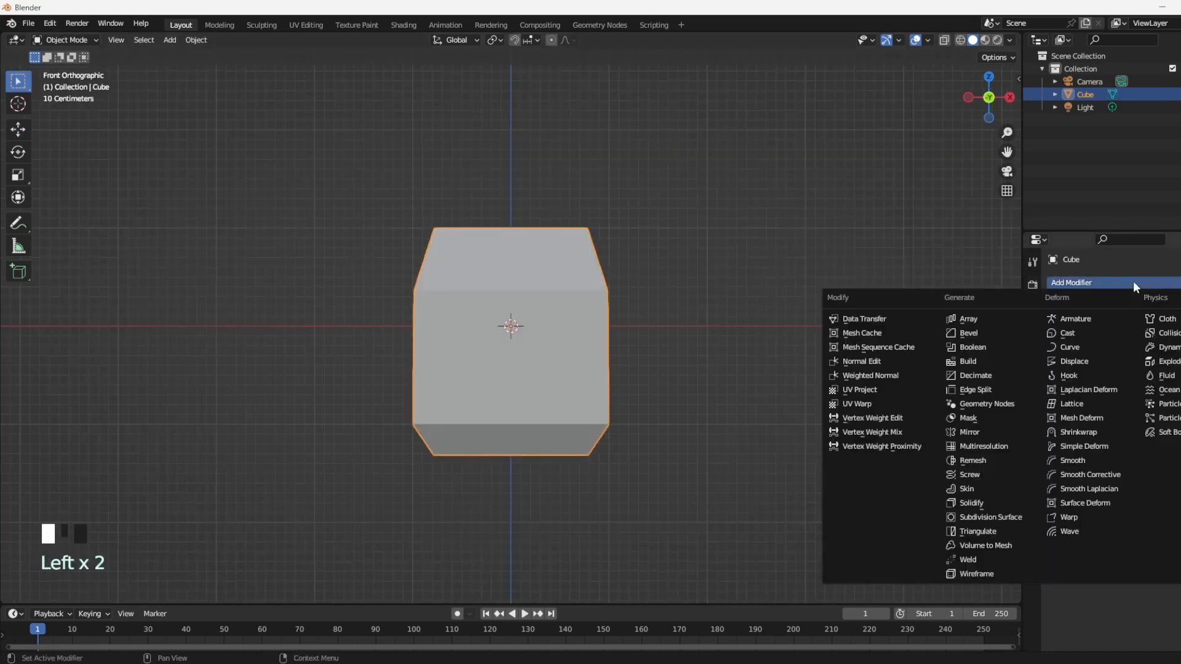
{"action": "left_click", "coordinate": [986, 517]}
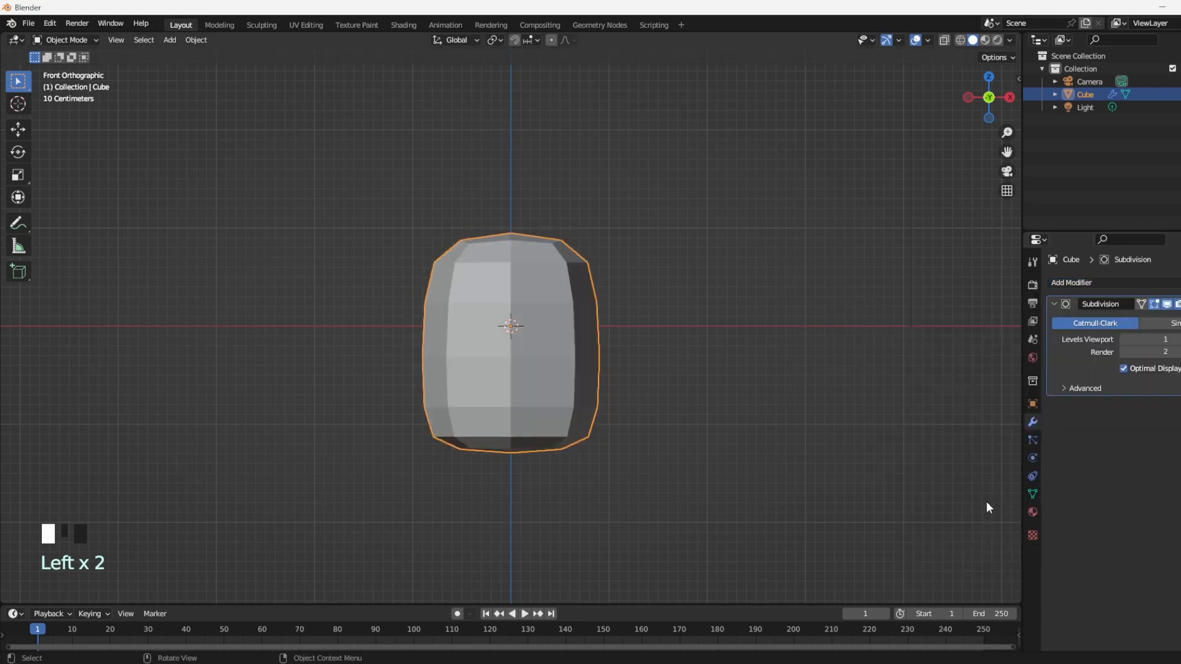
{"action": "left_click", "coordinate": [1178, 339]}
{"action": "left_click", "coordinate": [1177, 339]}
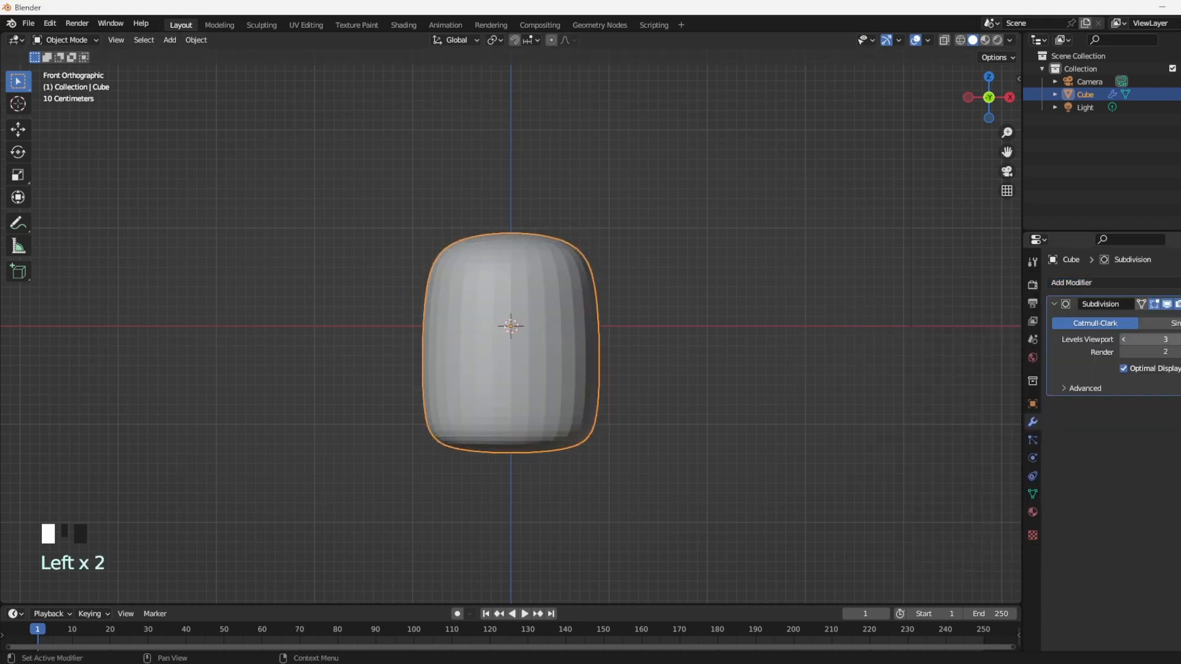
{"action": "left_click", "coordinate": [1177, 352]}
{"action": "left_click", "coordinate": [1178, 351]}
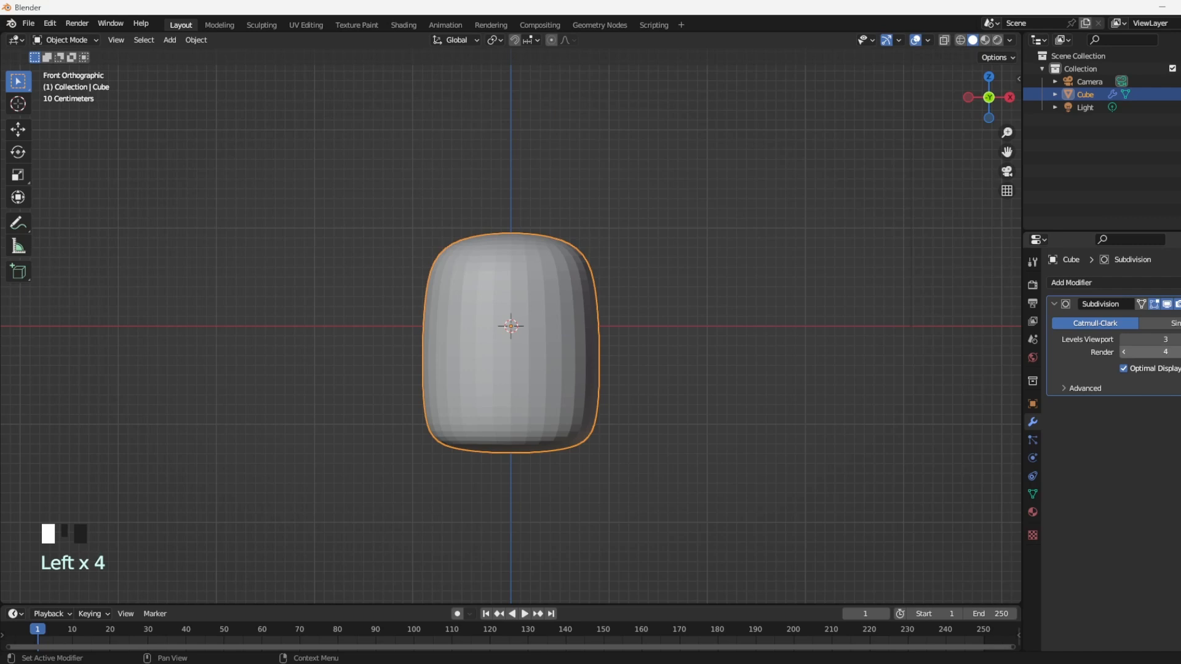
{"action": "left_click", "coordinate": [1122, 352]}
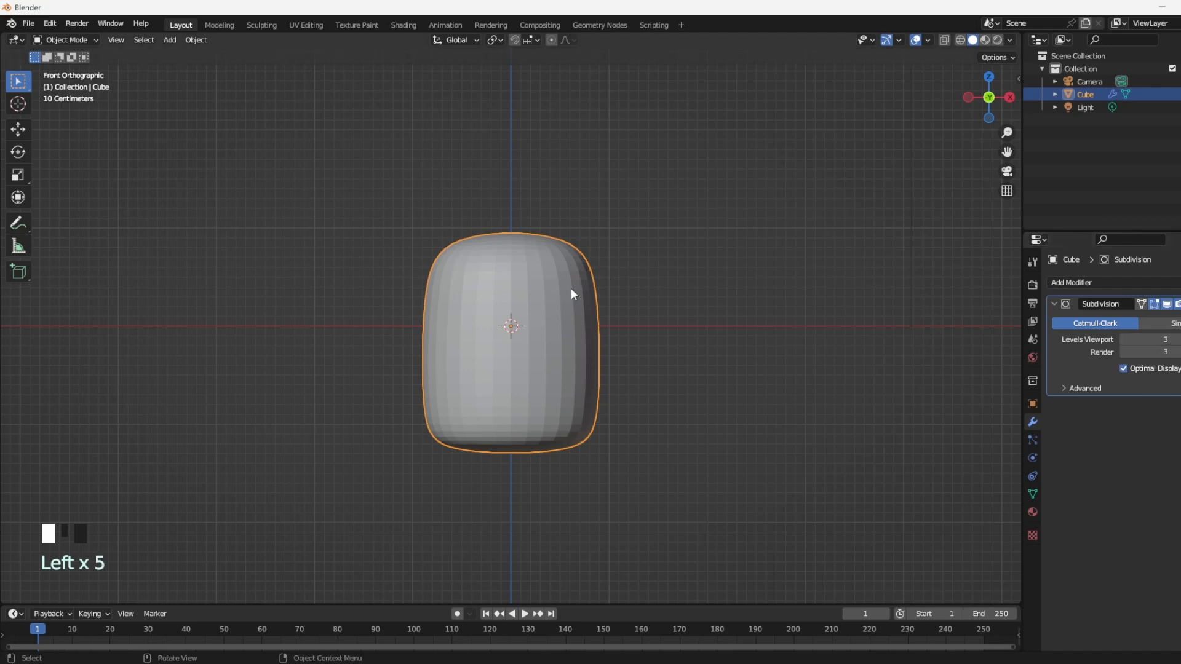
Scale the smoothed body down along the Z axis to make it slightly shorter.
{"action": "left_click", "coordinate": [559, 336]}
{"action": "key", "text": "s"}
{"action": "key", "text": "z"}
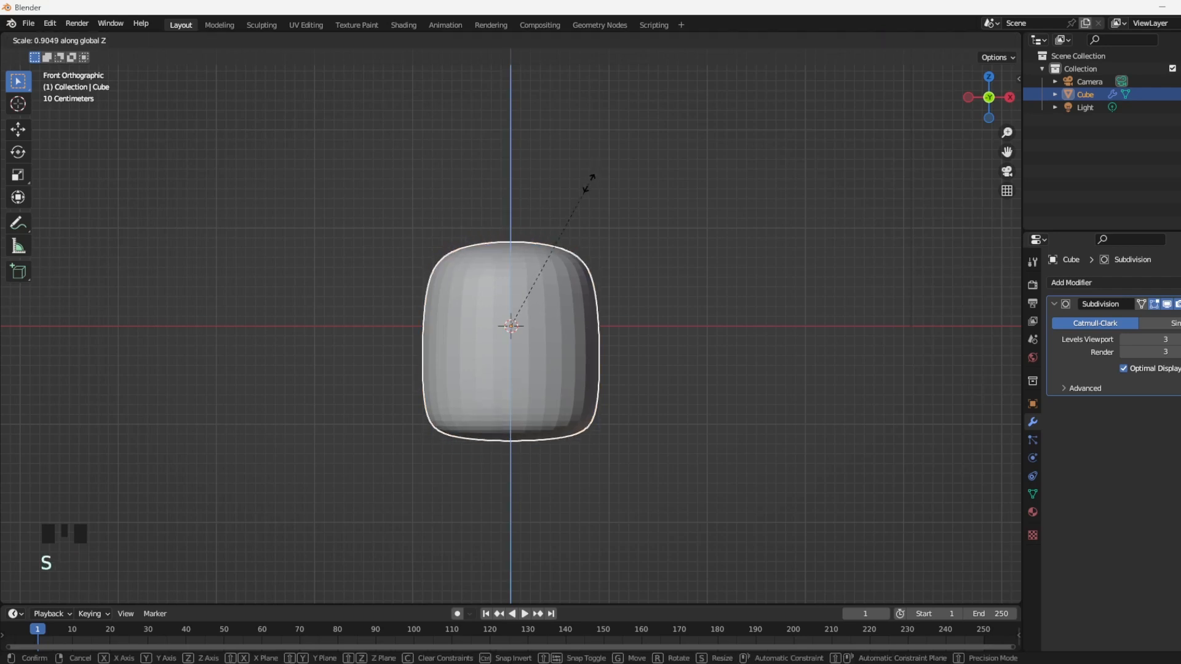
{"action": "left_click", "coordinate": [586, 194]}
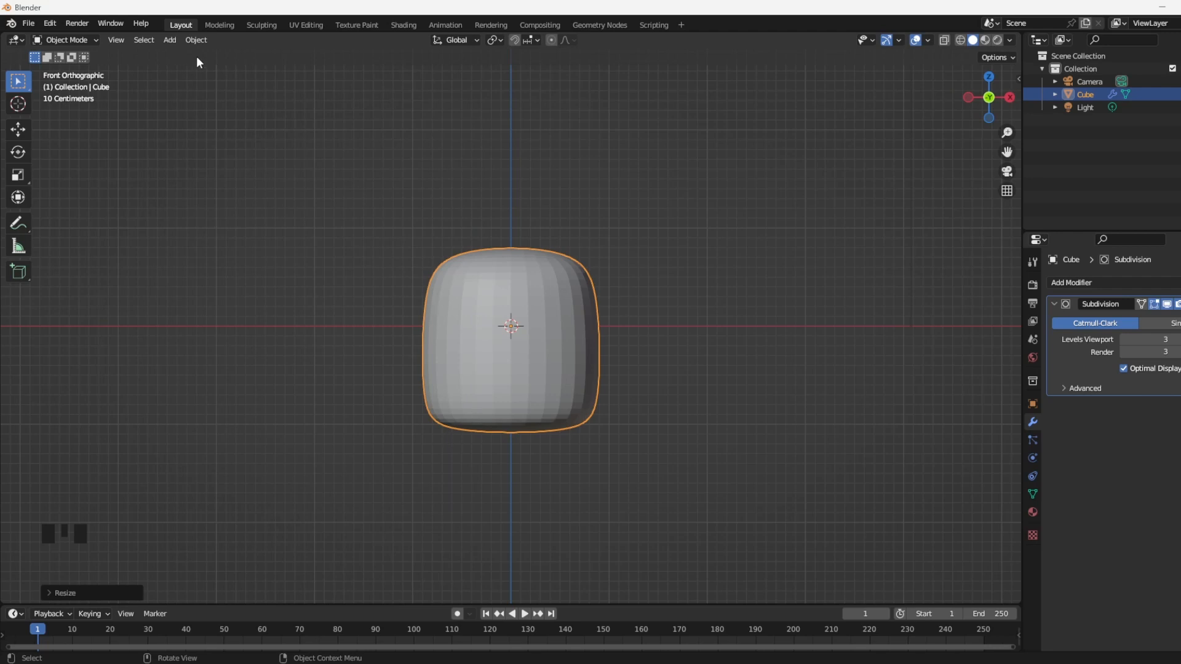
Add a mesh circle and move it up along the Z axis to just above the body.
{"action": "left_click", "coordinate": [168, 40]}
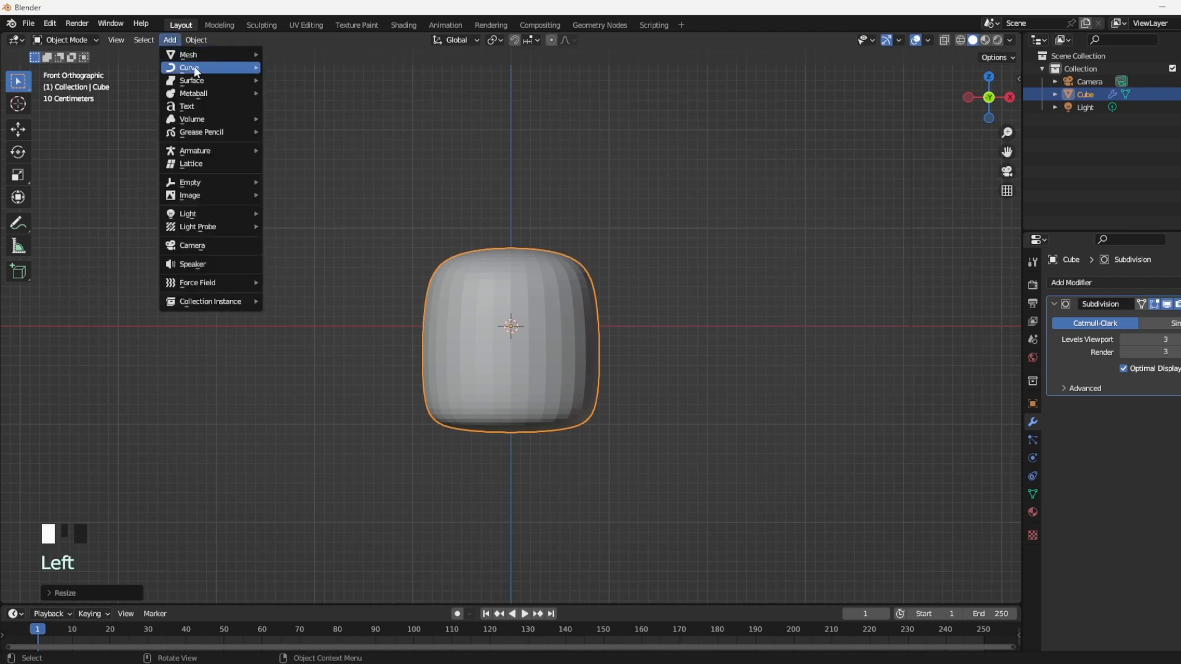
{"action": "mouse_move", "coordinate": [208, 79]}
{"action": "mouse_move", "coordinate": [218, 54]}
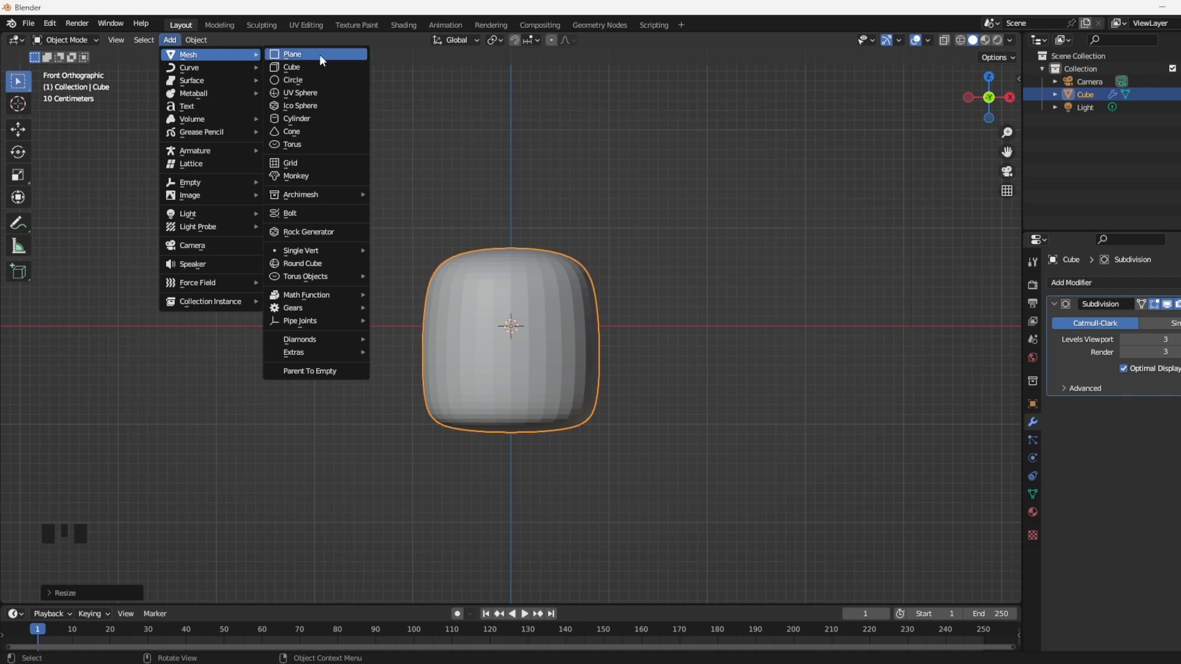
{"action": "left_click", "coordinate": [328, 79]}
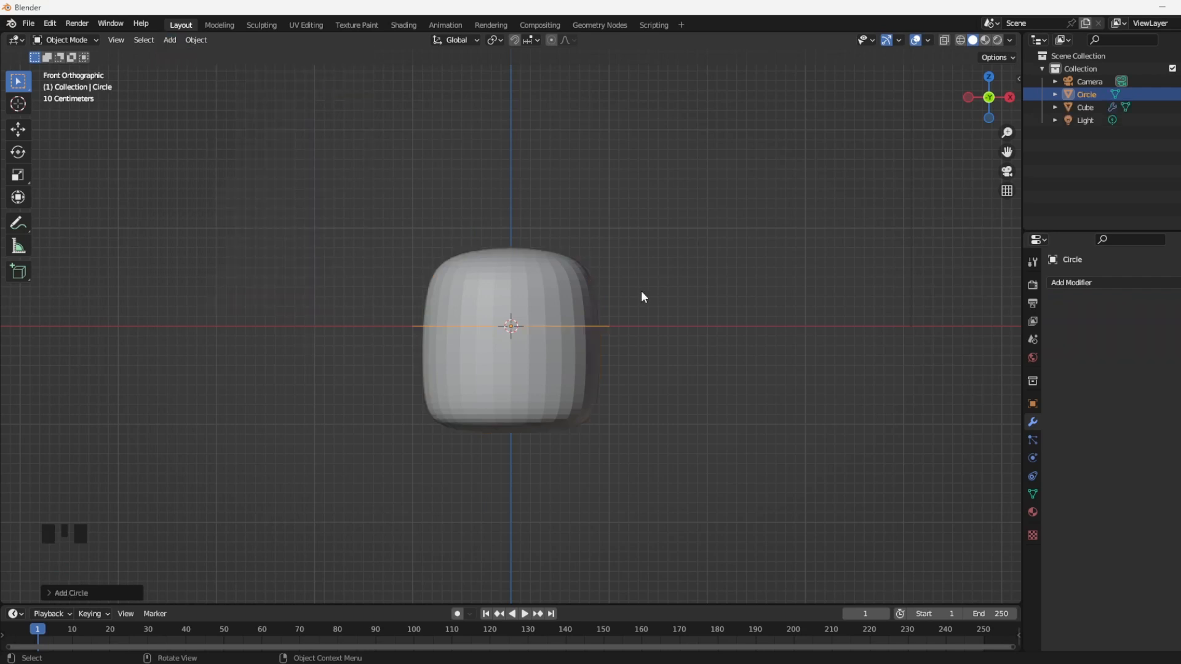
{"action": "left_click", "coordinate": [22, 135]}
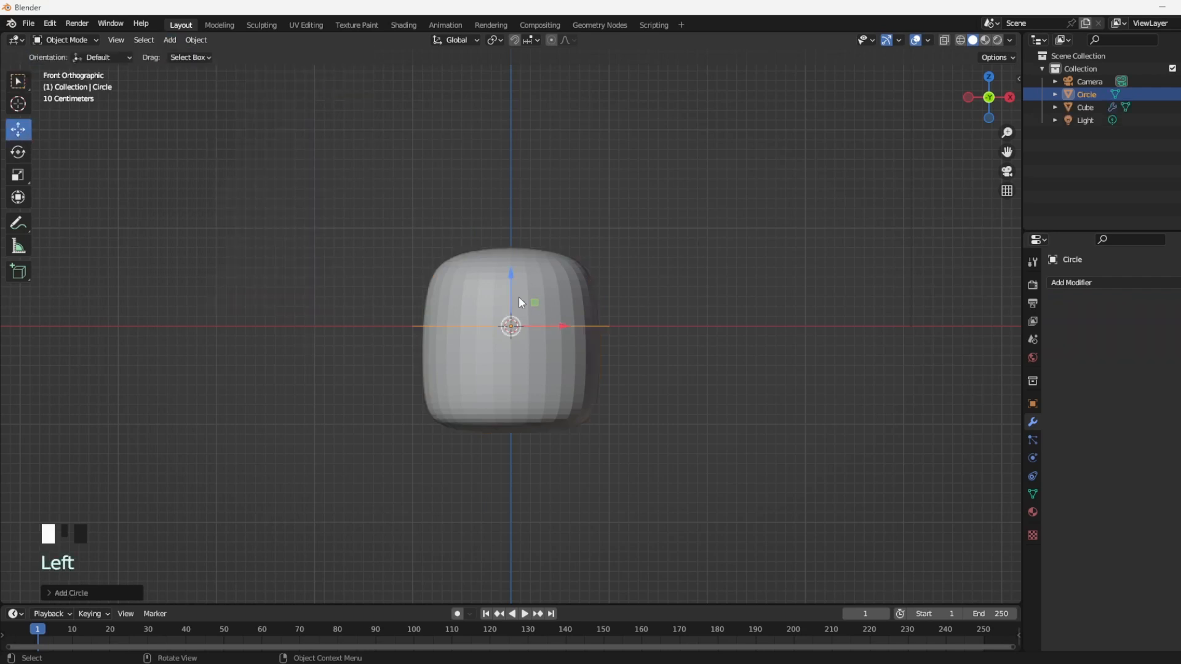
{"action": "left_click_drag", "start_coordinate": [510, 293], "coordinate": [509, 182]}
In vertex Edit Mode, extrude the circle and scale the new ring inward to about 0.96 to form a narrow outer band.
{"action": "key", "text": "Tab"}
{"action": "middle_click_drag", "start_coordinate": [635, 235], "coordinate": [660, 279]}
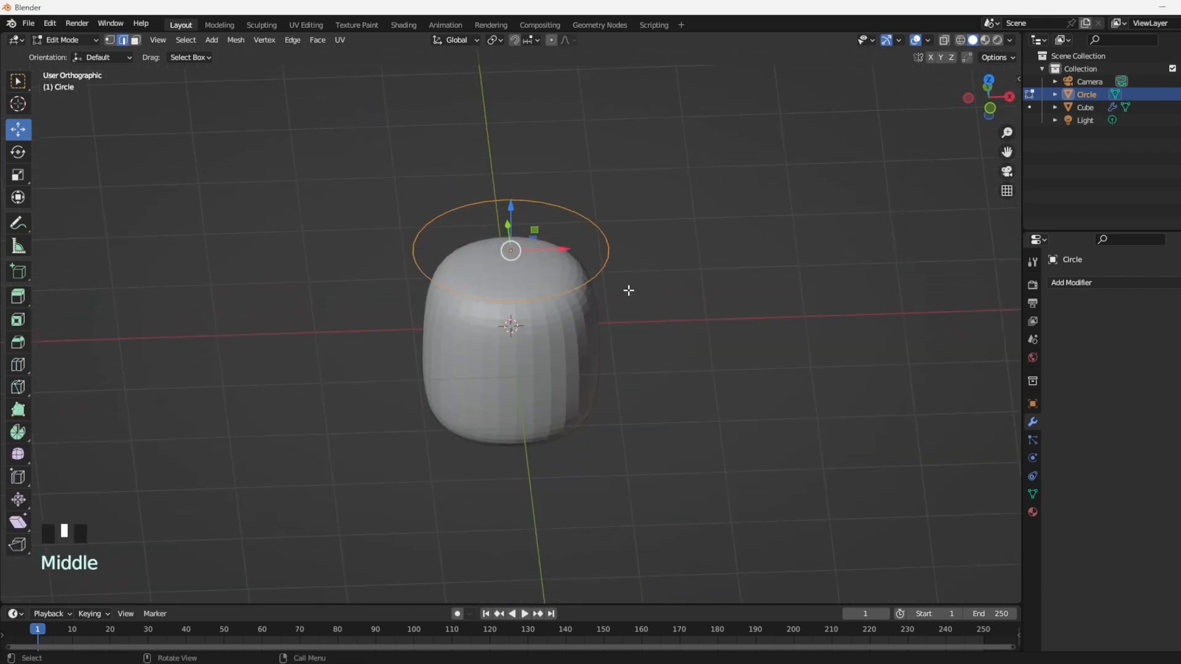
{"action": "key", "text": "Tab"}
{"action": "key", "text": "Tab"}
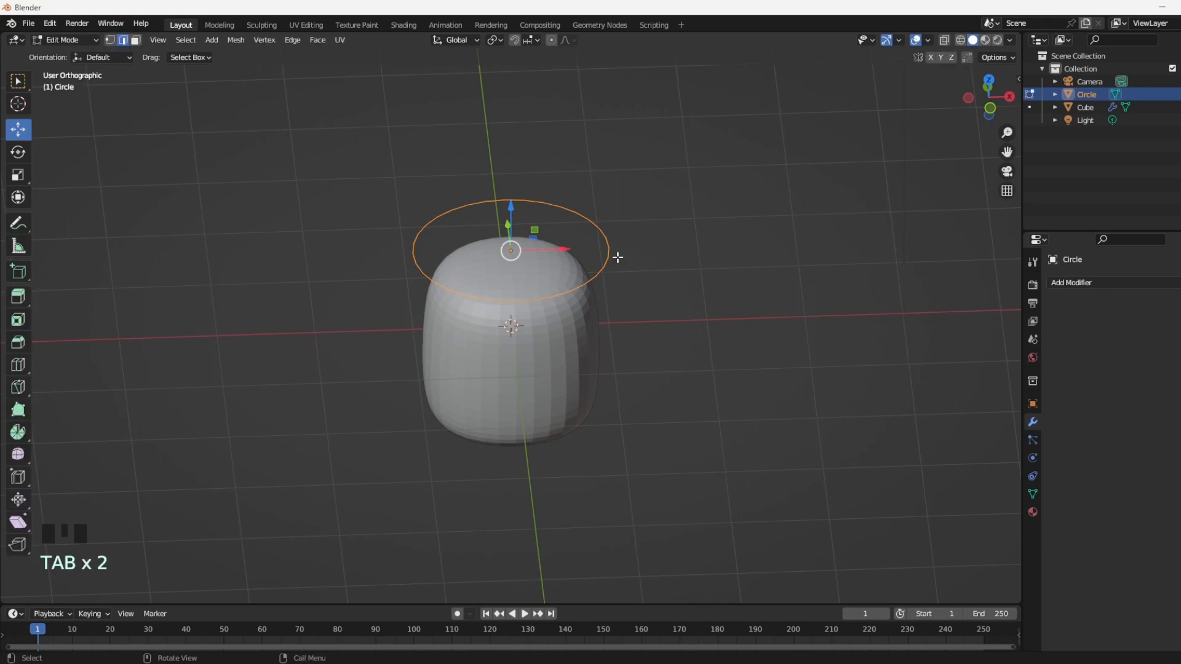
{"action": "key", "text": "1"}
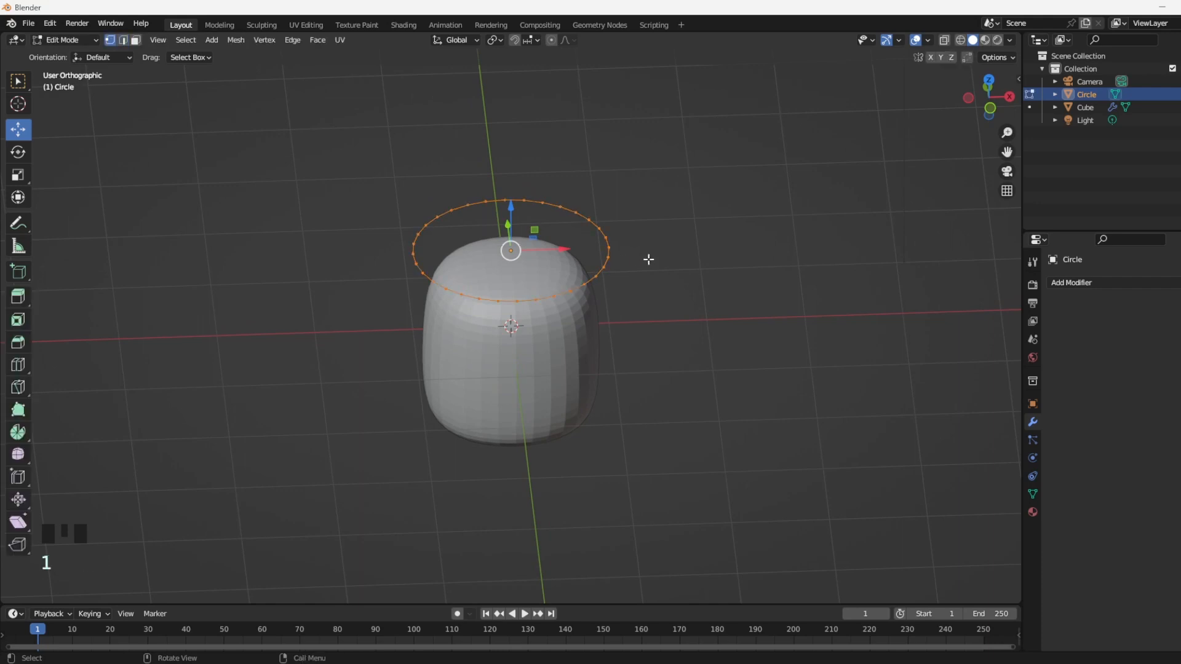
{"action": "key", "text": "e"}
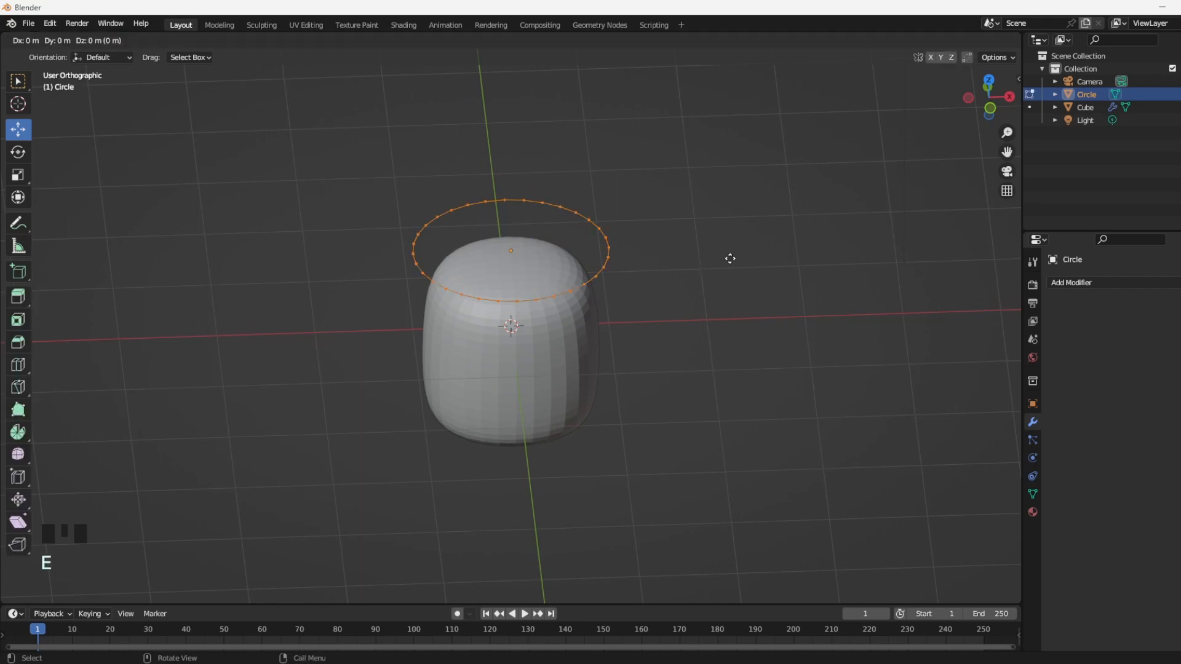
{"action": "key", "text": "s"}
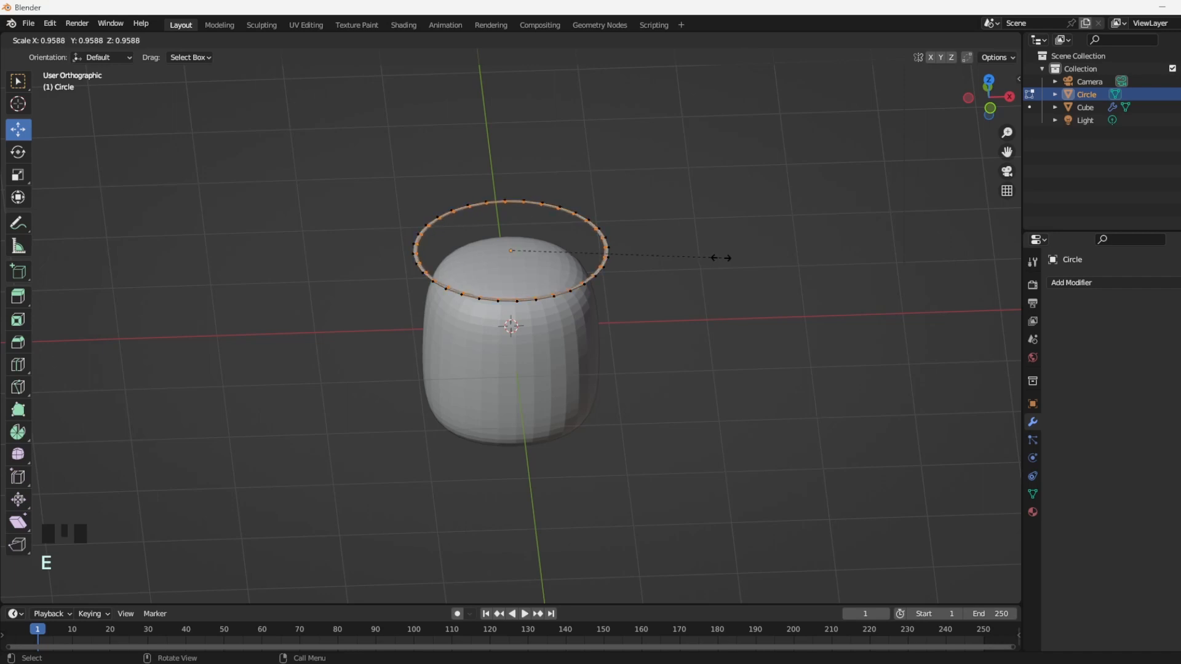
{"action": "left_click", "coordinate": [722, 257]}
Extrude two more concentric rings inward from the circle's inner edge, leaving a small hole in the middle.
{"action": "key", "text": "e"}
{"action": "key", "text": "s"}
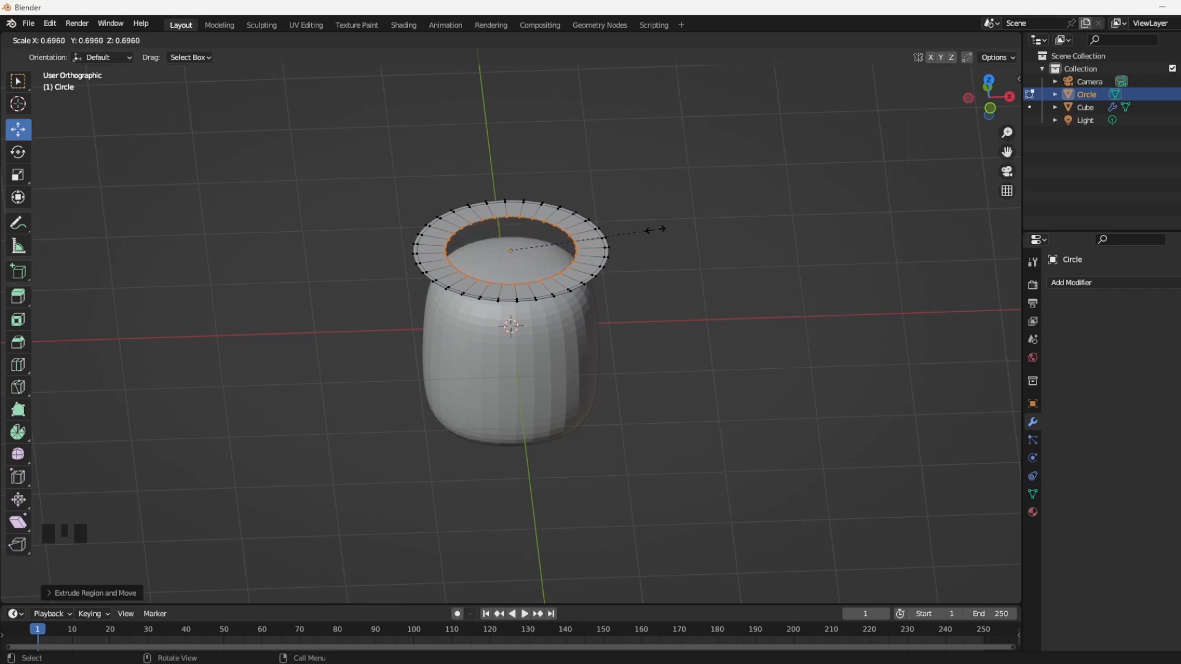
{"action": "left_click", "coordinate": [673, 220]}
{"action": "key", "text": "e"}
{"action": "key", "text": "s"}
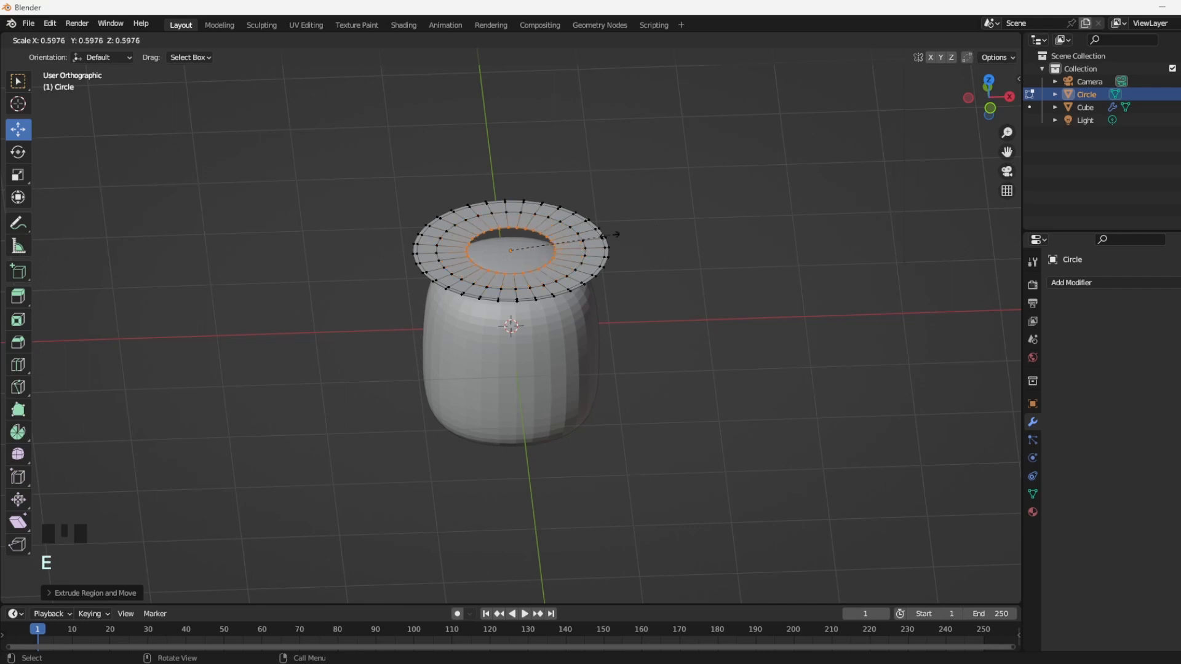
{"action": "left_click", "coordinate": [578, 239]}
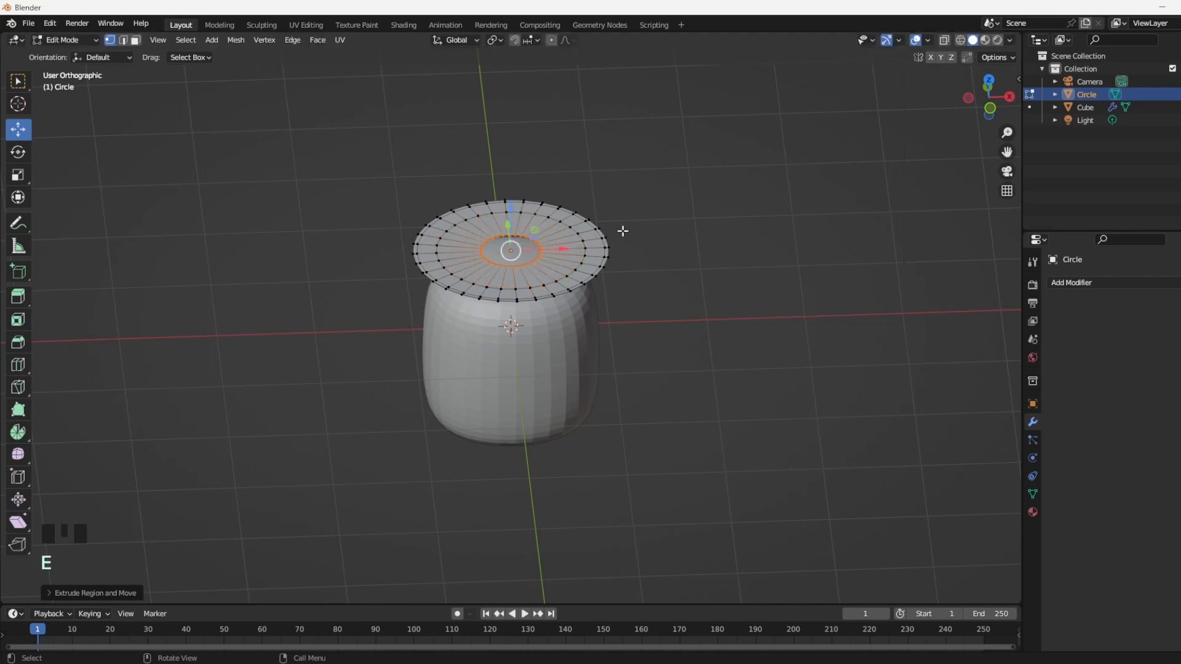
Close the disc's central hole by extruding the innermost ring and merging its vertices at center.
{"action": "key", "text": "e"}
{"action": "left_click", "coordinate": [643, 257]}
{"action": "right_click", "coordinate": [642, 257]}
{"action": "mouse_move", "coordinate": [630, 496]}
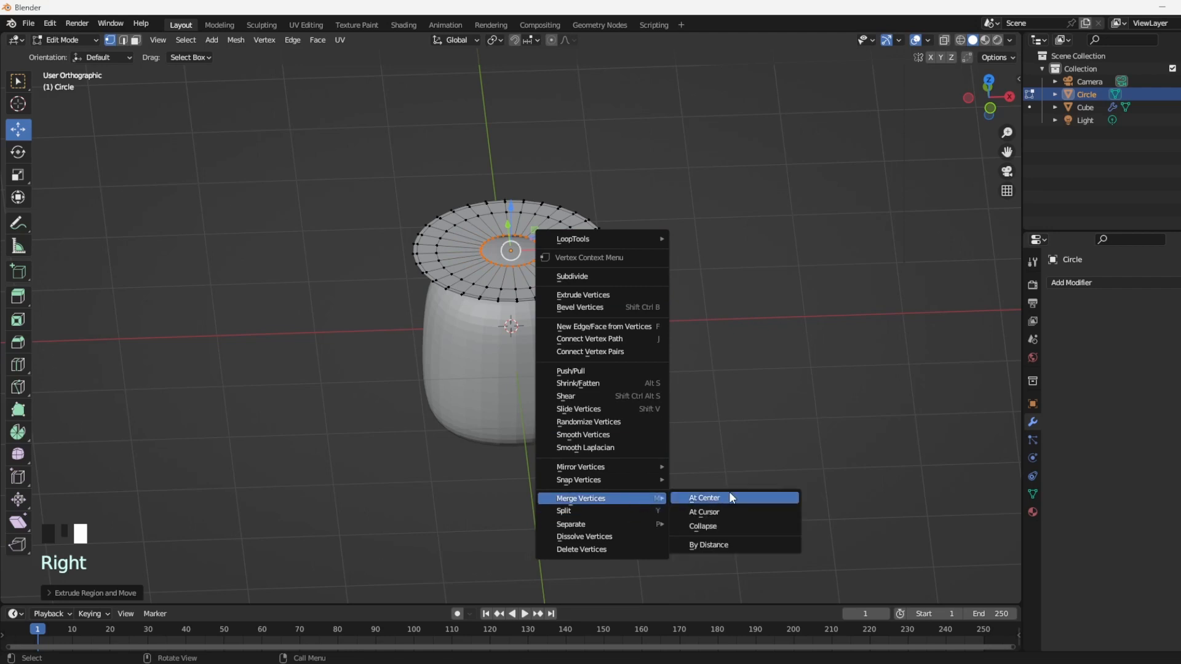
{"action": "left_click", "coordinate": [729, 496]}
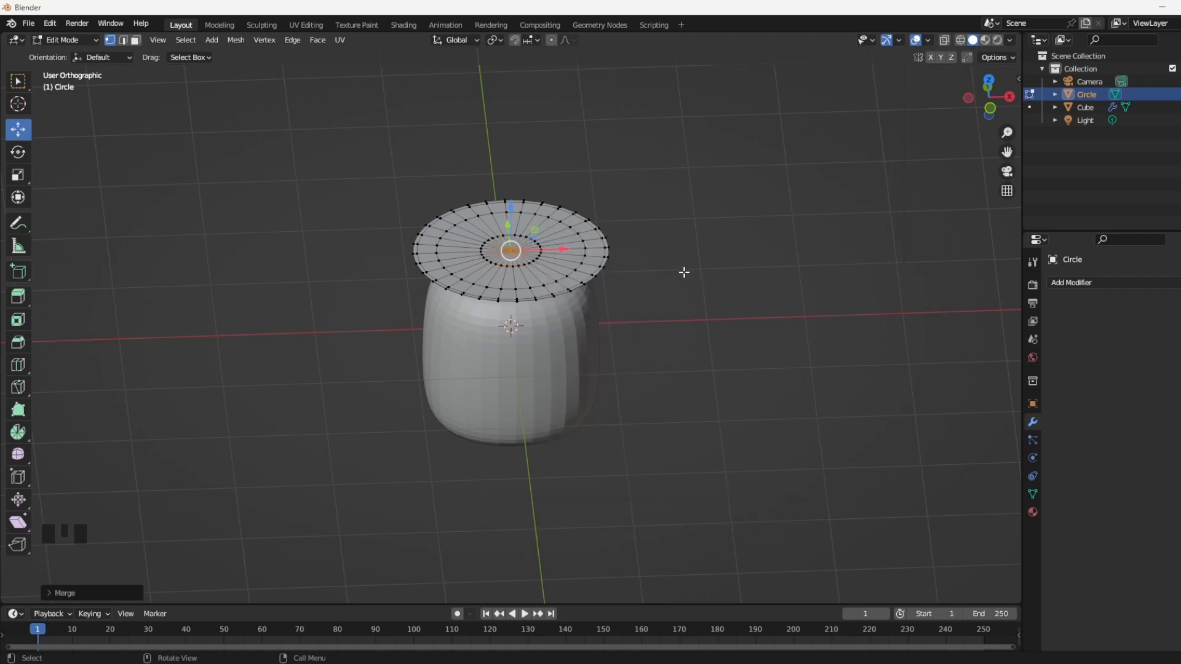
Extrude the disc's outer edge loop slightly upward in front view and scale it outward into a flared rim.
{"action": "left_click", "coordinate": [626, 239], "text": "alt"}
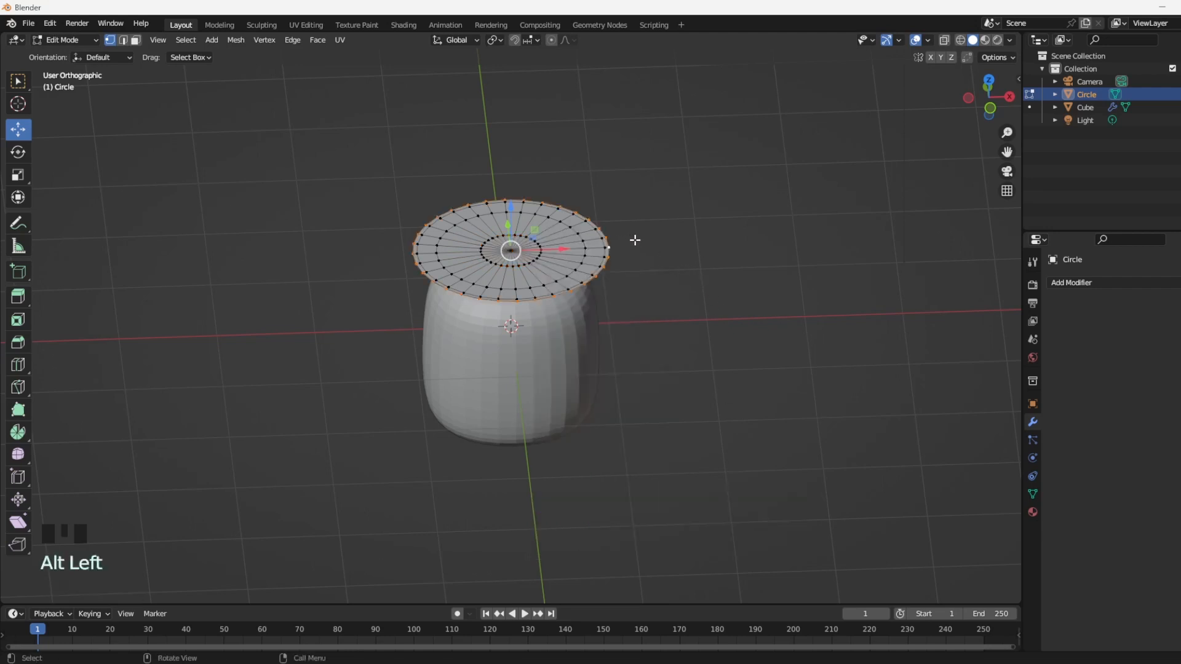
{"action": "key", "text": "KP_1"}
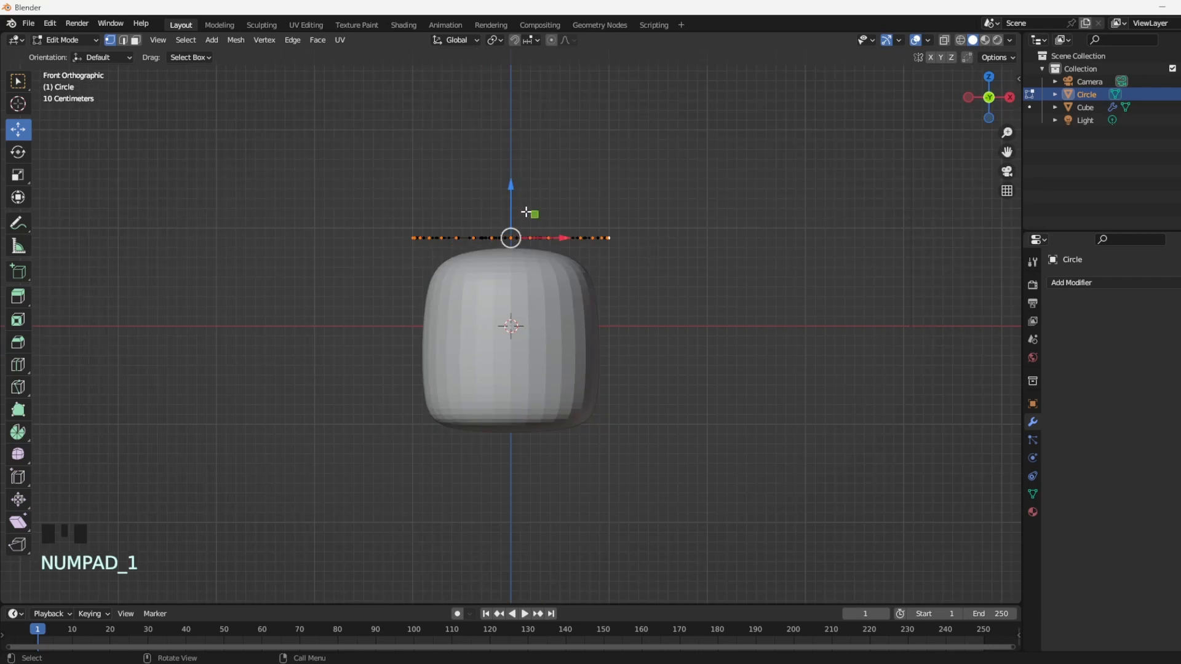
{"action": "key", "text": "e"}
{"action": "left_click_drag", "start_coordinate": [511, 187], "coordinate": [607, 204]}
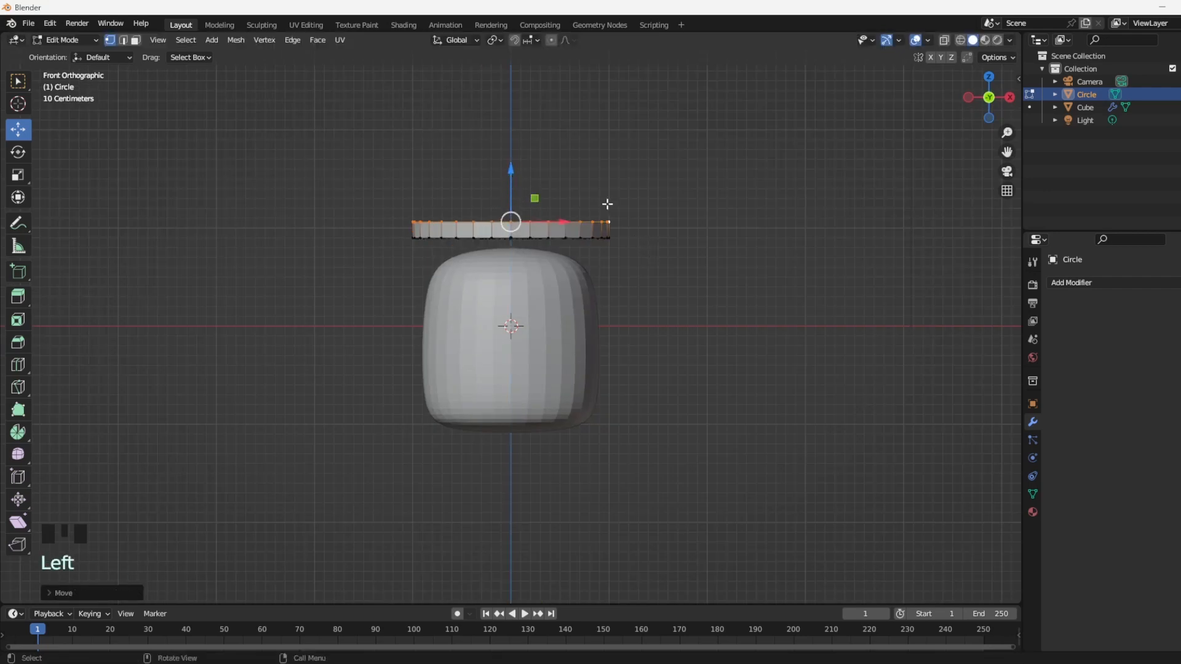
{"action": "key", "text": "s"}
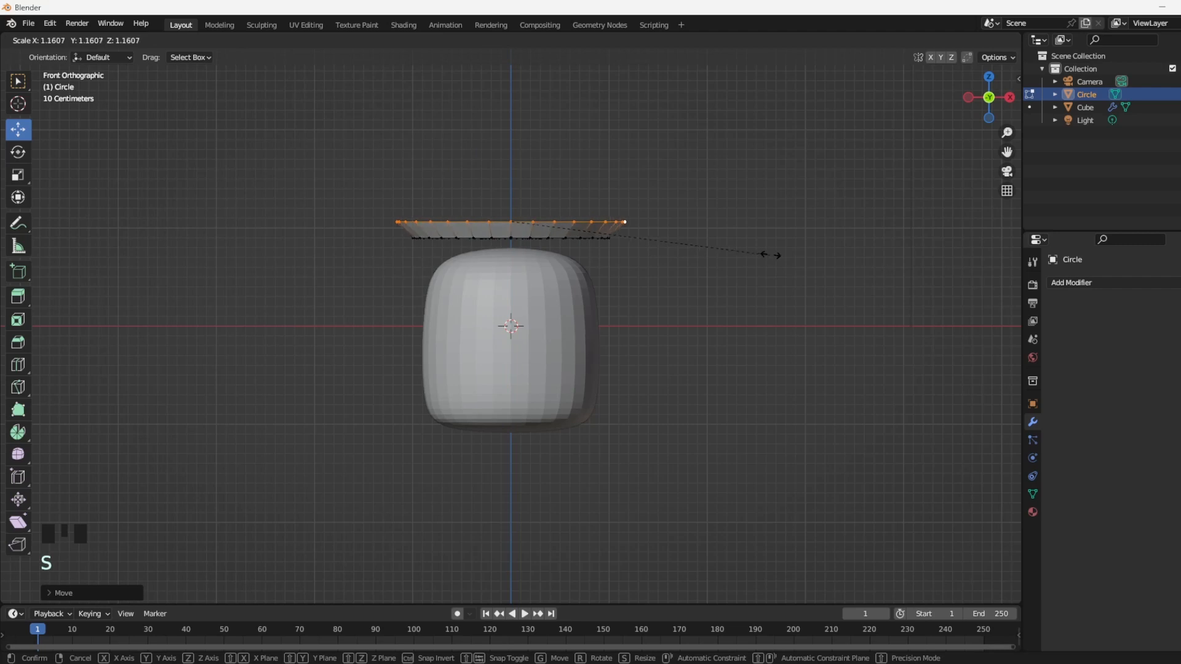
{"action": "left_click", "coordinate": [770, 254]}
Extrude the flared rim upward and scale the new ring down to about 0.6 to form the cap's sloping side.
{"action": "key", "text": "e"}
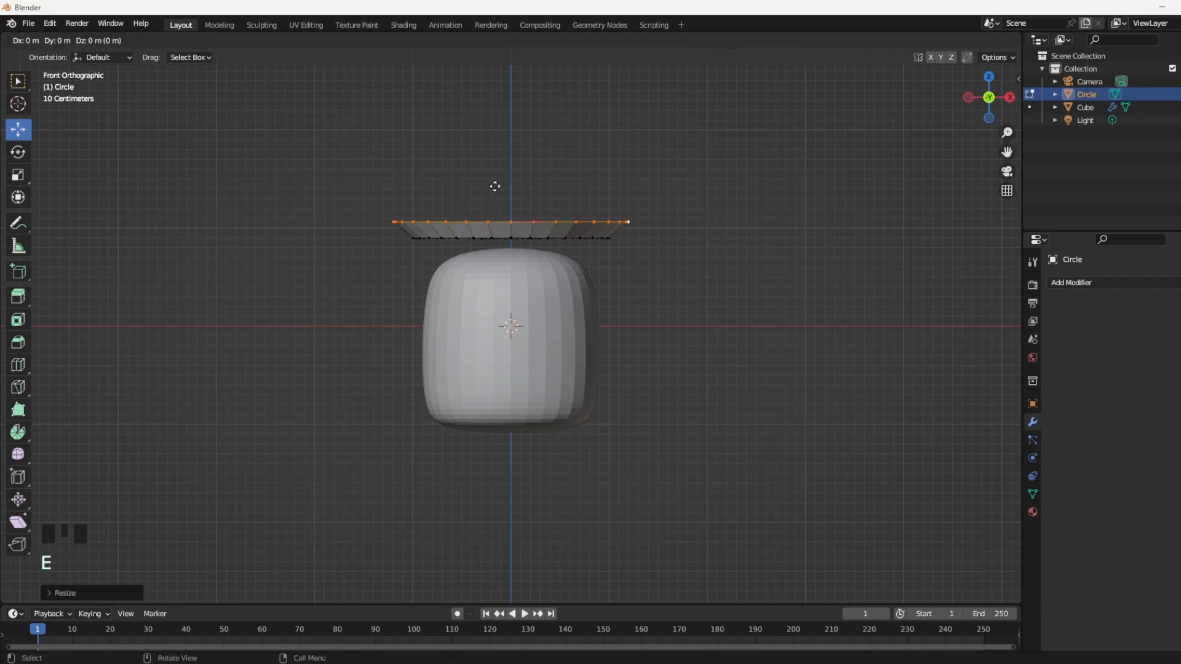
{"action": "left_click_drag", "start_coordinate": [510, 184], "coordinate": [514, 127]}
{"action": "key", "text": "s"}
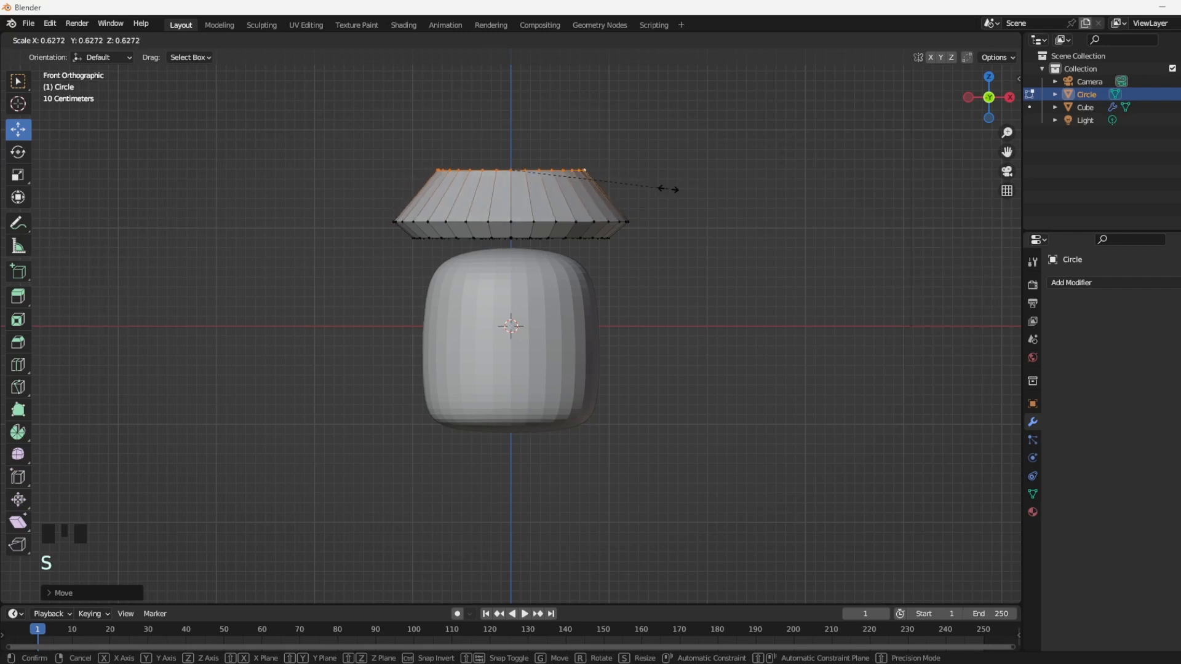
{"action": "left_click", "coordinate": [668, 189]}
Extrude the cap's upper ring further up along Z and scale it slightly inward.
{"action": "key", "text": "e"}
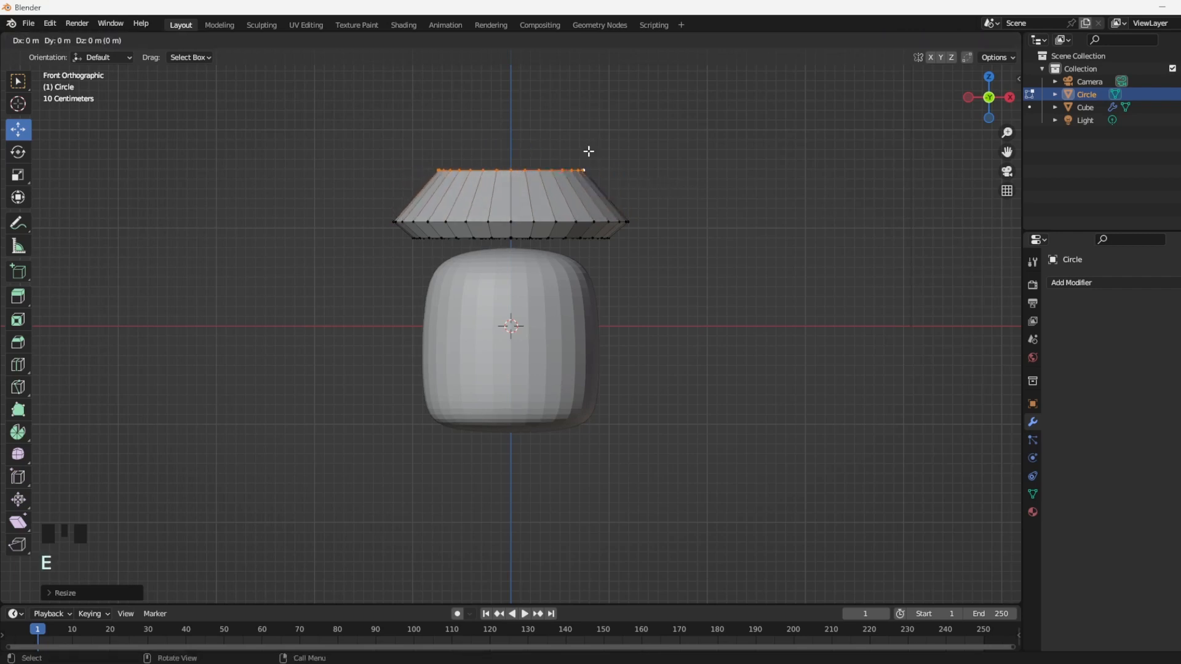
{"action": "left_click", "coordinate": [589, 151]}
{"action": "left_click_drag", "start_coordinate": [511, 133], "coordinate": [511, 96]}
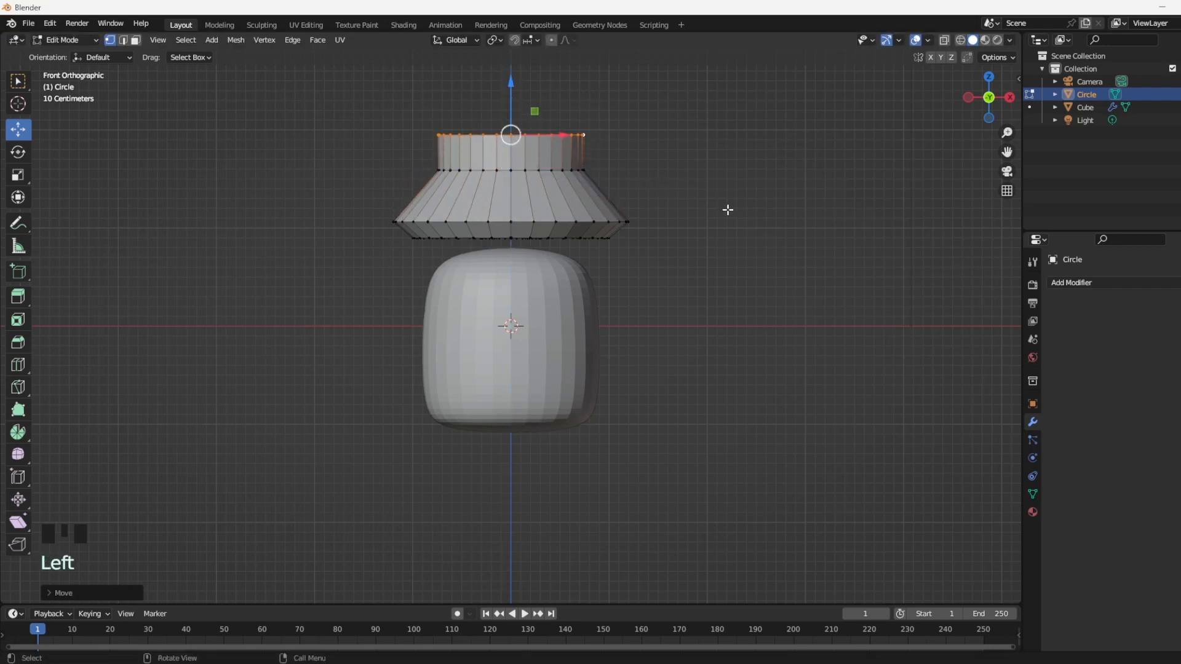
{"action": "key", "text": "s"}
{"action": "left_click", "coordinate": [690, 190]}
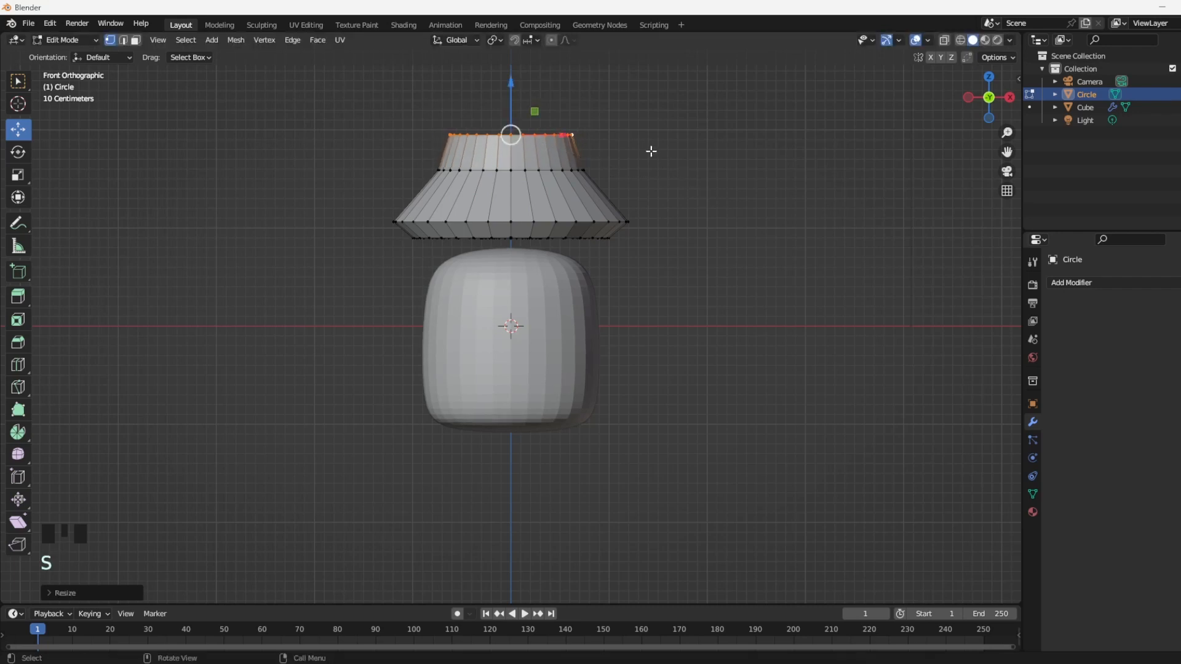
Extrude the cap's top ring up a short distance and shrink it to a small opening.
{"action": "key", "text": "e"}
{"action": "left_click", "coordinate": [511, 88]}
{"action": "left_click_drag", "start_coordinate": [511, 88], "coordinate": [510, 74]}
{"action": "key", "text": "s"}
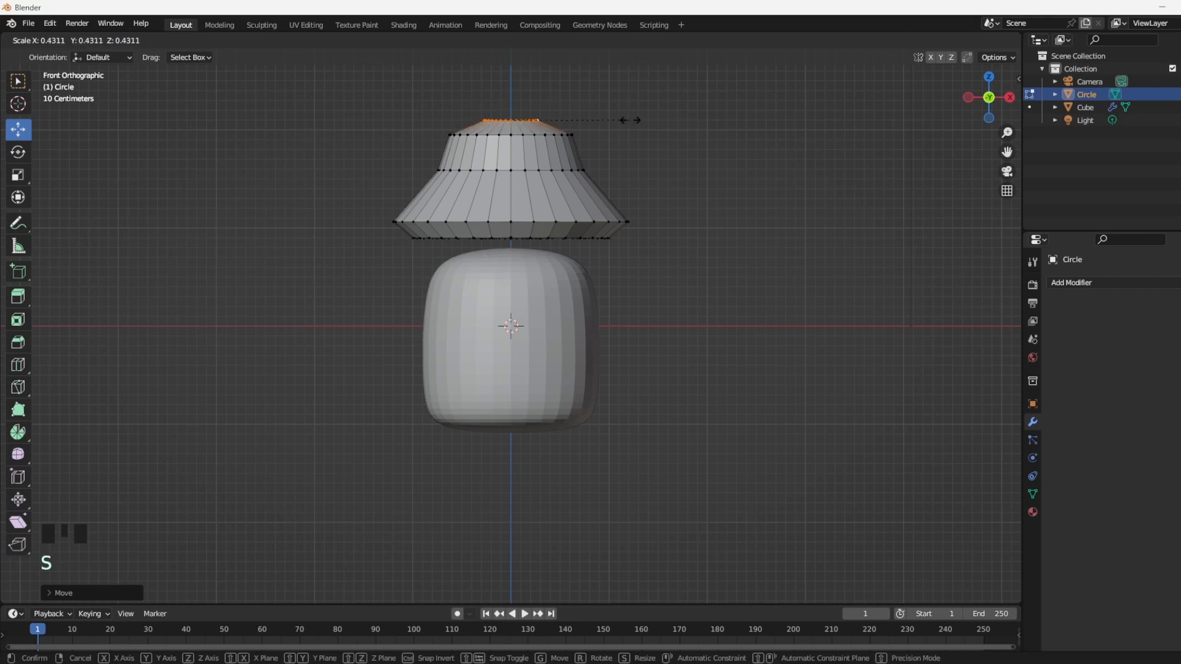
{"action": "left_click", "coordinate": [603, 122]}
Close the cap's top by extruding the small ring and merging it at center, and return to Object Mode.
{"action": "middle_click_drag", "start_coordinate": [604, 121], "coordinate": [611, 187]}
{"action": "key", "text": "e"}
{"action": "right_click", "coordinate": [652, 182]}
{"action": "right_click", "coordinate": [652, 182]}
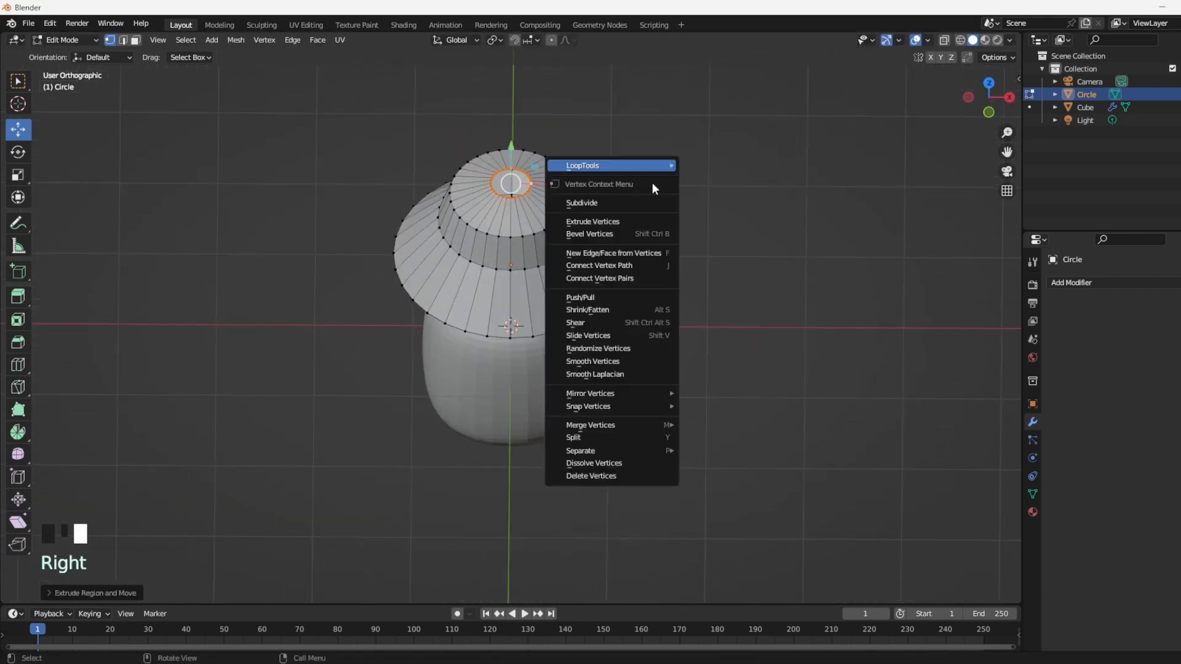
{"action": "mouse_move", "coordinate": [653, 425]}
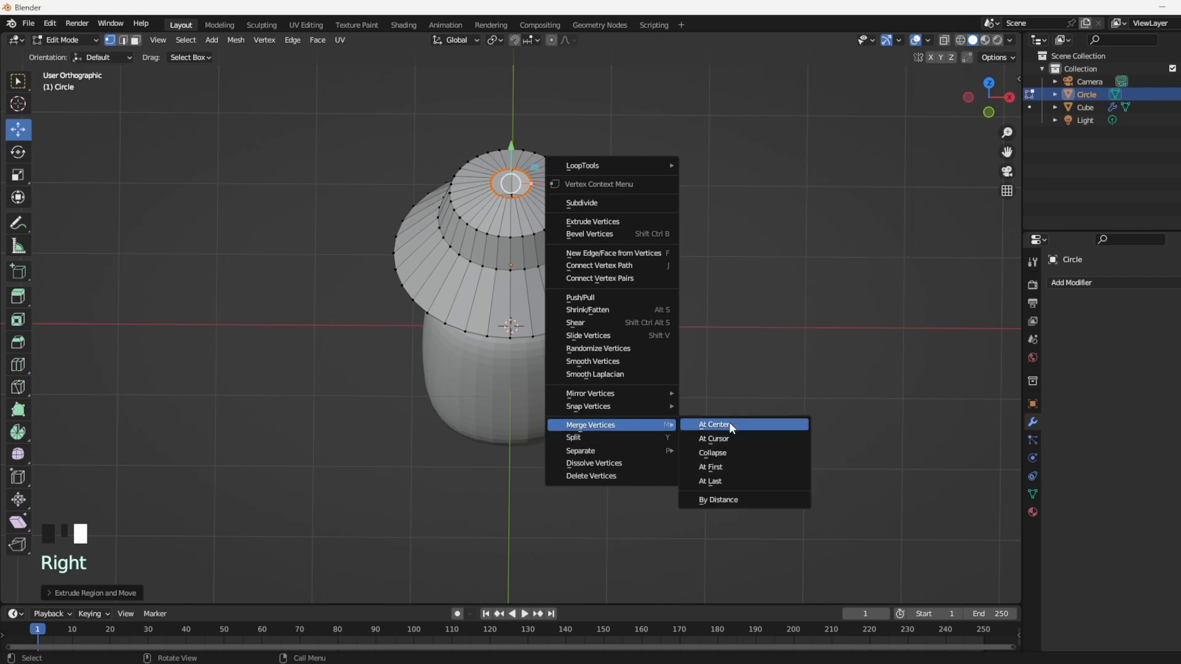
{"action": "left_click", "coordinate": [730, 425]}
{"action": "scroll", "coordinate": [686, 337], "scroll_direction": "up", "scroll_amount": 1}
{"action": "middle_click_drag", "start_coordinate": [659, 261], "coordinate": [653, 240]}
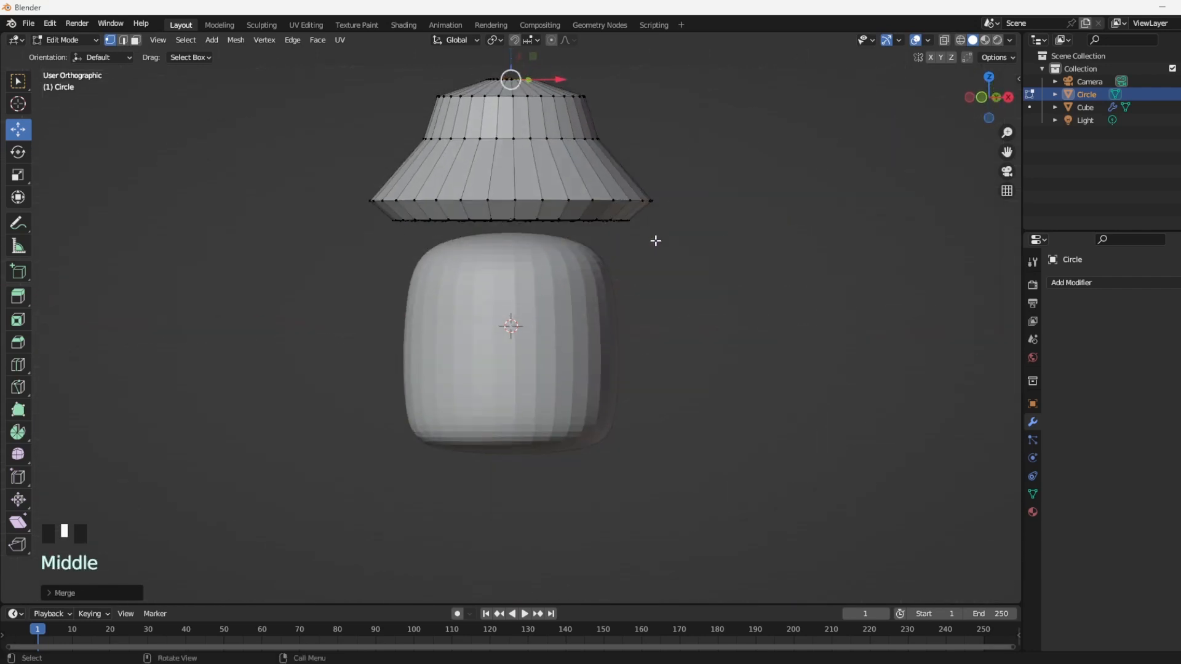
{"action": "scroll", "coordinate": [757, 356], "scroll_direction": "up", "scroll_amount": 2}
{"action": "scroll", "coordinate": [794, 336], "scroll_direction": "down", "scroll_amount": 2}
{"action": "middle_click_drag", "start_coordinate": [776, 318], "coordinate": [817, 377], "text": "shift"}
{"action": "key", "text": "Tab"}
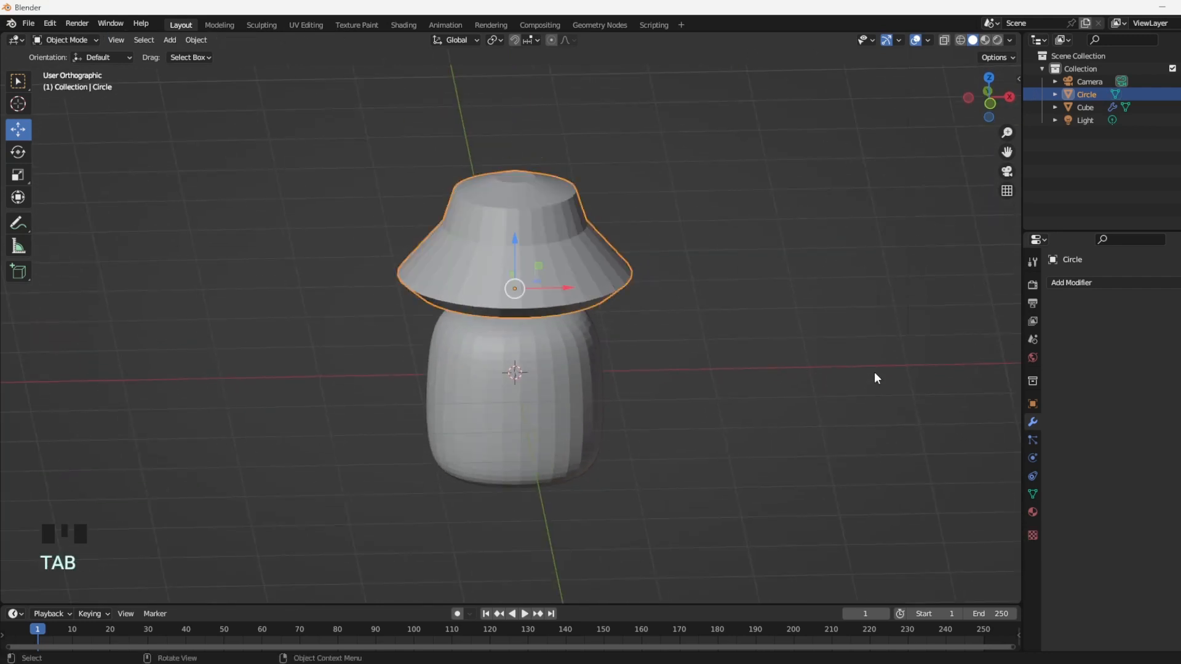
Add a Subdivision Surface modifier to the cap with viewport and render levels both set to 3.
{"action": "left_click", "coordinate": [1141, 283]}
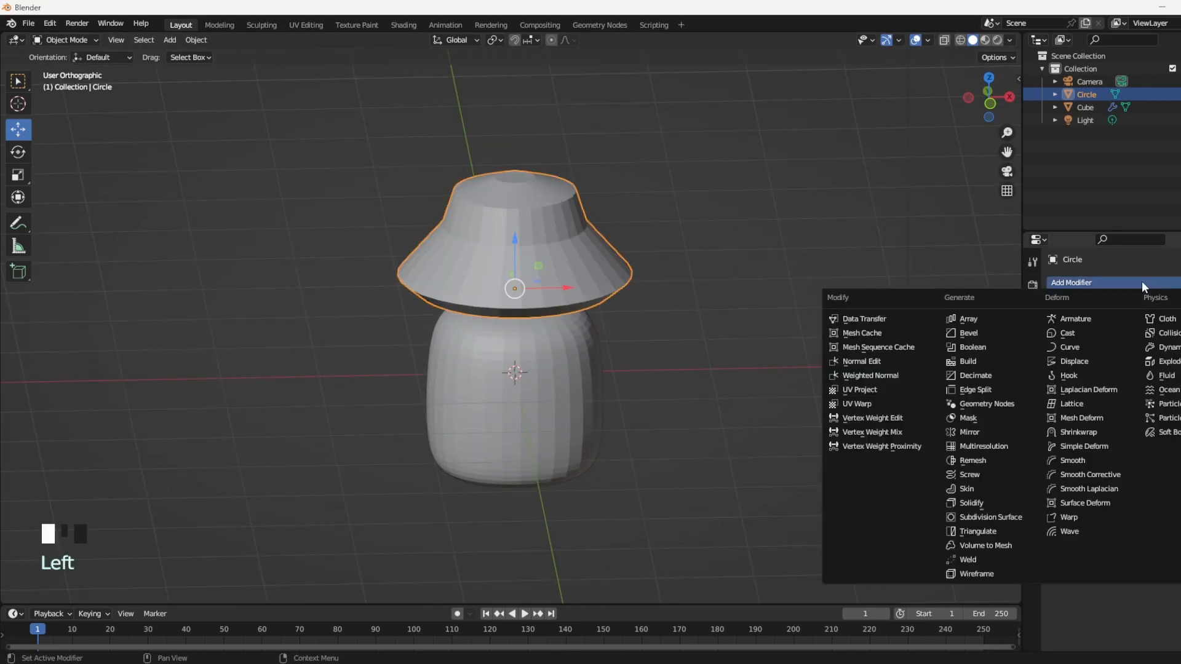
{"action": "left_click", "coordinate": [981, 517]}
{"action": "left_click", "coordinate": [1176, 339]}
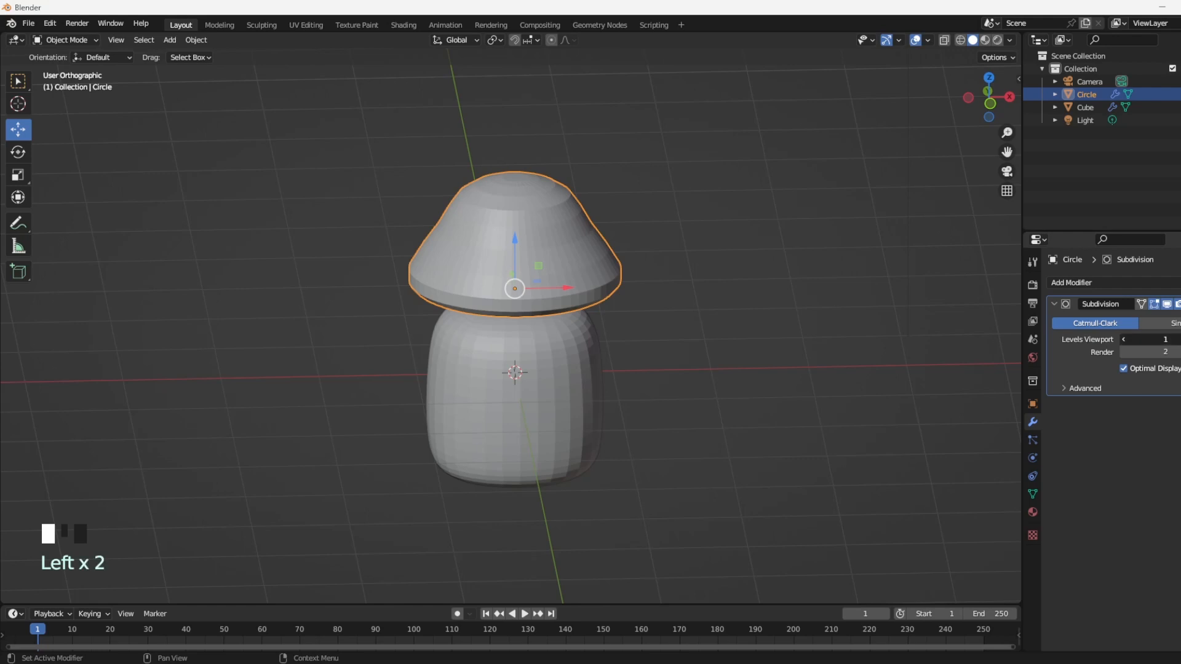
{"action": "left_click", "coordinate": [1176, 339]}
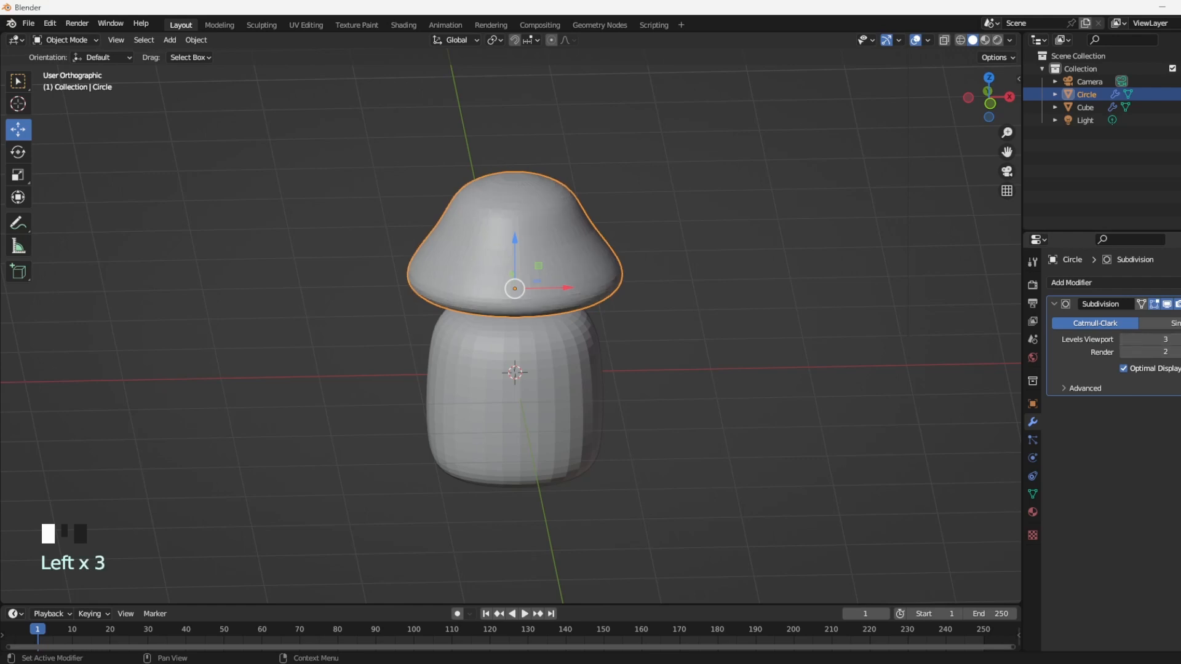
{"action": "left_click", "coordinate": [1176, 351]}
Widen the cap by about 1.2 with the Z axis locked and lower it along Z onto the body.
{"action": "scroll", "coordinate": [743, 347], "scroll_direction": "up", "scroll_amount": 1}
{"action": "middle_click_drag", "start_coordinate": [743, 346], "coordinate": [737, 298]}
{"action": "key", "text": "KP_1"}
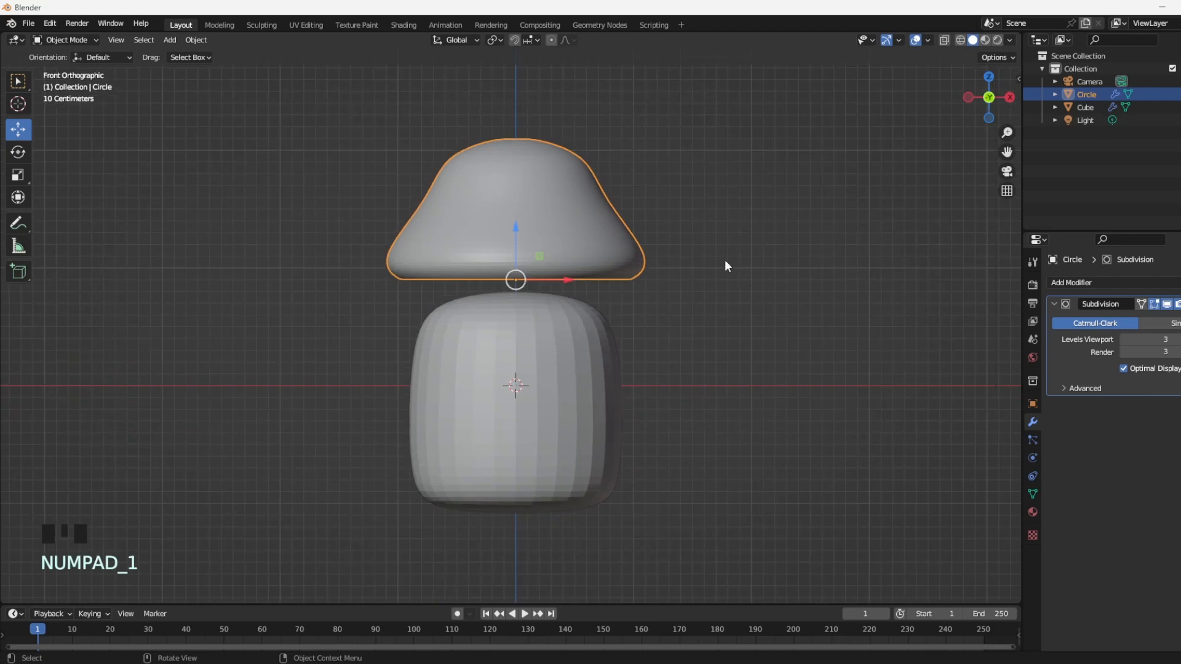
{"action": "key", "text": "s"}
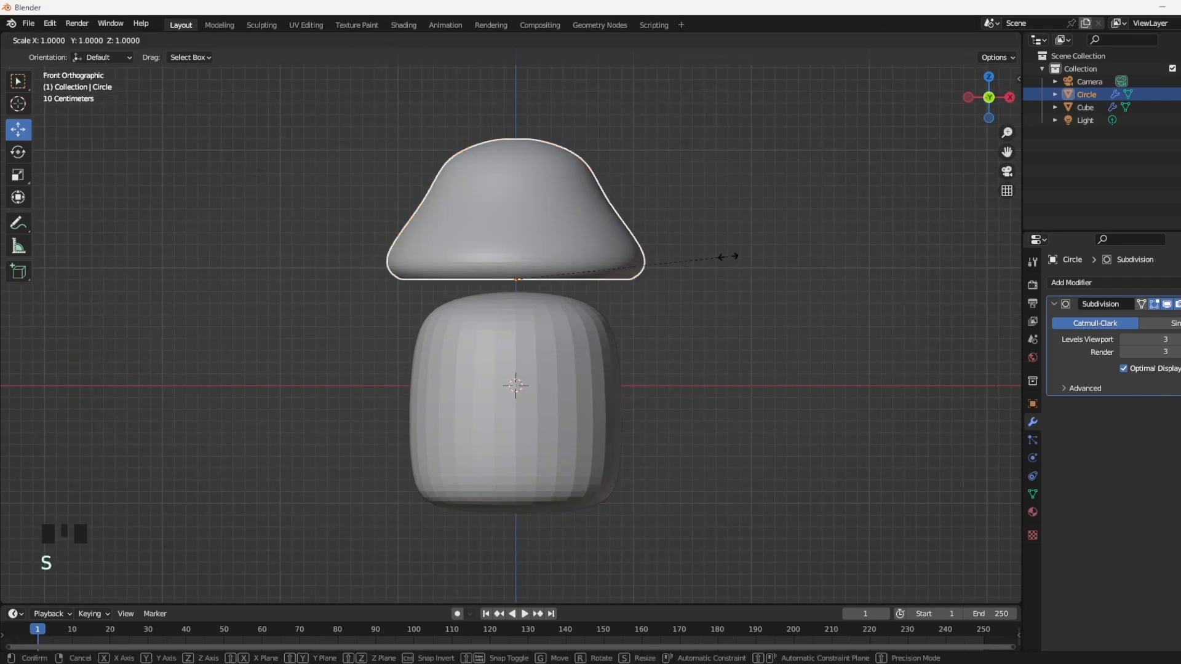
{"action": "key", "text": "shift+z"}
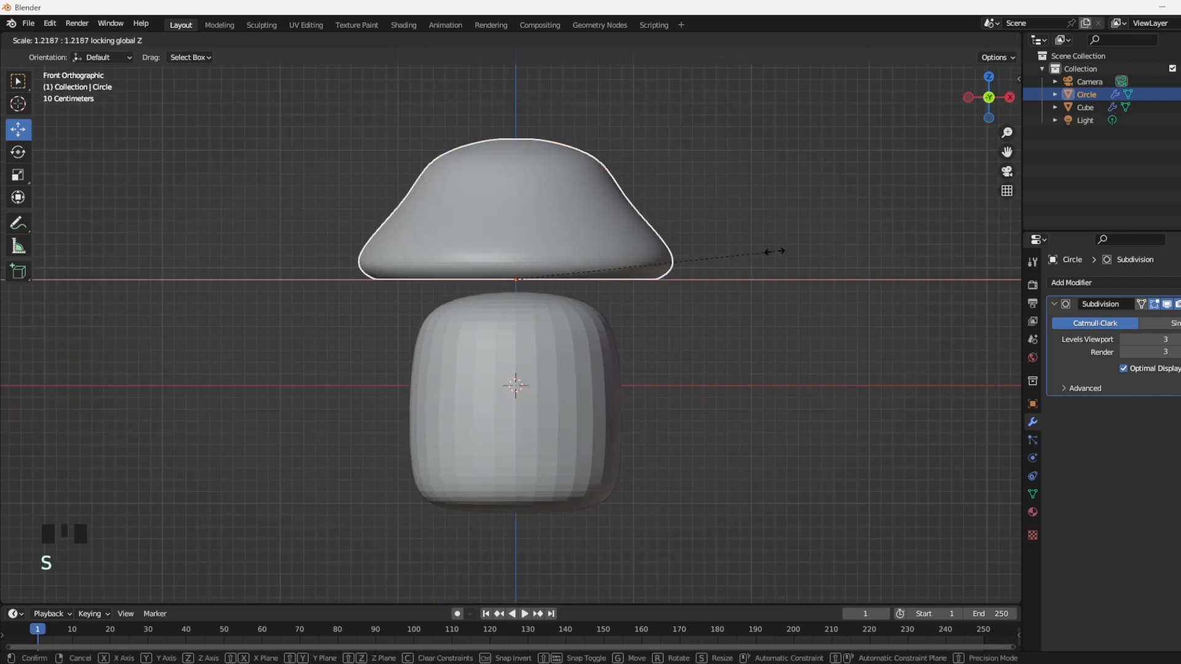
{"action": "left_click", "coordinate": [780, 249]}
{"action": "left_click_drag", "start_coordinate": [516, 232], "coordinate": [507, 274]}
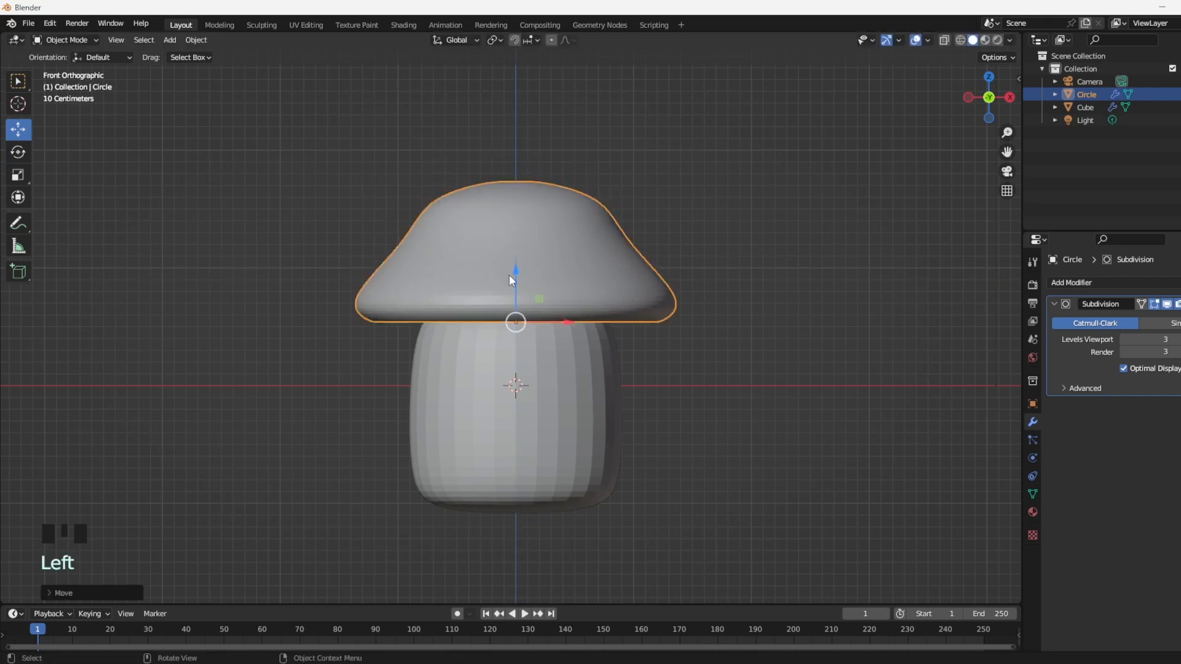
Select the mushroom's stem and apply its Subdivision Surface modifier in Object Mode.
{"action": "middle_click_drag", "start_coordinate": [740, 277], "coordinate": [717, 304]}
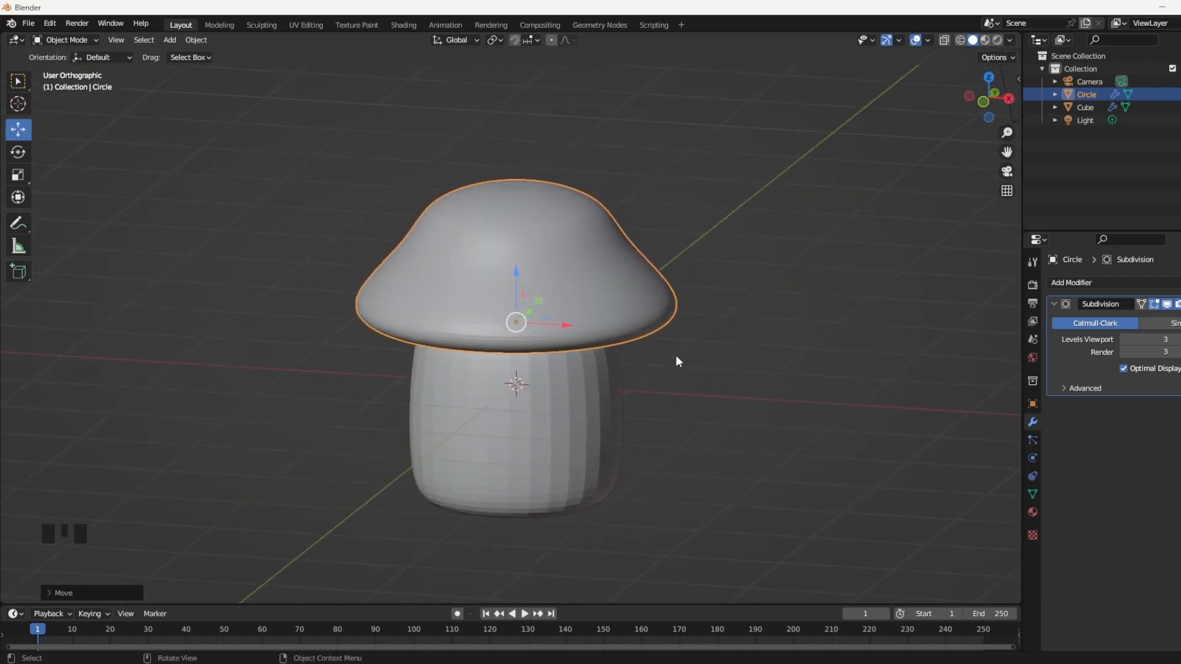
{"action": "key", "text": "KP_1"}
{"action": "left_click", "coordinate": [578, 410]}
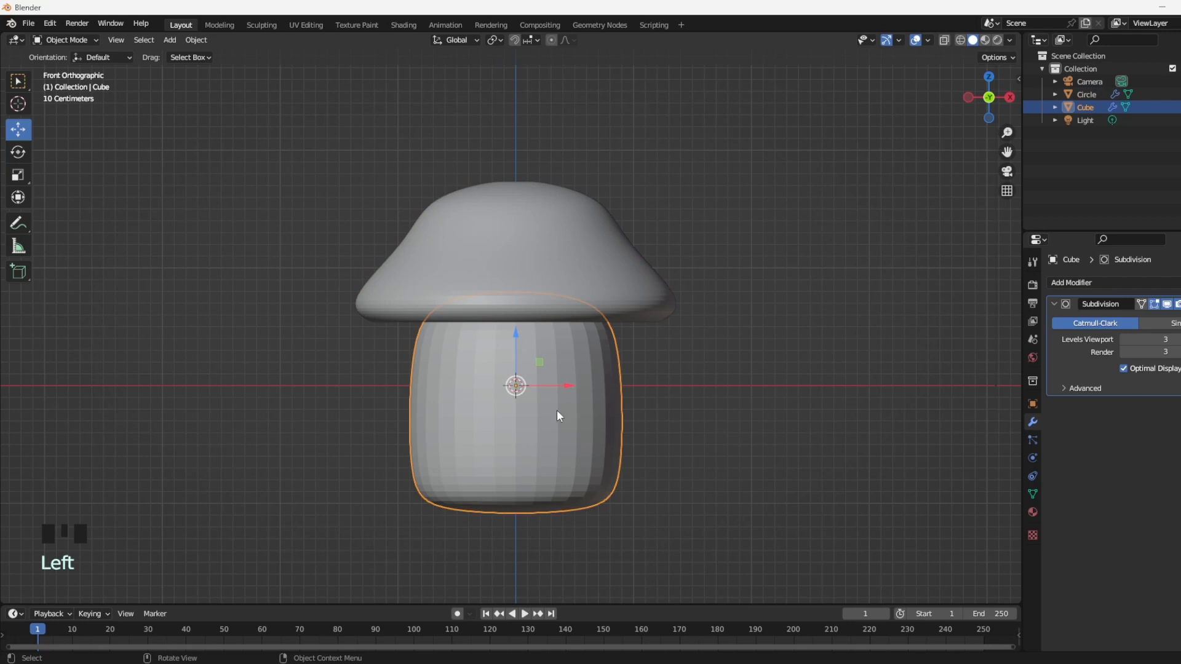
{"action": "key", "text": "Tab"}
{"action": "key", "text": "Tab"}
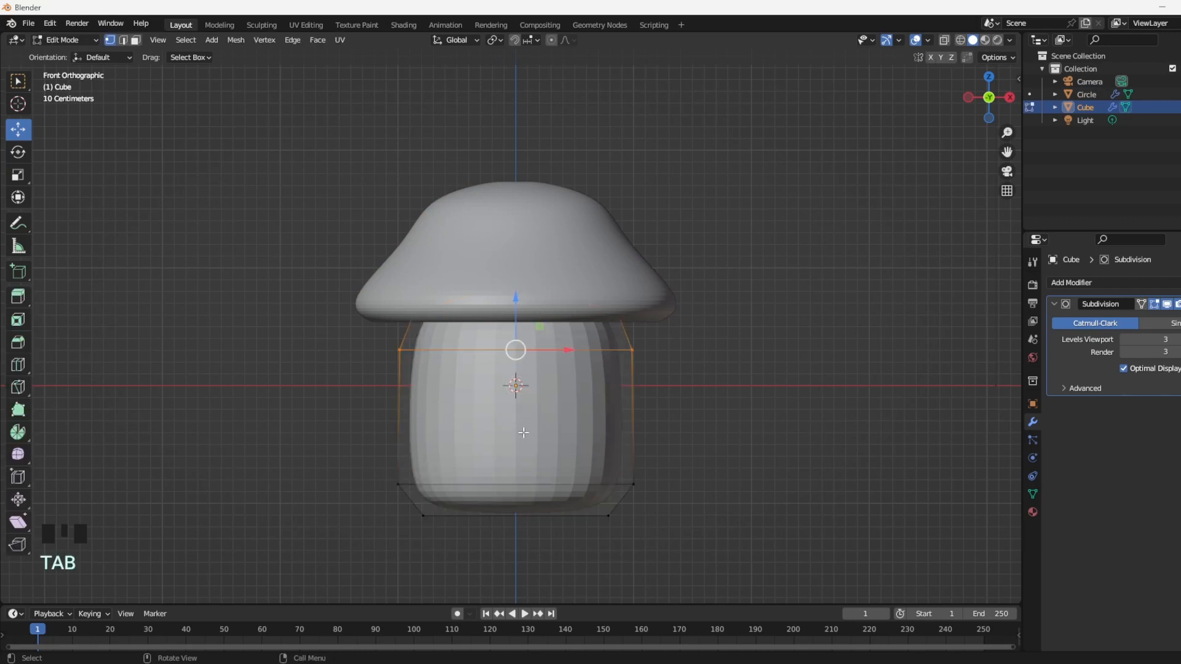
{"action": "left_click", "coordinate": [1179, 304]}
{"action": "left_click", "coordinate": [1151, 322]}
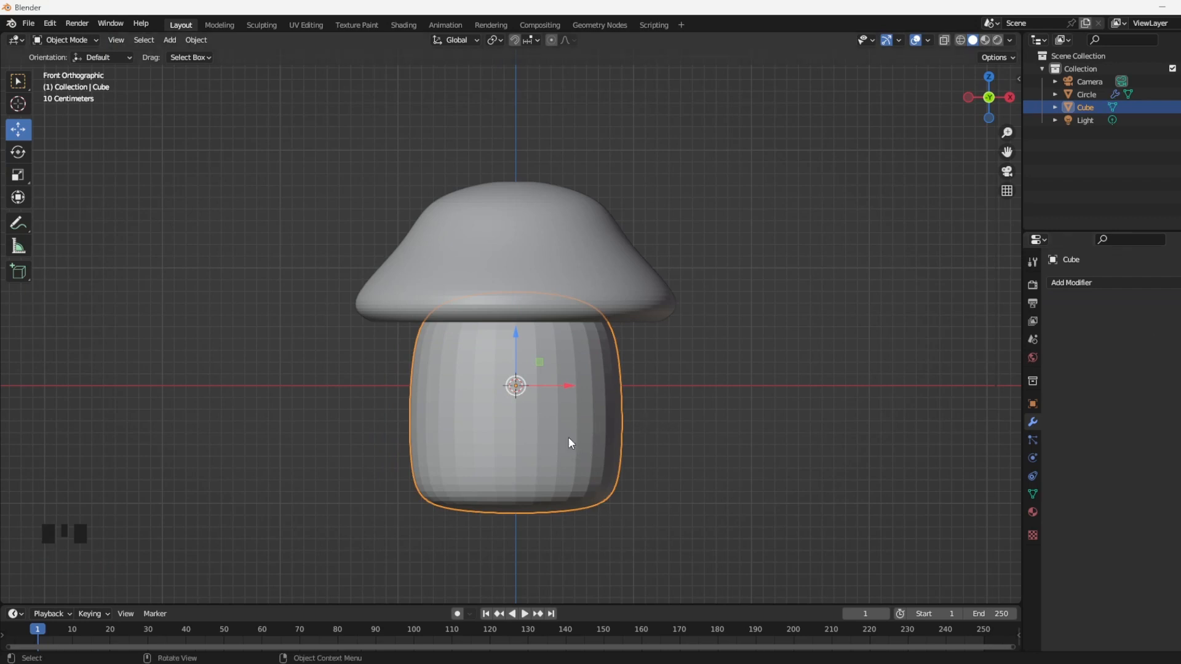
Select a small rectangular block of faces low on the front of the stem with face selection and Circle Select.
{"action": "key", "text": "Tab"}
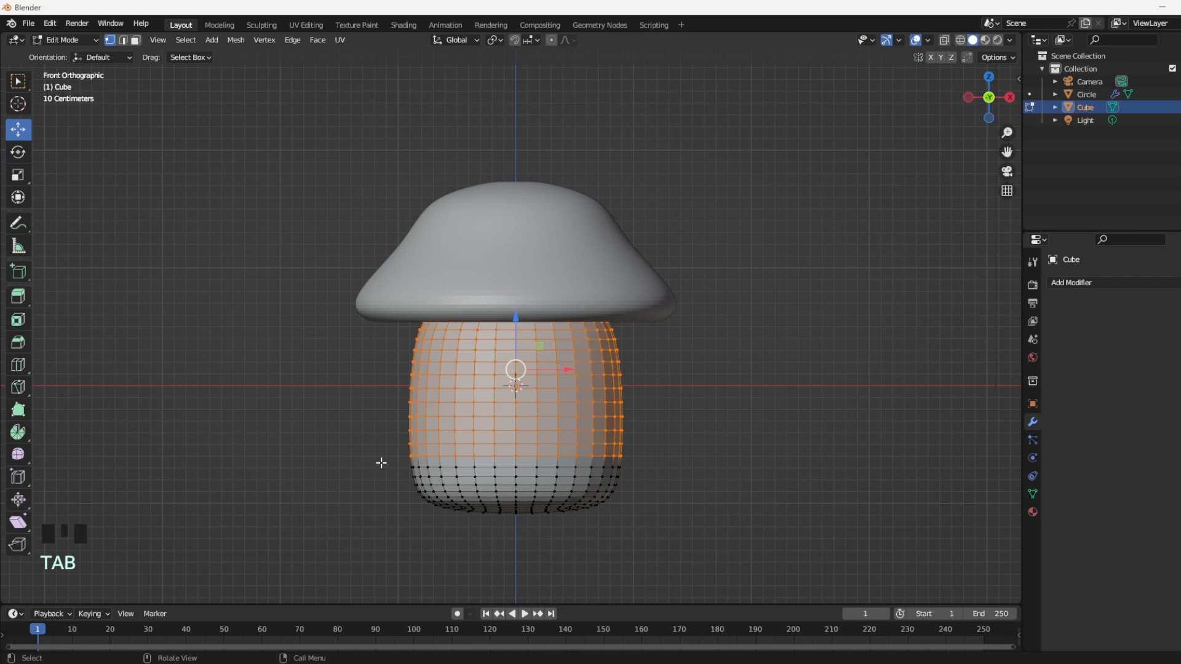
{"action": "key", "text": "3"}
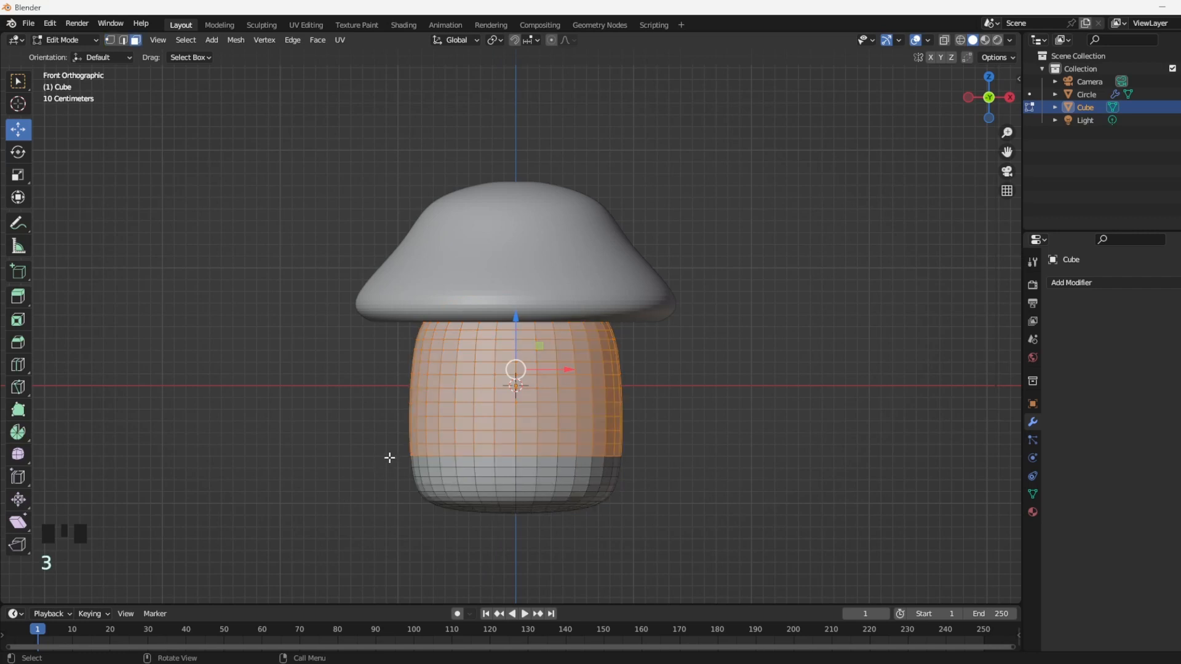
{"action": "left_click", "coordinate": [488, 426]}
{"action": "key", "text": "c"}
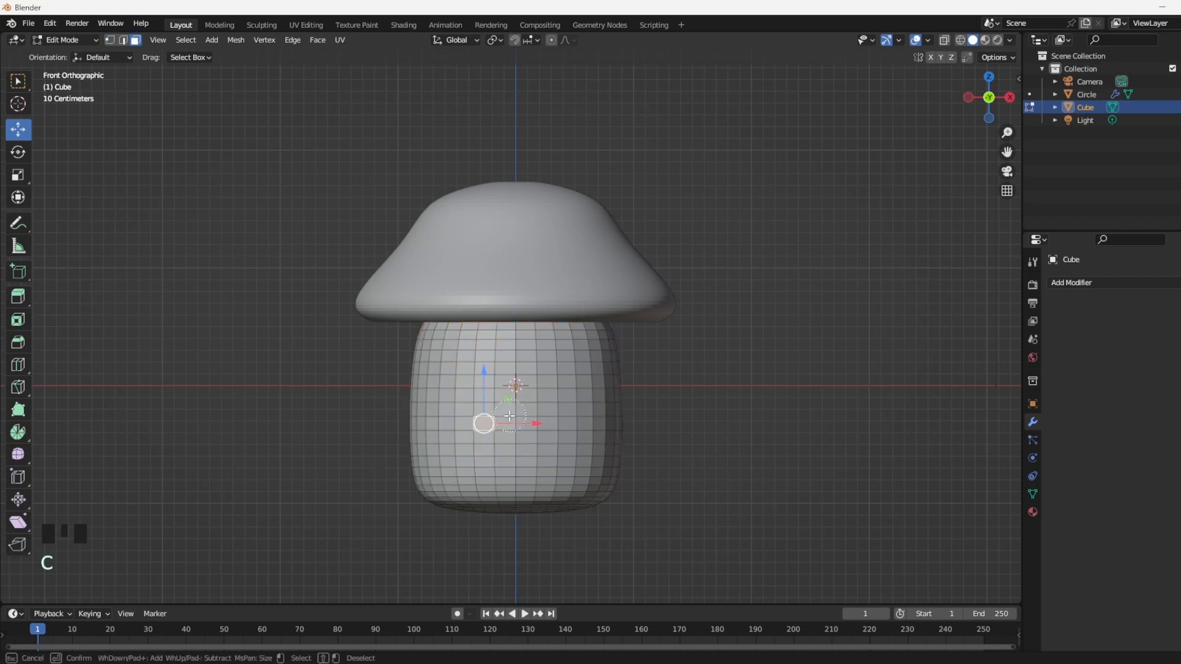
{"action": "left_click_drag", "start_coordinate": [499, 423], "coordinate": [527, 423]}
{"action": "key", "text": "Escape"}
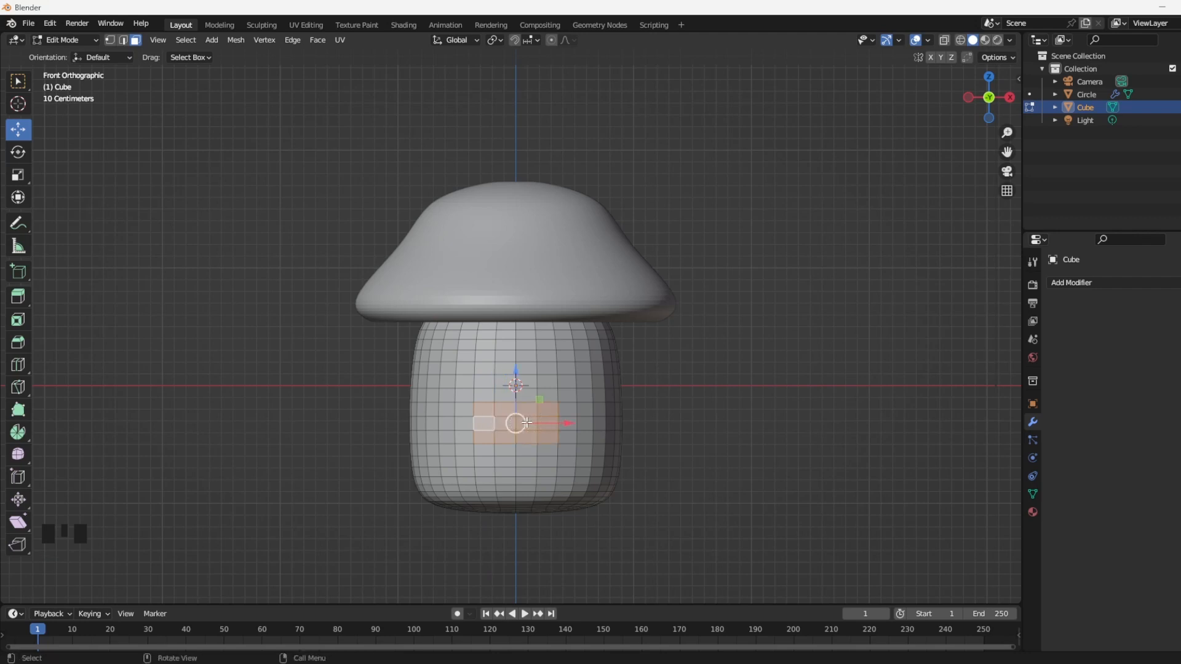
Extrude the selected faces about 0.16 m into the stem to form a mouth recess, and return to Object Mode.
{"action": "middle_click_drag", "start_coordinate": [695, 438], "coordinate": [746, 447]}
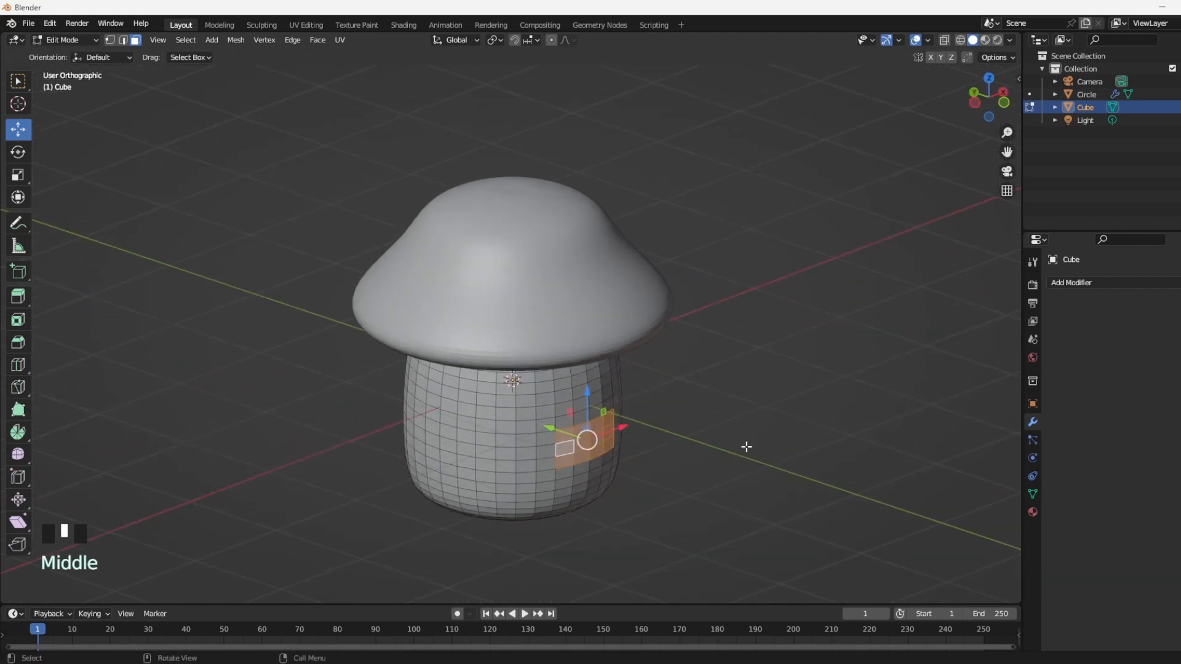
{"action": "key", "text": "e"}
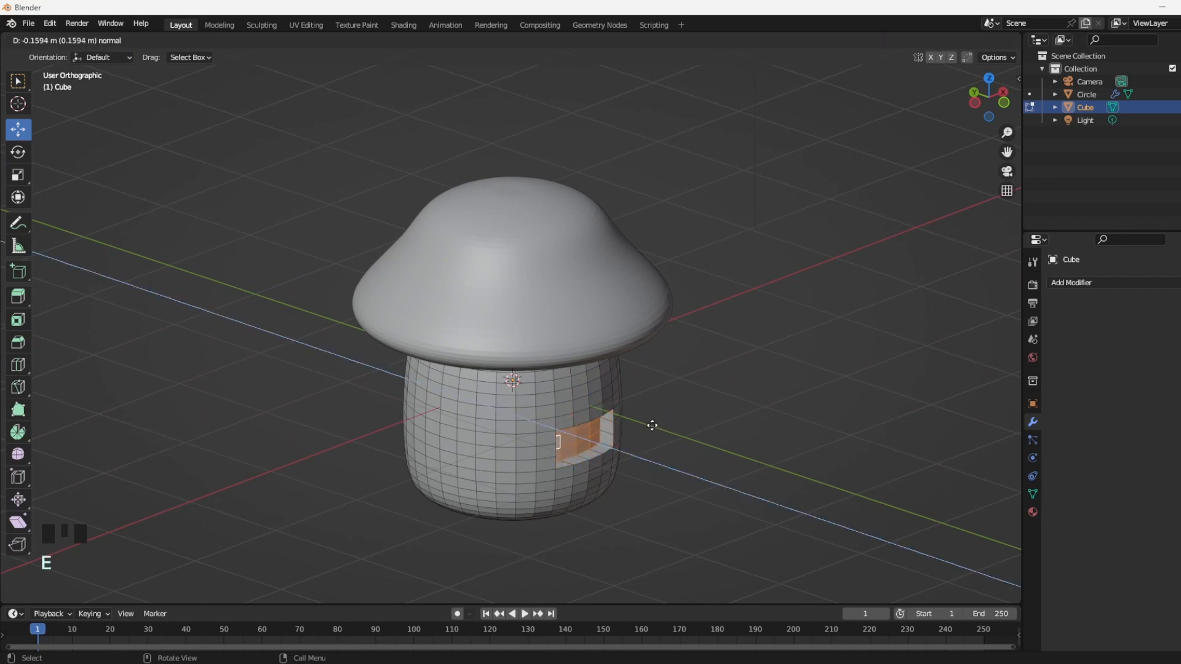
{"action": "left_click", "coordinate": [651, 425]}
{"action": "key", "text": "Tab"}
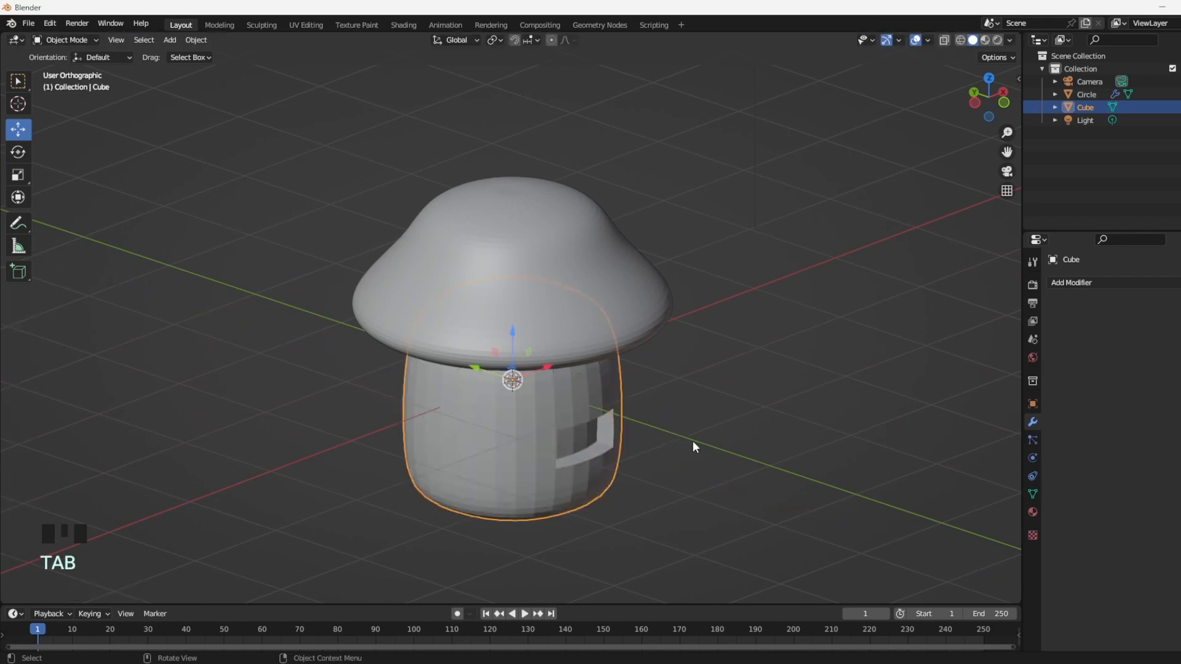
Add a Multiresolution modifier to the stem and subdivide it three times to smooth the body and mouth.
{"action": "middle_click_drag", "start_coordinate": [720, 449], "coordinate": [693, 416]}
{"action": "left_click", "coordinate": [1142, 283]}
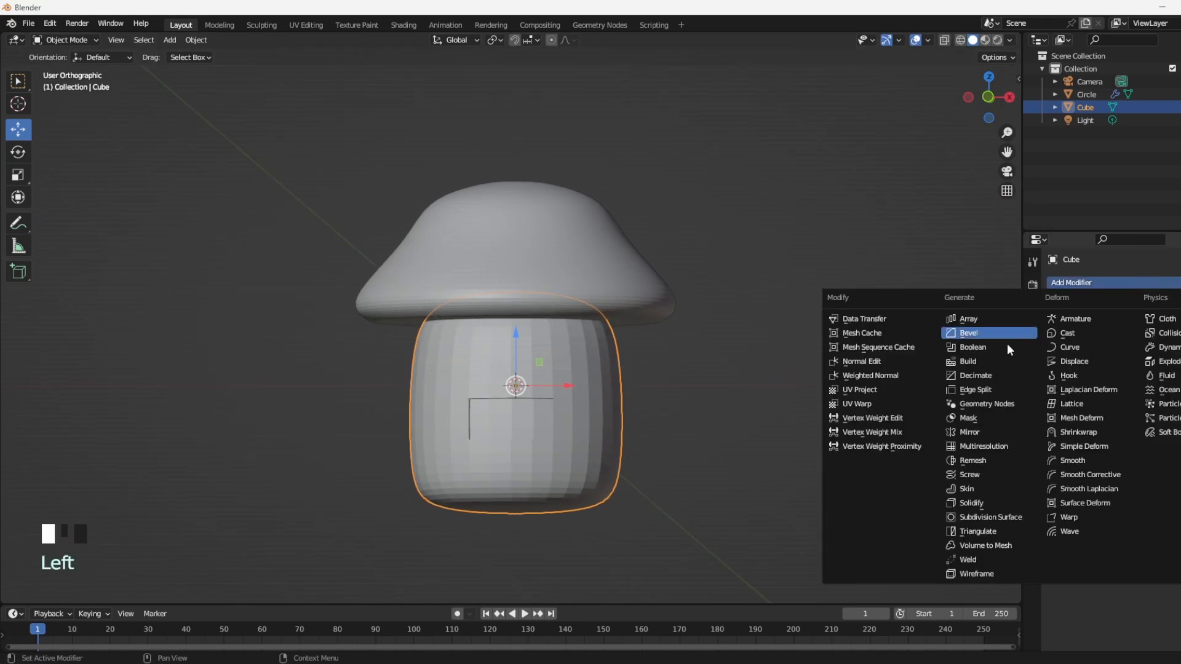
{"action": "left_click", "coordinate": [983, 446]}
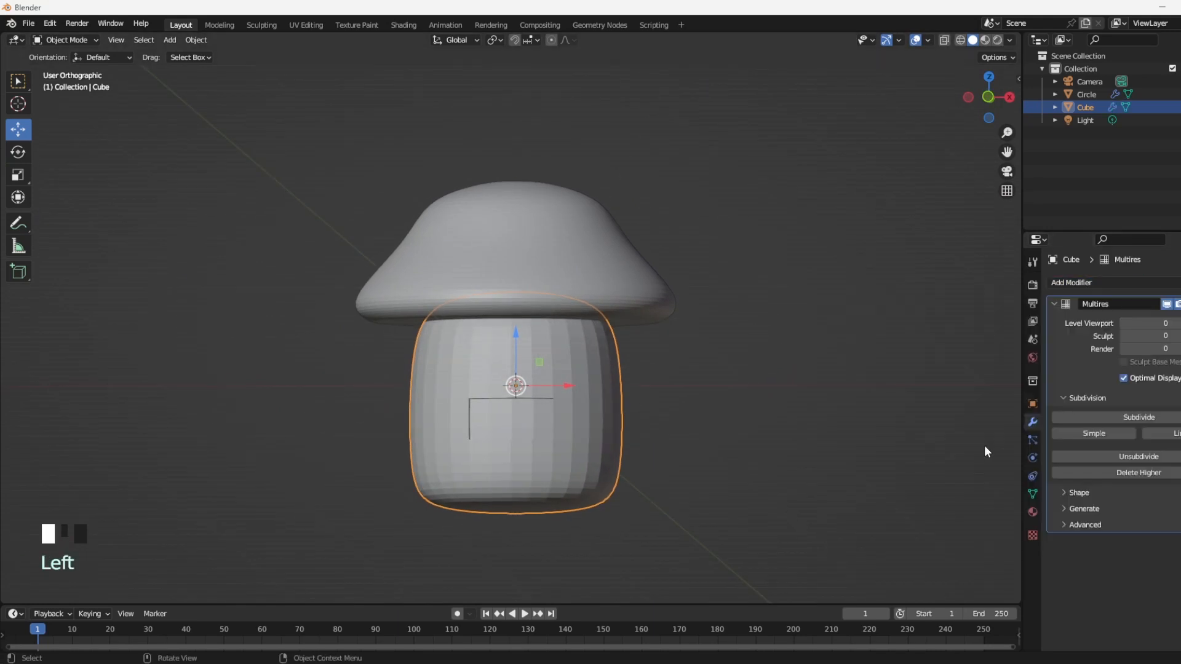
{"action": "left_click", "coordinate": [1174, 418]}
{"action": "left_click", "coordinate": [1174, 418]}
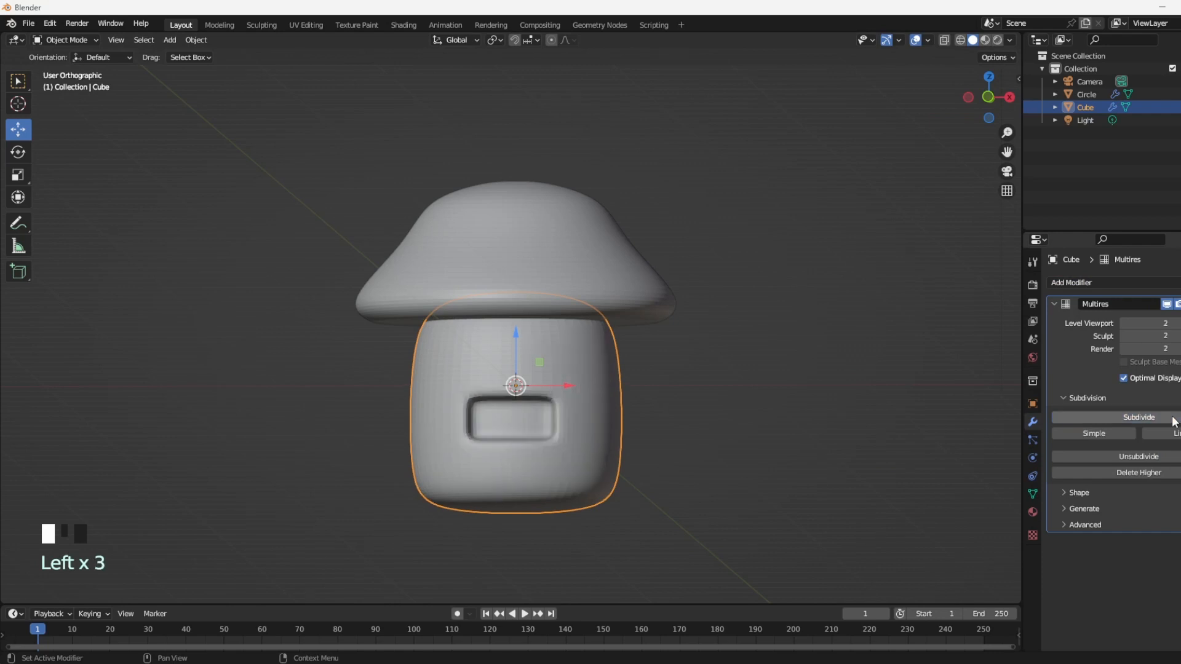
{"action": "left_click", "coordinate": [1175, 420]}
{"action": "mouse_move", "coordinate": [639, 421]}
{"action": "middle_mouse_down"}
{"action": "mouse_move", "coordinate": [725, 425]}
{"action": "mouse_move", "coordinate": [627, 425]}
{"action": "mouse_move", "coordinate": [603, 408]}
{"action": "mouse_move", "coordinate": [622, 409]}
{"action": "middle_mouse_up"}
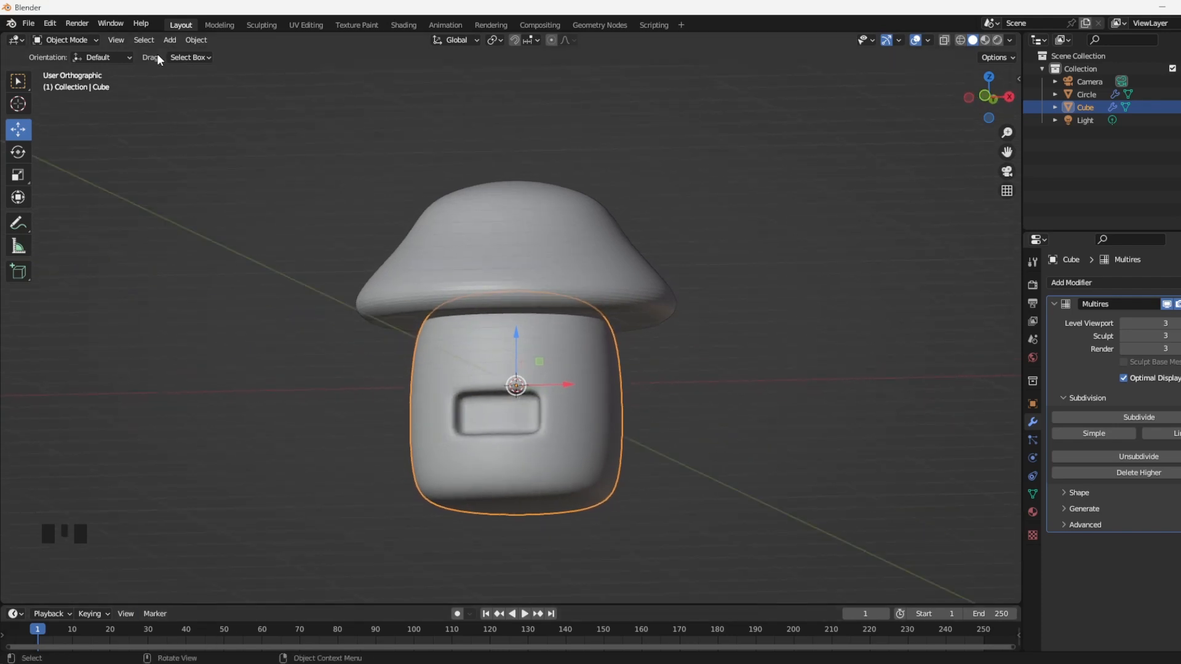
Add a UV sphere and rotate it 90° about the X axis.
{"action": "left_click", "coordinate": [167, 39]}
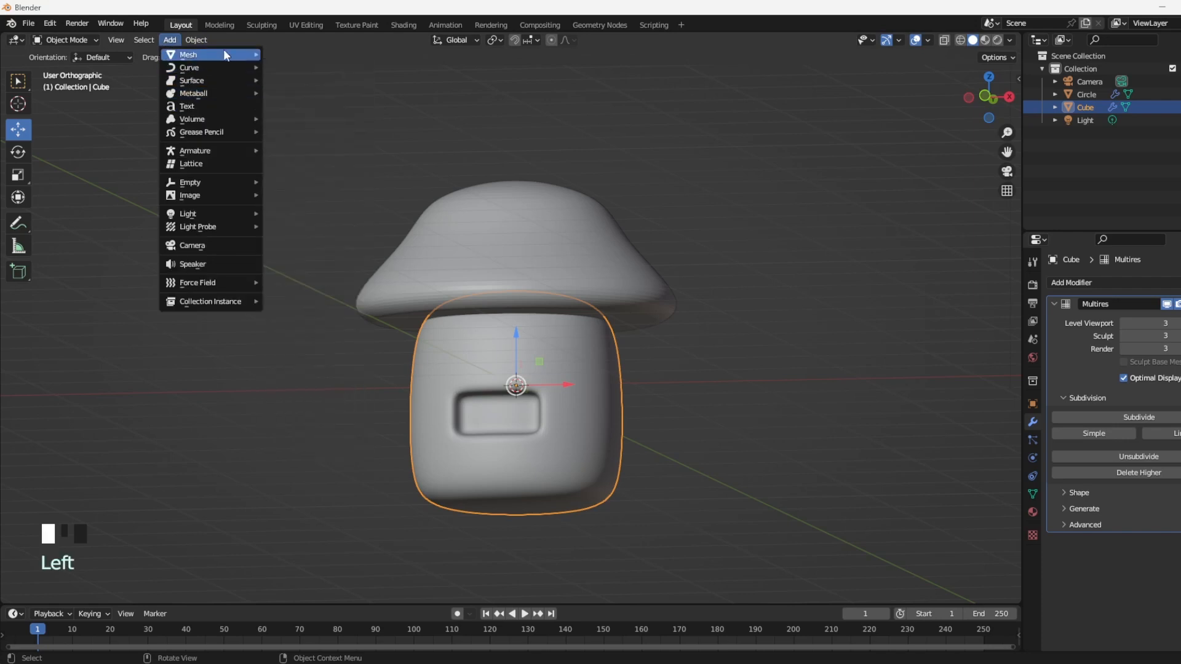
{"action": "mouse_move", "coordinate": [226, 54]}
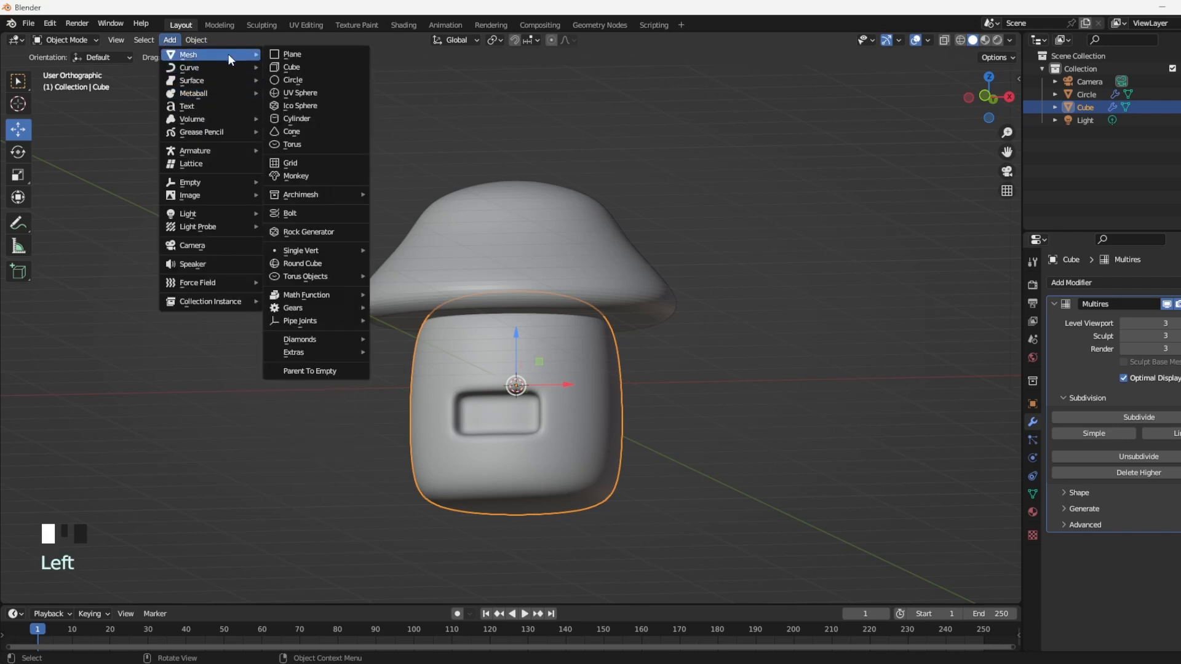
{"action": "left_click", "coordinate": [322, 92]}
{"action": "type", "text": "r"}
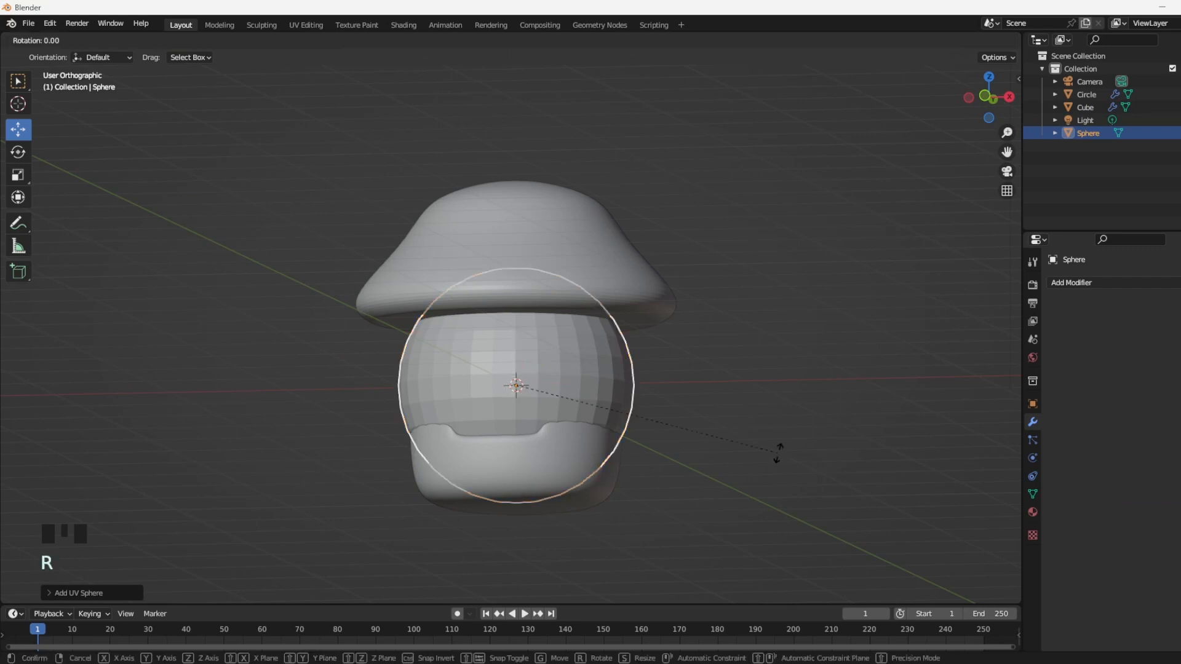
{"action": "type", "text": "x"}
{"action": "type", "text": "90"}
{"action": "key", "text": "Return"}
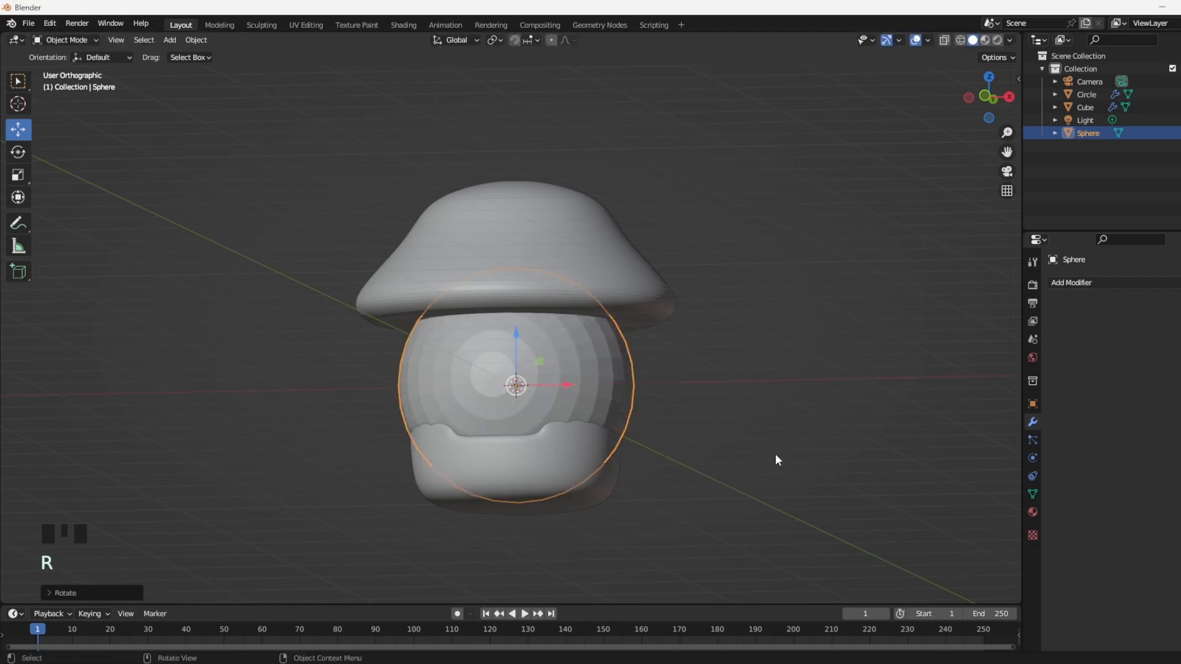
Scale the sphere's mesh down to roughly half its size in Edit Mode.
{"action": "key", "text": "KP_1"}
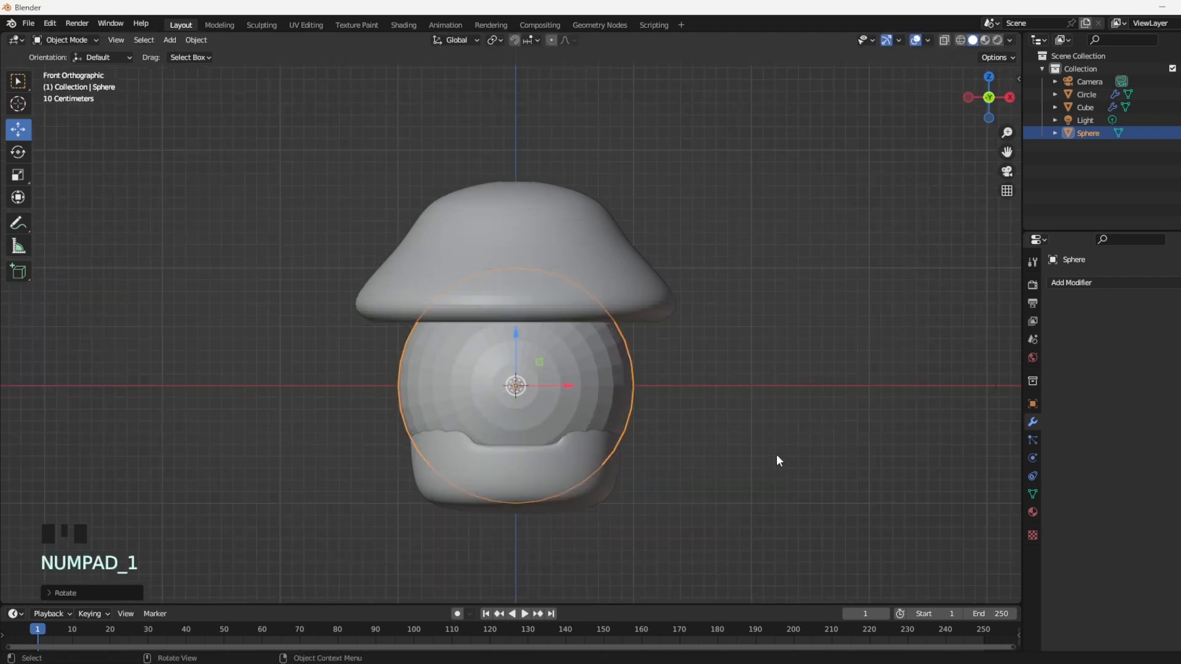
{"action": "key", "text": "Tab"}
{"action": "key", "text": "s"}
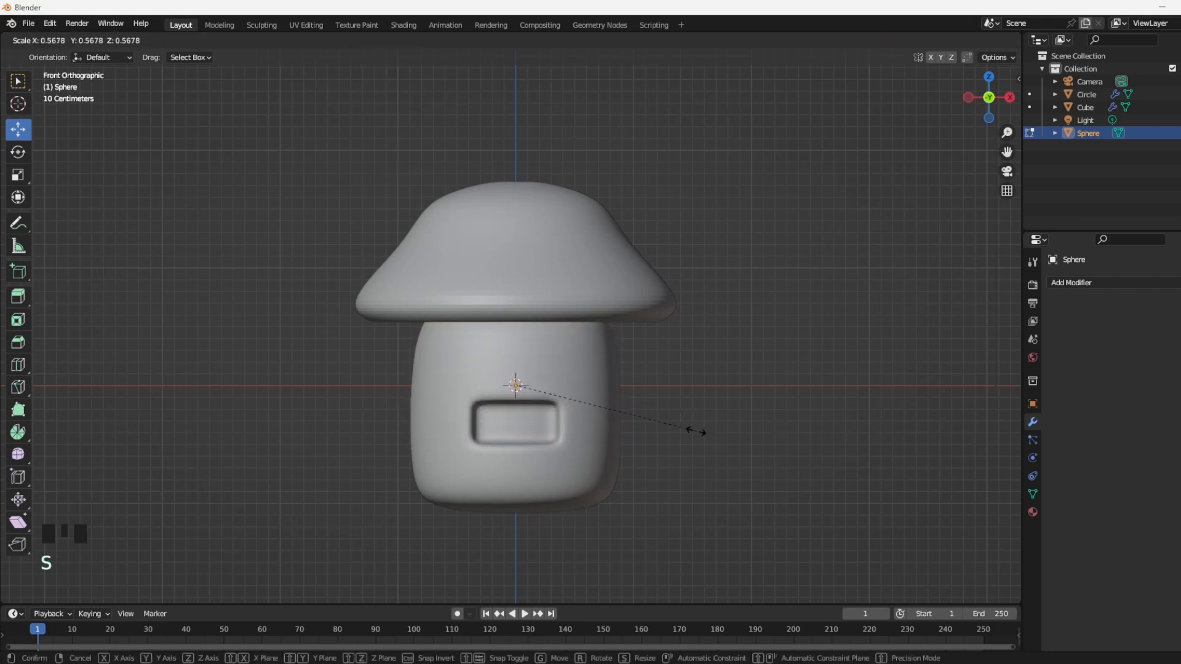
{"action": "left_click", "coordinate": [691, 428]}
Move the sphere along Y to the stem's front surface and scale it down to about 0.4.
{"action": "key", "text": "KP_3"}
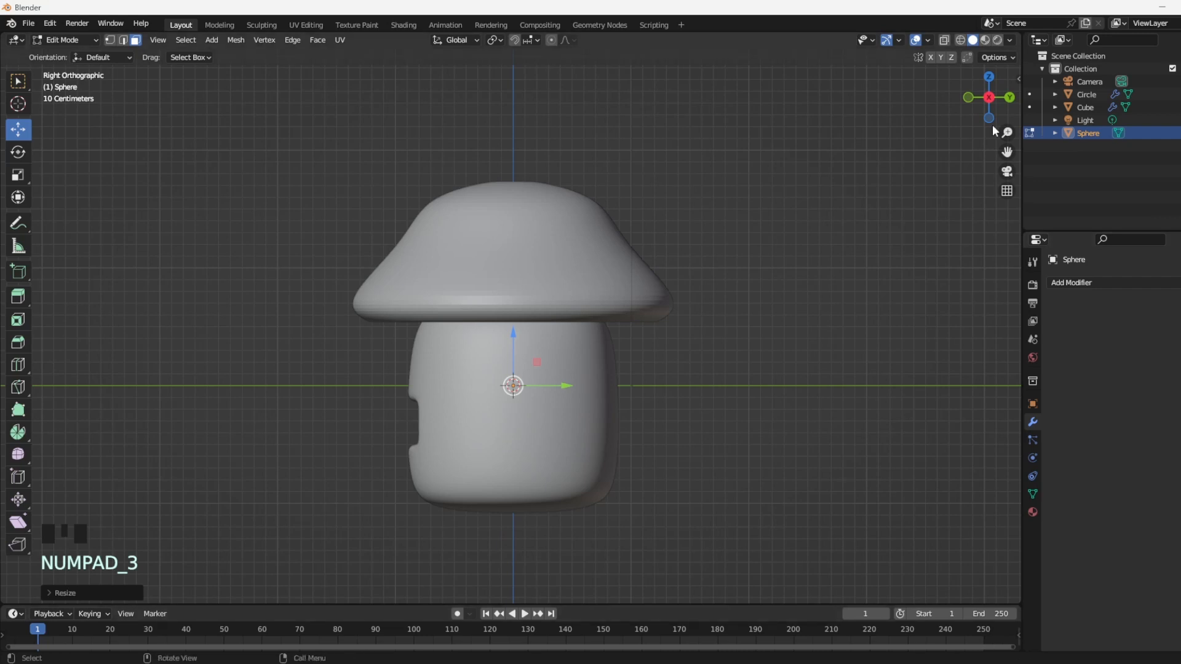
{"action": "left_click", "coordinate": [959, 40]}
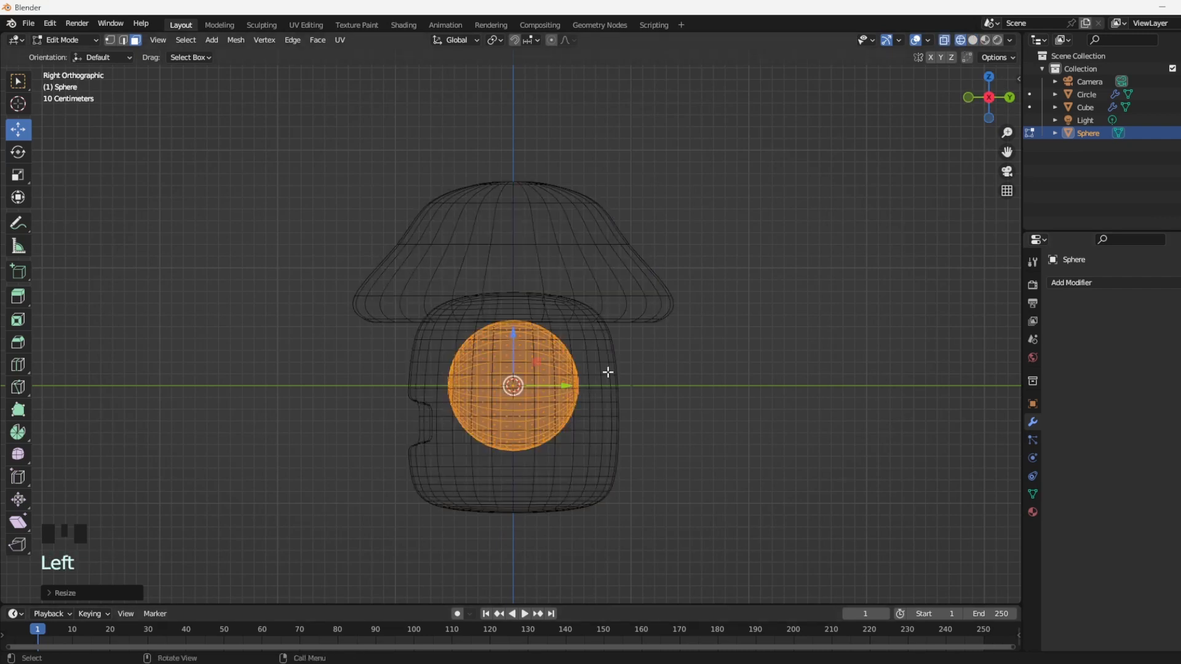
{"action": "left_click_drag", "start_coordinate": [572, 389], "coordinate": [485, 387]}
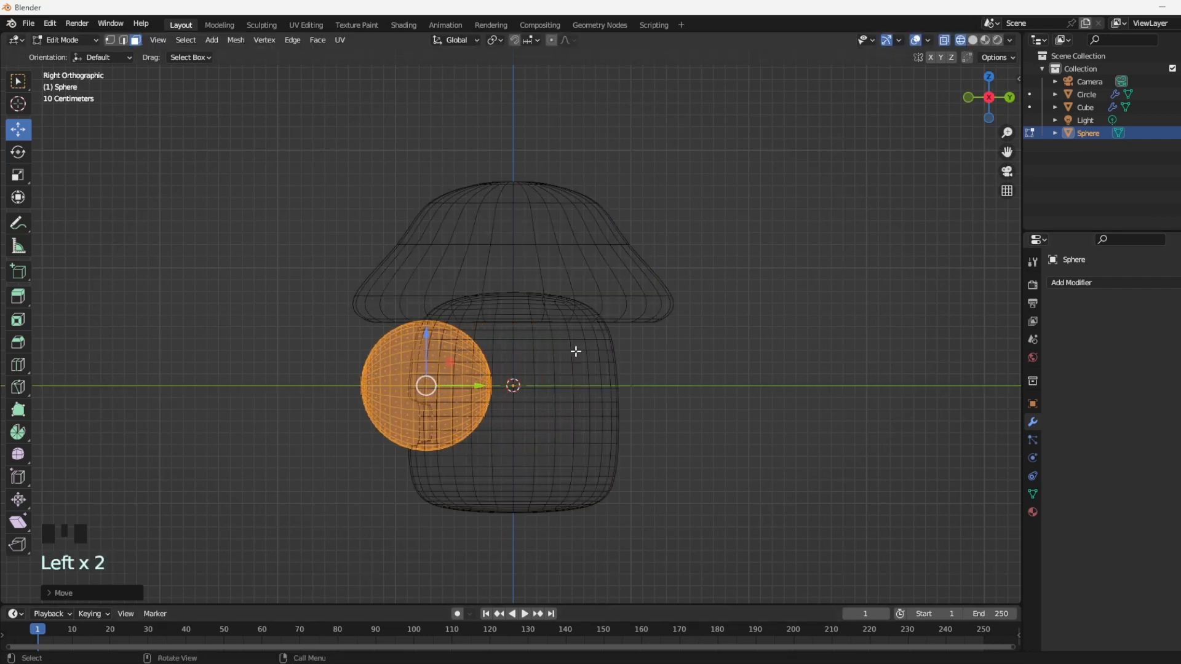
{"action": "key", "text": "s"}
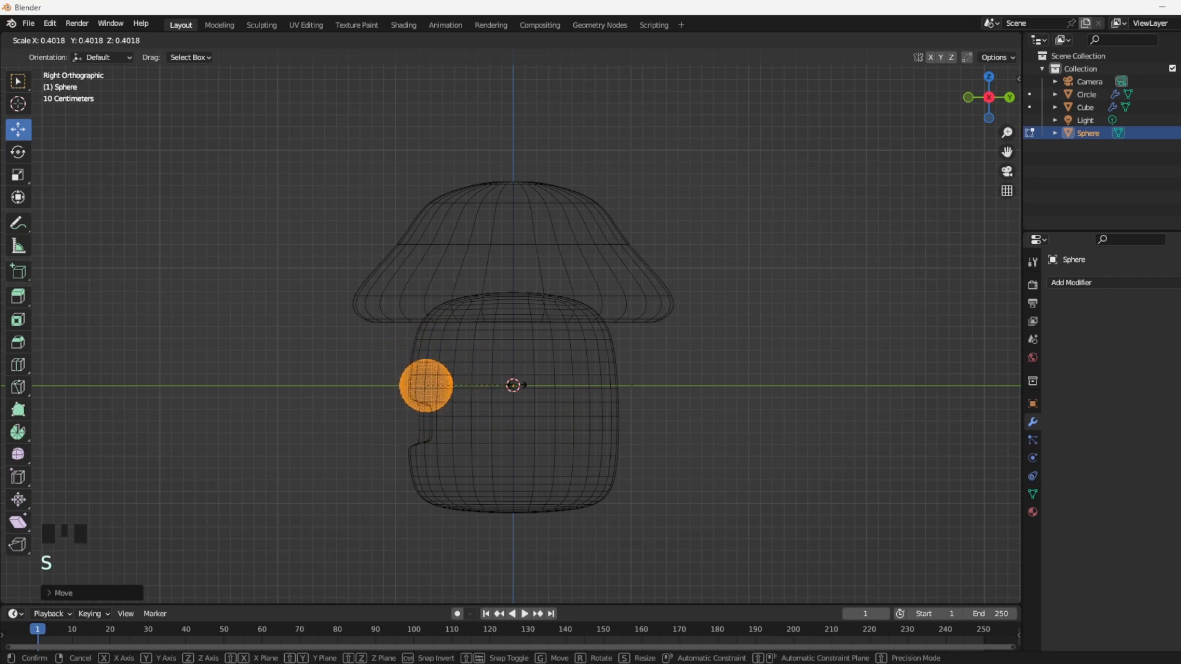
{"action": "left_click", "coordinate": [496, 388]}
{"action": "left_click_drag", "start_coordinate": [478, 388], "coordinate": [465, 387]}
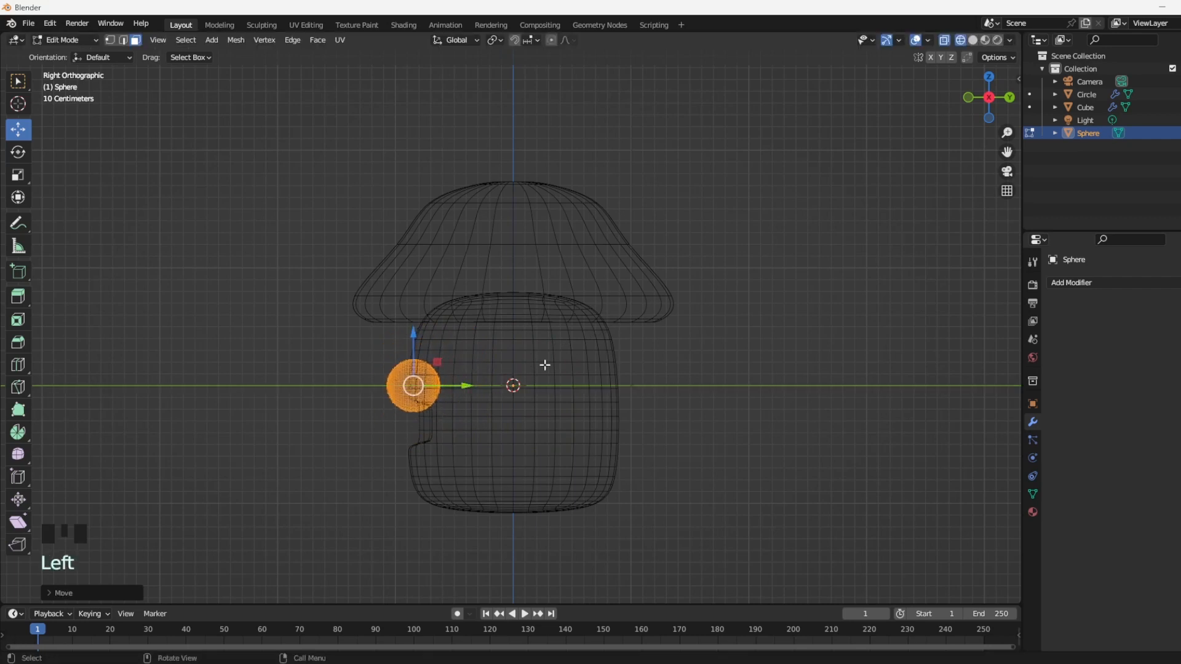
Position the sphere above the mouth, offset toward positive X, and flatten it front to back into an eye shape.
{"action": "key", "text": "KP_1"}
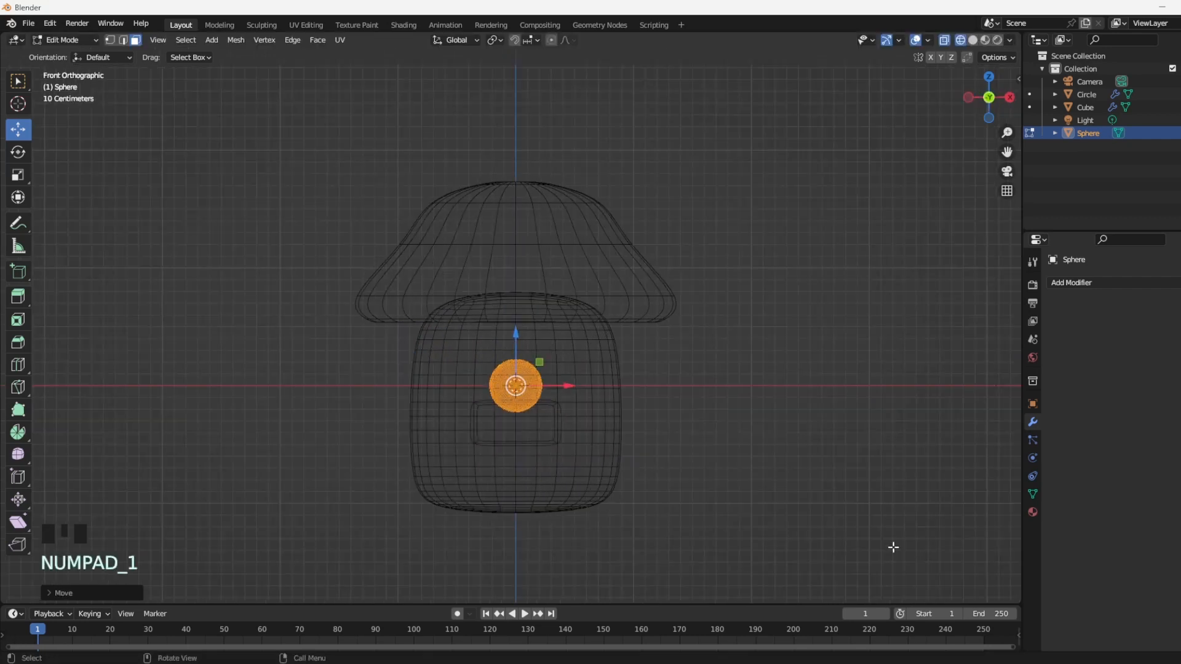
{"action": "left_click", "coordinate": [972, 42]}
{"action": "left_click_drag", "start_coordinate": [516, 387], "coordinate": [552, 360]}
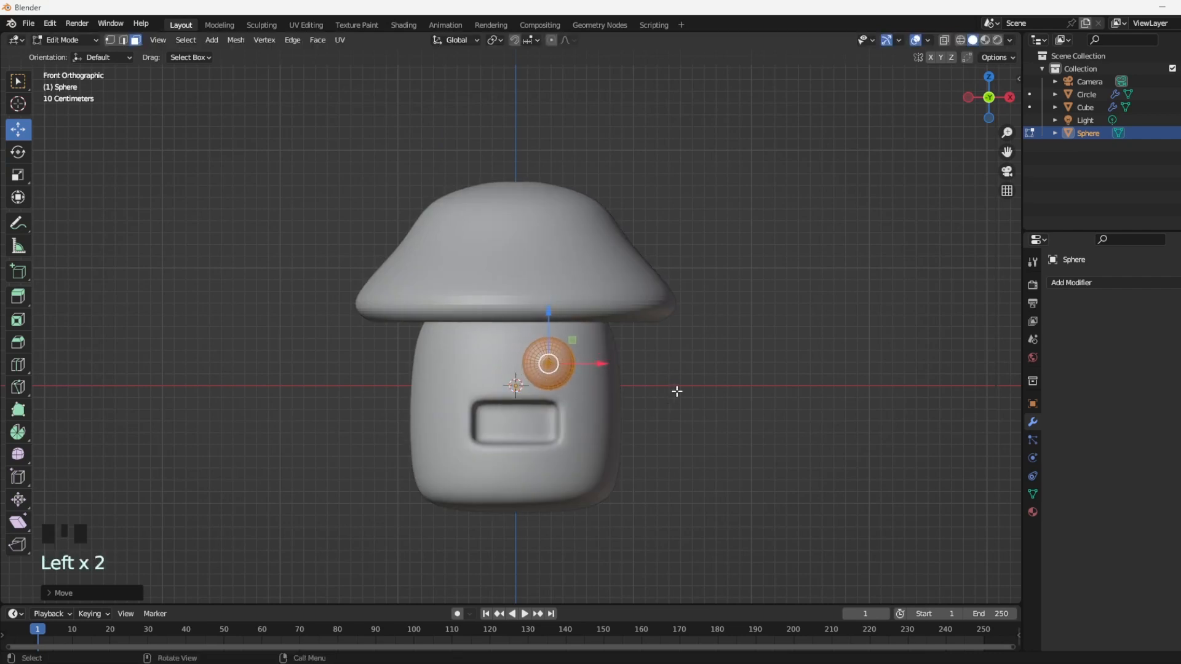
{"action": "middle_click_drag", "start_coordinate": [684, 385], "coordinate": [561, 411]}
{"action": "key", "text": "s"}
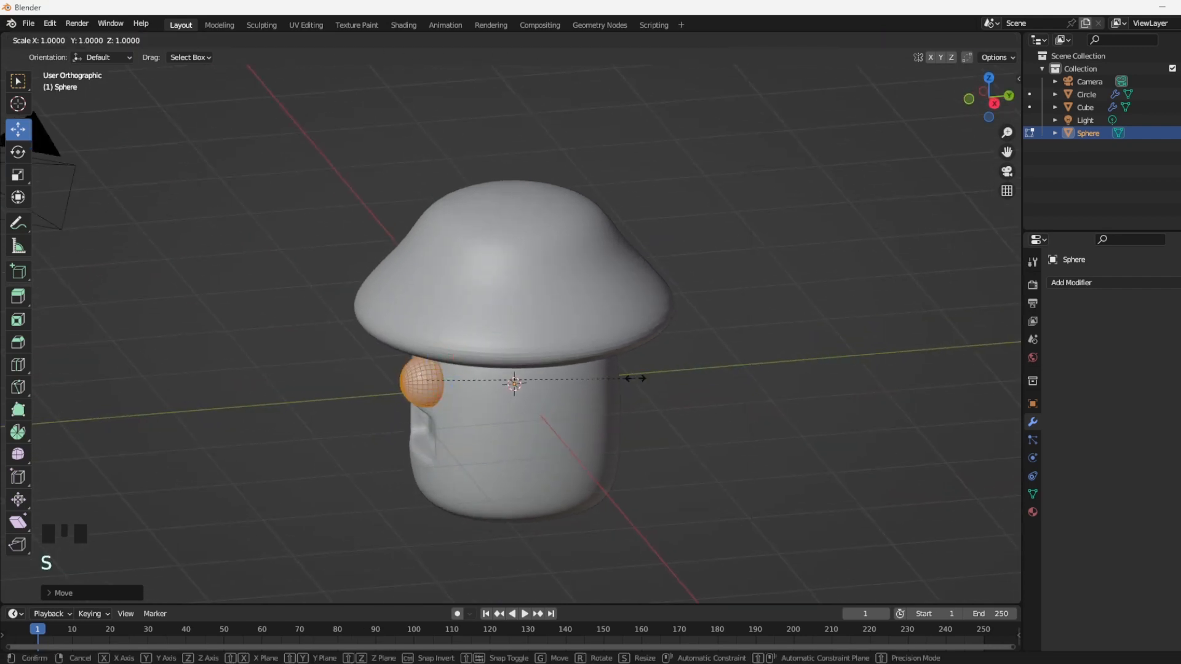
{"action": "left_click", "coordinate": [544, 385]}
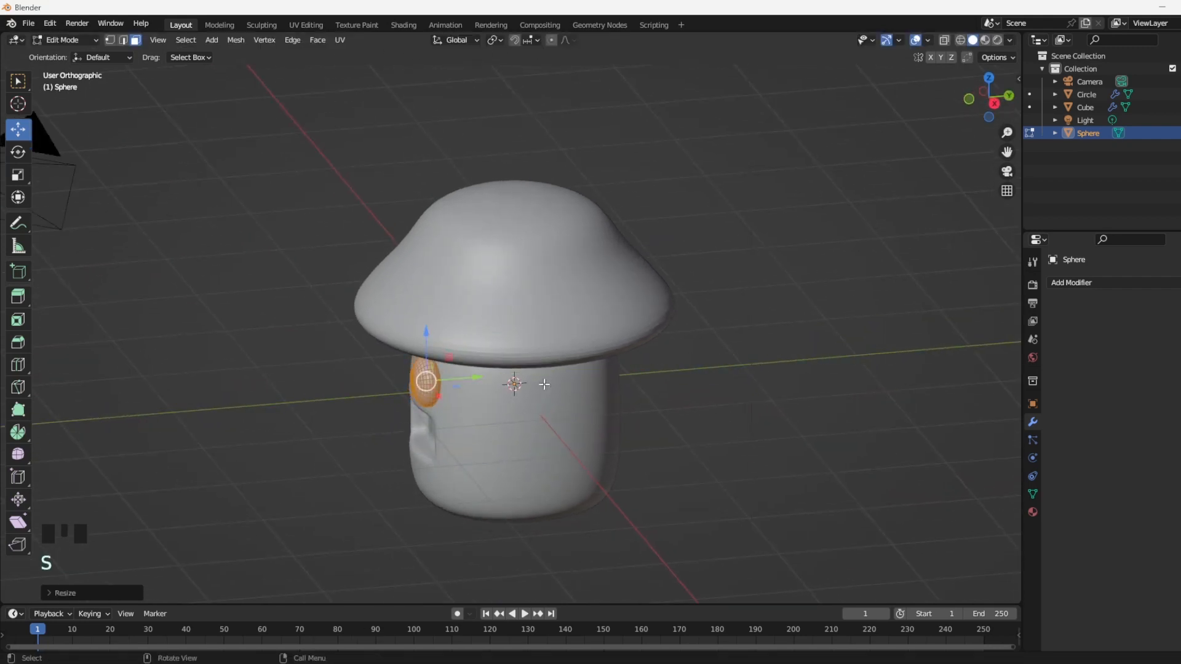
Adjust the eye's depth at the stem's front surface and tilt it slightly in side view to follow the stem's slope.
{"action": "key", "text": "KP_3"}
{"action": "scroll", "coordinate": [451, 389], "scroll_direction": "up", "scroll_amount": 2}
{"action": "left_click_drag", "start_coordinate": [407, 382], "coordinate": [414, 378]}
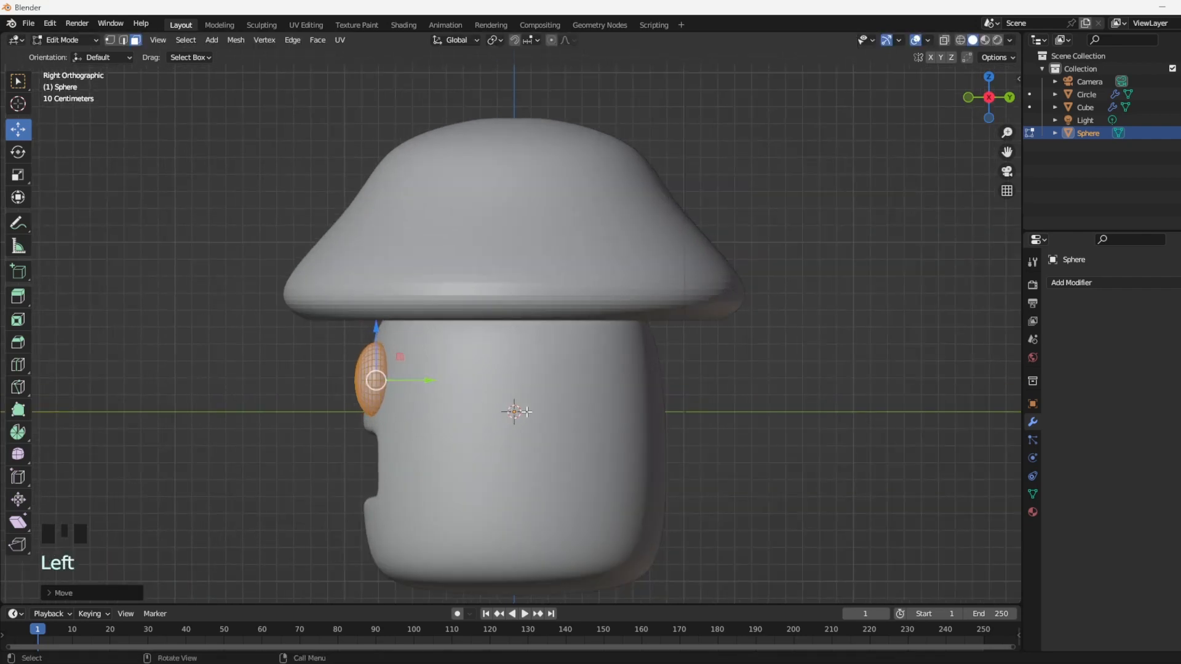
{"action": "key", "text": "r"}
{"action": "left_click", "coordinate": [520, 432]}
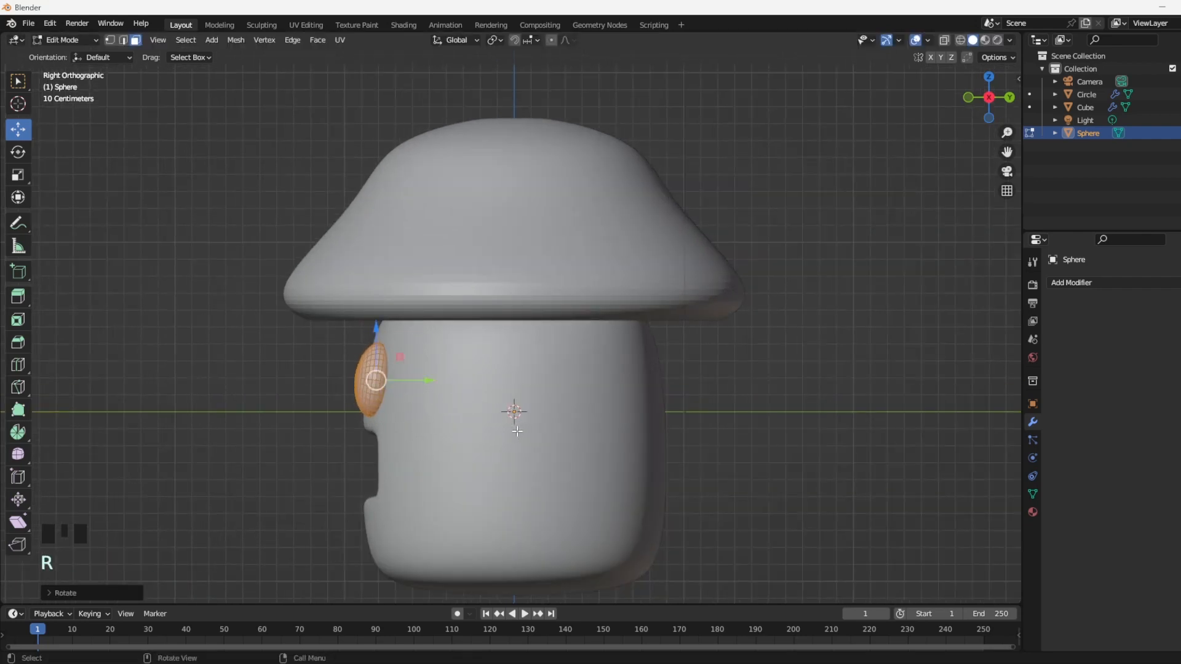
Rotate the eye about 15° in top view so it follows the stem's curvature.
{"action": "key", "text": "KP_7"}
{"action": "left_click", "coordinate": [945, 40]}
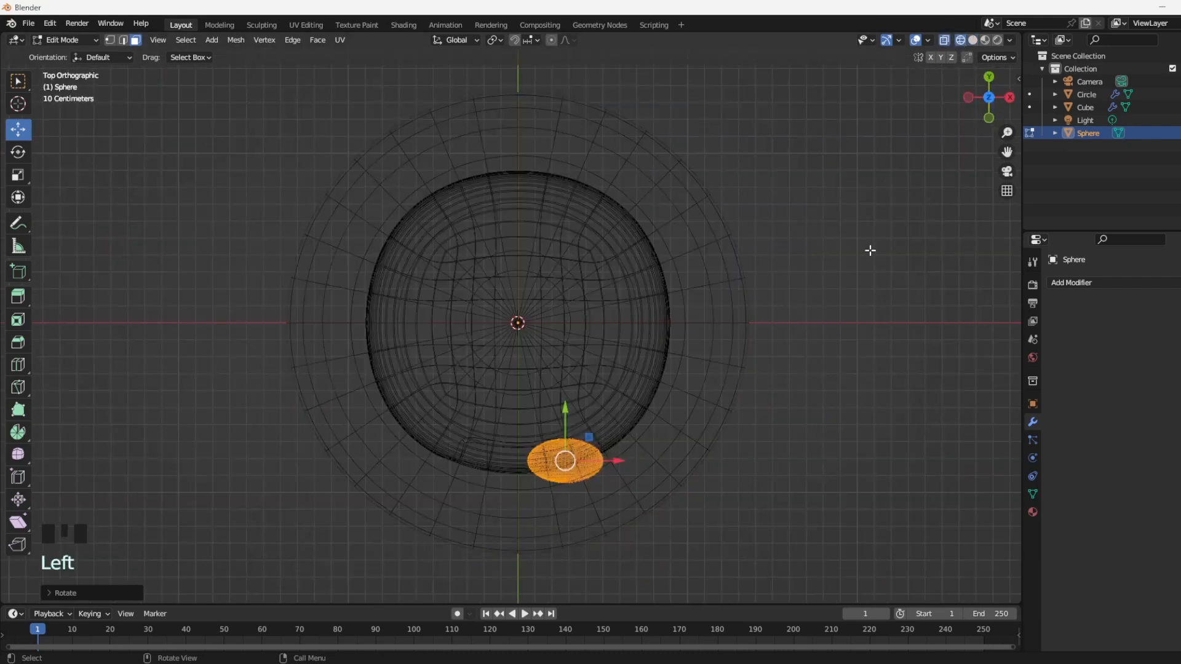
{"action": "key", "text": "r"}
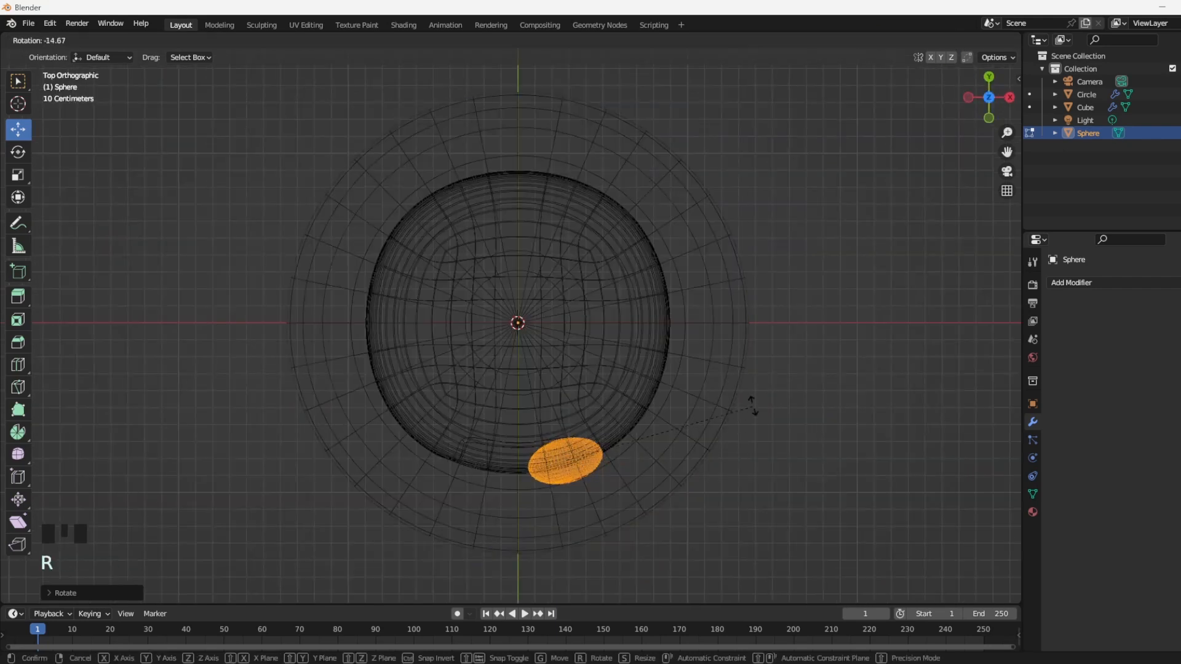
{"action": "left_click", "coordinate": [752, 409]}
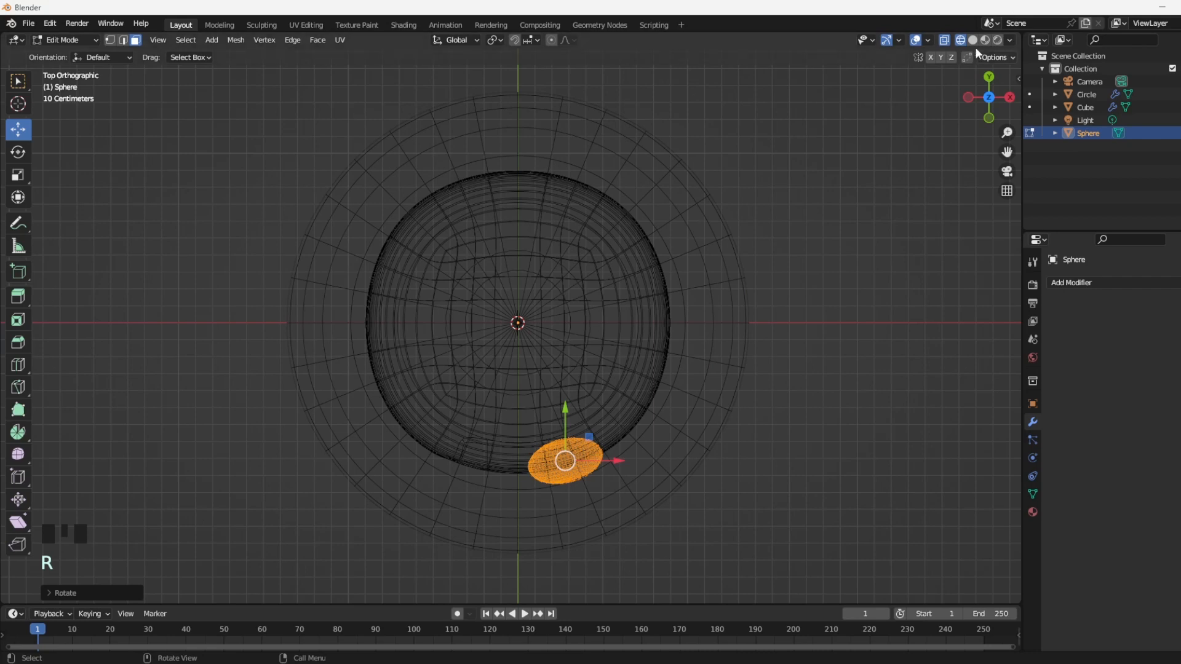
Return the eye sphere to Object Mode in solid display and add a Subdivision Surface modifier with viewport level 2.
{"action": "left_click", "coordinate": [943, 40]}
{"action": "middle_click_drag", "start_coordinate": [795, 439], "coordinate": [787, 299]}
{"action": "key", "text": "Tab"}
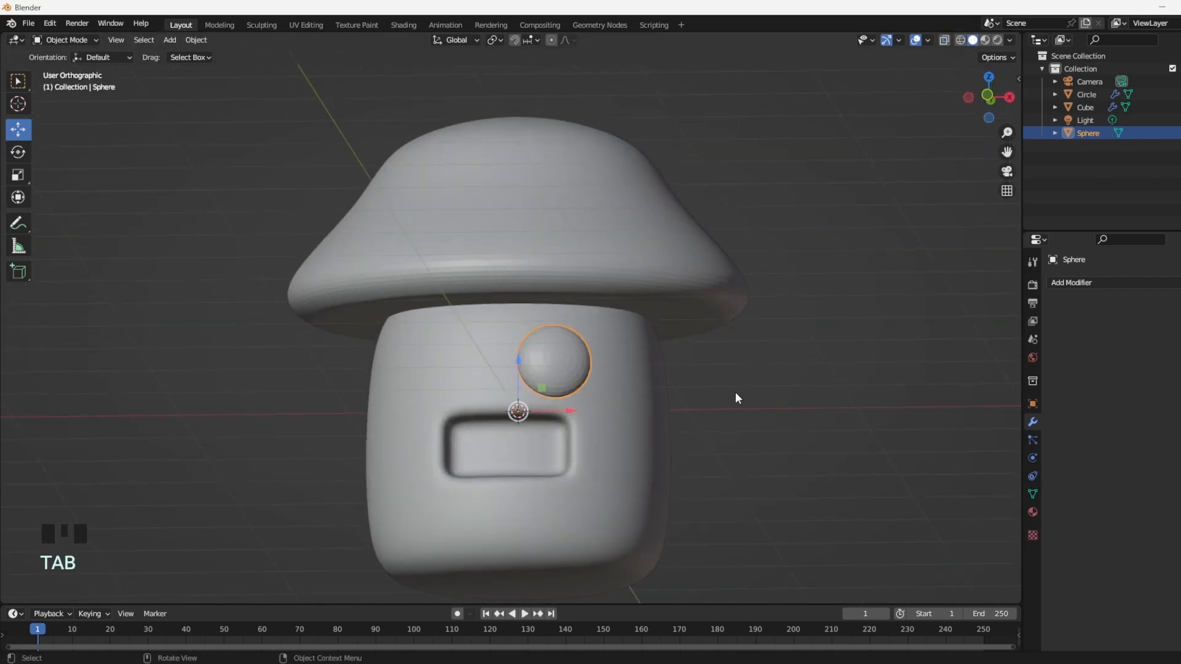
{"action": "middle_click_drag", "start_coordinate": [736, 395], "coordinate": [719, 406]}
{"action": "left_click", "coordinate": [1139, 279]}
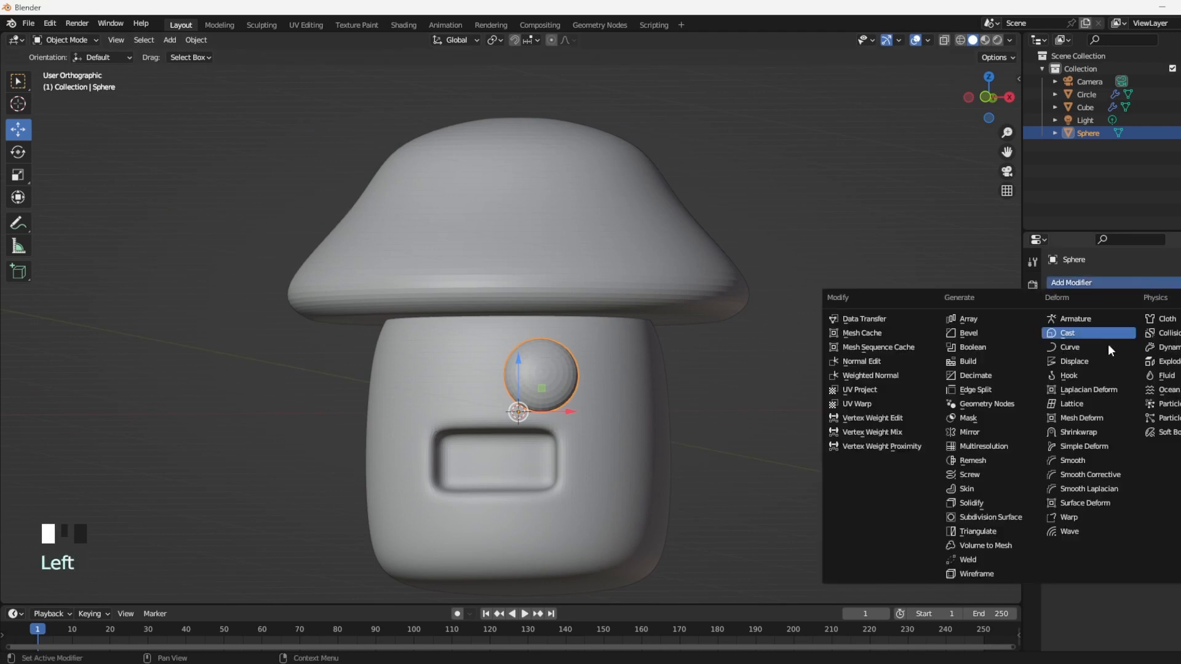
{"action": "left_click", "coordinate": [1010, 526]}
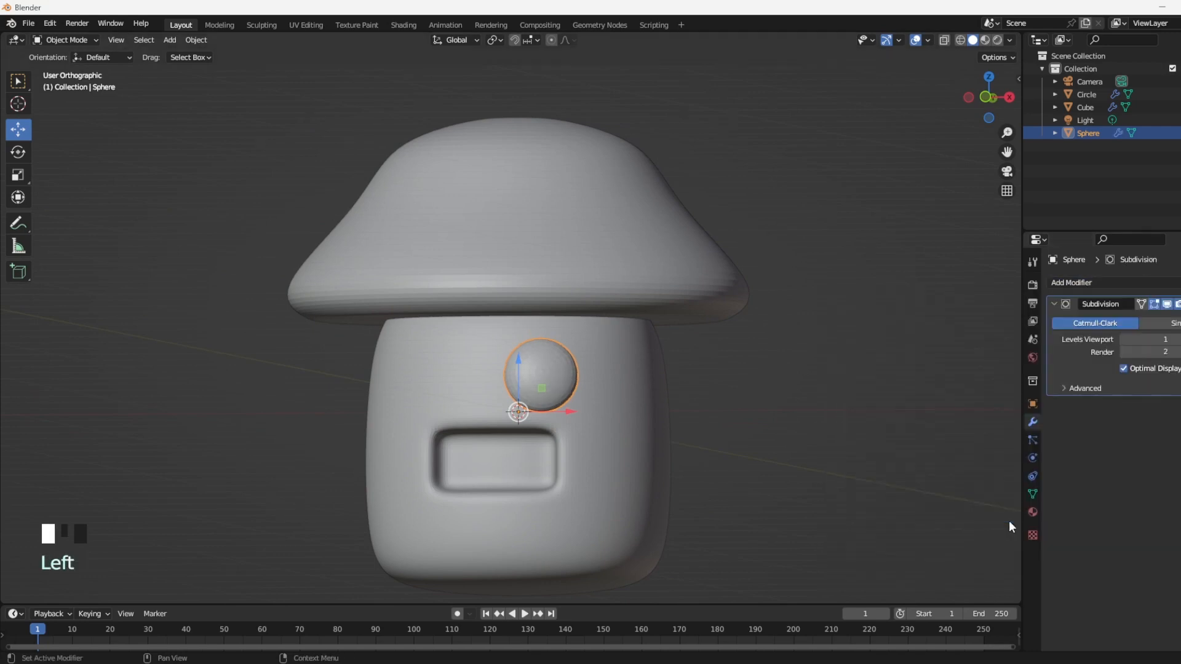
Add a Mirror modifier on the X axis to the eye sphere to create the second eye.
{"action": "left_click", "coordinate": [1132, 282]}
{"action": "left_click", "coordinate": [995, 433]}
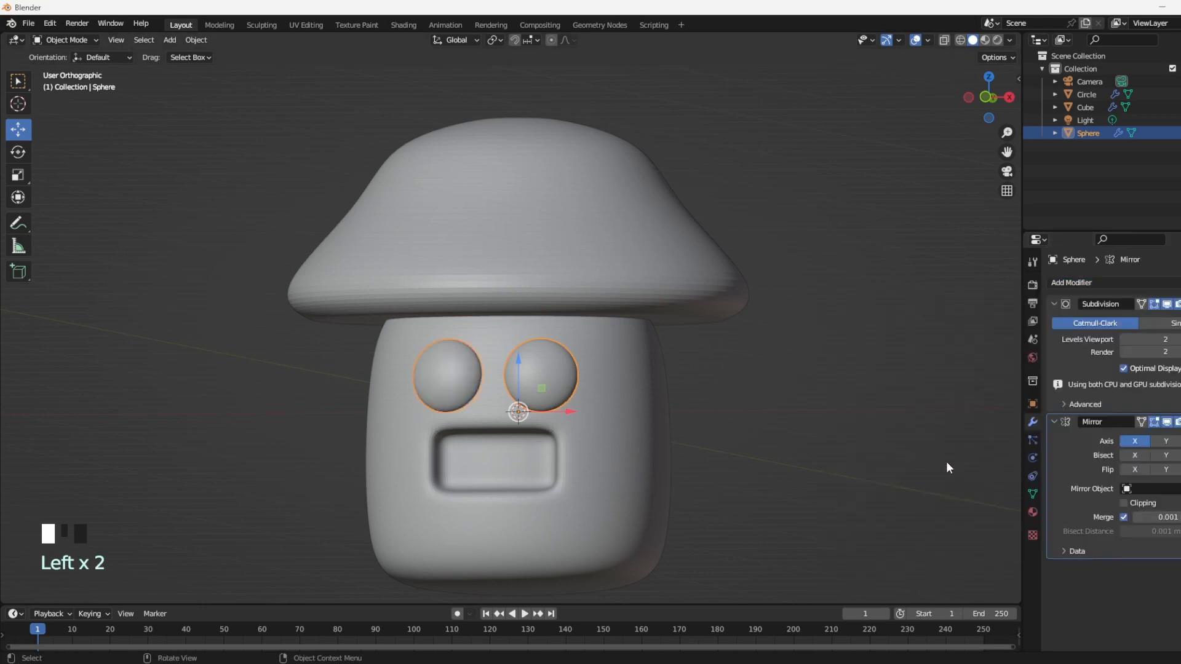
{"action": "scroll", "coordinate": [813, 446], "scroll_direction": "down", "scroll_amount": 2}
{"action": "middle_click_drag", "start_coordinate": [813, 446], "coordinate": [771, 446]}
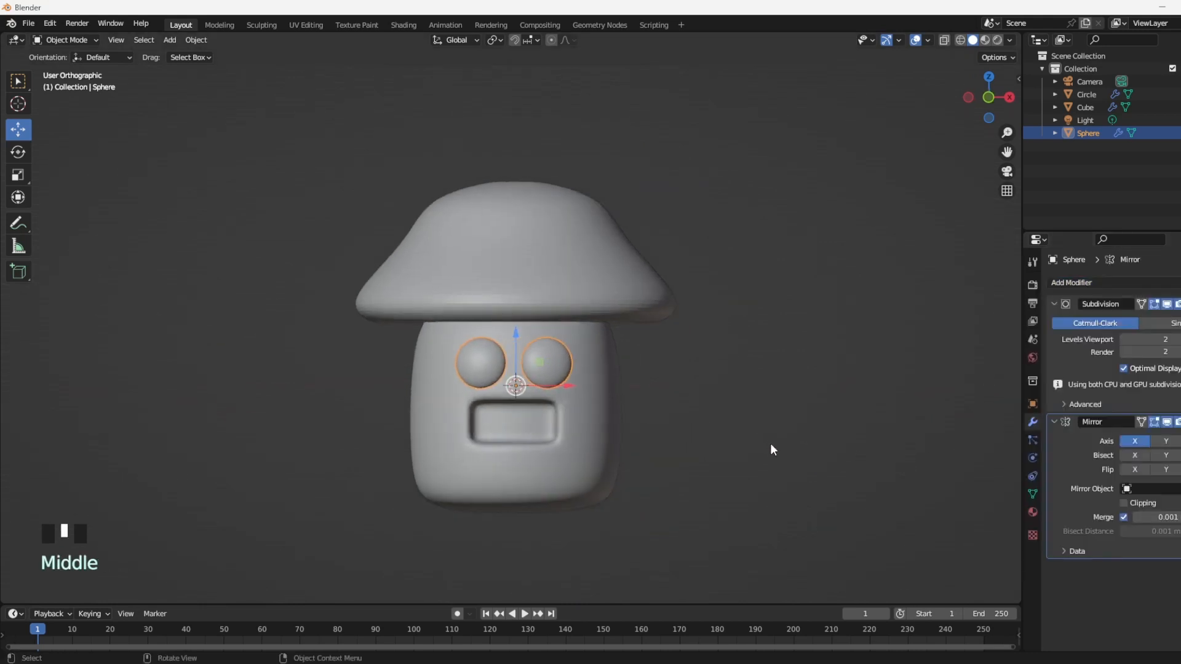
Scale the eye mesh down in Edit Mode so both mirrored eyes become smaller, and return to Object Mode.
{"action": "key", "text": "Tab"}
{"action": "key", "text": "s"}
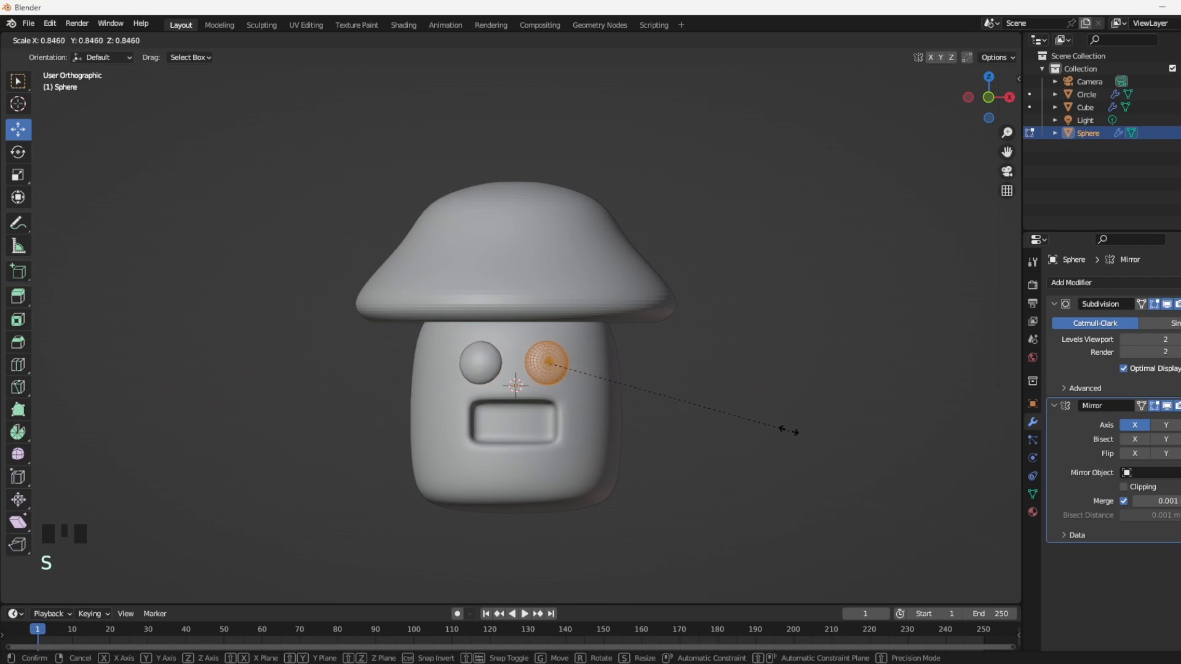
{"action": "left_click", "coordinate": [733, 388]}
{"action": "key", "text": "Tab"}
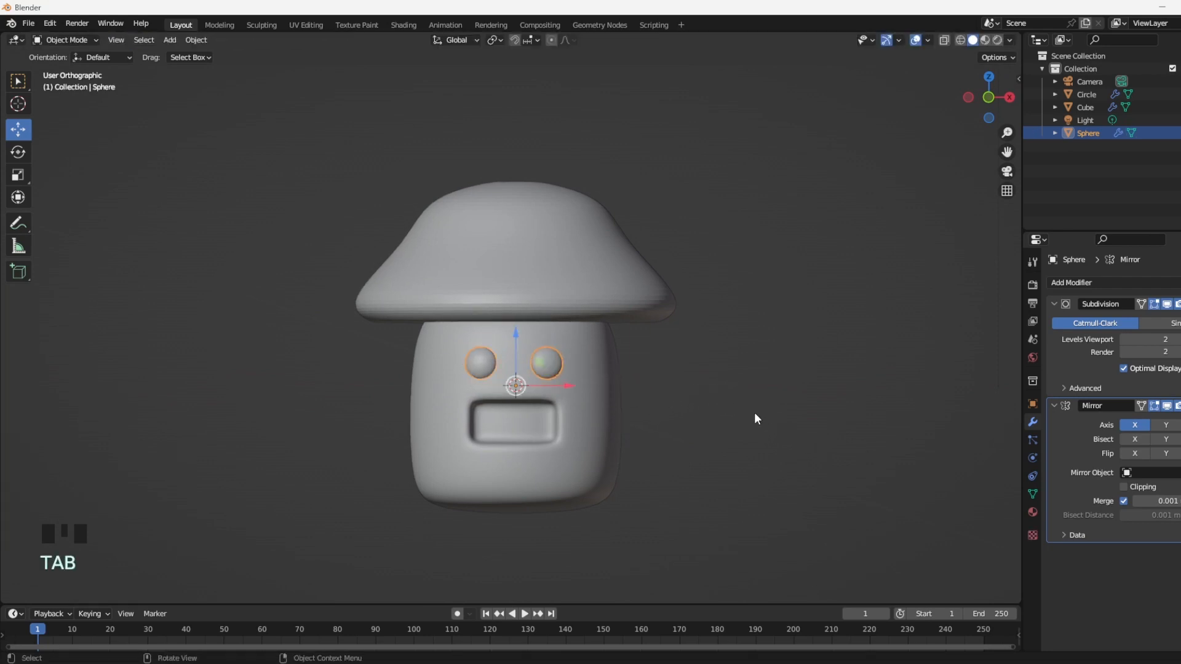
Put the stem into Sculpt Mode and try the Grab brush on one upper corner of the mouth.
{"action": "left_click", "coordinate": [604, 439]}
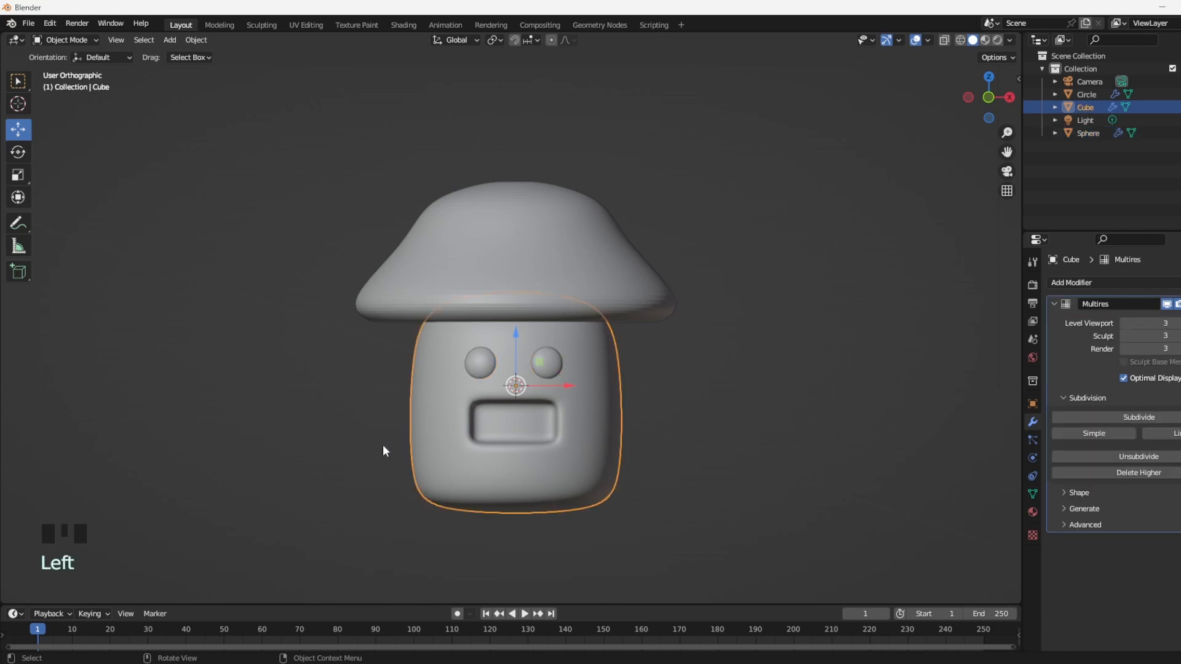
{"action": "left_click", "coordinate": [96, 42]}
{"action": "left_click", "coordinate": [80, 86]}
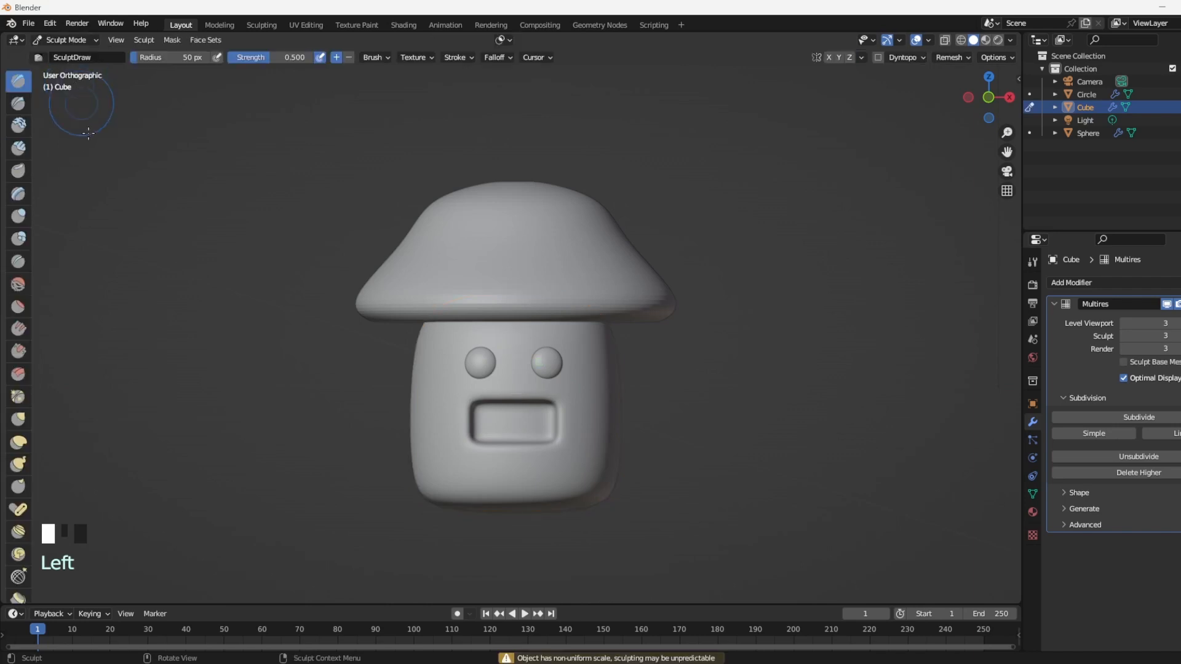
{"action": "left_click", "coordinate": [18, 419]}
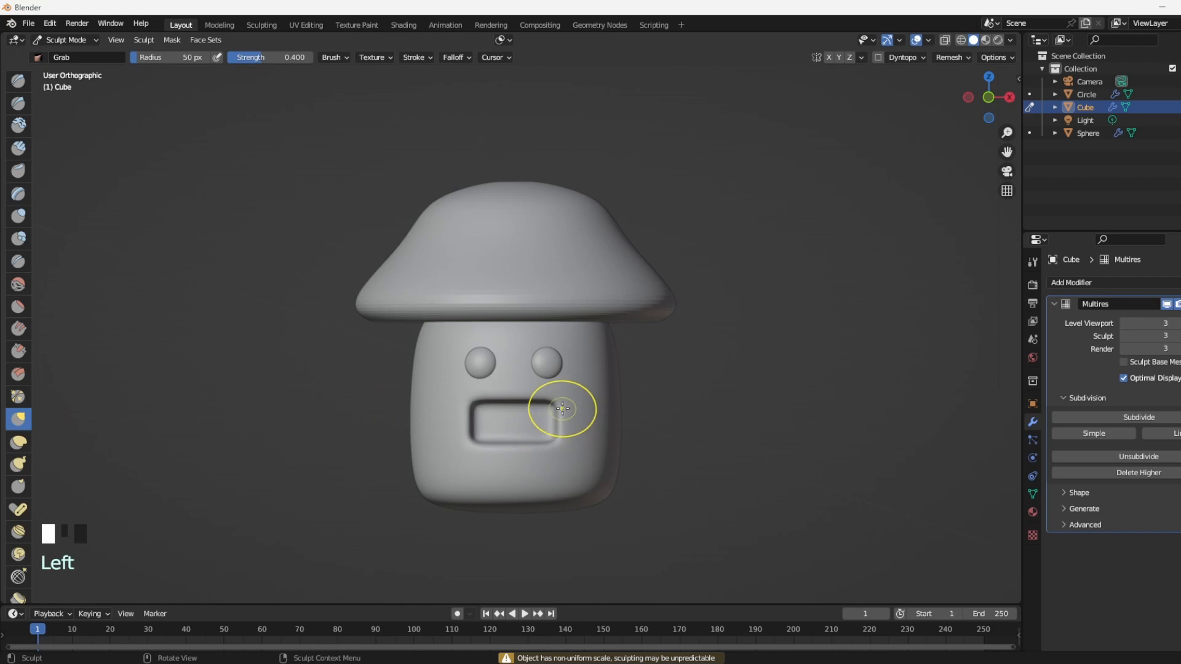
{"action": "left_click_drag", "start_coordinate": [552, 405], "coordinate": [550, 404]}
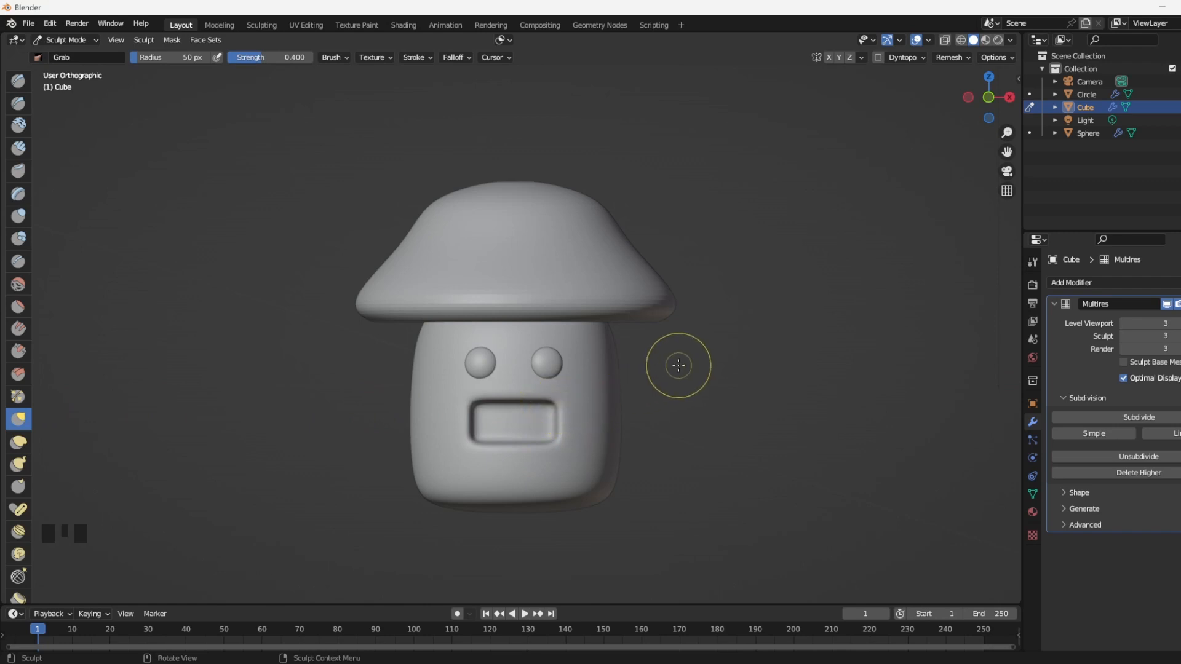
Enable X mirror symmetry for sculpting the stem.
{"action": "key", "text": "n"}
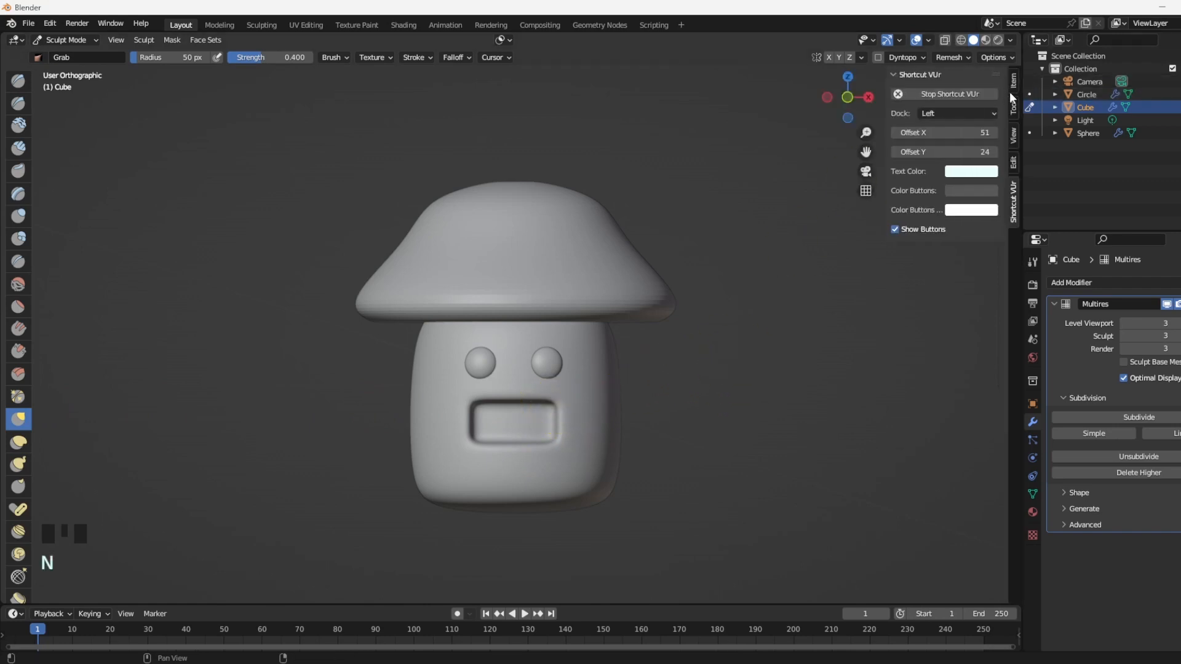
{"action": "left_click", "coordinate": [1013, 107]}
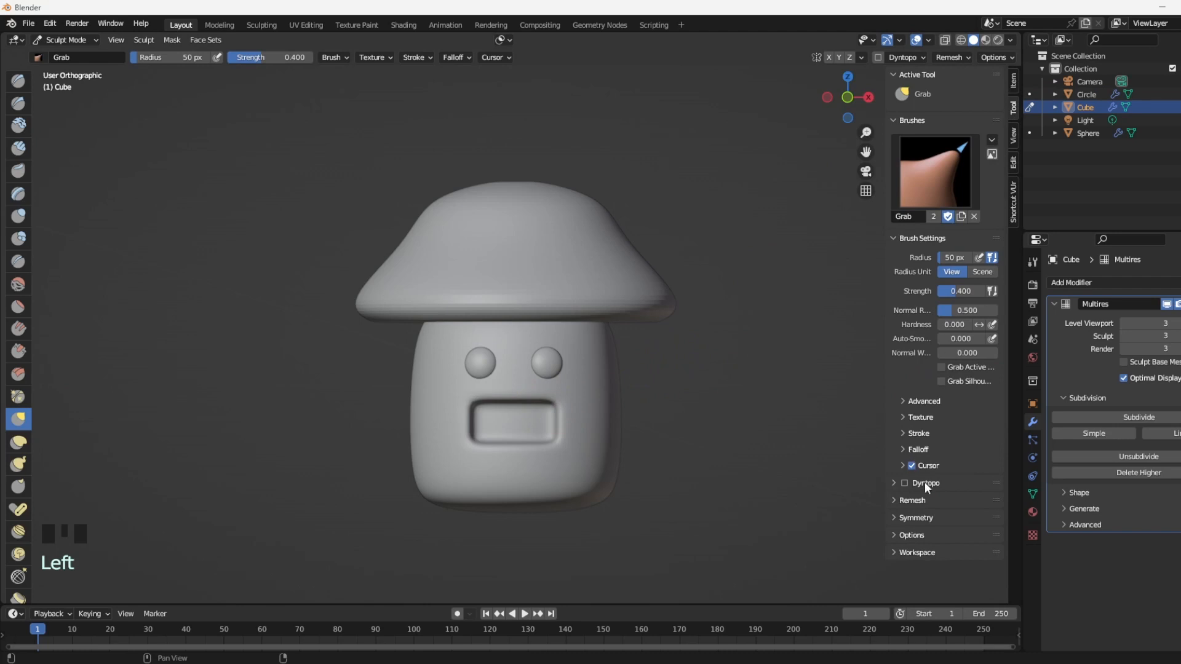
{"action": "left_click", "coordinate": [904, 518]}
{"action": "scroll", "coordinate": [964, 463], "scroll_direction": "down", "scroll_amount": 3}
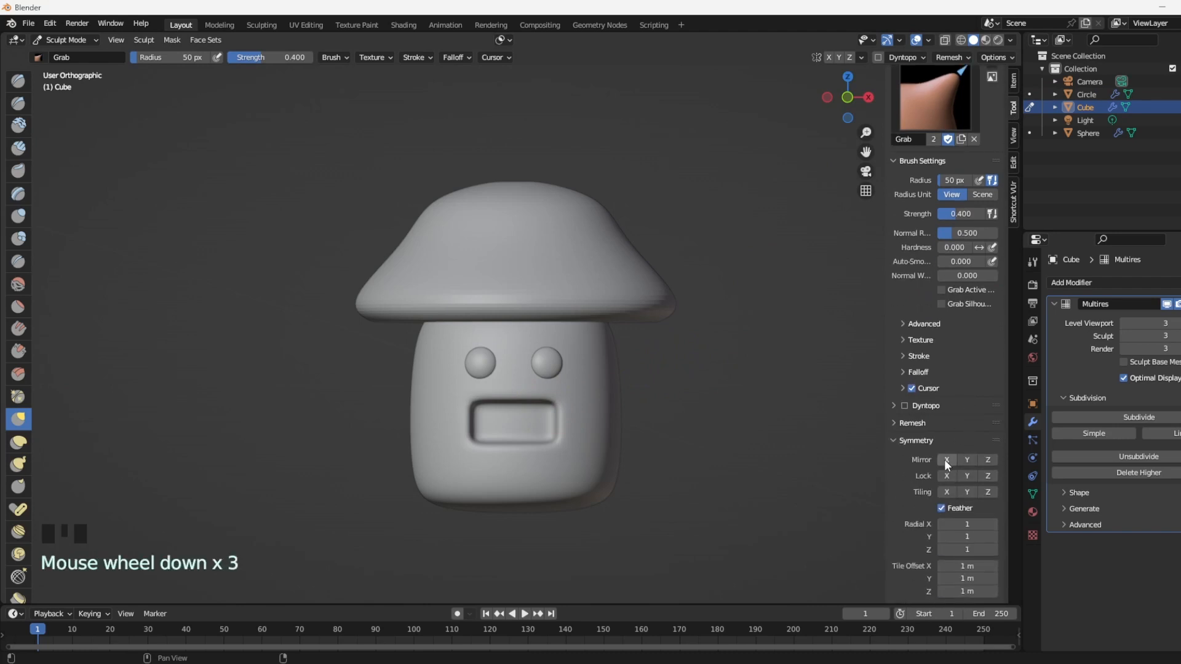
{"action": "left_click", "coordinate": [939, 459]}
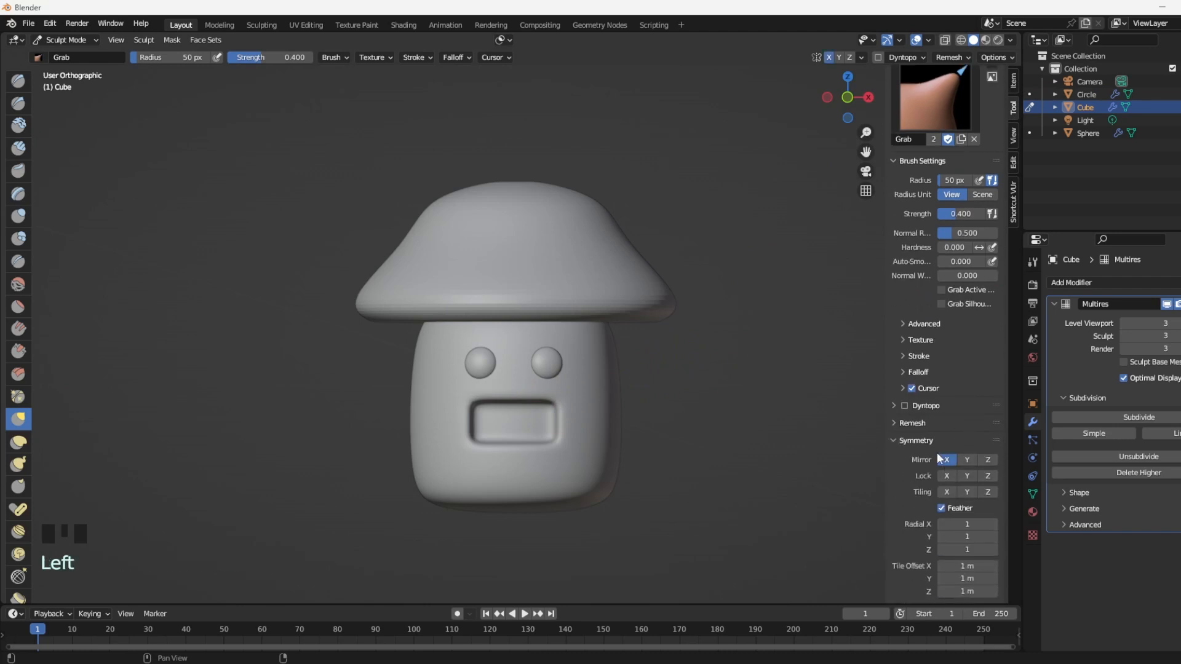
Set the Grab brush radius to 57 px and reshape the rectangular mouth into an open smile with lowered middle edges and raised corners.
{"action": "key", "text": "f"}
{"action": "left_click", "coordinate": [567, 418]}
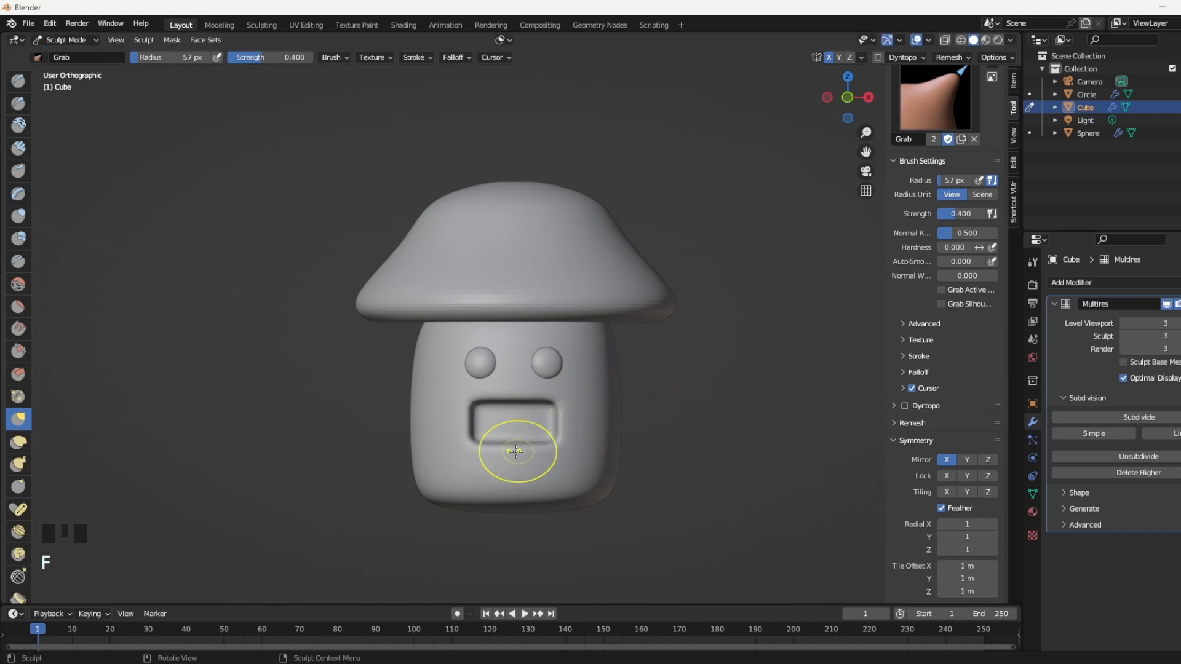
{"action": "left_click_drag", "start_coordinate": [513, 448], "coordinate": [517, 459]}
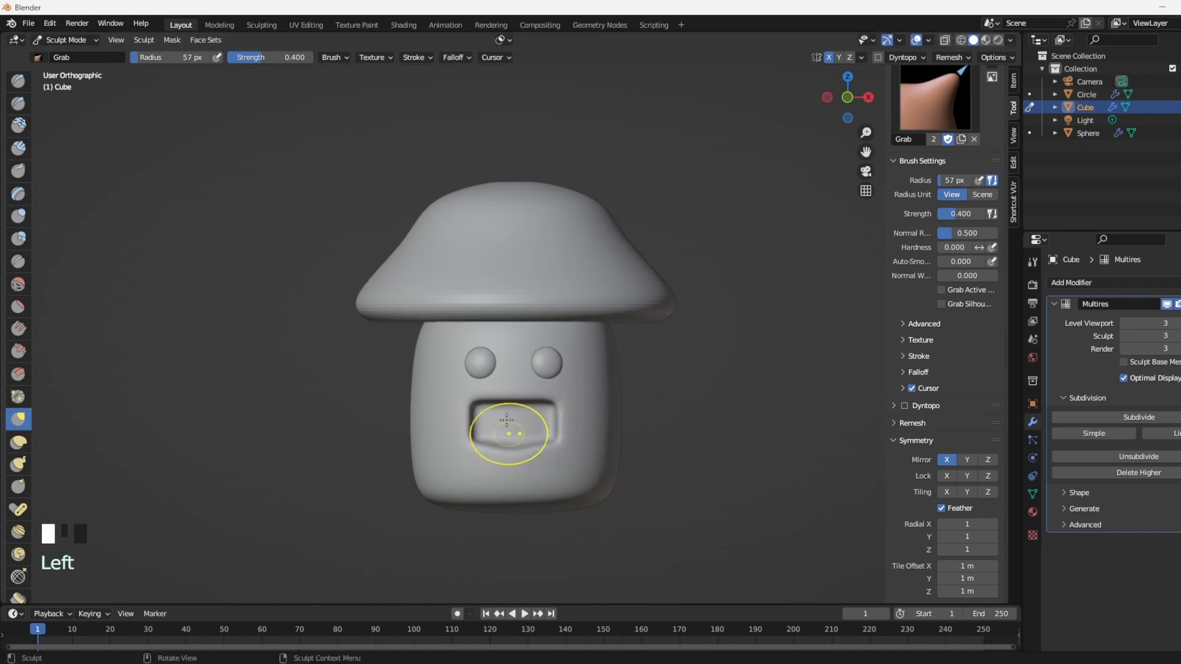
{"action": "left_click_drag", "start_coordinate": [513, 400], "coordinate": [511, 407]}
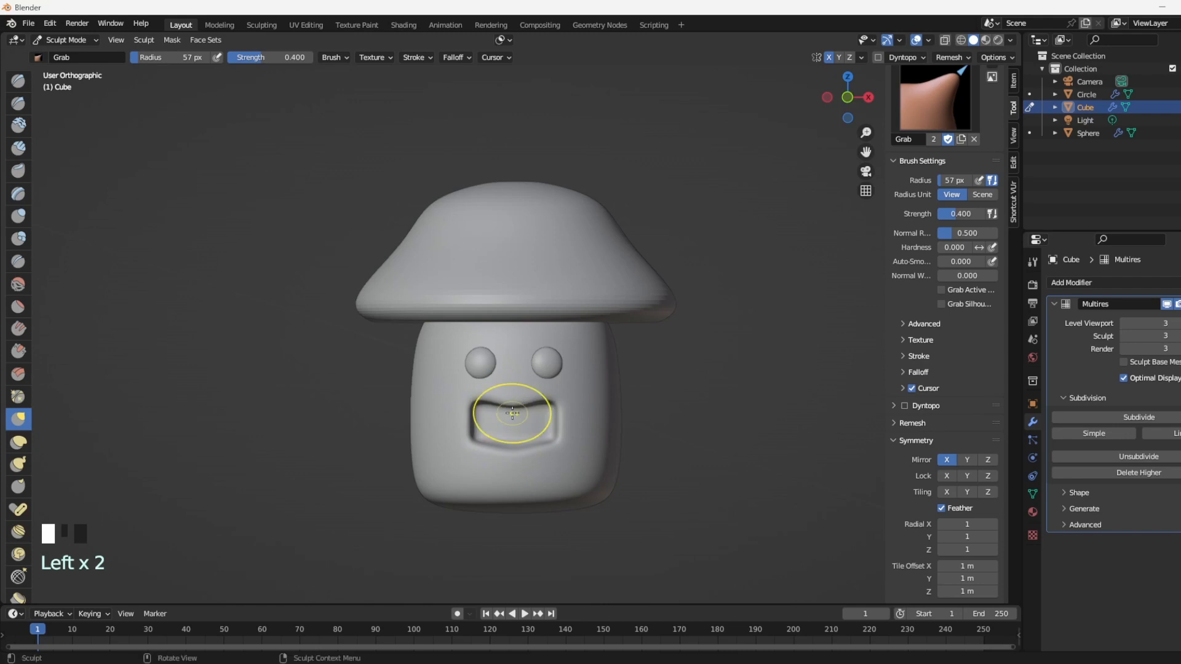
{"action": "mouse_move", "coordinate": [467, 447]}
{"action": "left_mouse_down"}
{"action": "mouse_move", "coordinate": [477, 436]}
{"action": "mouse_move", "coordinate": [448, 395]}
{"action": "mouse_move", "coordinate": [492, 406]}
{"action": "left_mouse_up"}
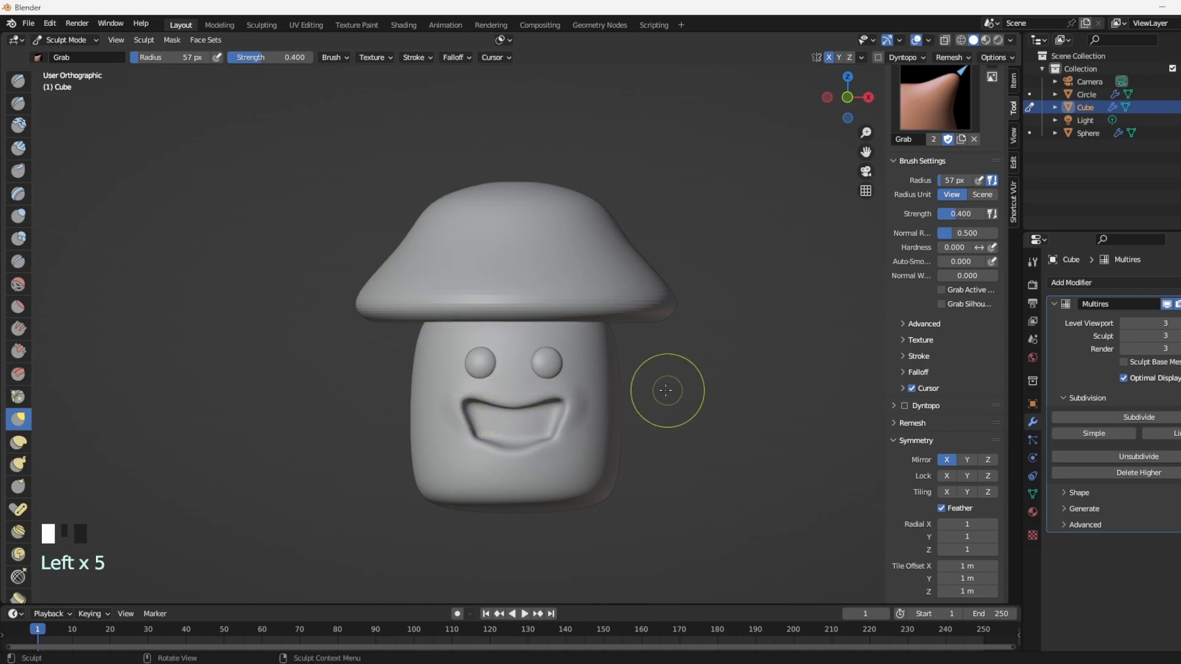
Set the Grab brush radius to 77 px and pull the upper lip and the area below the mouth forward in side view.
{"action": "middle_click_drag", "start_coordinate": [670, 395], "coordinate": [459, 414]}
{"action": "key", "text": "f"}
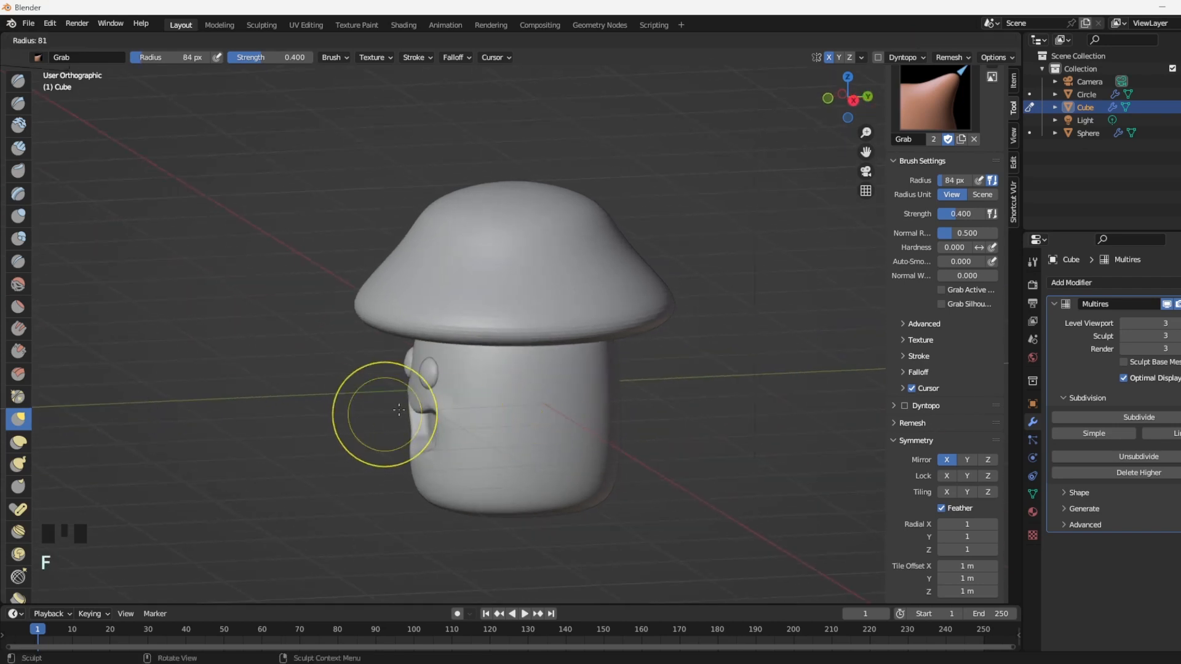
{"action": "left_click", "coordinate": [413, 404]}
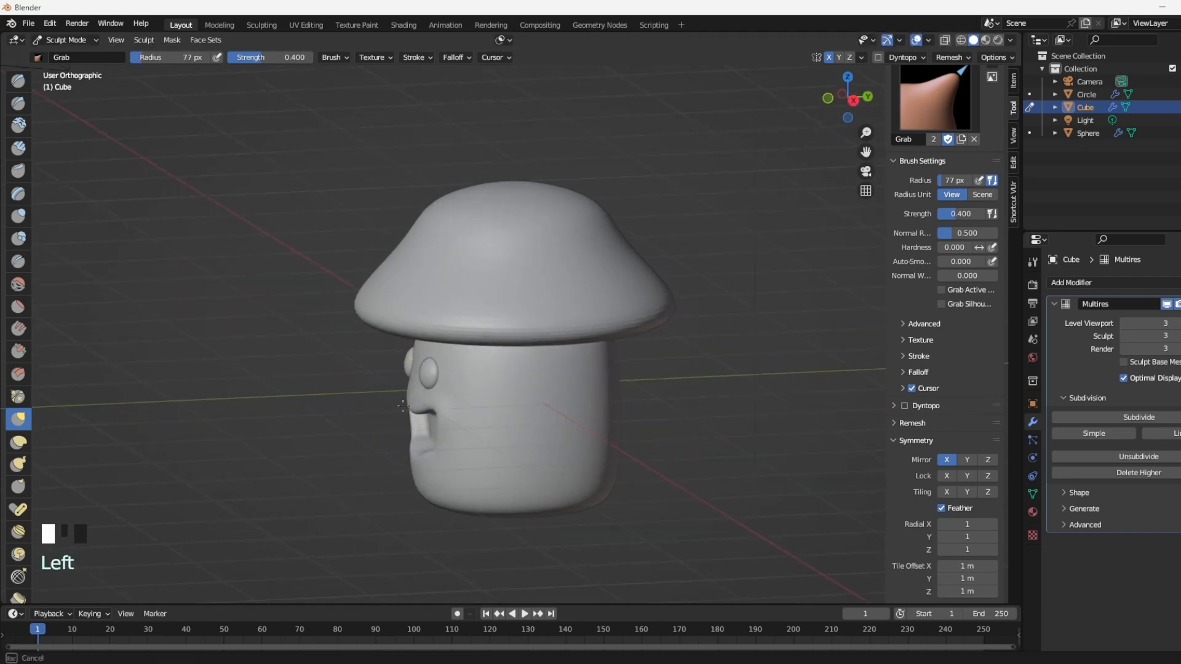
{"action": "left_click_drag", "start_coordinate": [396, 406], "coordinate": [399, 407]}
{"action": "middle_click_drag", "start_coordinate": [399, 408], "coordinate": [404, 447]}
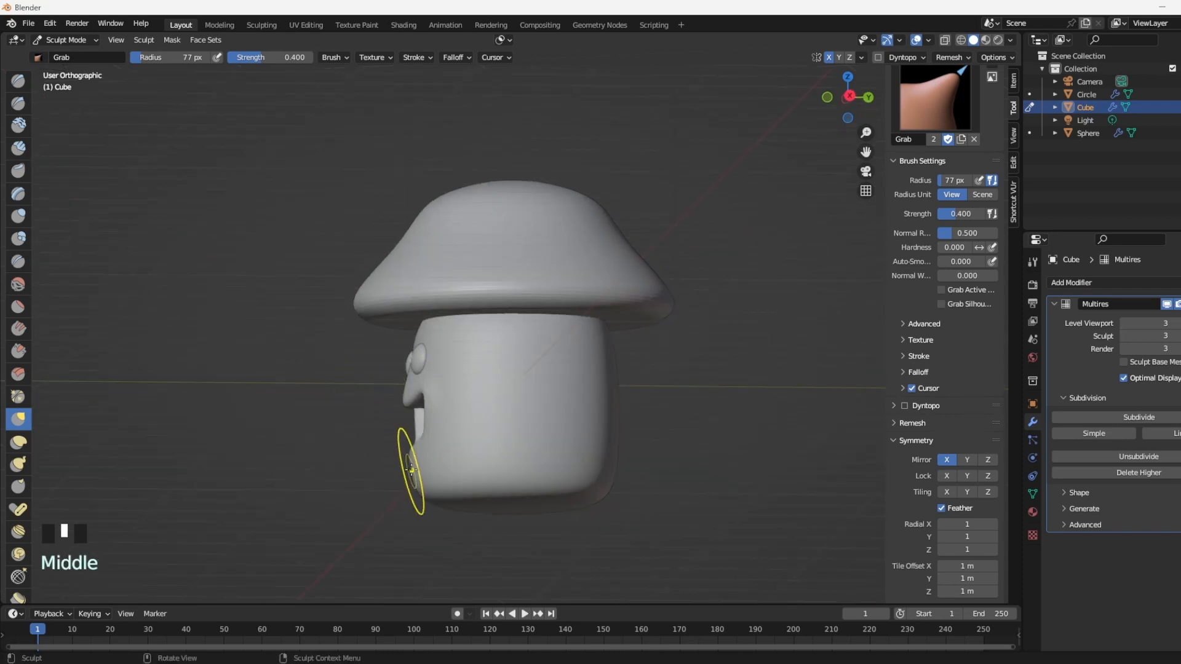
{"action": "mouse_move", "coordinate": [407, 455]}
{"action": "left_mouse_down"}
{"action": "mouse_move", "coordinate": [393, 462]}
{"action": "mouse_move", "coordinate": [401, 452]}
{"action": "left_mouse_up"}
Pull the lower lip and chin outward with the Grab brush and lift the cheeks beside the mouth corners.
{"action": "mouse_move", "coordinate": [401, 452]}
{"action": "middle_mouse_down"}
{"action": "mouse_move", "coordinate": [469, 396]}
{"action": "mouse_move", "coordinate": [463, 384]}
{"action": "mouse_move", "coordinate": [482, 474]}
{"action": "mouse_move", "coordinate": [408, 514]}
{"action": "middle_mouse_up"}
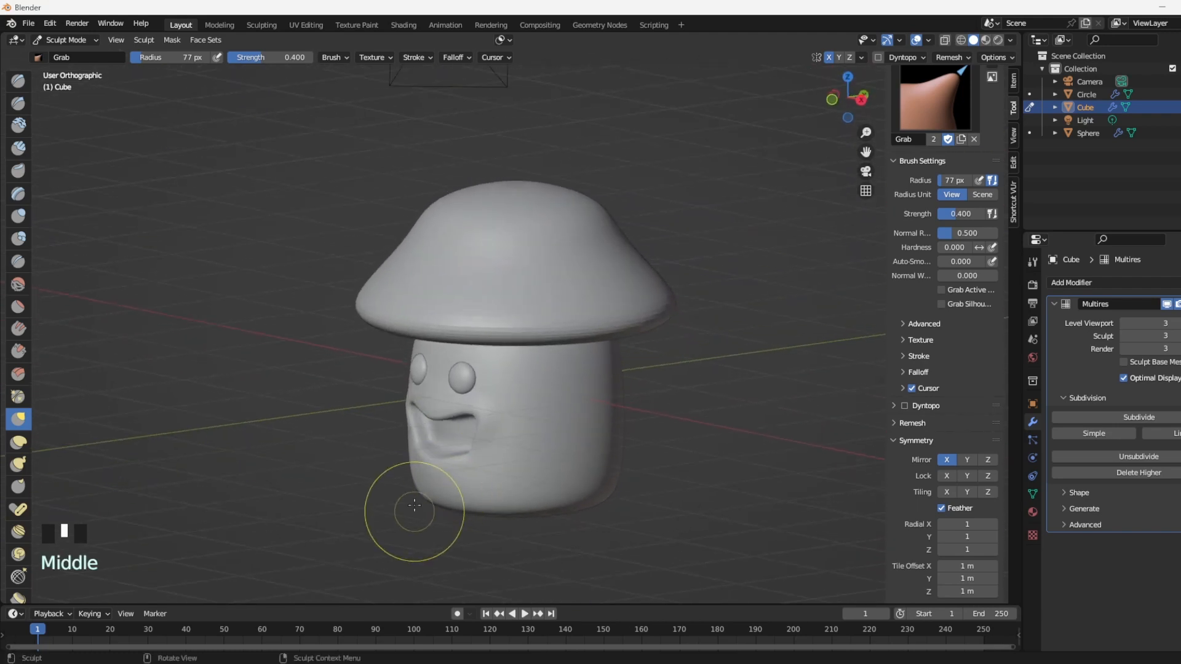
{"action": "left_click_drag", "start_coordinate": [430, 467], "coordinate": [390, 486]}
{"action": "mouse_move", "coordinate": [390, 486]}
{"action": "middle_mouse_down"}
{"action": "mouse_move", "coordinate": [361, 443]}
{"action": "mouse_move", "coordinate": [504, 440]}
{"action": "mouse_move", "coordinate": [502, 456]}
{"action": "middle_mouse_up"}
{"action": "left_click_drag", "start_coordinate": [591, 454], "coordinate": [593, 422]}
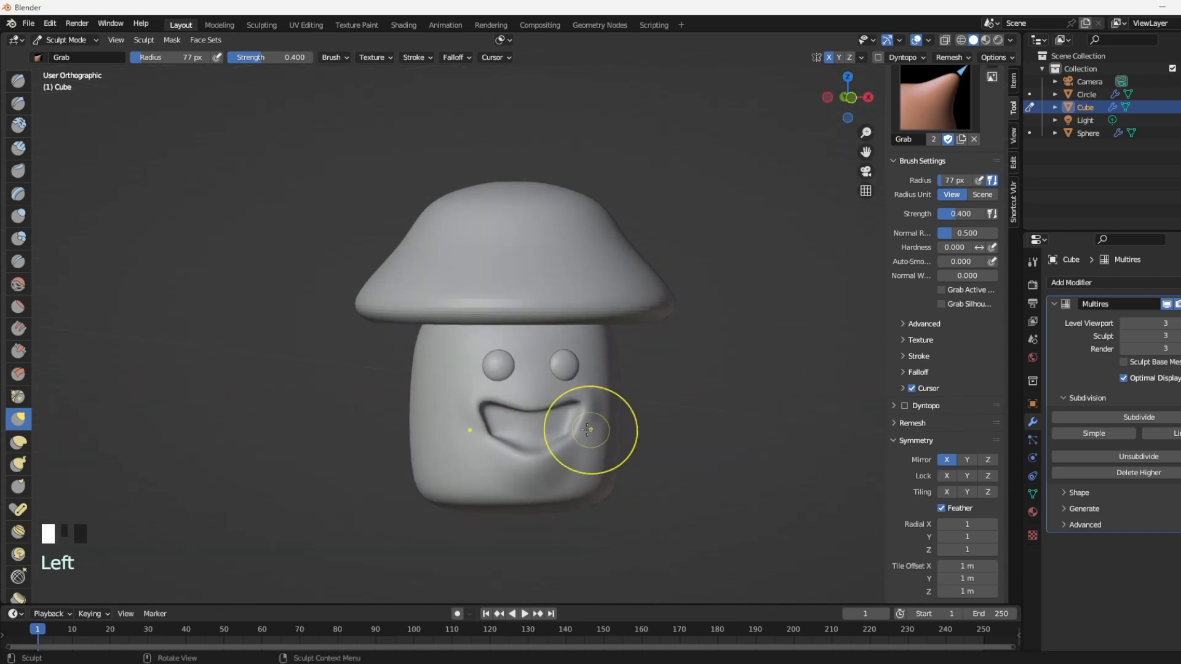
Build up round cheeks at the mouth corners with the Clay brush at a 41 px radius and smooth them.
{"action": "left_click", "coordinate": [18, 125]}
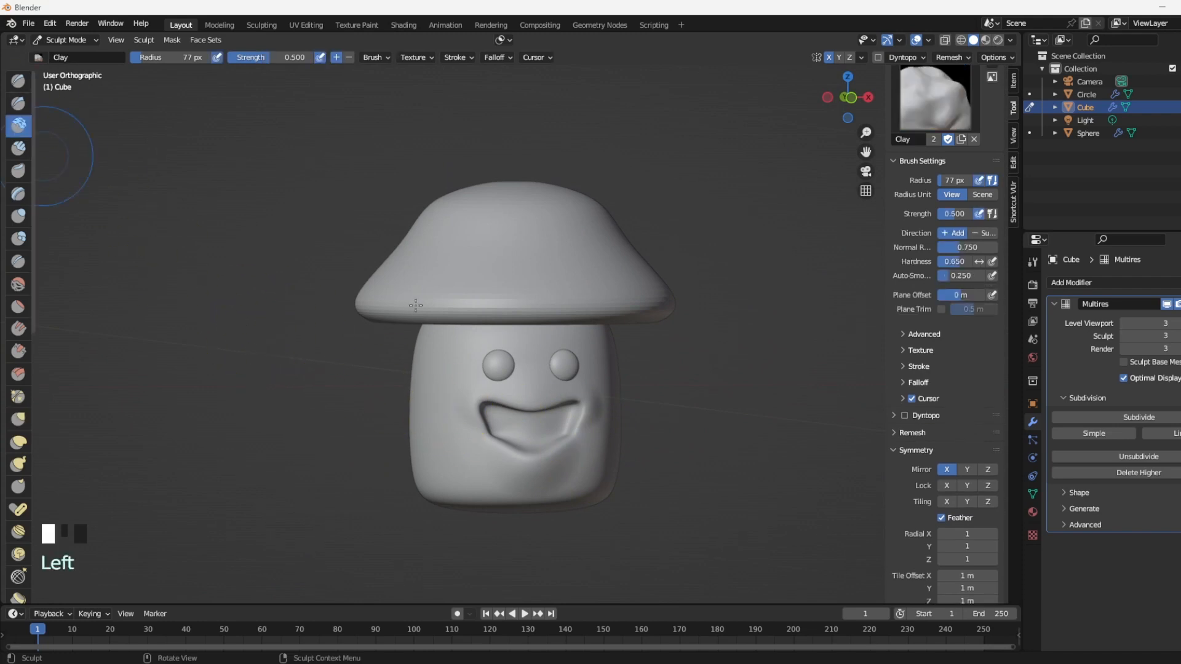
{"action": "key", "text": "KP_1"}
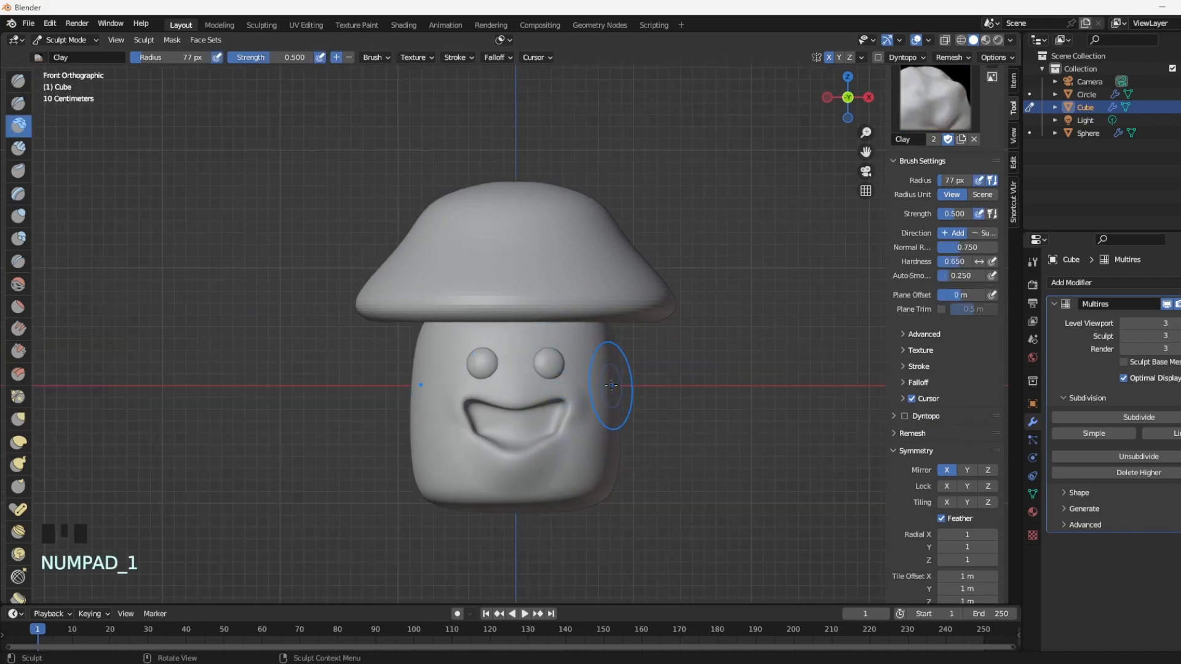
{"action": "key", "text": "f"}
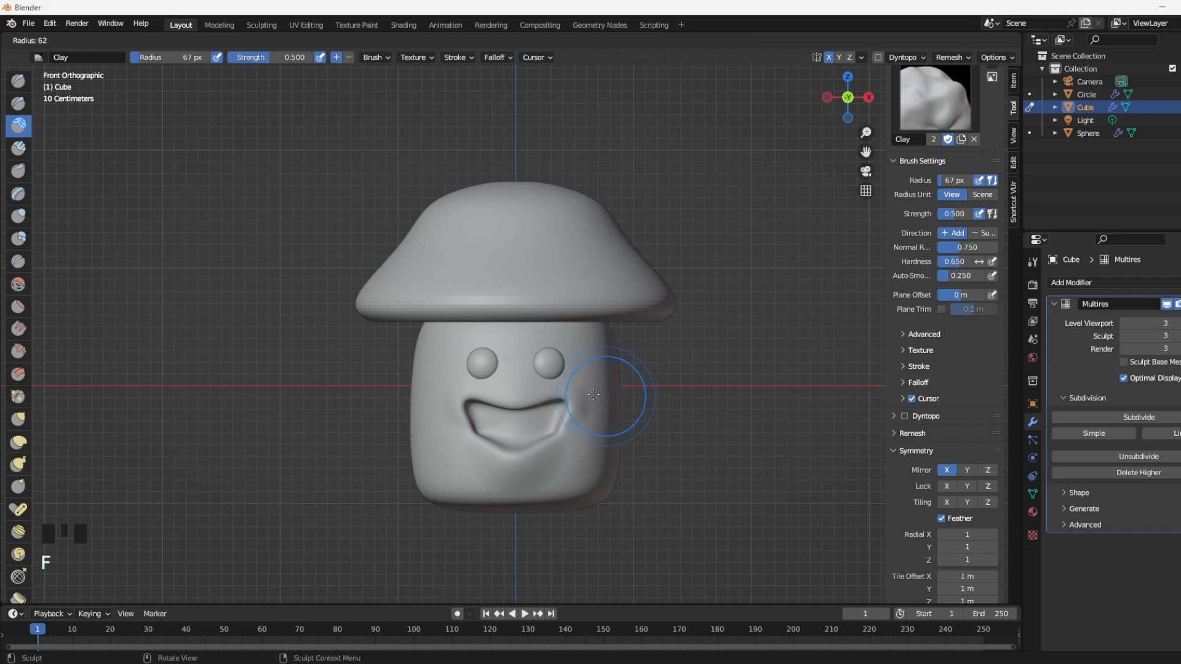
{"action": "left_click", "coordinate": [583, 403]}
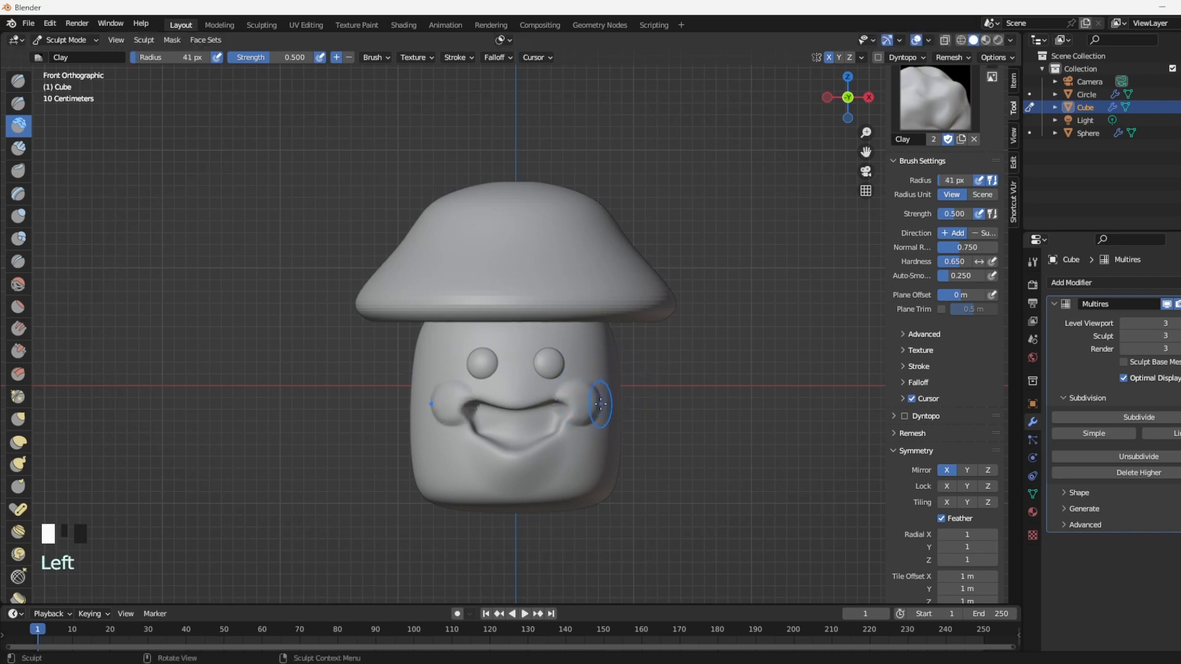
{"action": "mouse_move", "coordinate": [605, 402]}
{"action": "left_mouse_down", "text": "shift"}
{"action": "mouse_move", "coordinate": [557, 417]}
{"action": "mouse_move", "coordinate": [568, 386]}
{"action": "mouse_move", "coordinate": [643, 423]}
{"action": "left_mouse_up", "text": "shift"}
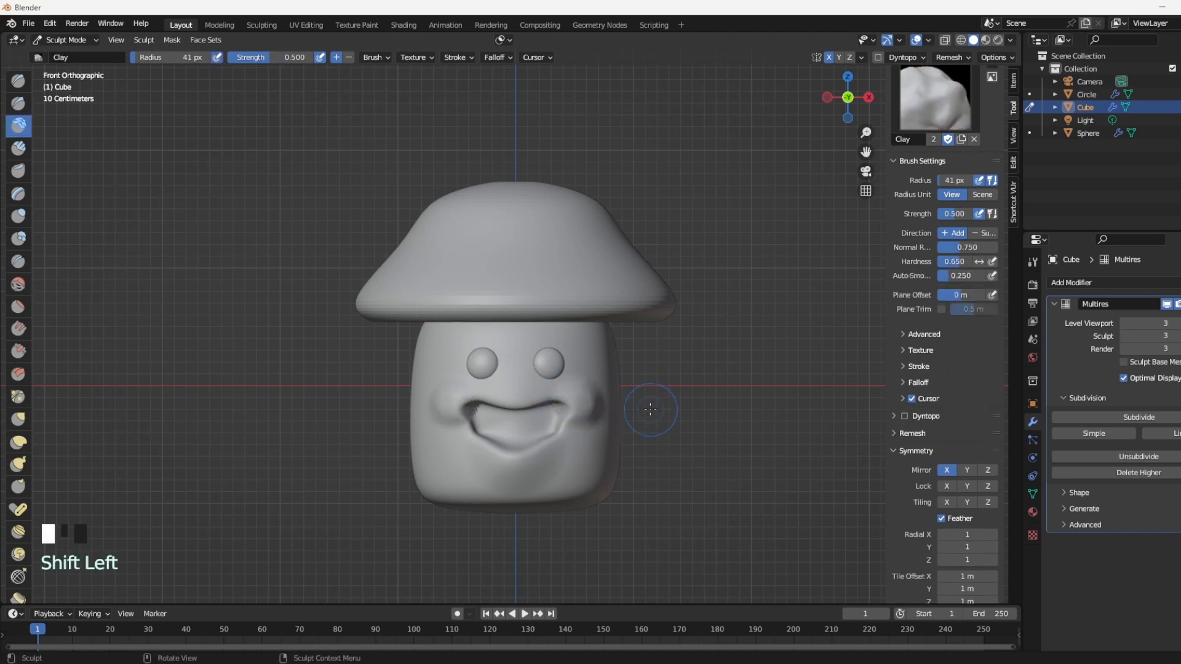
Smooth the upper lip and the transitions between the mouth corners and cheeks.
{"action": "middle_click_drag", "start_coordinate": [650, 409], "coordinate": [540, 411]}
{"action": "left_click_drag", "start_coordinate": [540, 411], "coordinate": [467, 424], "text": "shift"}
{"action": "scroll", "coordinate": [442, 430], "scroll_direction": "up", "scroll_amount": 2}
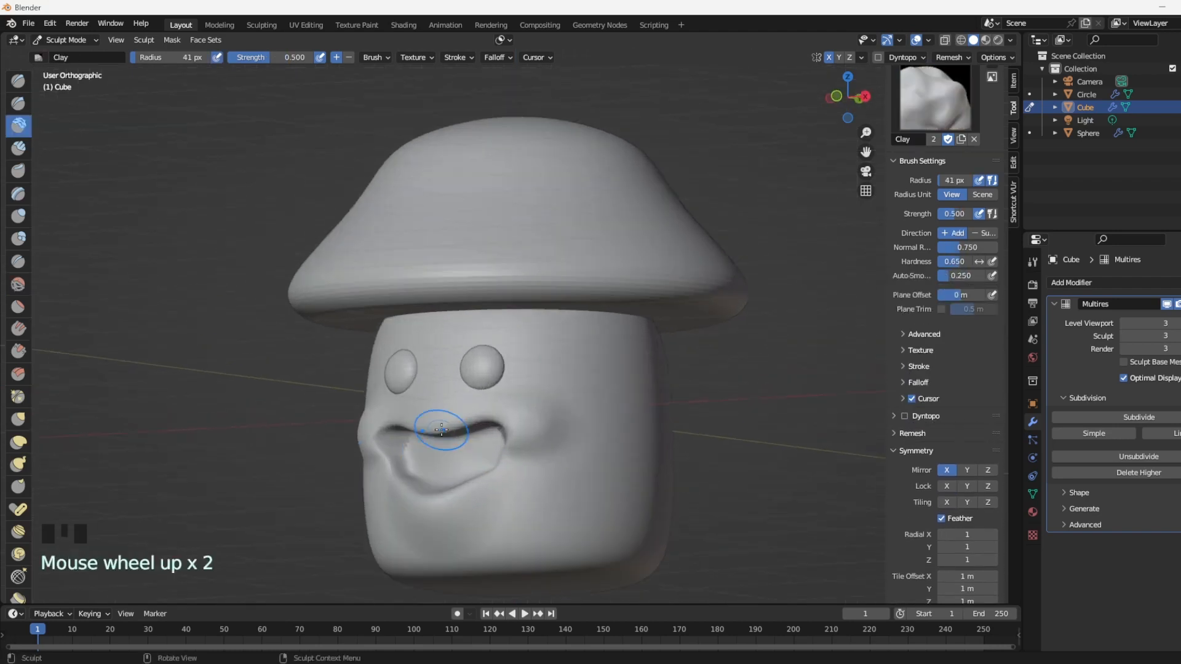
{"action": "scroll", "coordinate": [442, 429], "scroll_direction": "up", "scroll_amount": 2}
{"action": "mouse_move", "coordinate": [501, 430]}
{"action": "middle_mouse_down", "text": "shift"}
{"action": "mouse_move", "coordinate": [520, 406]}
{"action": "mouse_move", "coordinate": [638, 340]}
{"action": "middle_mouse_up", "text": "shift"}
{"action": "mouse_move", "coordinate": [507, 415]}
{"action": "left_mouse_down", "text": "shift"}
{"action": "mouse_move", "coordinate": [490, 403]}
{"action": "mouse_move", "coordinate": [525, 393]}
{"action": "left_mouse_up", "text": "shift"}
{"action": "middle_click_drag", "start_coordinate": [557, 419], "coordinate": [593, 417]}
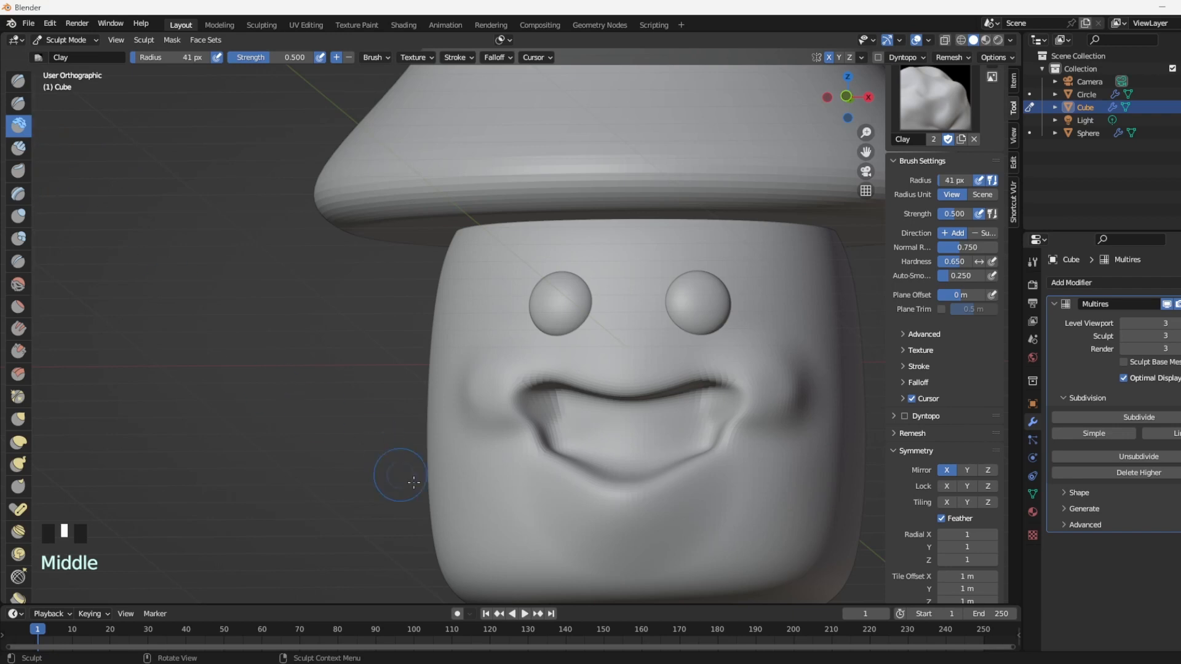
Build up the lower lip along the mouth's lower edge in front view with the Clay brush at a 33 px radius.
{"action": "key", "text": "KP_1"}
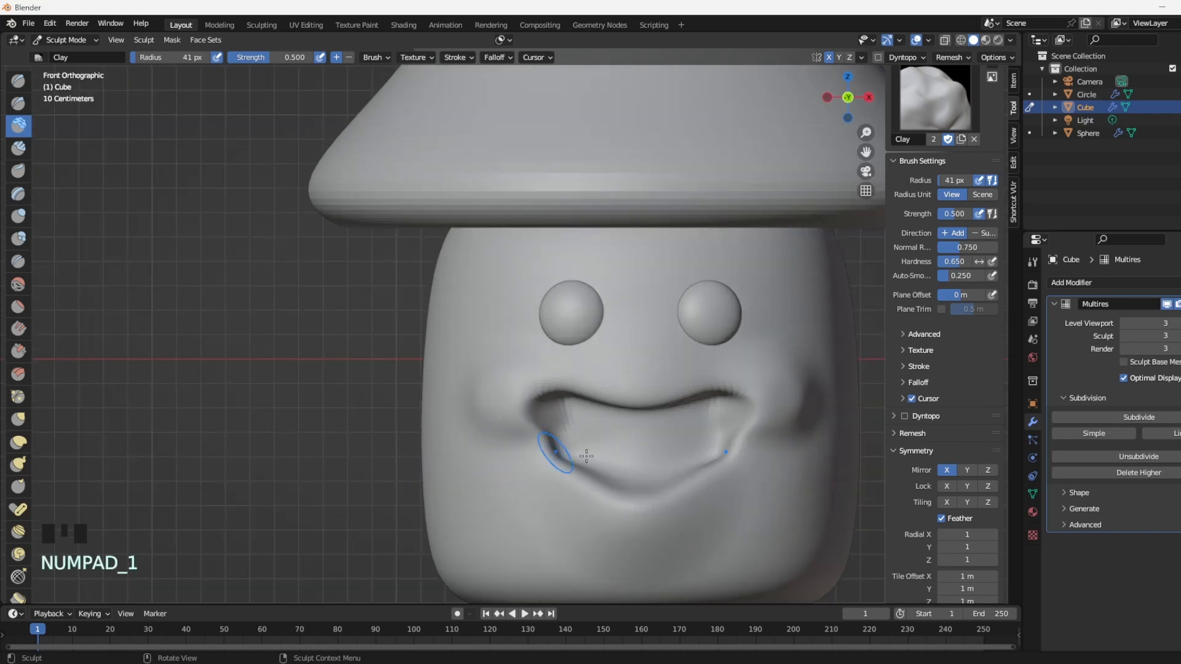
{"action": "key", "text": "f"}
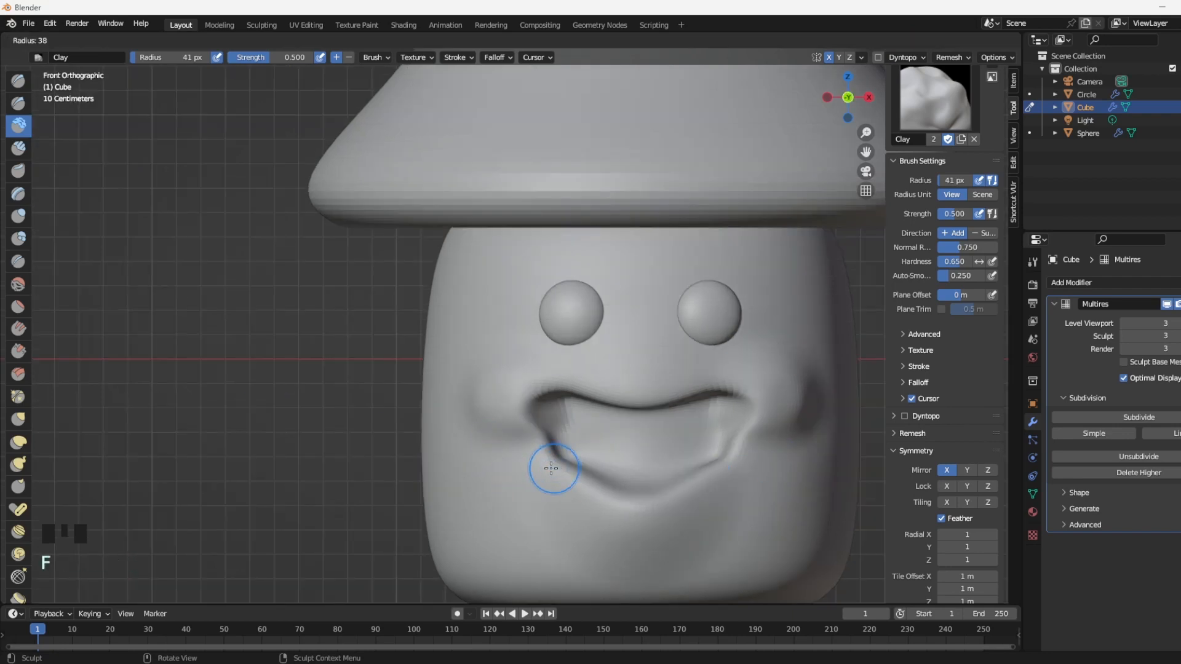
{"action": "left_click", "coordinate": [546, 468]}
{"action": "left_click_drag", "start_coordinate": [531, 450], "coordinate": [532, 452]}
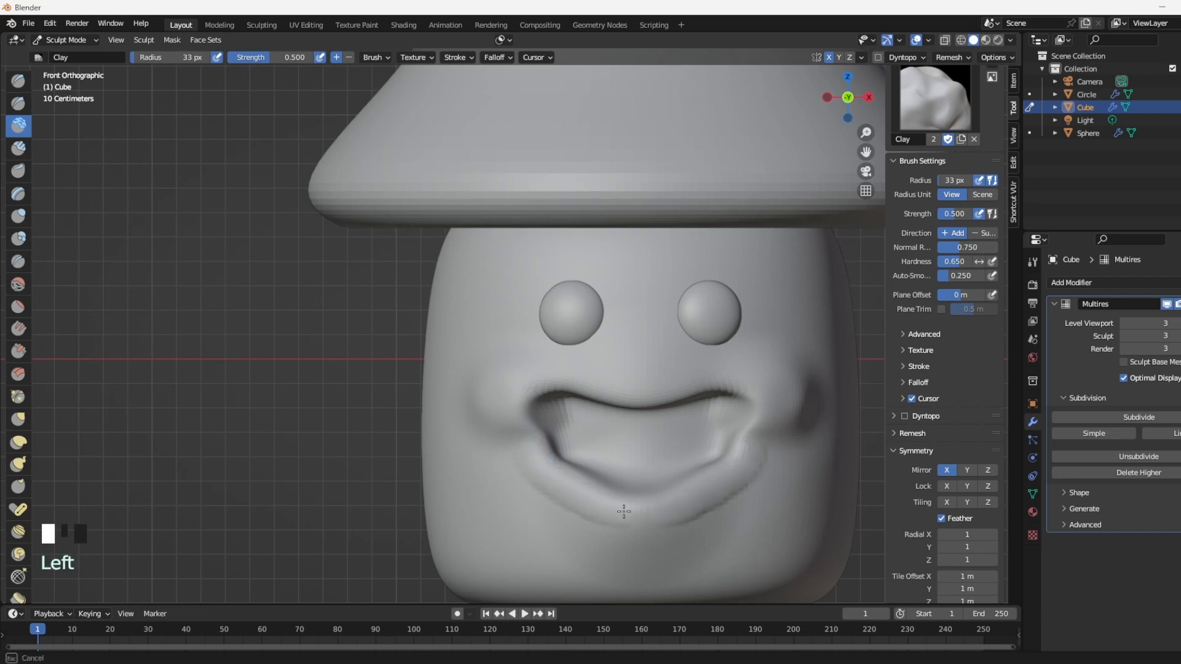
{"action": "left_click_drag", "start_coordinate": [623, 512], "coordinate": [687, 504]}
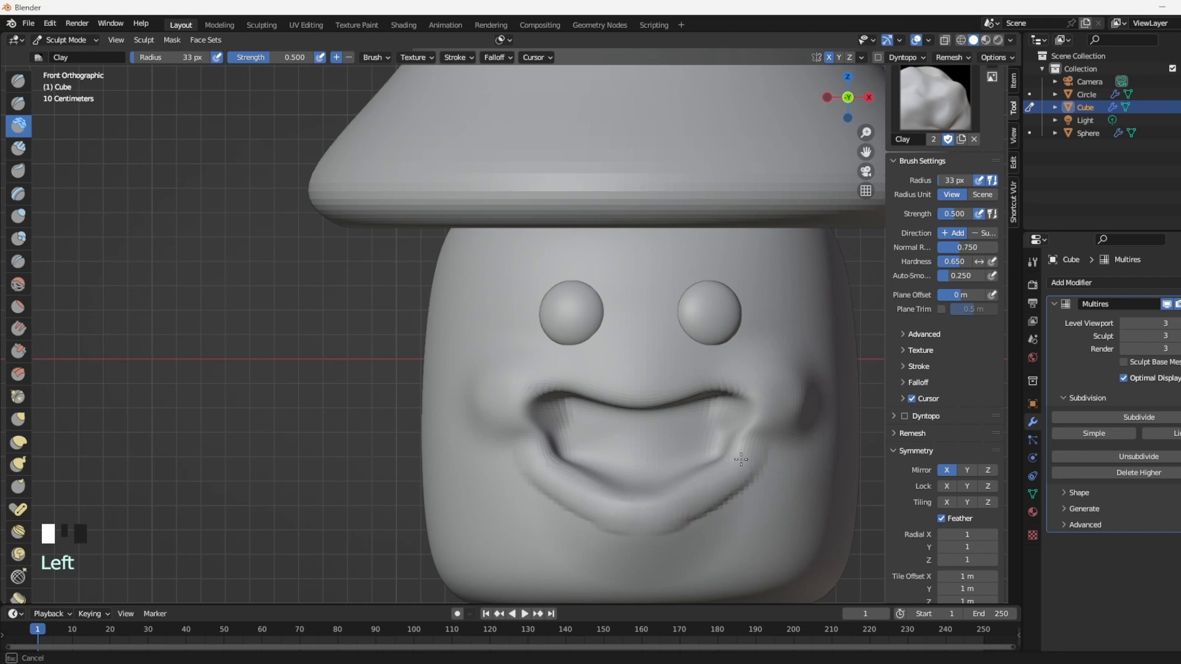
{"action": "mouse_move", "coordinate": [741, 459]}
{"action": "left_mouse_down"}
{"action": "mouse_move", "coordinate": [759, 456]}
{"action": "mouse_move", "coordinate": [704, 526]}
{"action": "mouse_move", "coordinate": [640, 532]}
{"action": "mouse_move", "coordinate": [646, 553]}
{"action": "mouse_move", "coordinate": [698, 546]}
{"action": "left_mouse_up"}
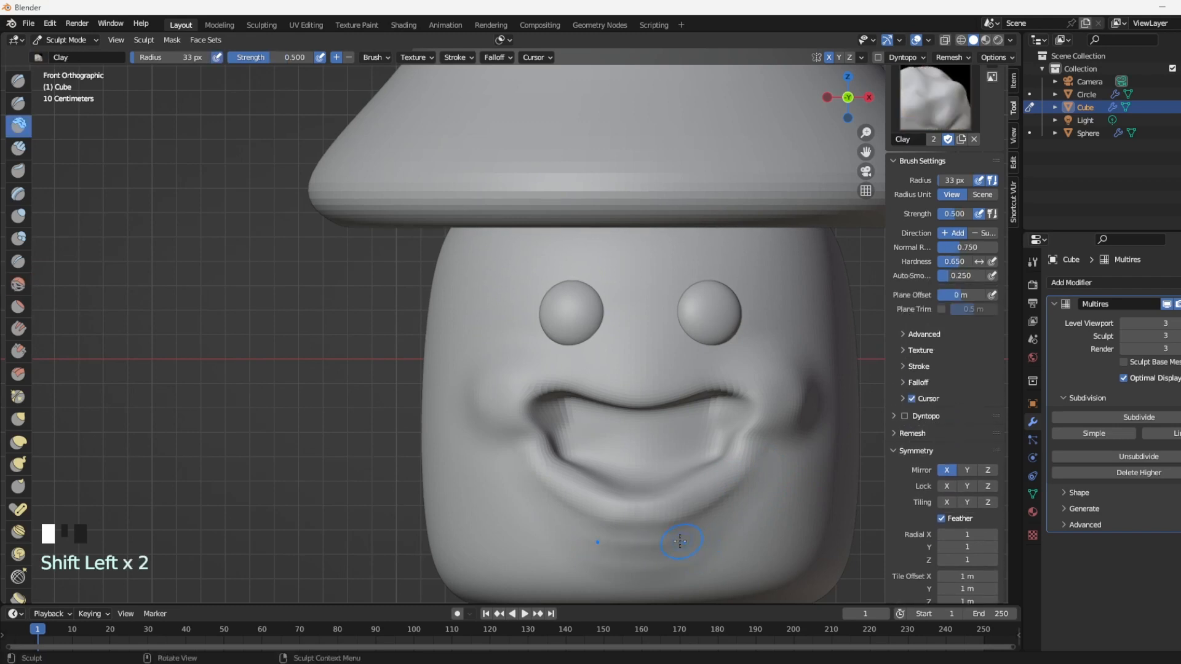
Smooth the chin and the area below the lower lip and cheeks with the Smooth brush at 63 px radius and 0.500 strength.
{"action": "key", "text": "f"}
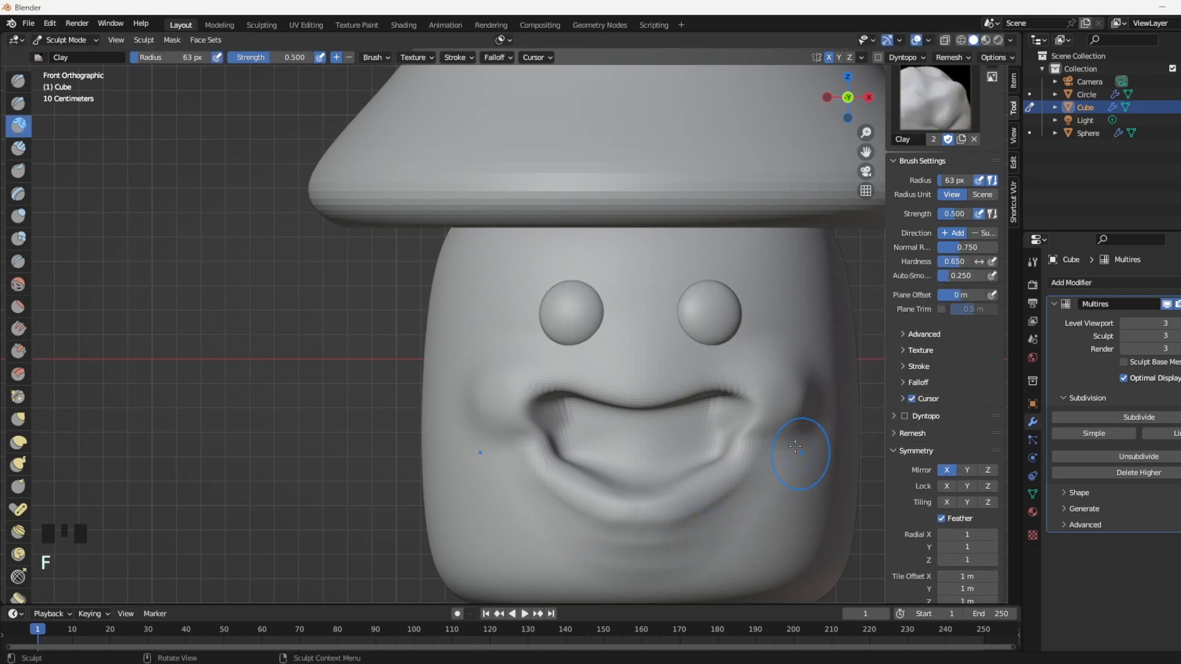
{"action": "left_click", "coordinate": [18, 284]}
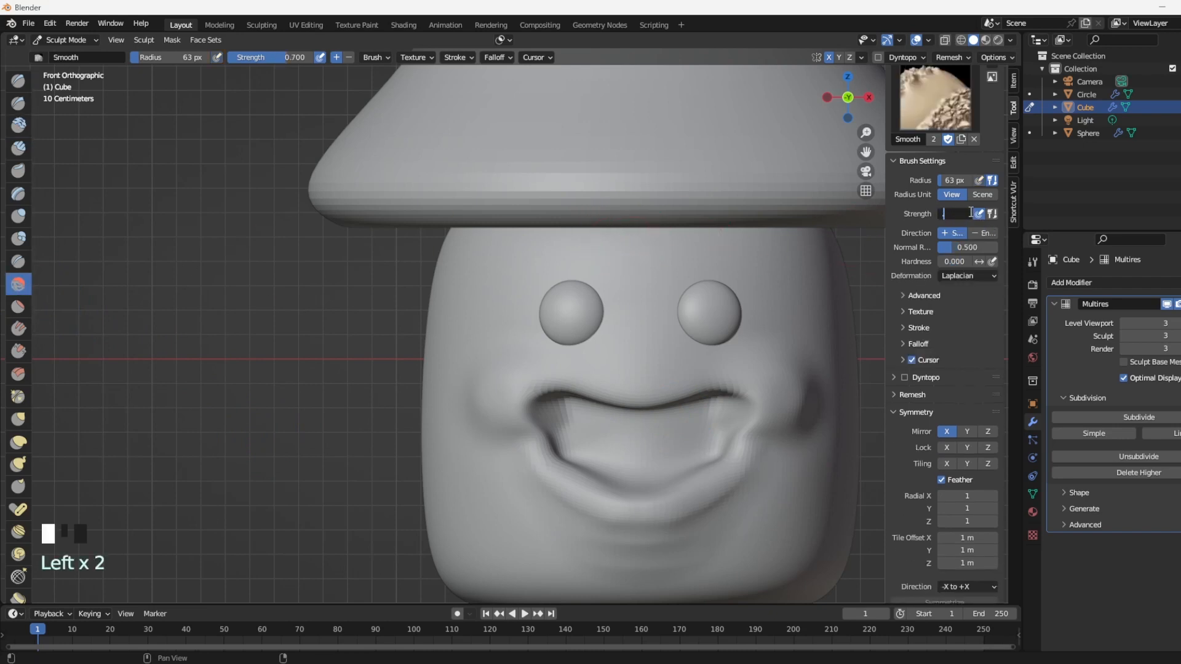
{"action": "key", "text": "Return"}
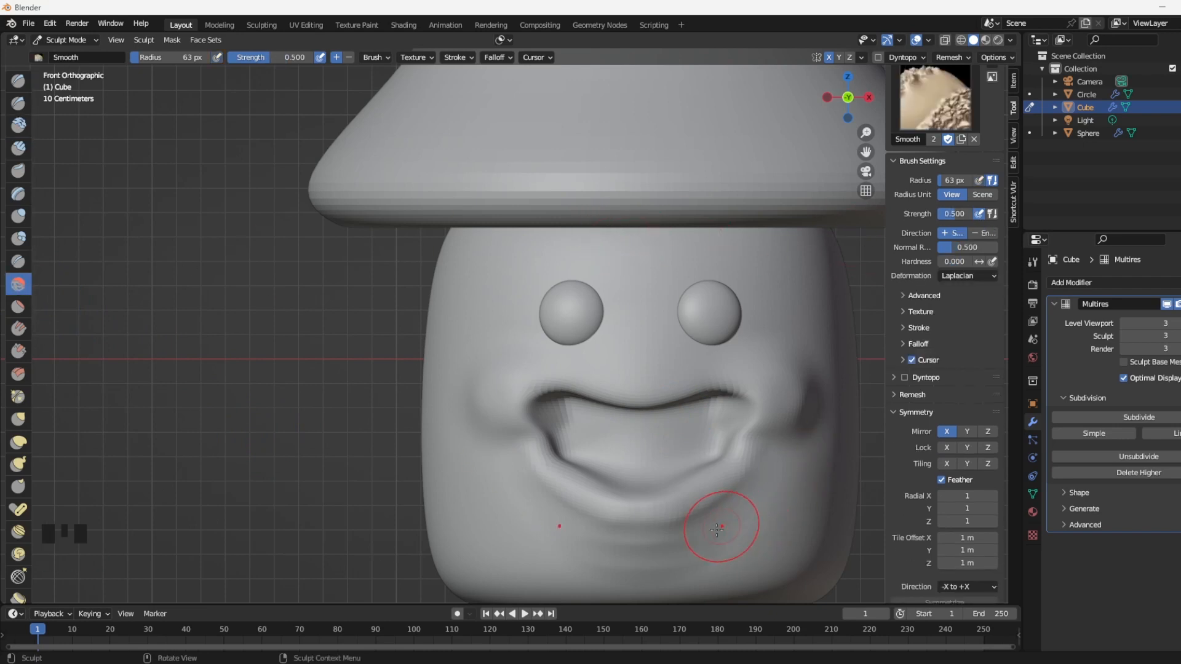
{"action": "mouse_move", "coordinate": [732, 522]}
{"action": "left_mouse_down", "text": "shift"}
{"action": "mouse_move", "coordinate": [684, 551]}
{"action": "mouse_move", "coordinate": [587, 541]}
{"action": "mouse_move", "coordinate": [690, 539]}
{"action": "left_mouse_up", "text": "shift"}
{"action": "left_click_drag", "start_coordinate": [778, 473], "coordinate": [789, 462], "text": "shift"}
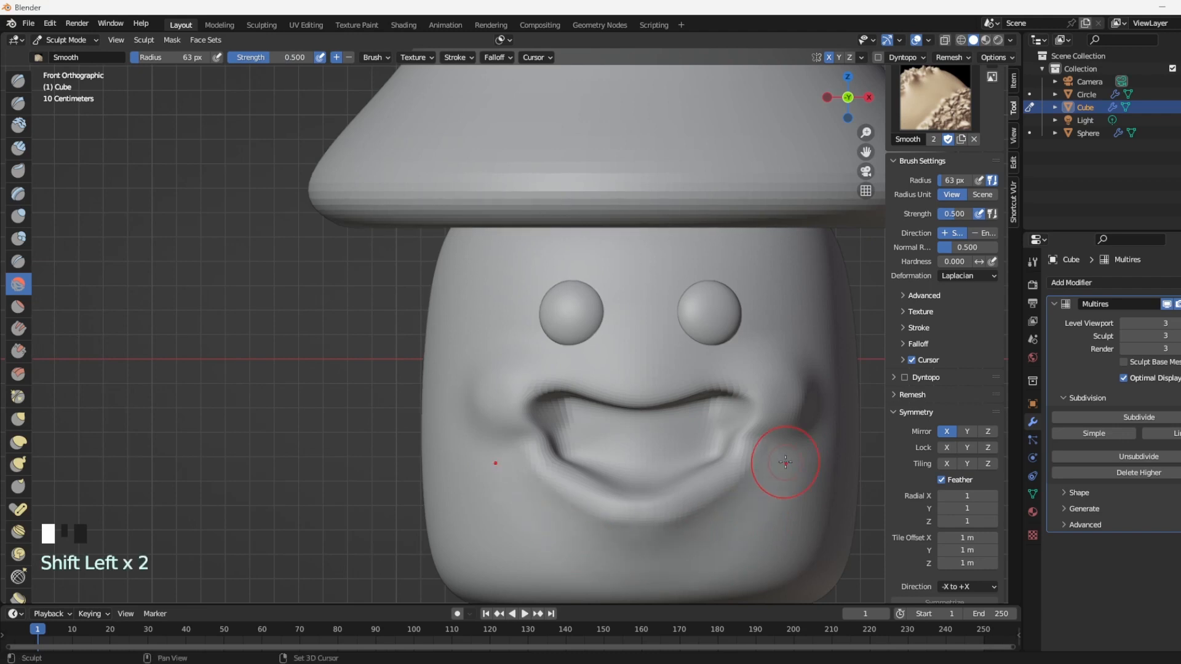
{"action": "scroll", "coordinate": [784, 467], "scroll_direction": "down", "scroll_amount": 2}
{"action": "mouse_move", "coordinate": [784, 468]}
{"action": "middle_mouse_down"}
{"action": "mouse_move", "coordinate": [649, 440]}
{"action": "mouse_move", "coordinate": [665, 442]}
{"action": "mouse_move", "coordinate": [589, 462]}
{"action": "mouse_move", "coordinate": [755, 468]}
{"action": "middle_mouse_up"}
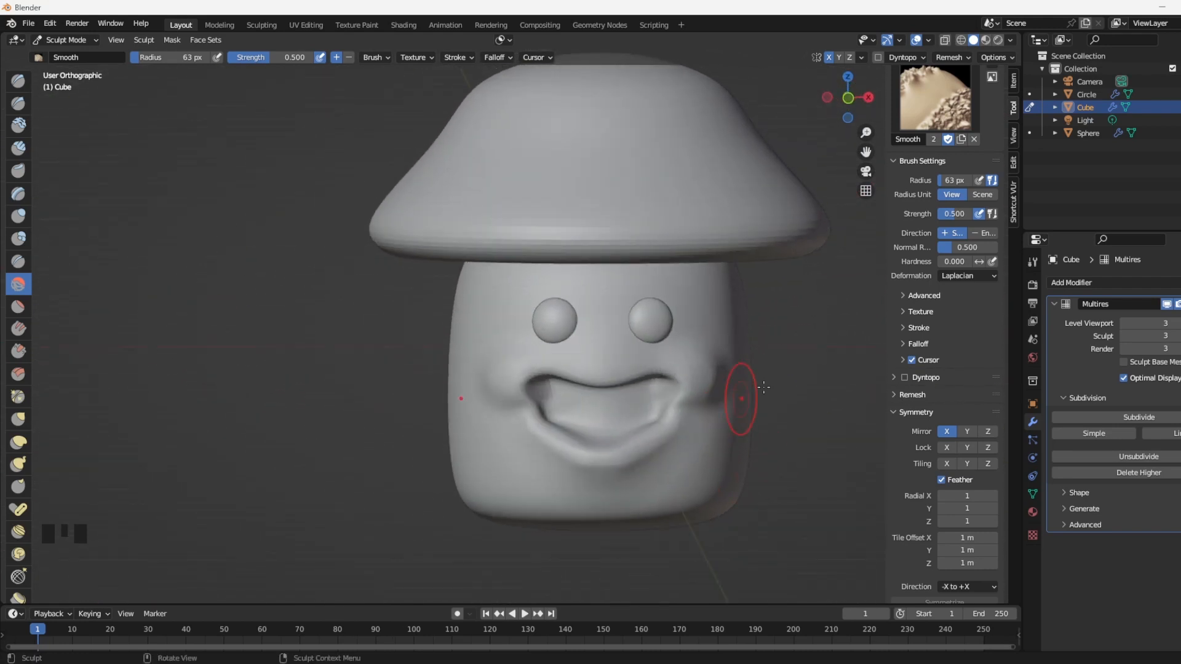
{"action": "scroll", "coordinate": [769, 389], "scroll_direction": "down", "scroll_amount": 1}
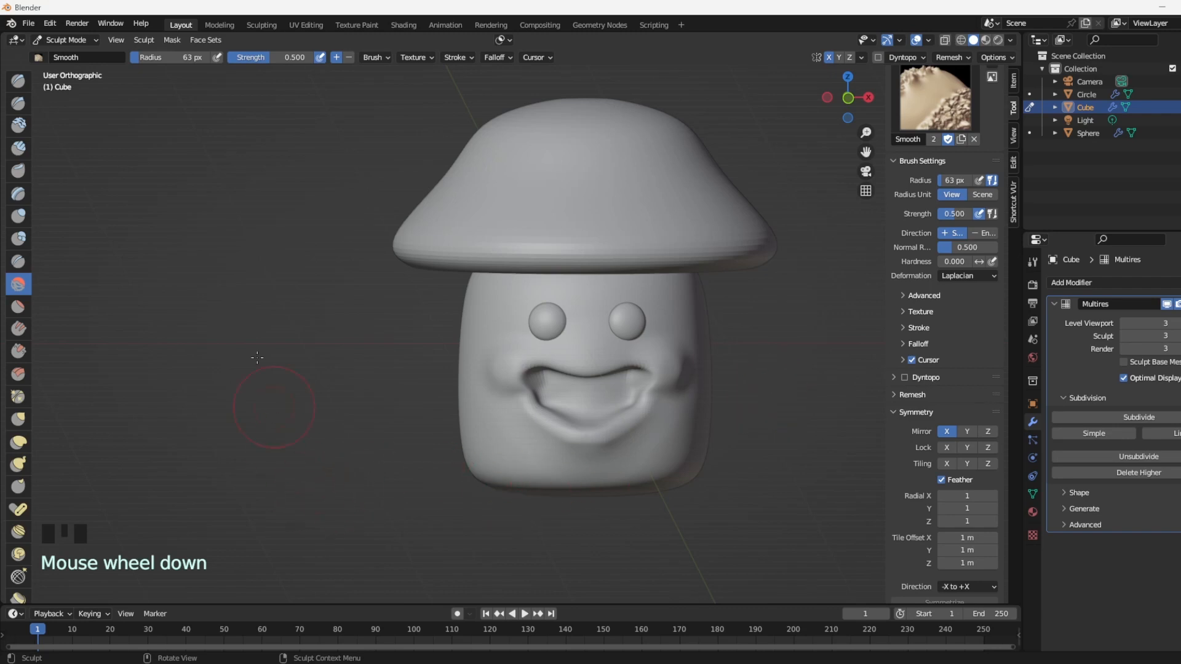
Leave Sculpt Mode on the body and open the mushroom cap in Edit Mode, viewed from below.
{"action": "left_click", "coordinate": [77, 40]}
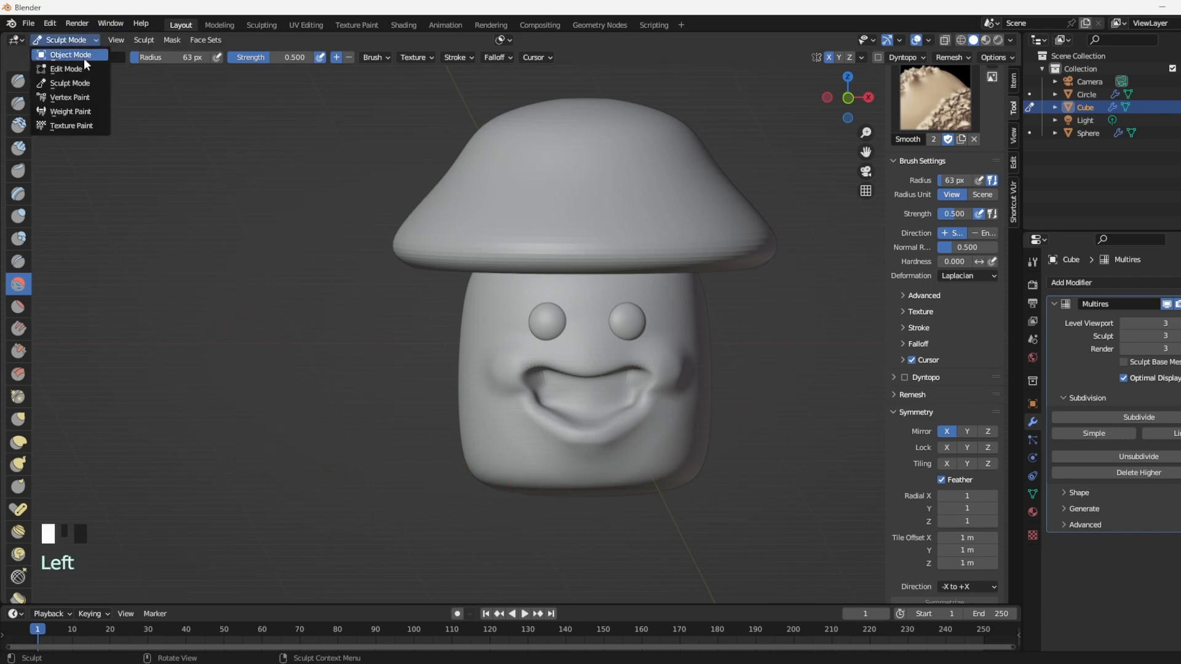
{"action": "left_click", "coordinate": [83, 56]}
{"action": "left_click", "coordinate": [588, 164]}
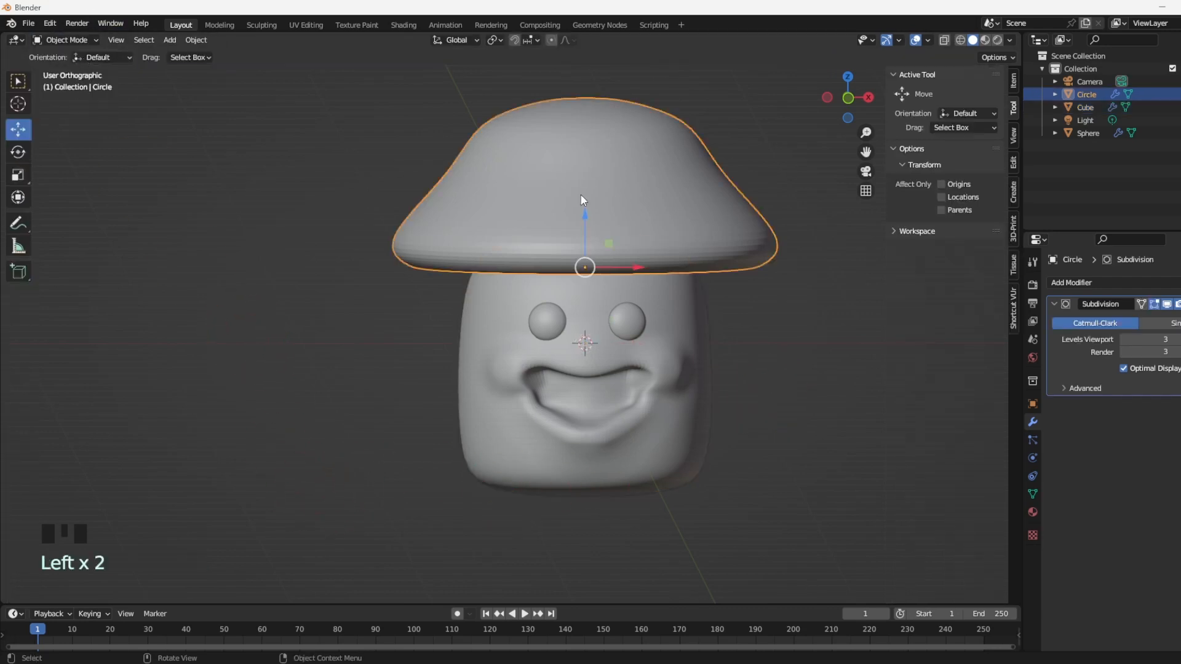
{"action": "middle_click_drag", "start_coordinate": [610, 195], "coordinate": [586, 155]}
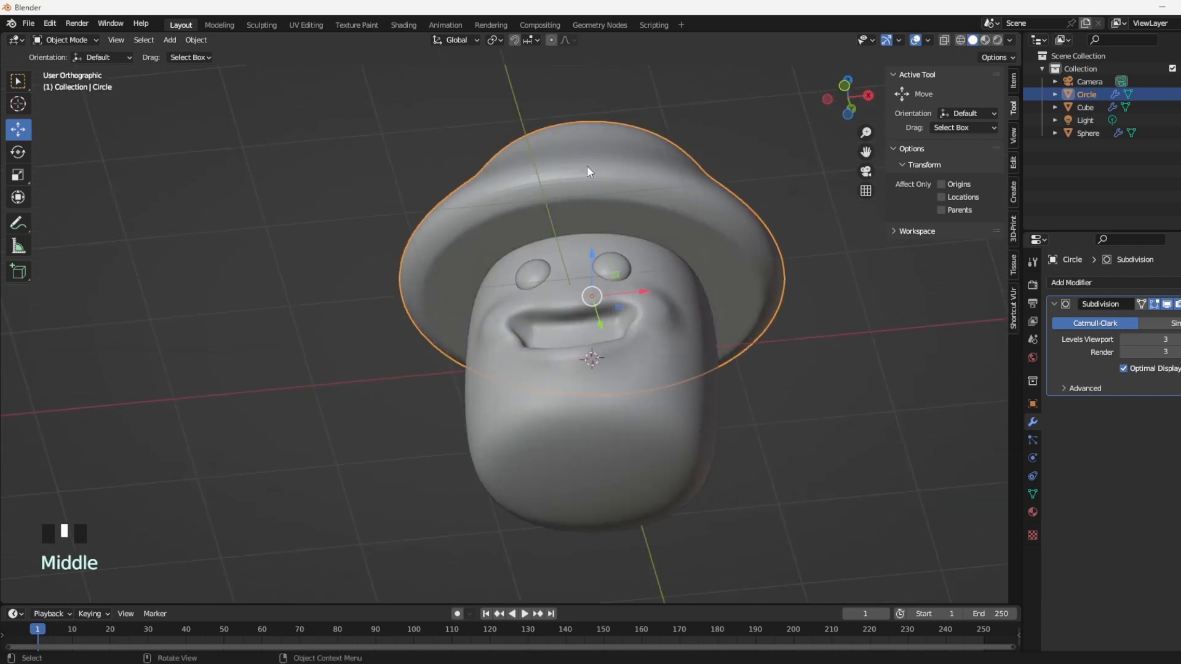
{"action": "key", "text": "Tab"}
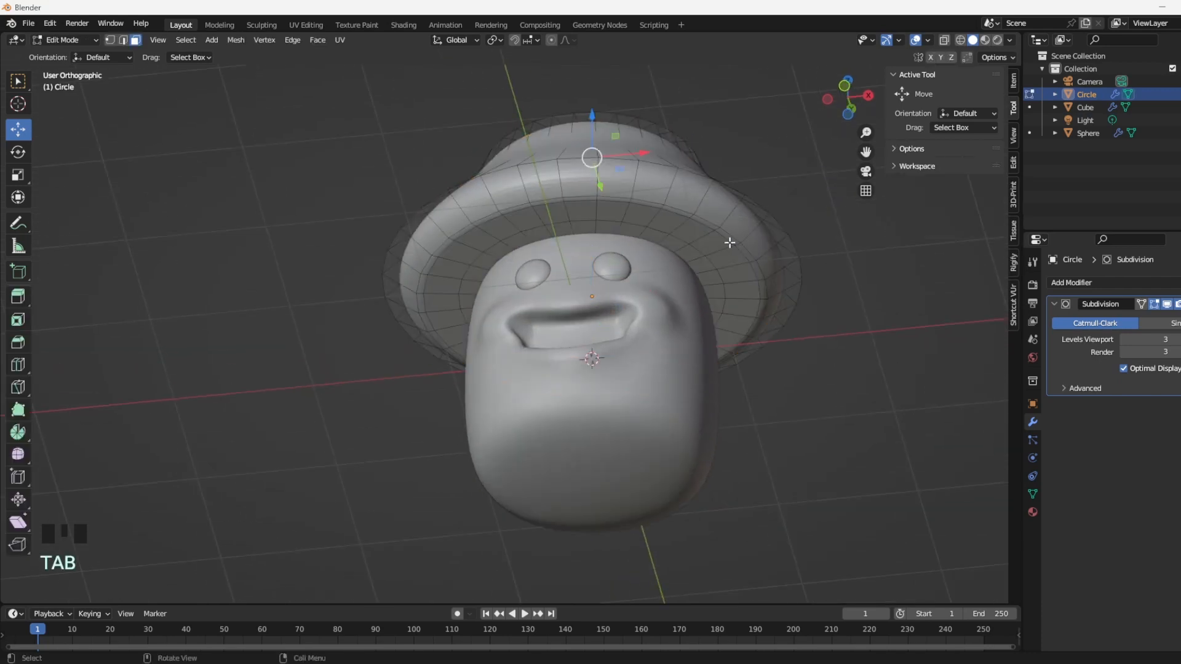
Select only the radial edges of the two face rings under the cap and bevel them about 0.03 m wide with one segment.
{"action": "left_click", "coordinate": [621, 227], "text": "alt"}
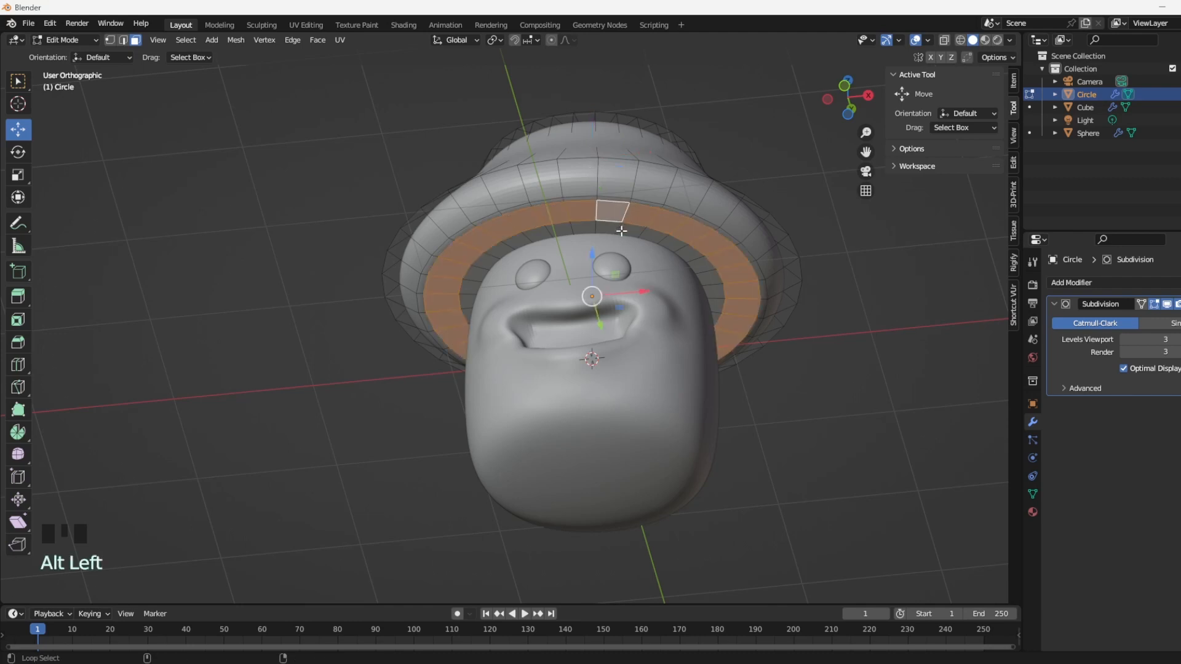
{"action": "left_click", "coordinate": [620, 229], "text": "alt+shift"}
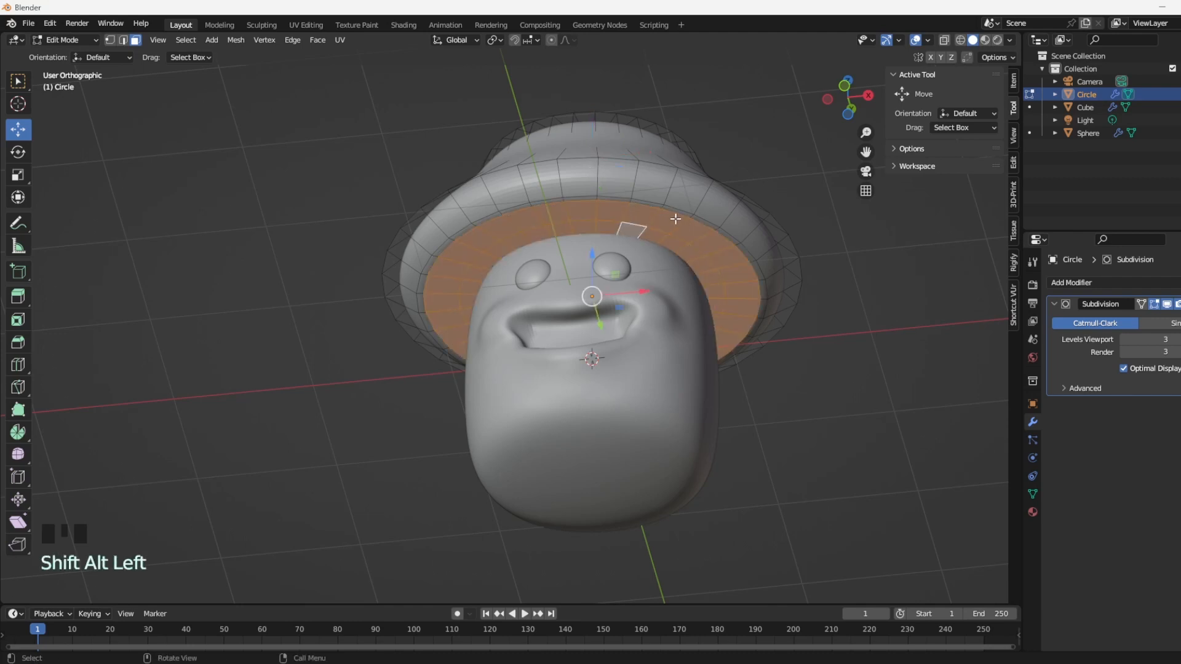
{"action": "key", "text": "2"}
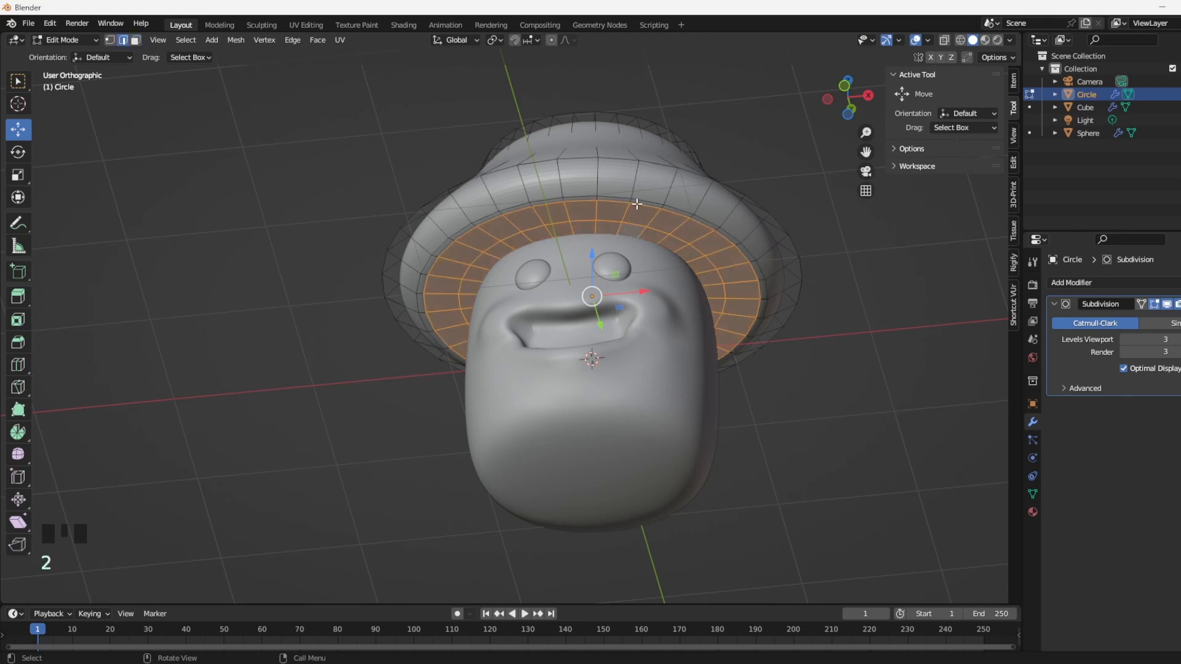
{"action": "left_click", "coordinate": [644, 205], "text": "alt+shift"}
{"action": "left_click", "coordinate": [640, 227], "text": "alt+shift"}
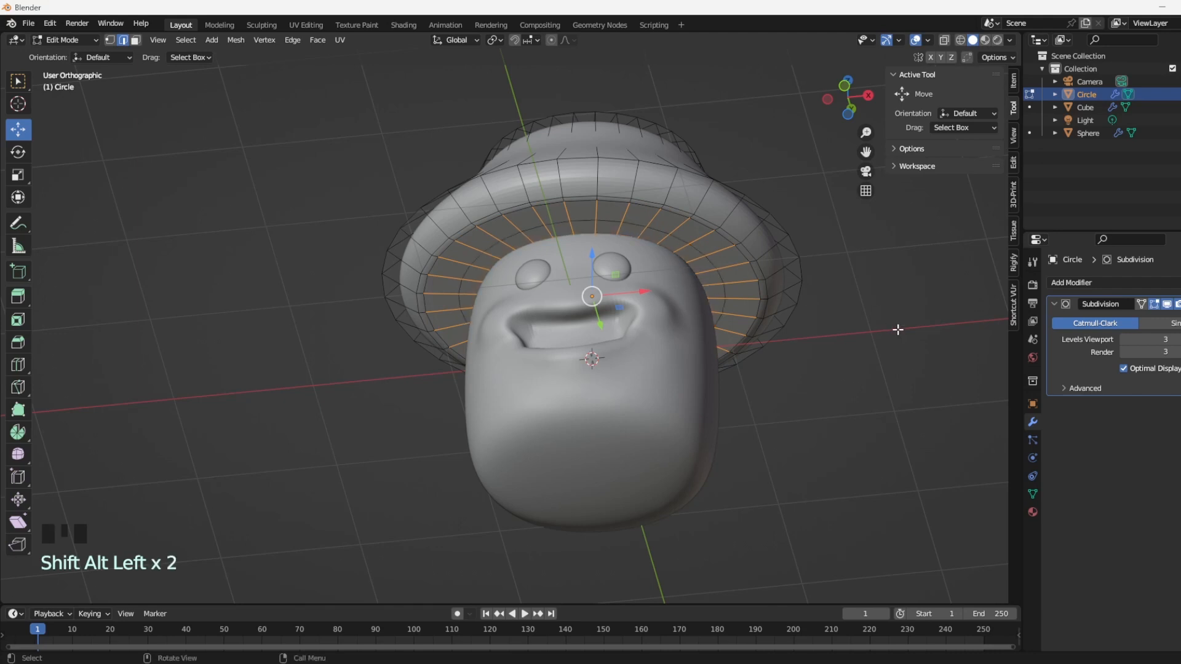
{"action": "key", "text": "ctrl+b"}
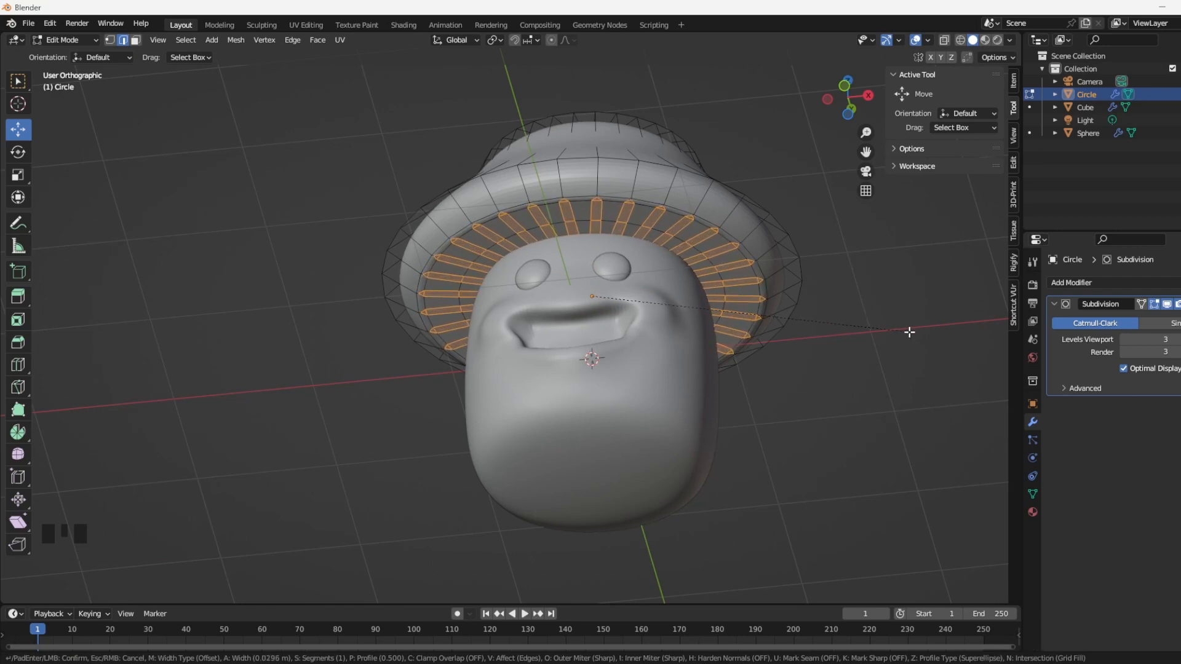
{"action": "left_click", "coordinate": [908, 332]}
Extrude the beveled strips under the cap about 0.02 m to form raised gills and return to Object Mode.
{"action": "scroll", "coordinate": [741, 270], "scroll_direction": "up", "scroll_amount": 2}
{"action": "middle_click_drag", "start_coordinate": [742, 269], "coordinate": [689, 283]}
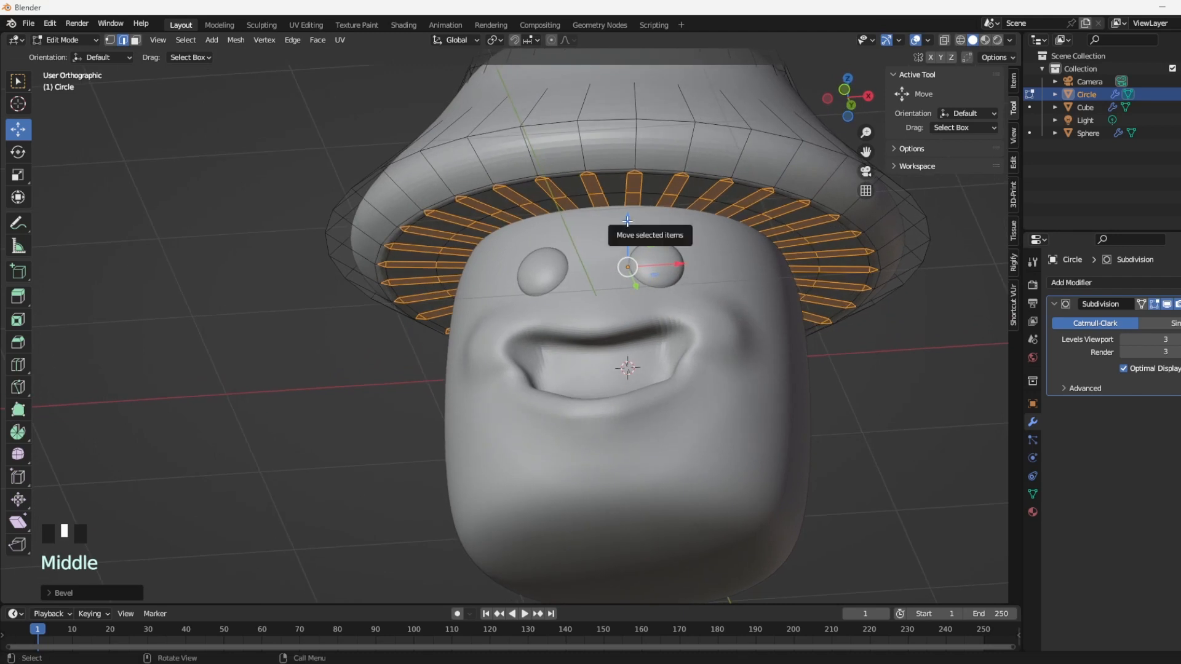
{"action": "key", "text": "e"}
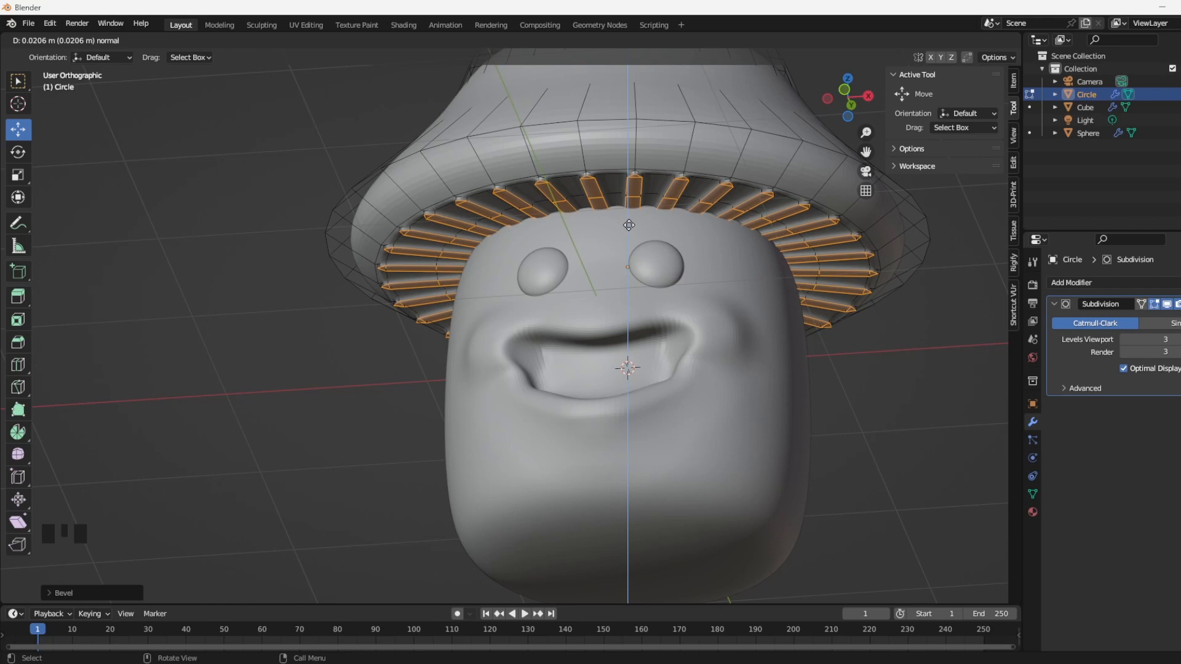
{"action": "left_click", "coordinate": [629, 225]}
{"action": "key", "text": "Tab"}
{"action": "middle_click_drag", "start_coordinate": [697, 246], "coordinate": [718, 268]}
{"action": "key", "text": "KP_1"}
{"action": "scroll", "coordinate": [720, 268], "scroll_direction": "down", "scroll_amount": 4}
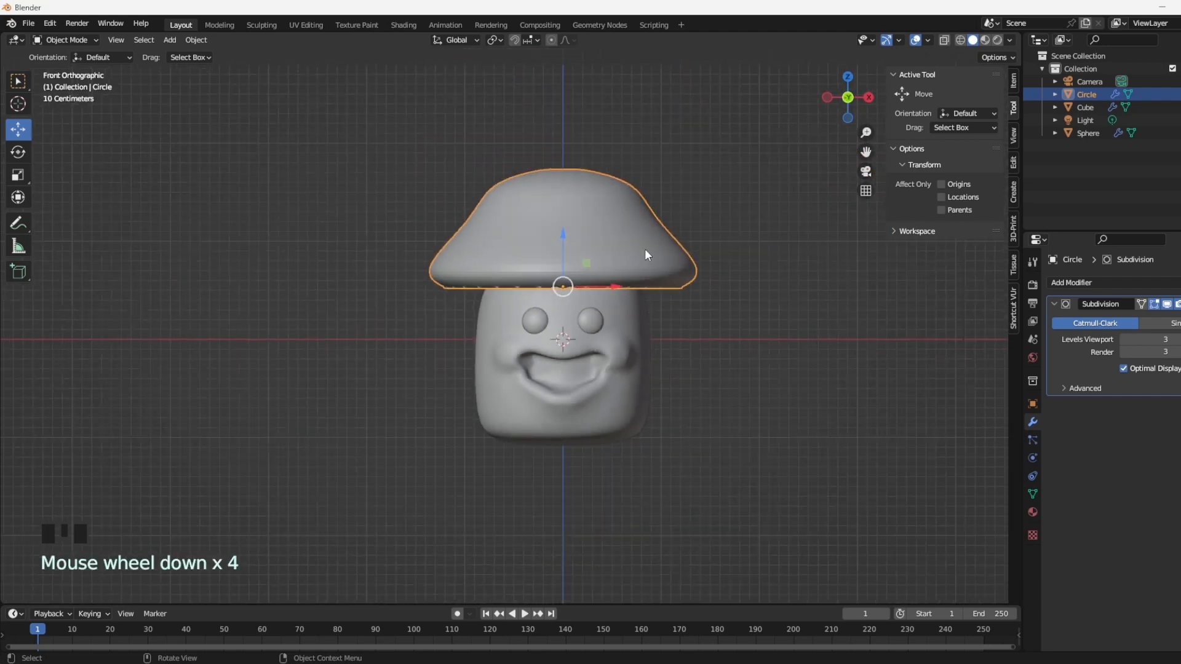
Tilt the cap a few degrees counter-clockwise in front view and shift it slightly along the X axis.
{"action": "left_click", "coordinate": [644, 249]}
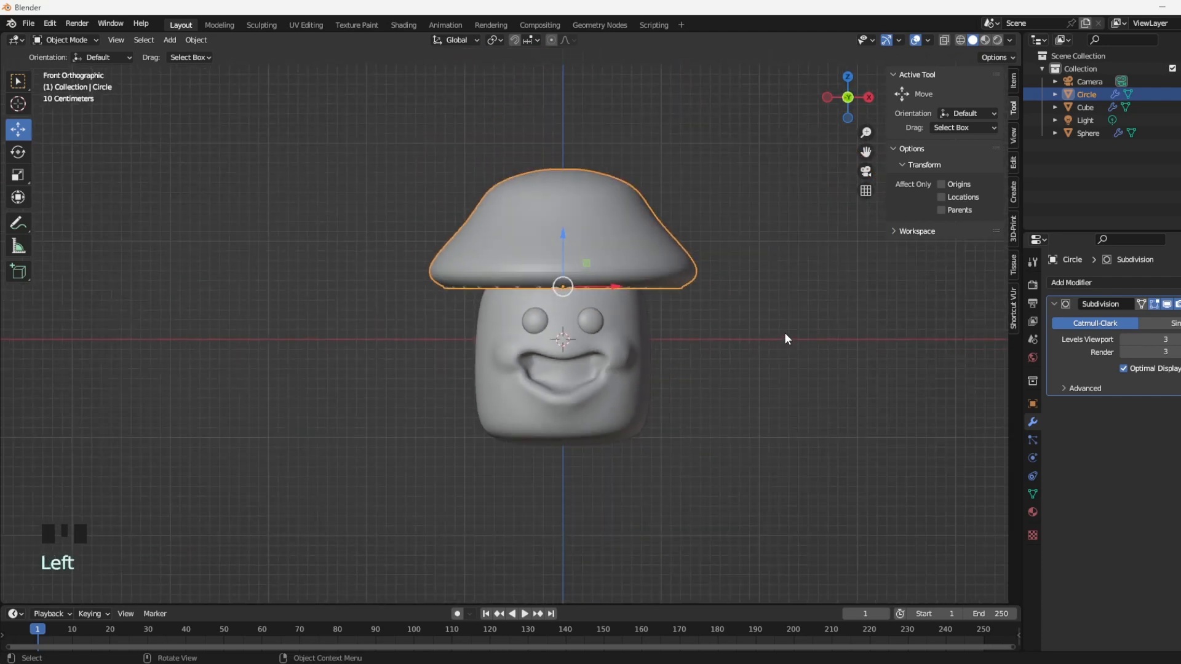
{"action": "key", "text": "r"}
{"action": "left_click", "coordinate": [720, 298]}
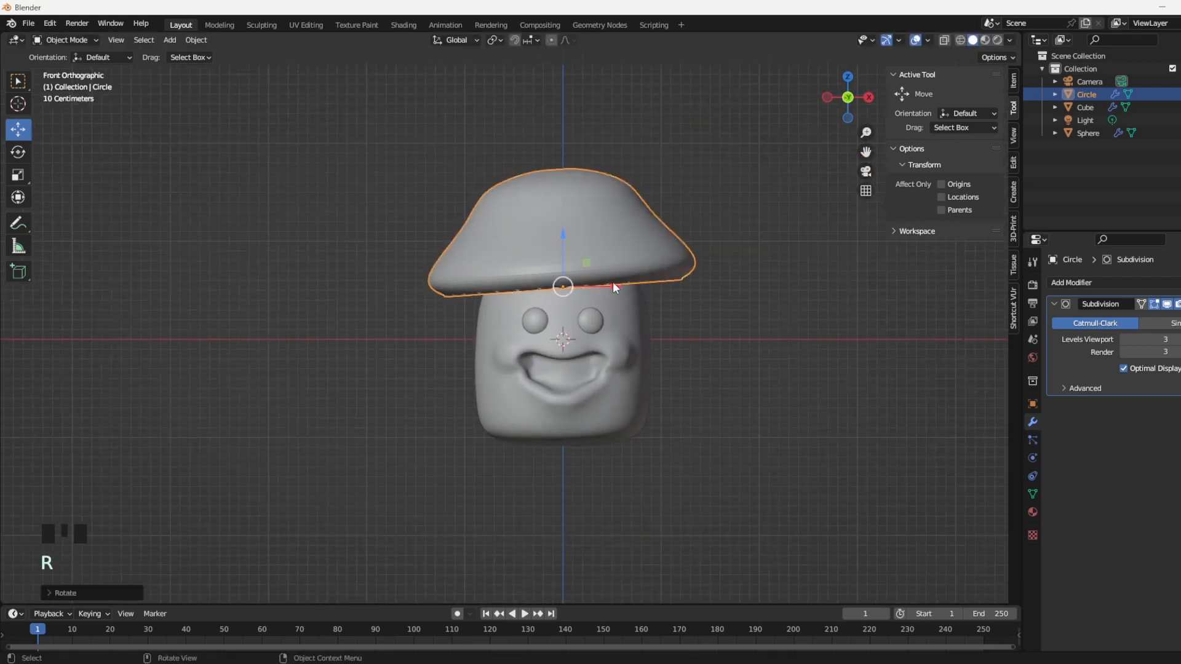
{"action": "left_click_drag", "start_coordinate": [614, 281], "coordinate": [648, 304]}
{"action": "middle_click_drag", "start_coordinate": [648, 303], "coordinate": [684, 322]}
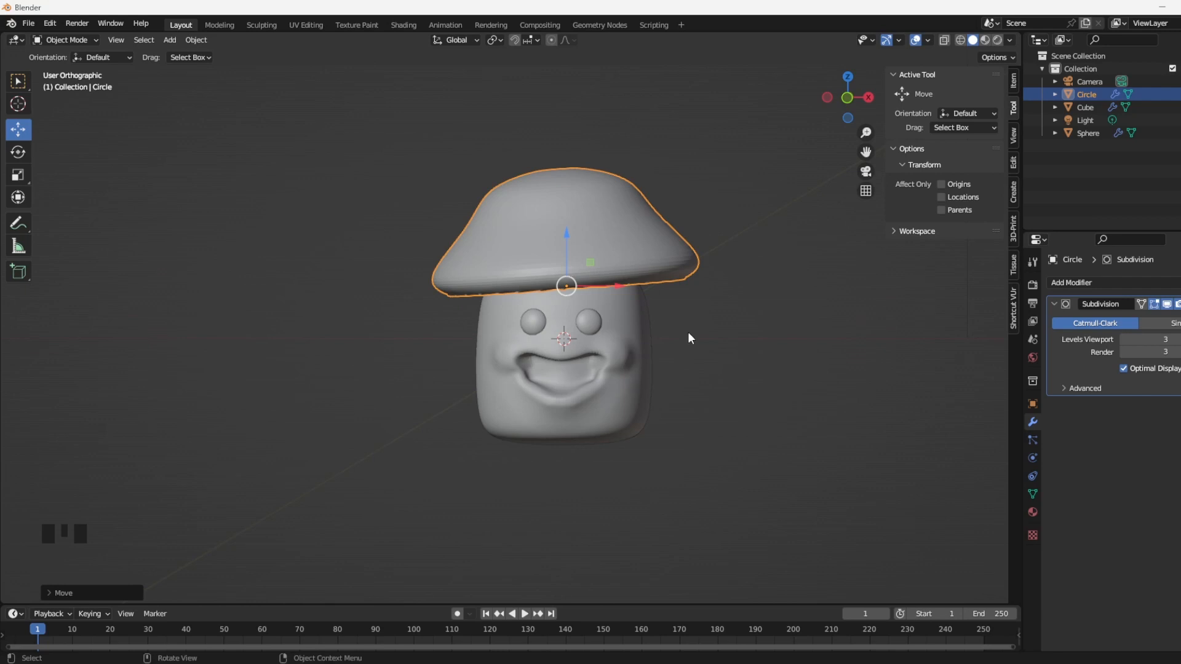
Add a mesh cube in front view and scale it down to about 0.3.
{"action": "scroll", "coordinate": [691, 340], "scroll_direction": "up", "scroll_amount": 1}
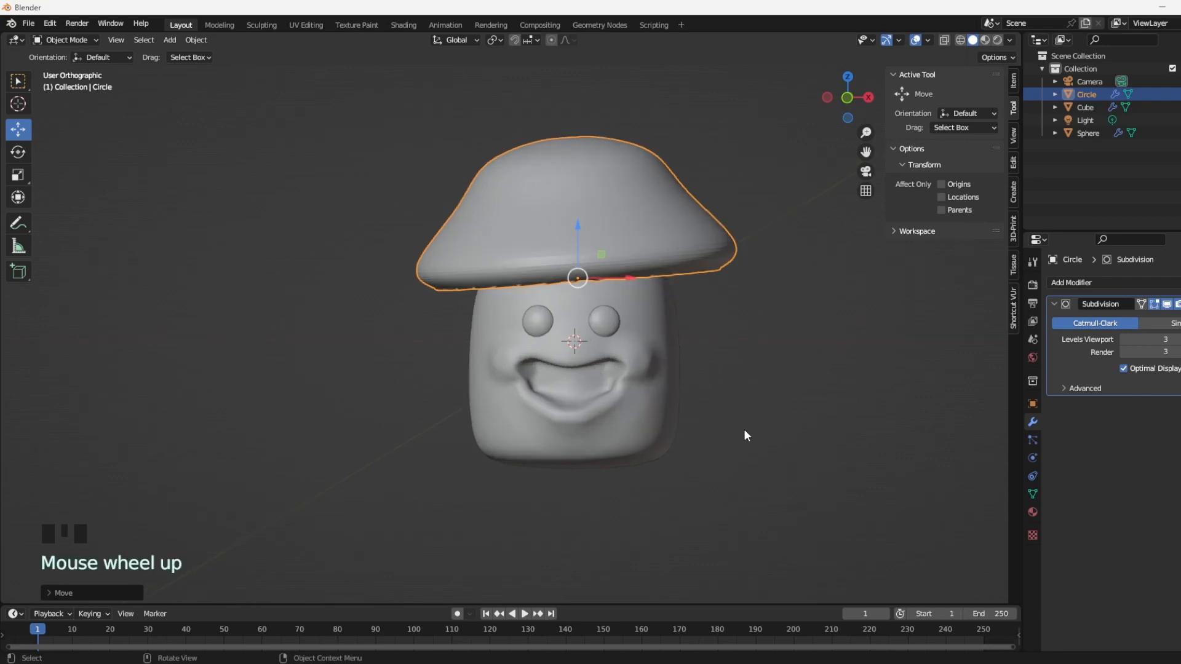
{"action": "key", "text": "KP_1"}
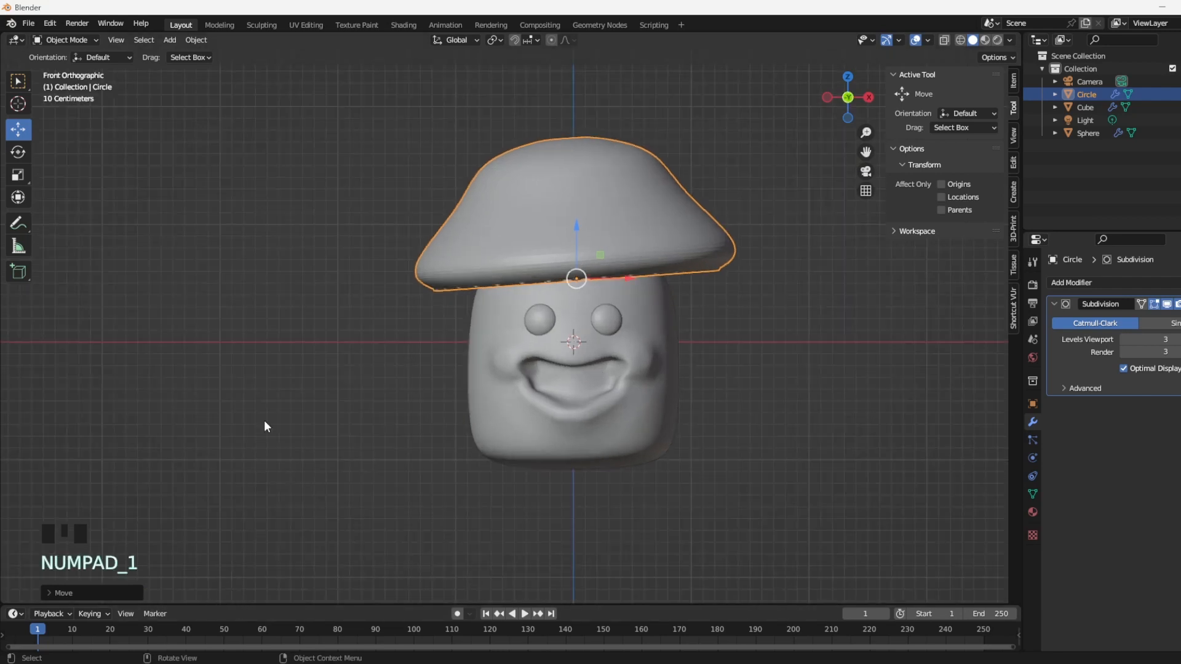
{"action": "left_click", "coordinate": [171, 42]}
{"action": "mouse_move", "coordinate": [182, 53]}
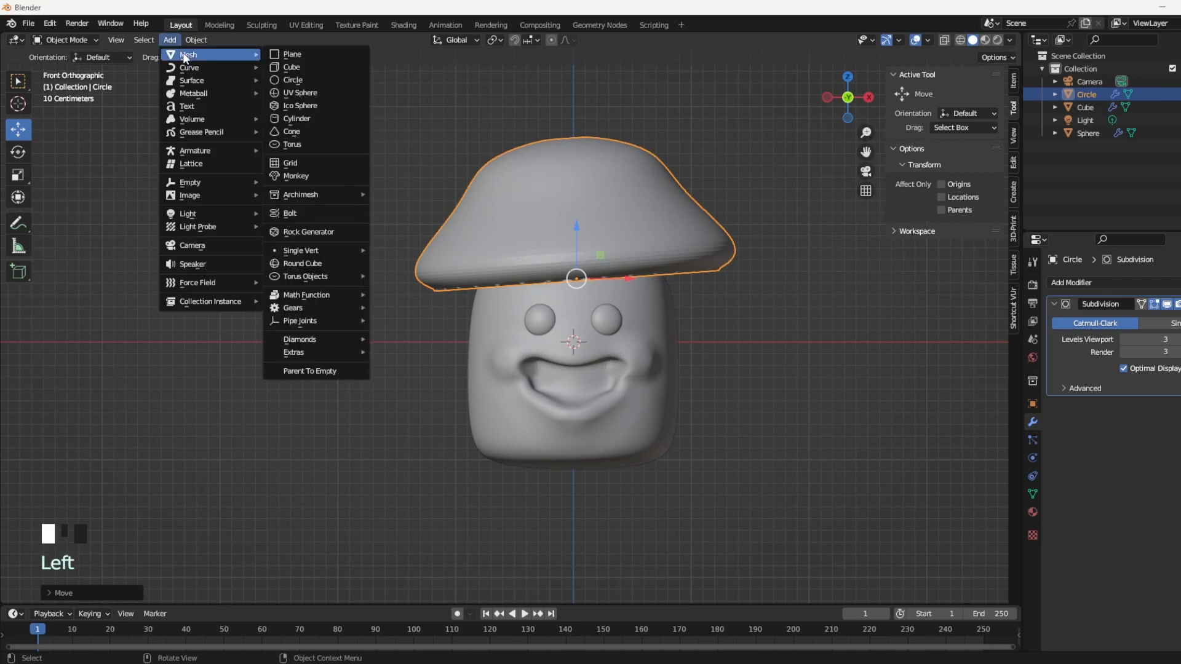
{"action": "left_click", "coordinate": [315, 66]}
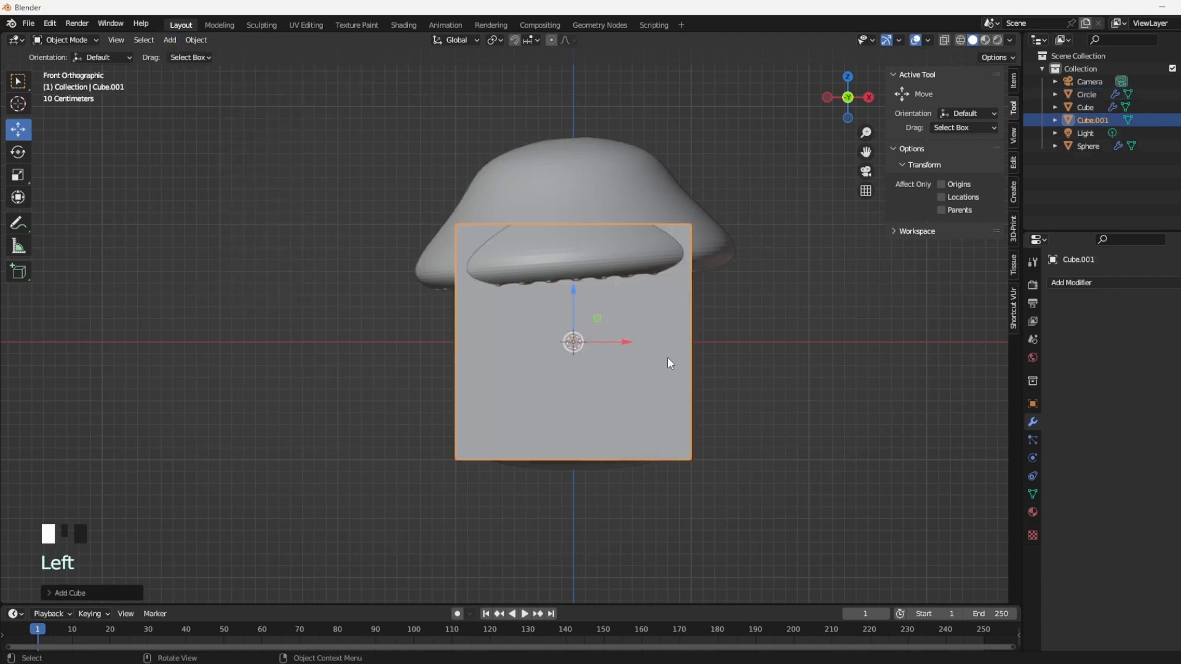
{"action": "key", "text": "s"}
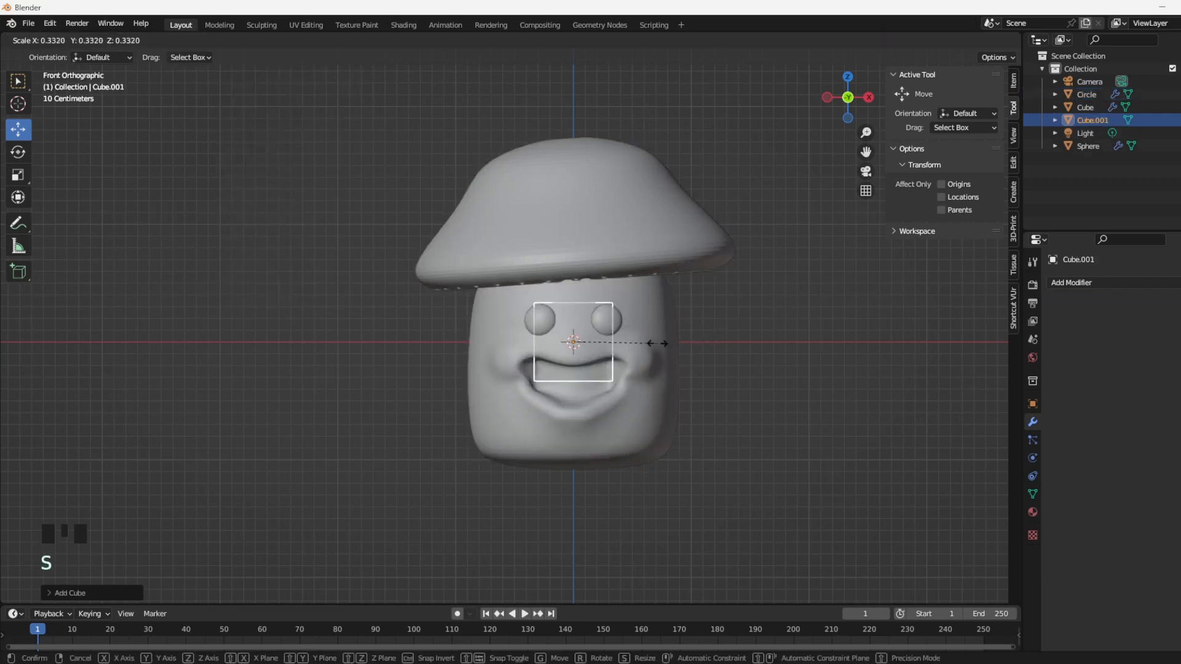
{"action": "left_click", "coordinate": [645, 342]}
Move the cube forward to the upper part of the mouth in side view and flatten it along Z to about half its height.
{"action": "key", "text": "KP_3"}
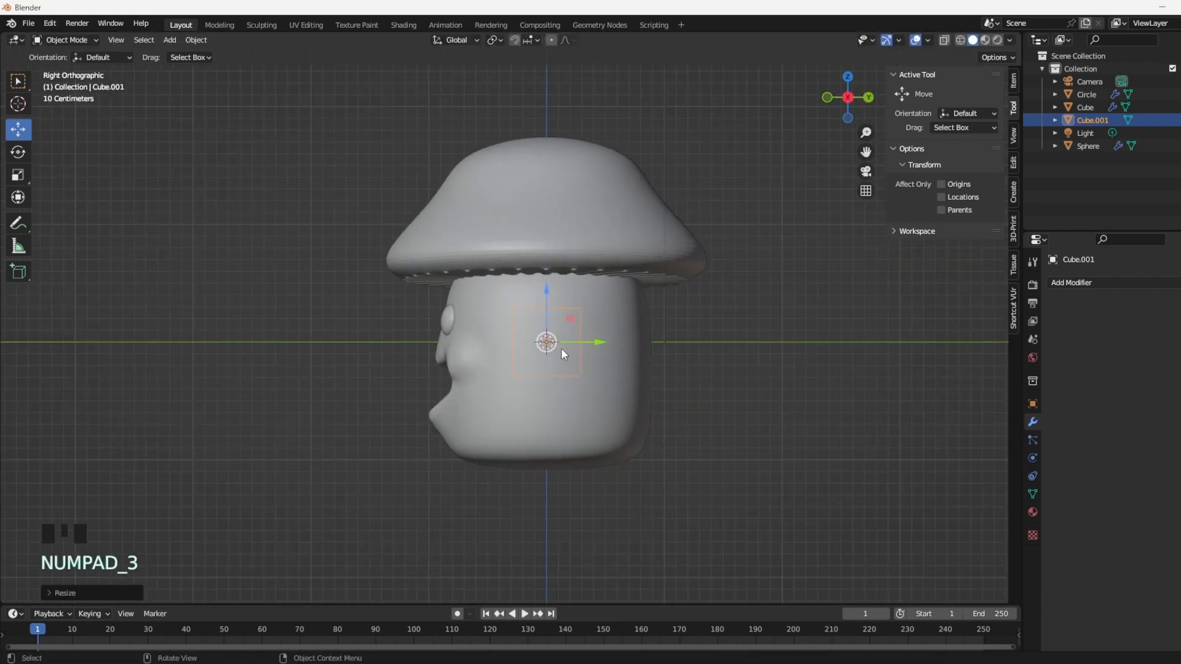
{"action": "left_click_drag", "start_coordinate": [587, 337], "coordinate": [510, 336]}
{"action": "key", "text": "s"}
{"action": "key", "text": "z"}
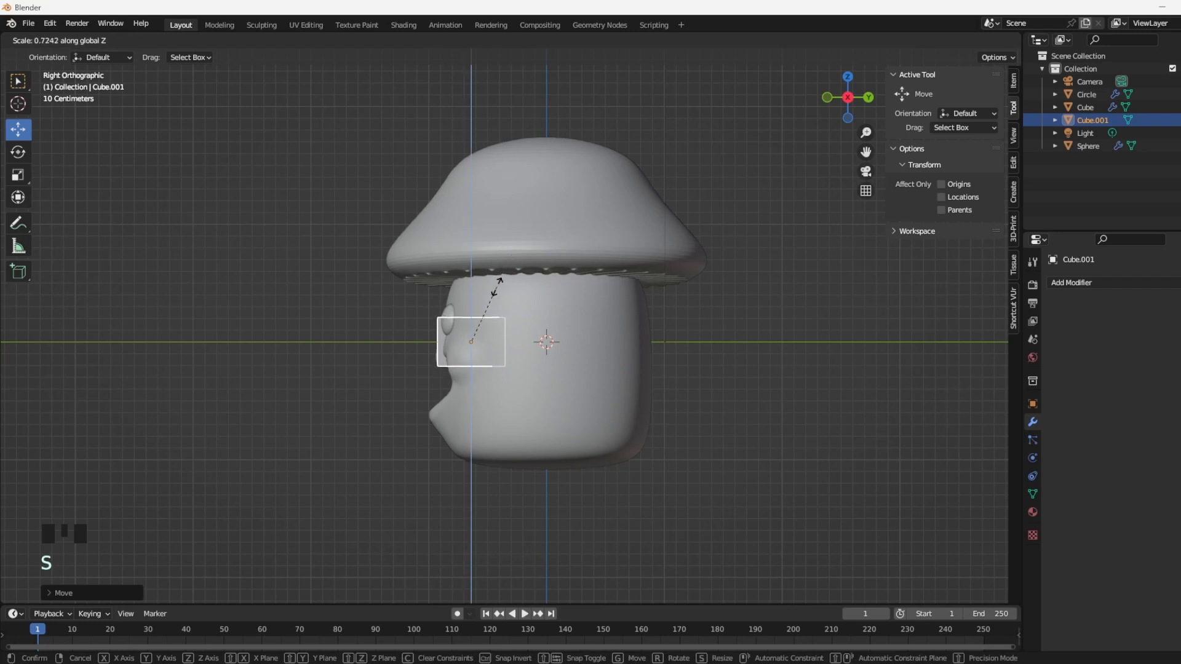
{"action": "left_click", "coordinate": [486, 286]}
{"action": "left_click_drag", "start_coordinate": [468, 289], "coordinate": [475, 311]}
{"action": "left_click_drag", "start_coordinate": [515, 363], "coordinate": [521, 362]}
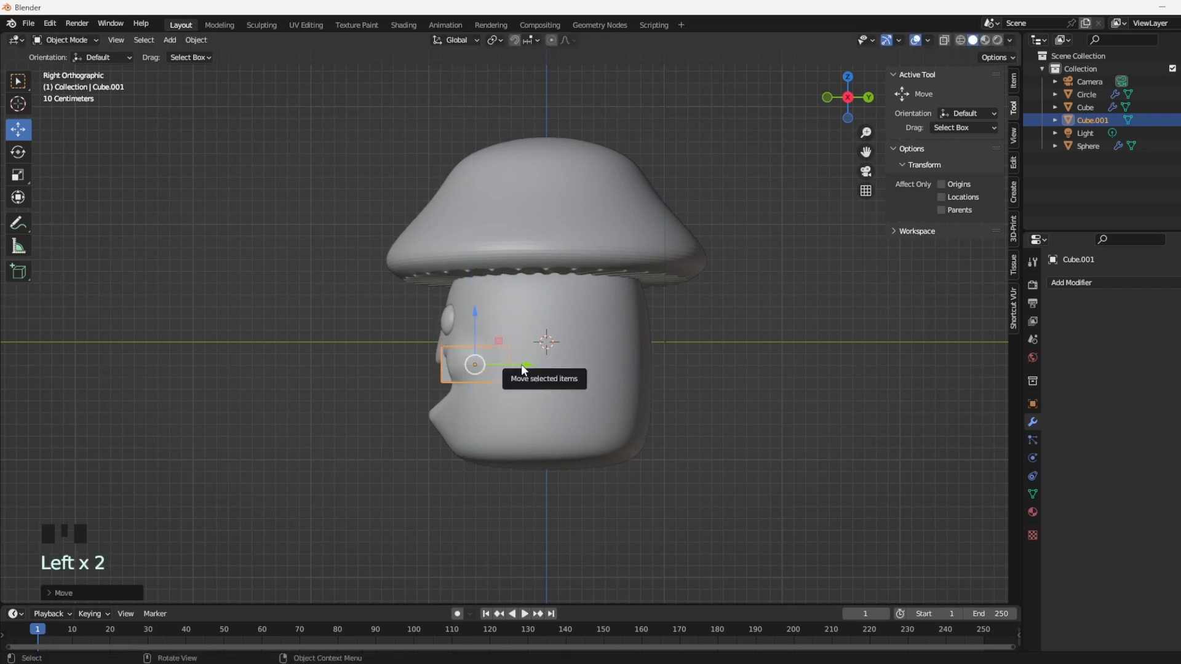
{"action": "key", "text": "KP_1"}
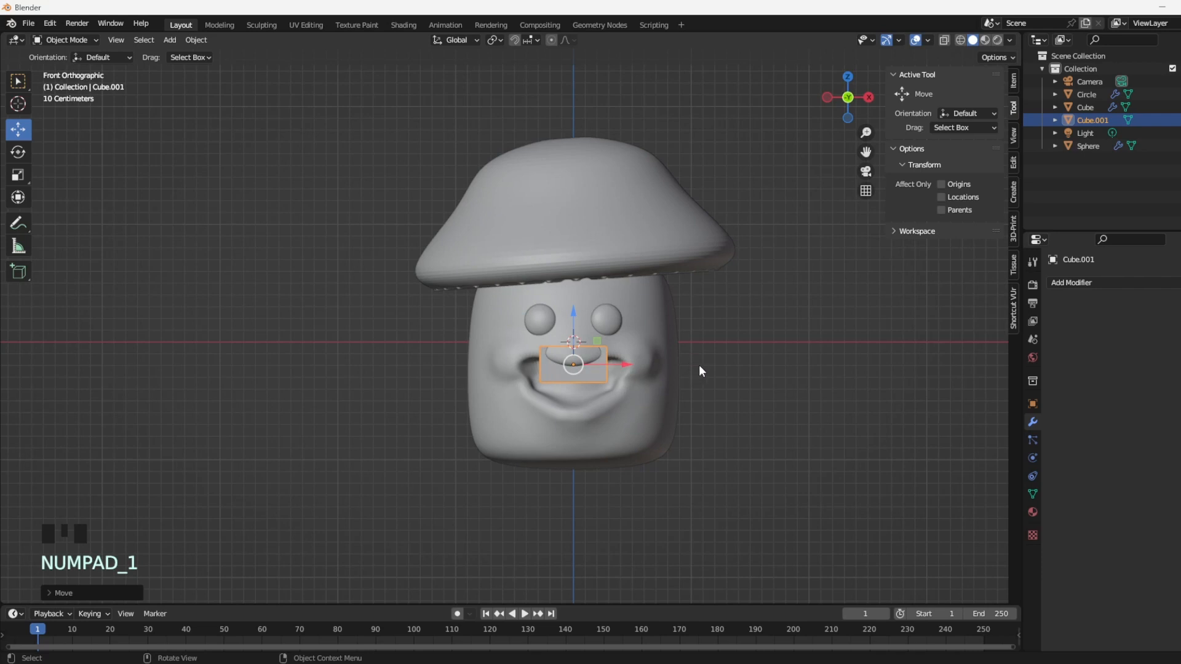
Narrow the cube along X to about two thirds of its width and push it slightly deeper into the mouth along Y.
{"action": "key", "text": "s"}
{"action": "key", "text": "x"}
{"action": "left_click", "coordinate": [652, 367]}
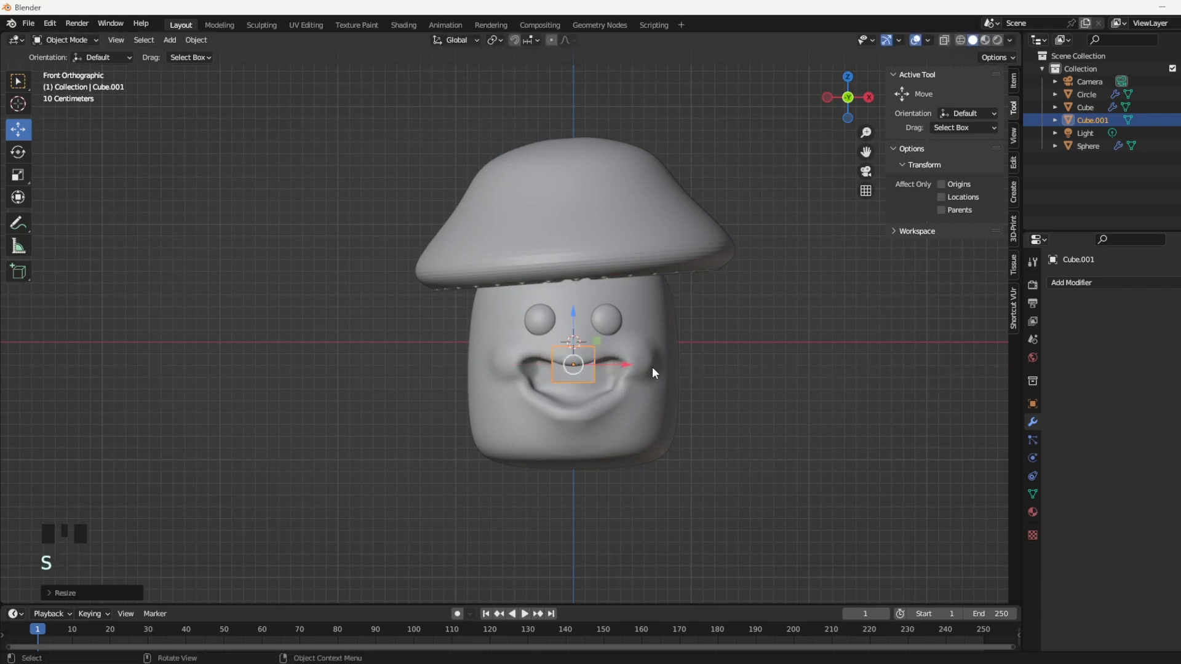
{"action": "scroll", "coordinate": [600, 379], "scroll_direction": "up", "scroll_amount": 2}
{"action": "middle_click_drag", "start_coordinate": [640, 405], "coordinate": [646, 311], "text": "shift"}
{"action": "scroll", "coordinate": [667, 321], "scroll_direction": "up", "scroll_amount": 2}
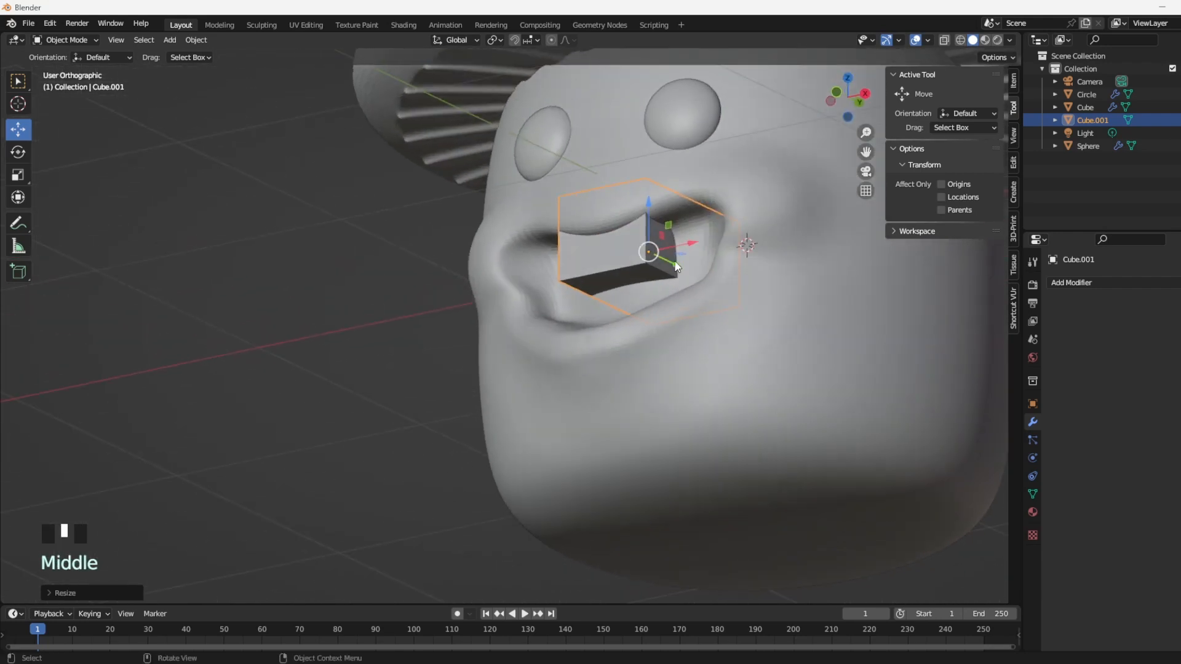
{"action": "left_click_drag", "start_coordinate": [673, 260], "coordinate": [684, 264]}
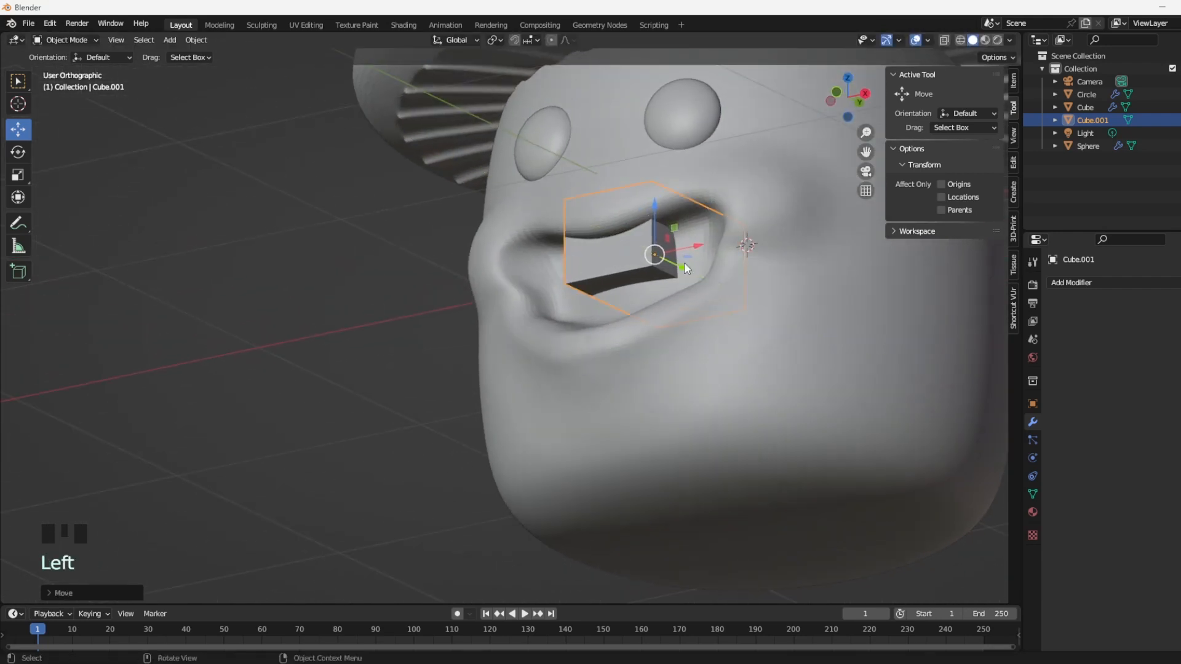
Add a centred vertical loop cut to the teeth cube in Edit Mode and bevel it into a narrow strip.
{"action": "key", "text": "Tab"}
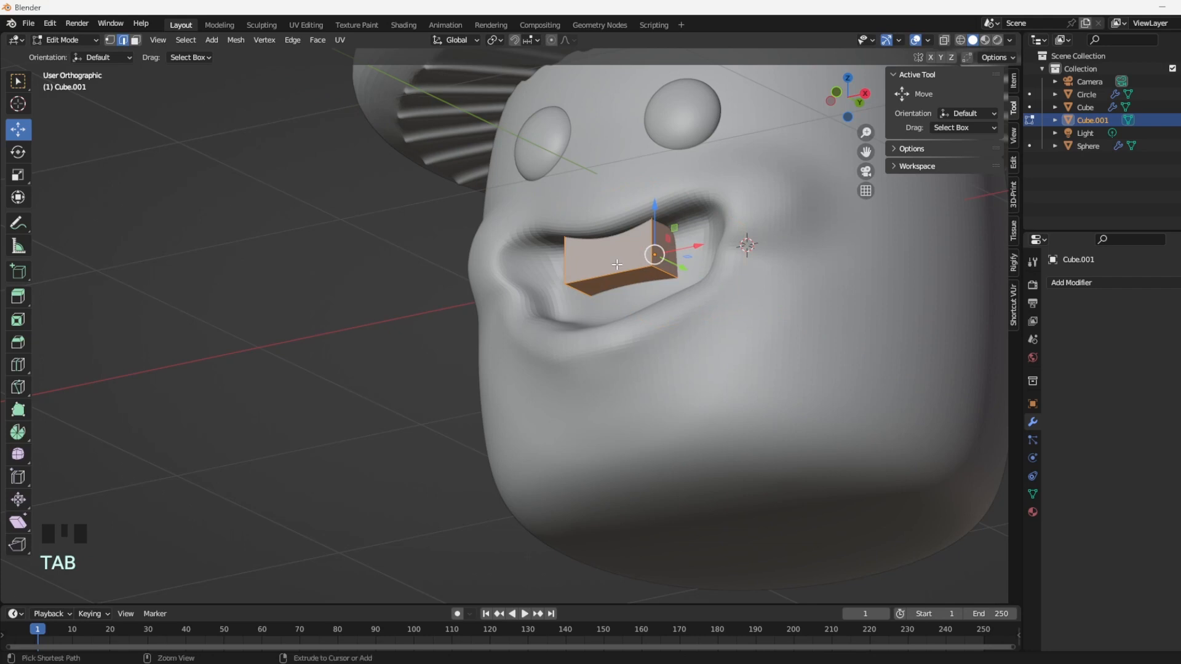
{"action": "key", "text": "ctrl+r"}
{"action": "left_click", "coordinate": [616, 264]}
{"action": "right_click", "coordinate": [616, 265]}
{"action": "key", "text": "ctrl+b"}
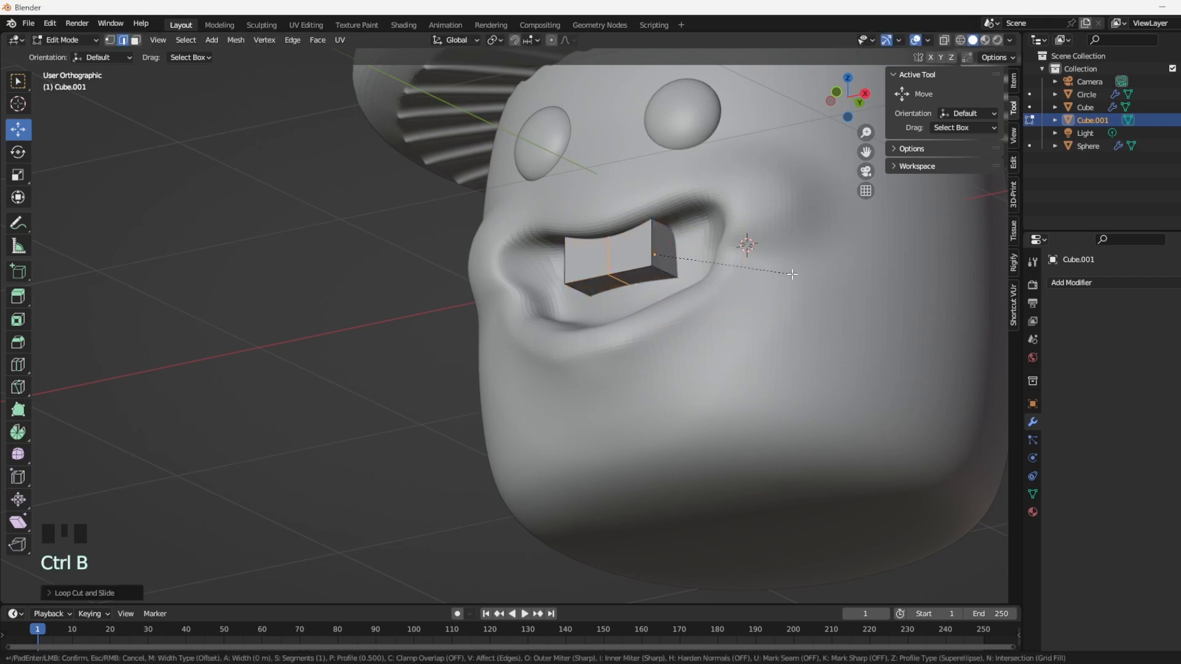
{"action": "left_click", "coordinate": [800, 272]}
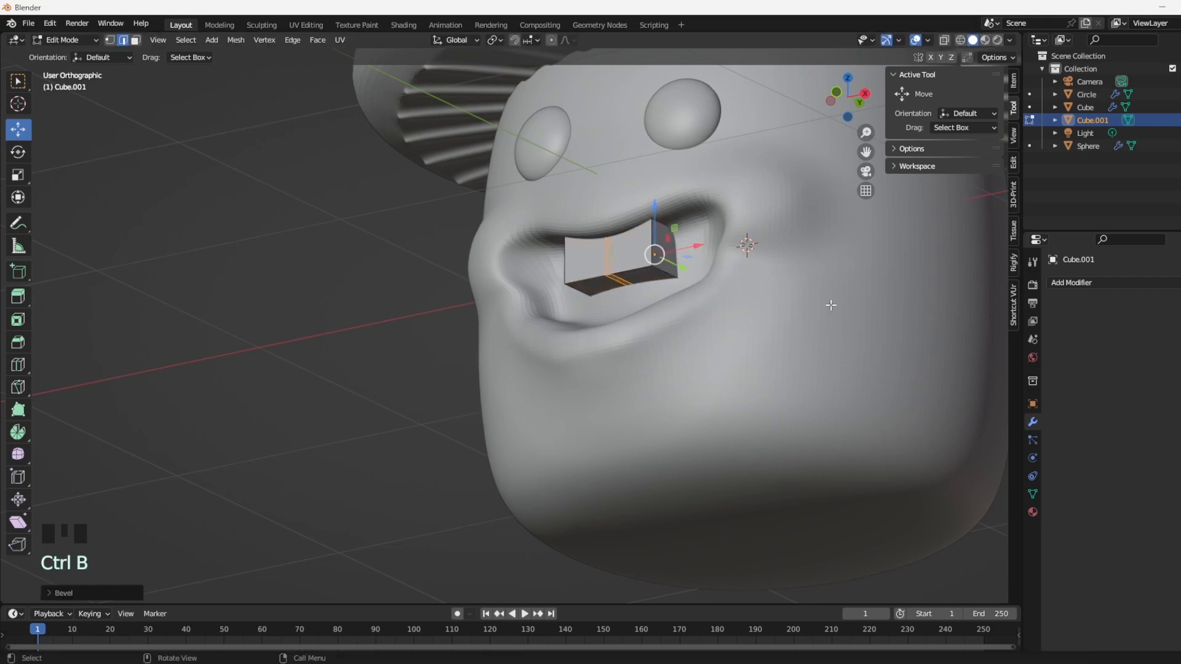
Extrude the narrow centre strip inward to form a gap between two front teeth and return to Object Mode.
{"action": "key", "text": "e"}
{"action": "left_click", "coordinate": [814, 292]}
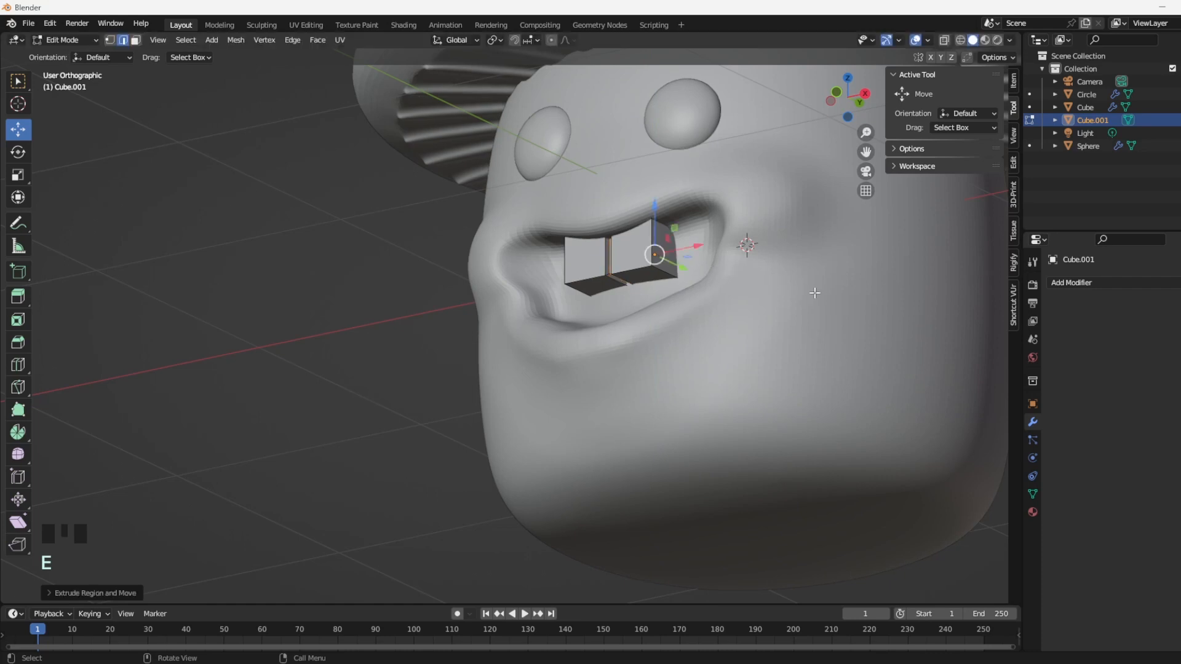
{"action": "middle_click_drag", "start_coordinate": [815, 293], "coordinate": [797, 317]}
{"action": "scroll", "coordinate": [796, 318], "scroll_direction": "up", "scroll_amount": 2}
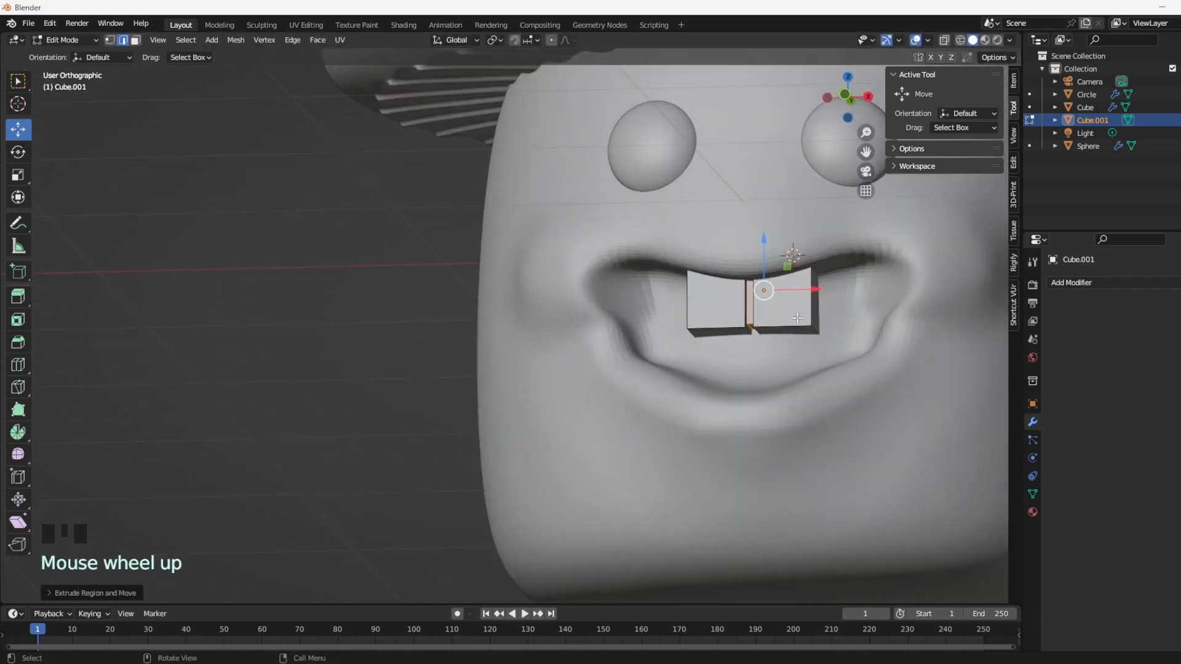
{"action": "key", "text": "Tab"}
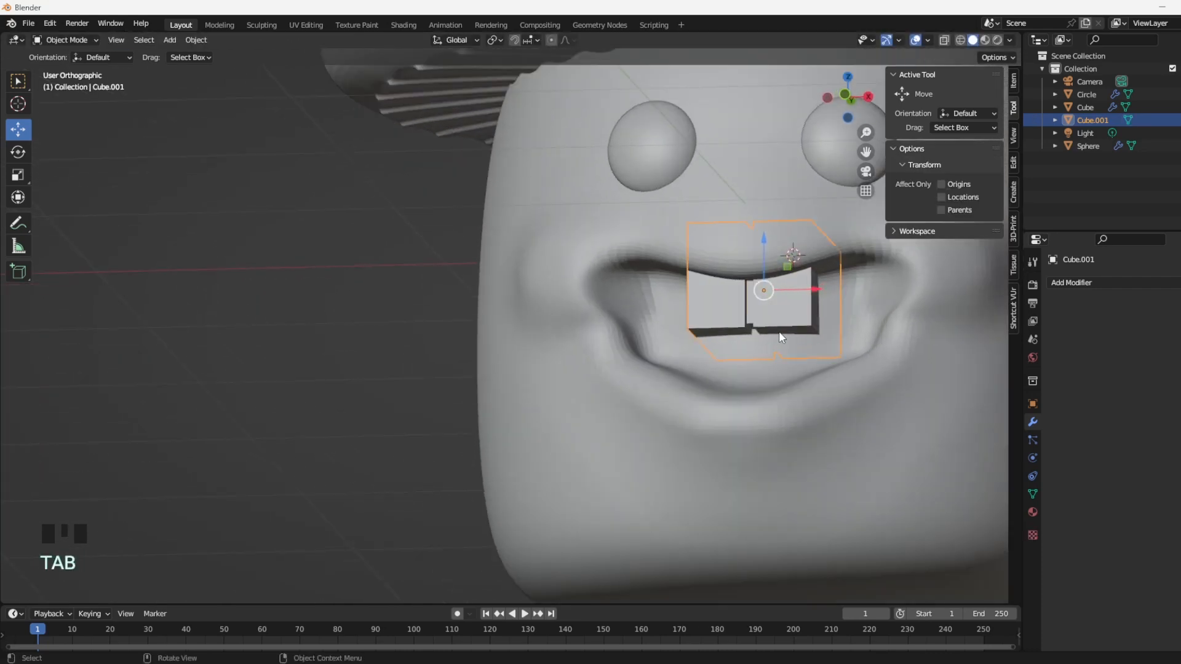
Add a Subdivision modifier to the teeth with viewport and render levels of 3.
{"action": "left_click", "coordinate": [1131, 284]}
{"action": "left_click", "coordinate": [990, 517]}
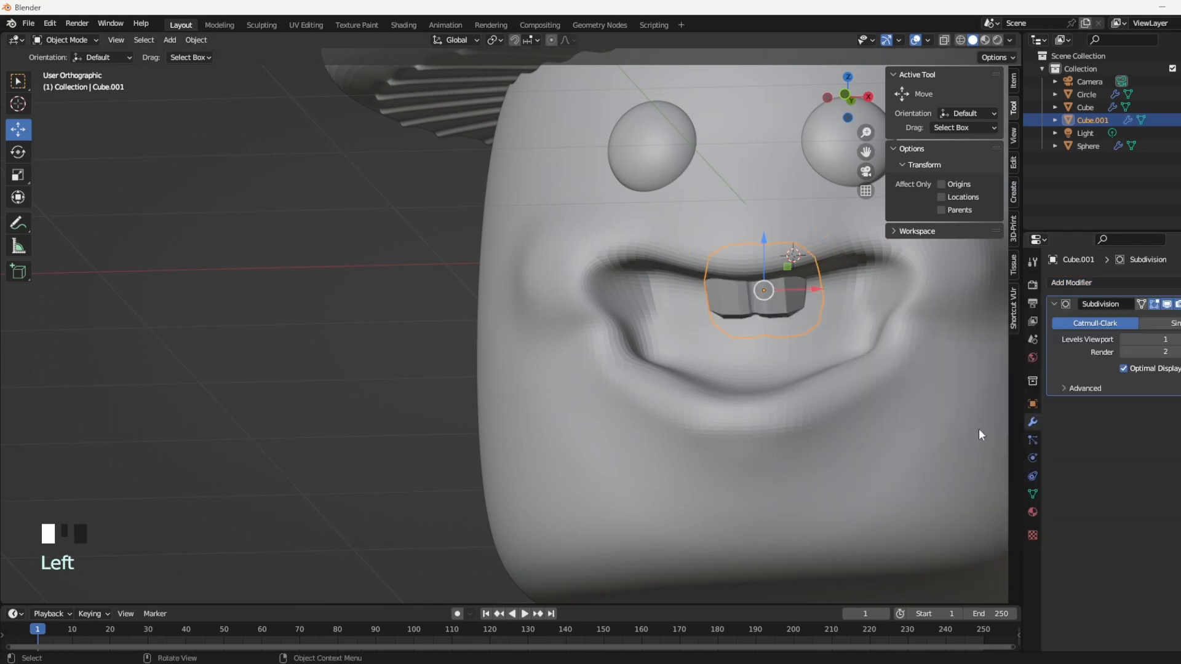
{"action": "left_click", "coordinate": [1175, 339]}
{"action": "left_click", "coordinate": [1175, 339]}
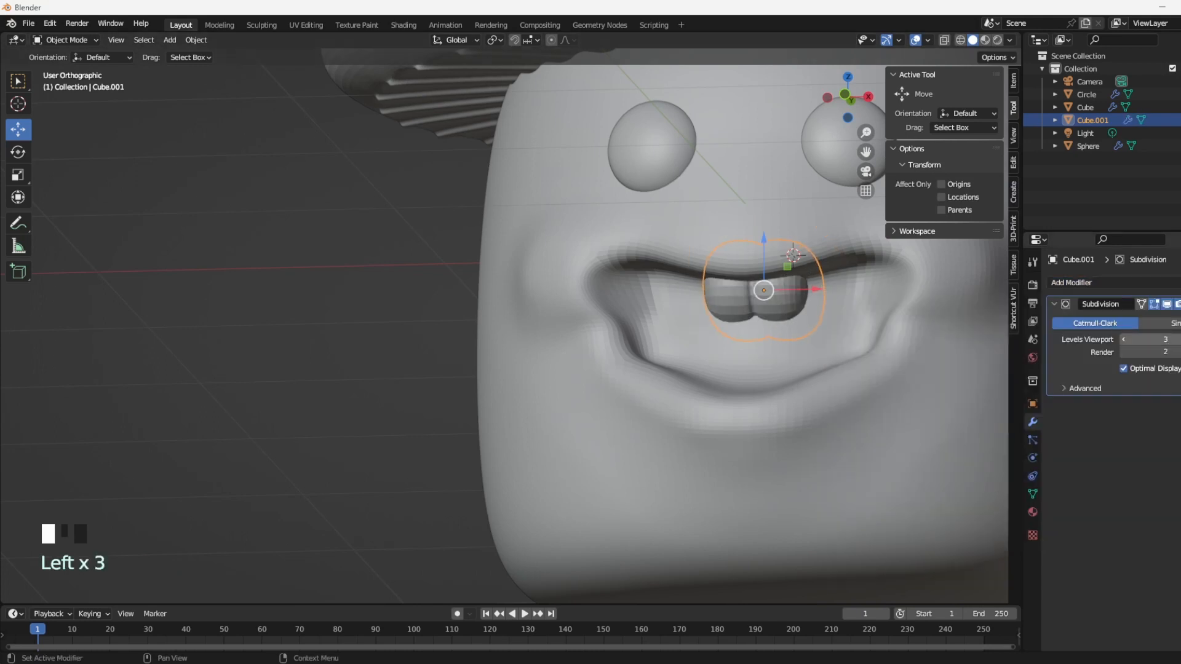
{"action": "left_click", "coordinate": [1176, 352]}
Add a horizontal loop cut around the teeth in Edit Mode and slide it toward their lower edge.
{"action": "key", "text": "Tab"}
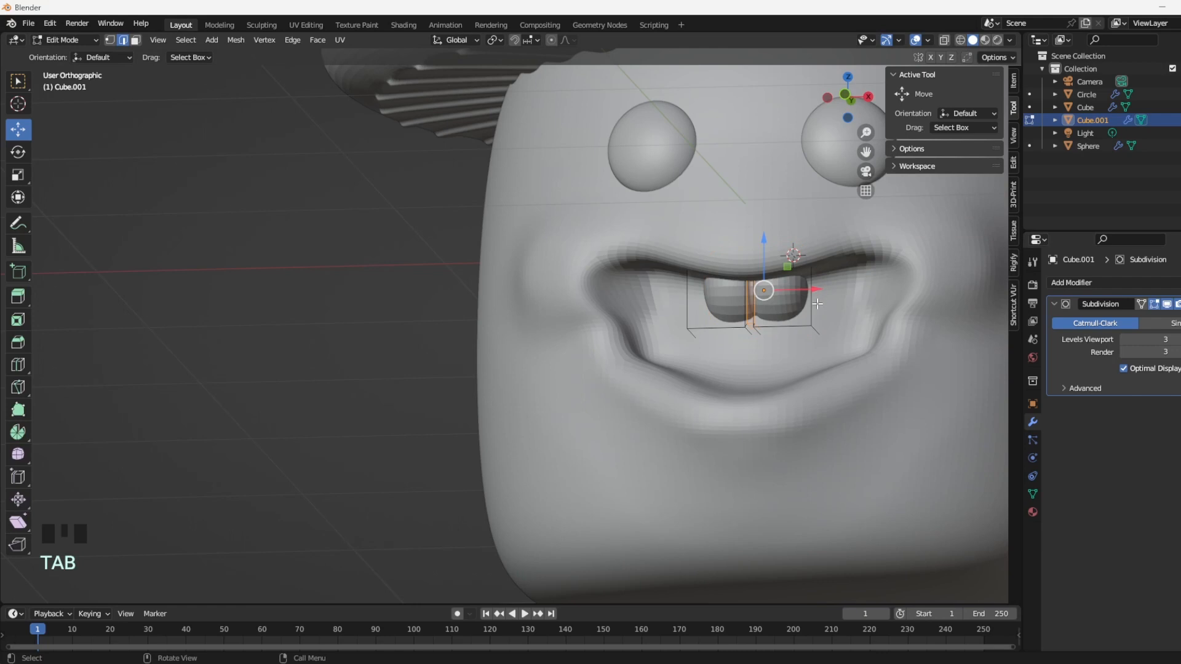
{"action": "key", "text": "ctrl+r"}
{"action": "left_click", "coordinate": [817, 304]}
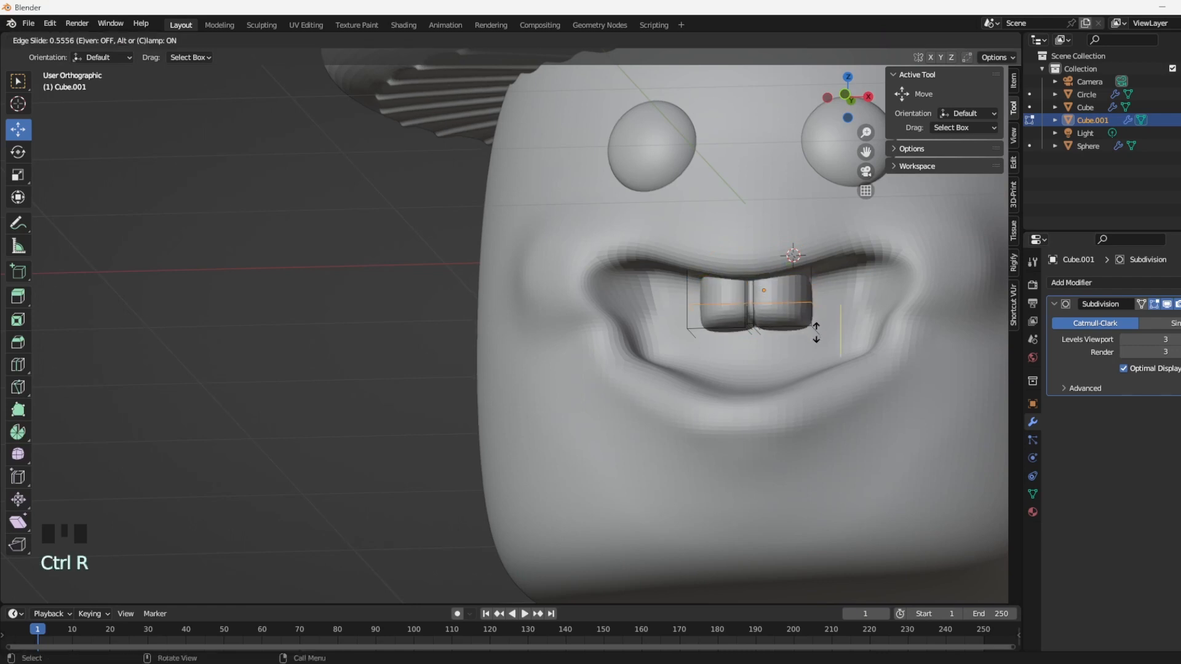
{"action": "left_click", "coordinate": [818, 340]}
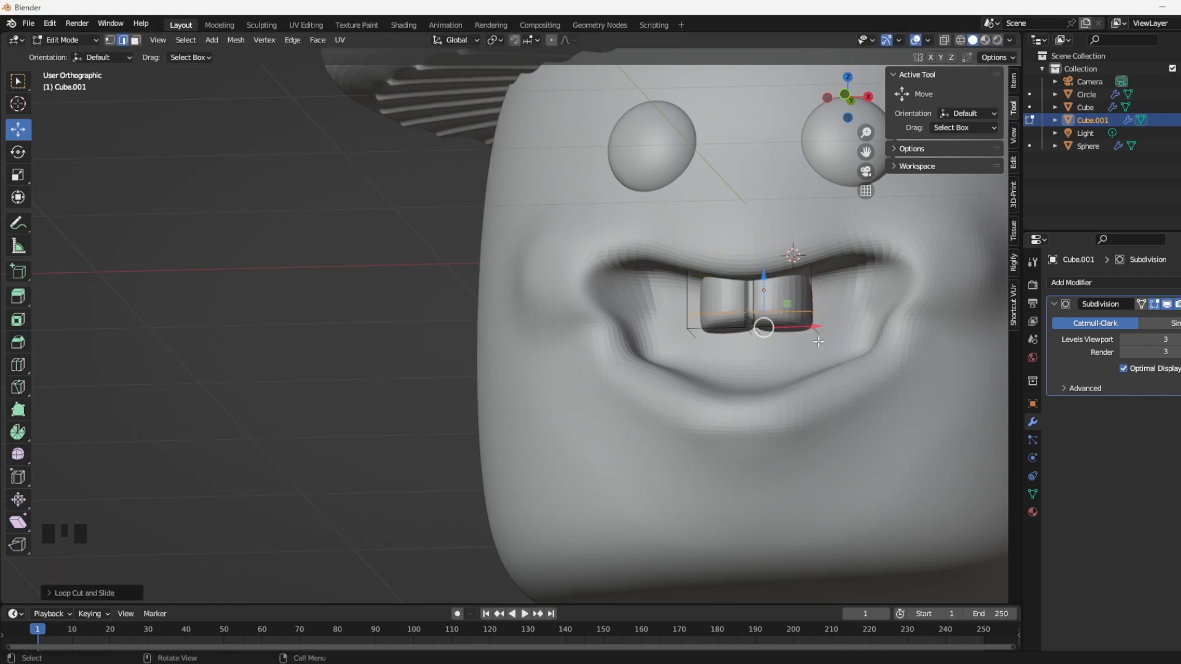
Add the bottom edges of both teeth to the selection and widen it along X to about 1.28.
{"action": "left_click", "coordinate": [798, 343], "text": "shift"}
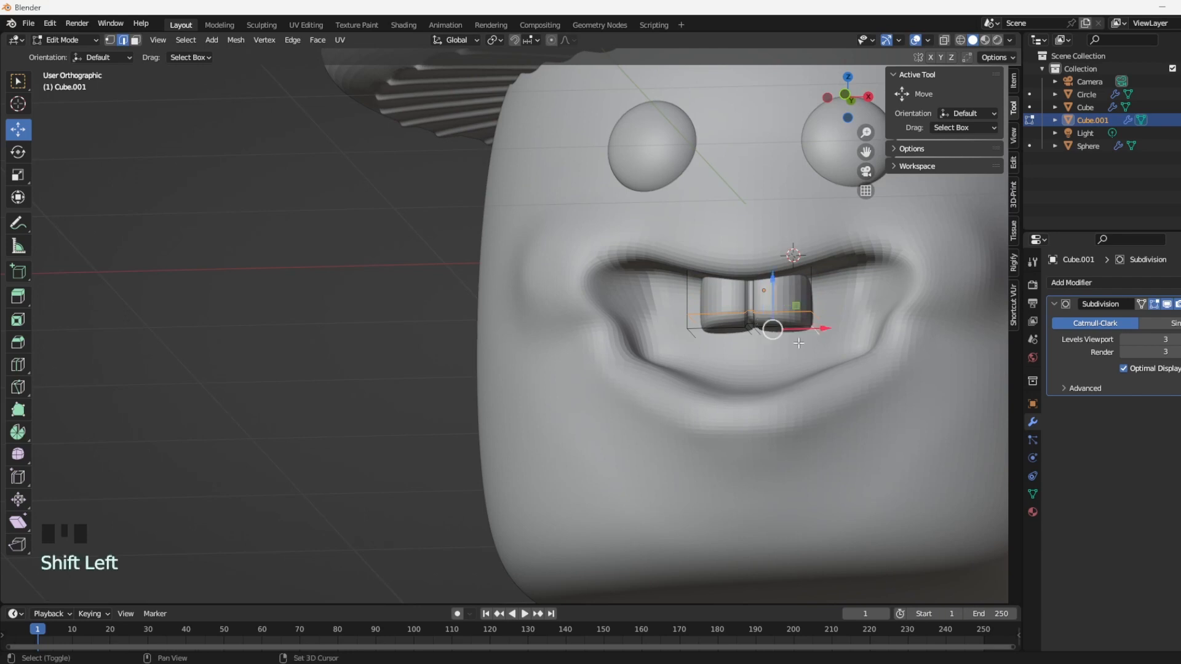
{"action": "left_click", "coordinate": [698, 339], "text": "shift"}
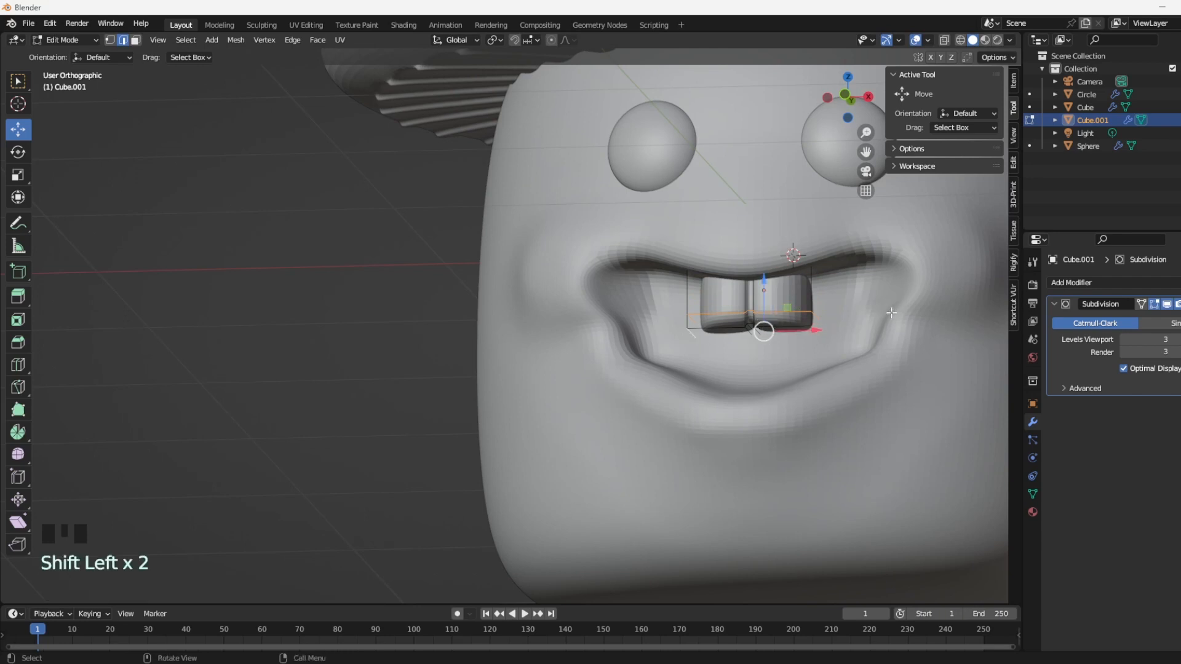
{"action": "key", "text": "s"}
{"action": "key", "text": "x"}
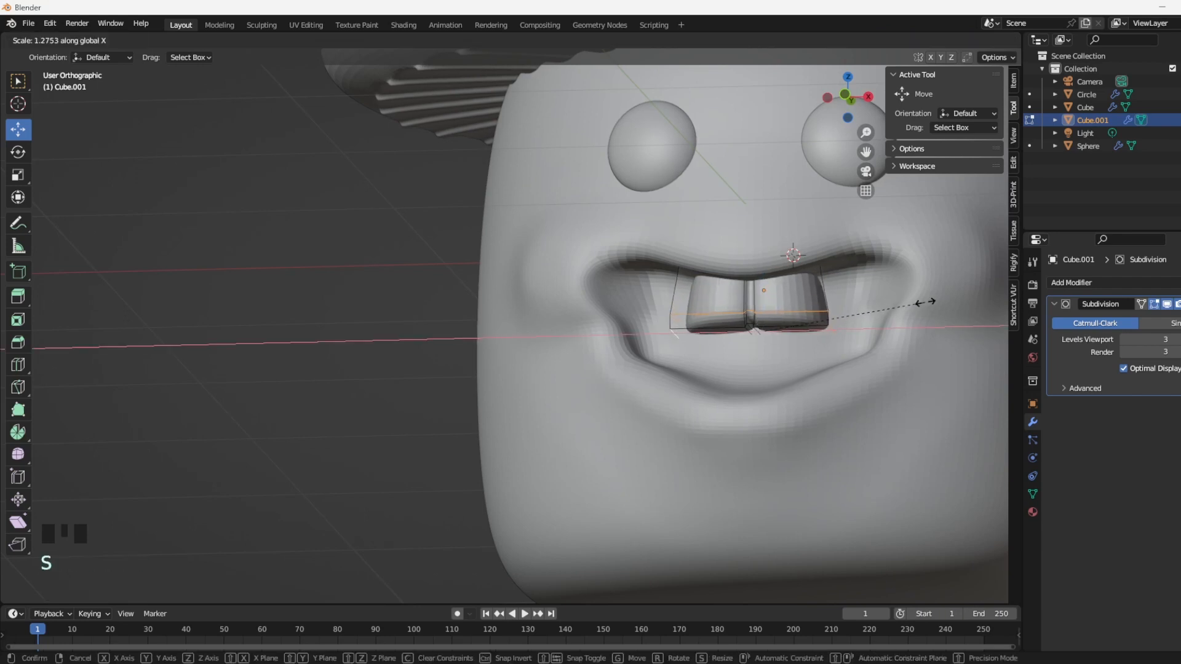
{"action": "left_click", "coordinate": [923, 301]}
Return to Object Mode, move the teeth slightly forward along Y and deselect them.
{"action": "scroll", "coordinate": [787, 324], "scroll_direction": "down", "scroll_amount": 2}
{"action": "middle_click_drag", "start_coordinate": [784, 324], "coordinate": [725, 336]}
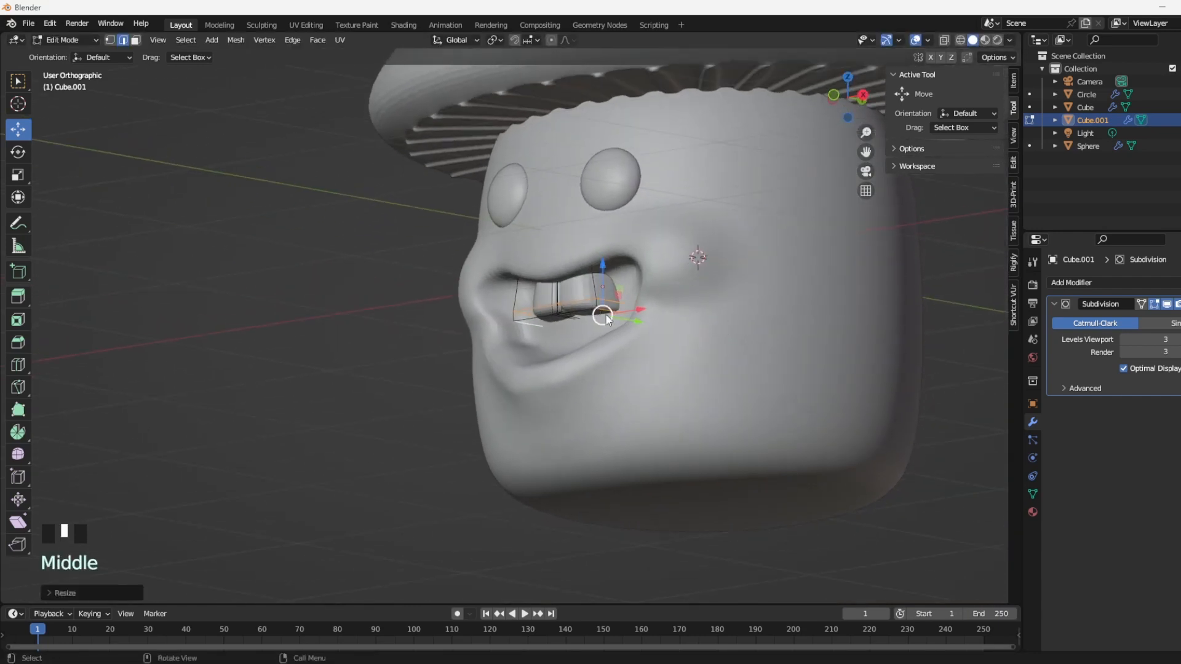
{"action": "key", "text": "Tab"}
{"action": "middle_click_drag", "start_coordinate": [606, 319], "coordinate": [591, 304]}
{"action": "left_click_drag", "start_coordinate": [610, 289], "coordinate": [602, 289]}
{"action": "middle_click_drag", "start_coordinate": [603, 289], "coordinate": [680, 327]}
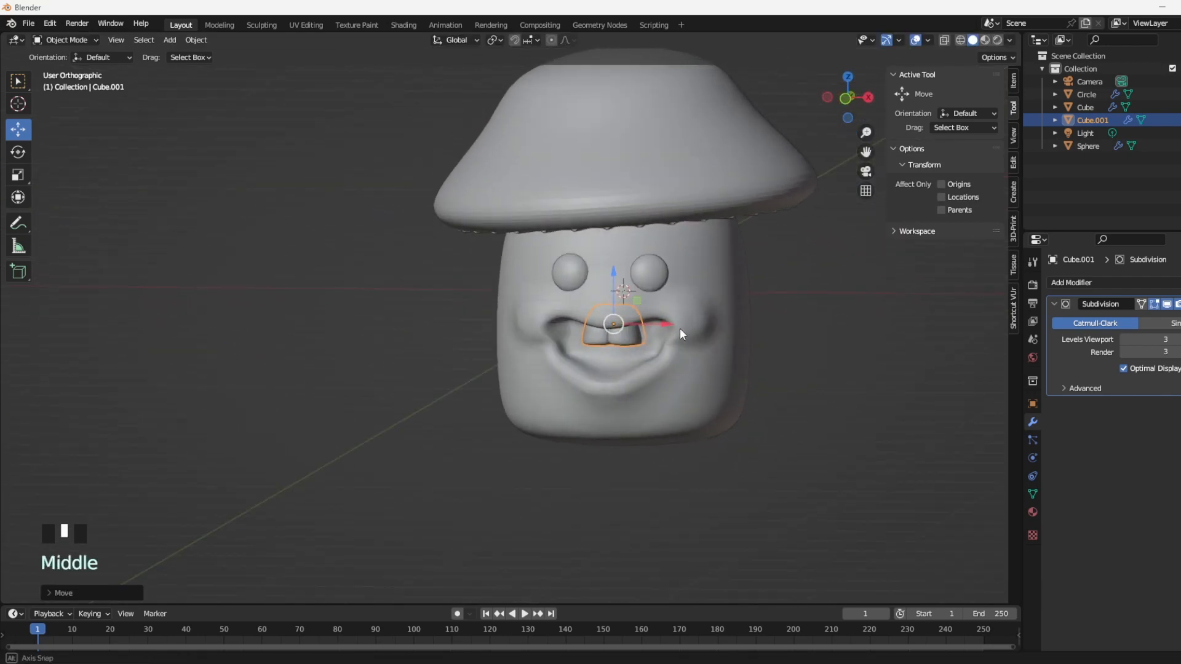
{"action": "left_click", "coordinate": [796, 325]}
Scale the mushroom cap down very slightly to about 0.99 in front view.
{"action": "key", "text": "KP_1"}
{"action": "scroll", "coordinate": [821, 349], "scroll_direction": "down", "scroll_amount": 2}
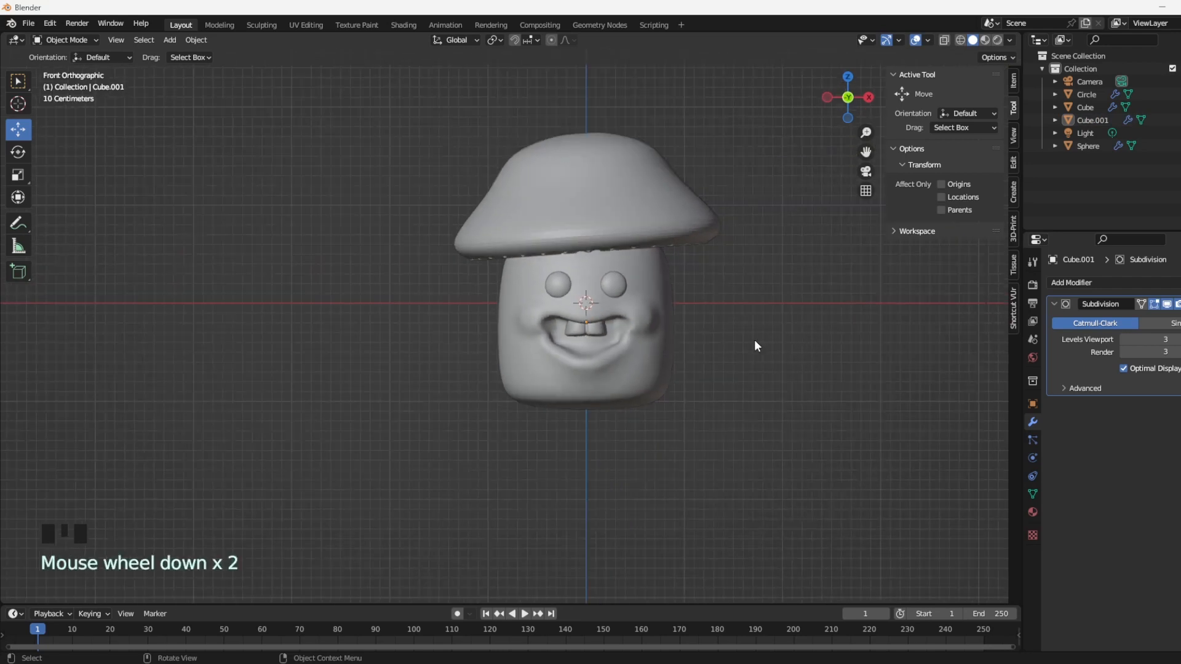
{"action": "left_click", "coordinate": [667, 225]}
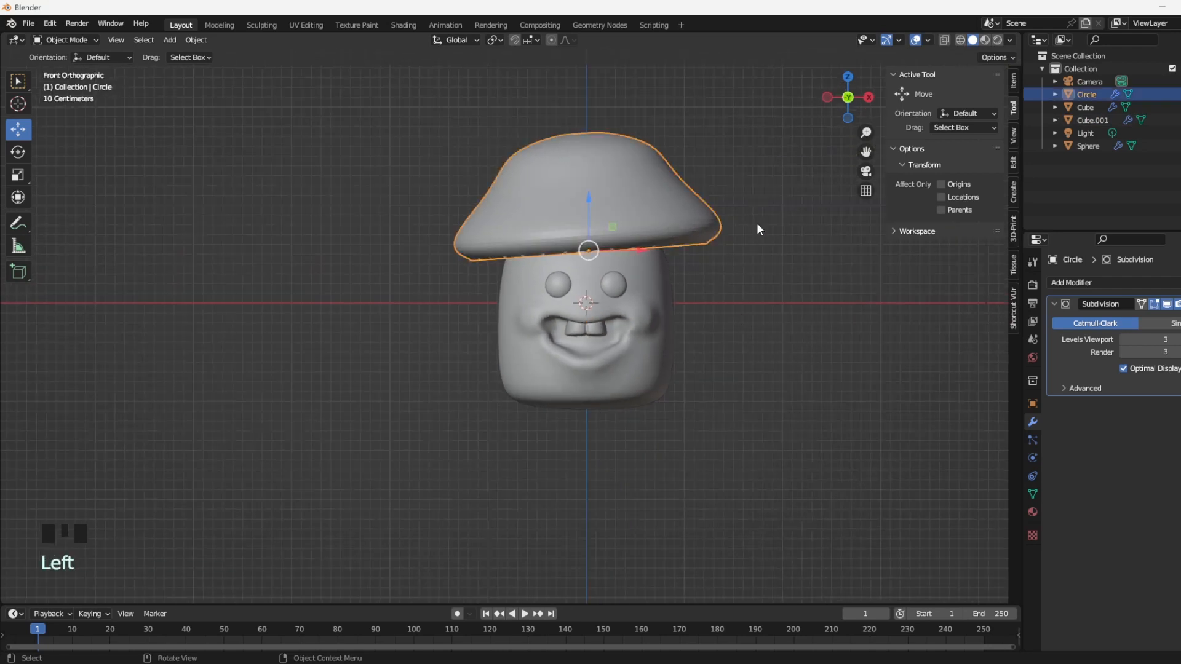
{"action": "key", "text": "s"}
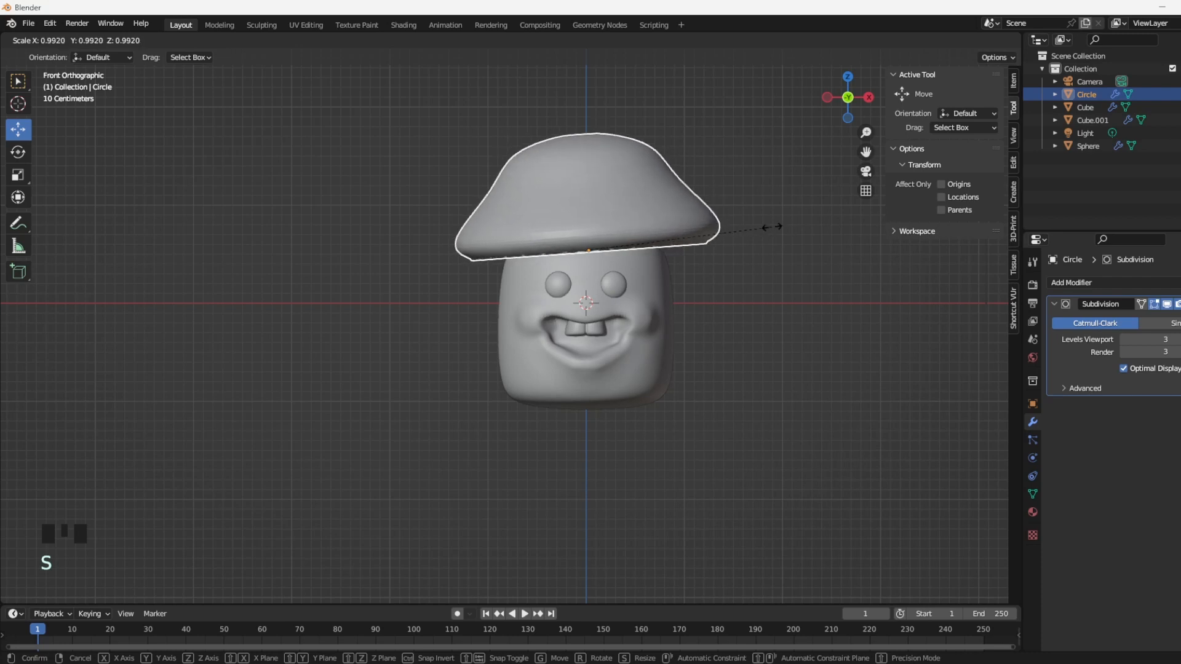
{"action": "left_click", "coordinate": [773, 250]}
{"action": "middle_click_drag", "start_coordinate": [774, 248], "coordinate": [780, 302]}
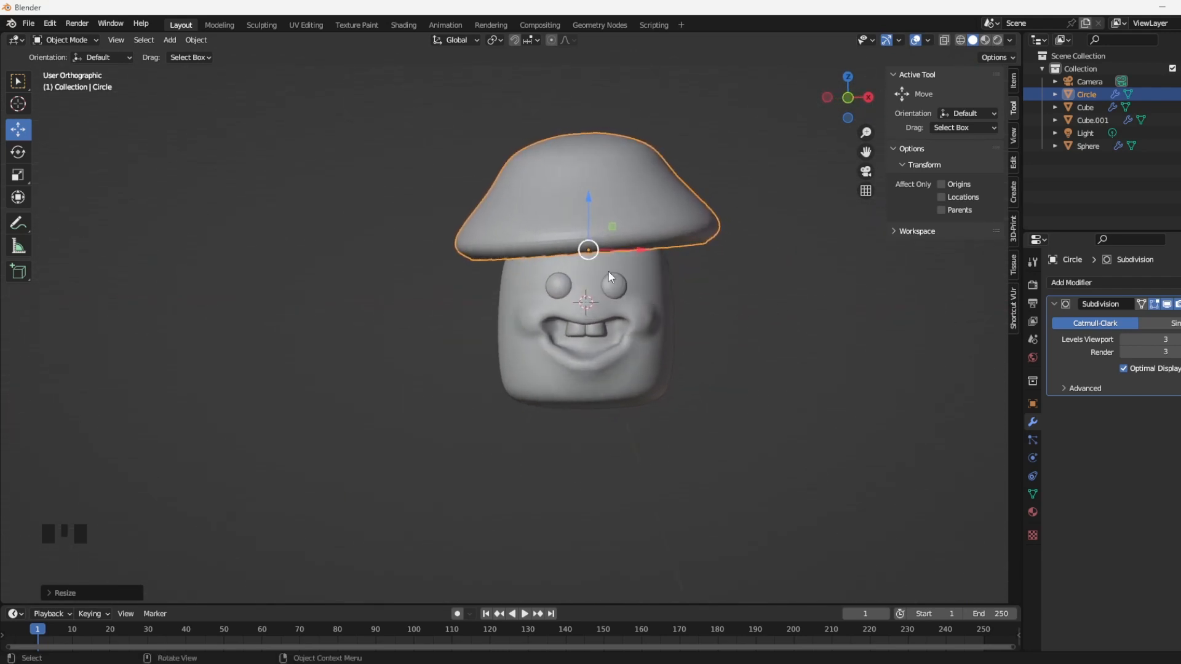
Sculpt the body with the Clay brush to build up brows above the eyes, and smooth the area between them.
{"action": "left_click", "coordinate": [651, 284]}
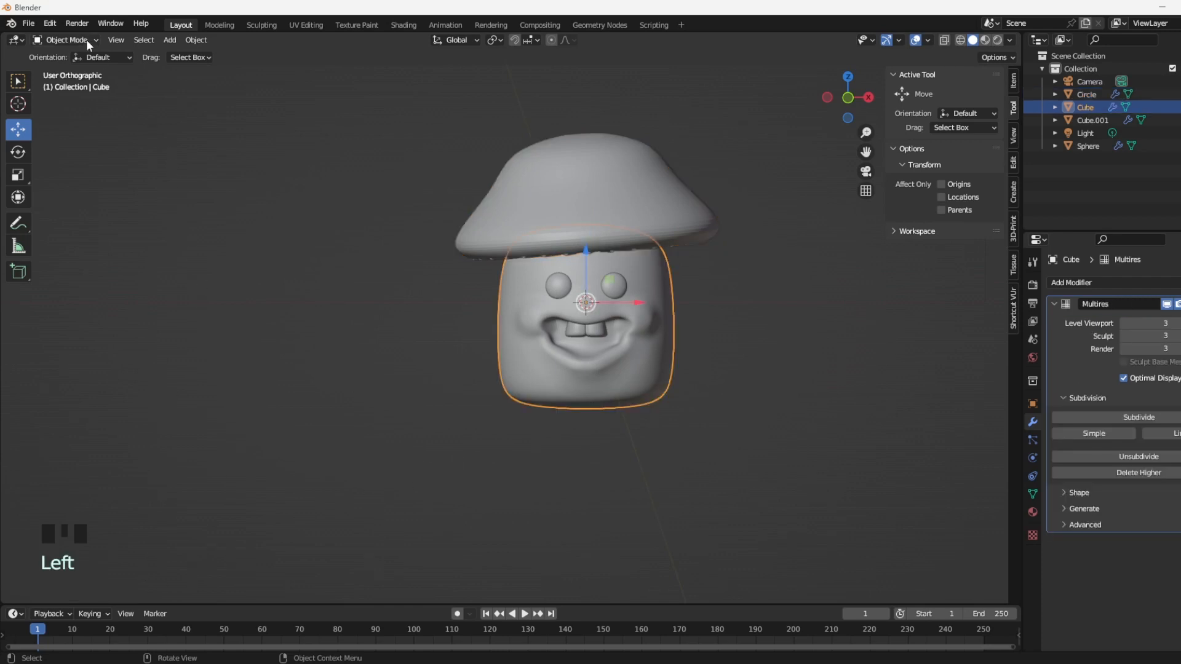
{"action": "left_click_drag", "start_coordinate": [86, 39], "coordinate": [80, 83]}
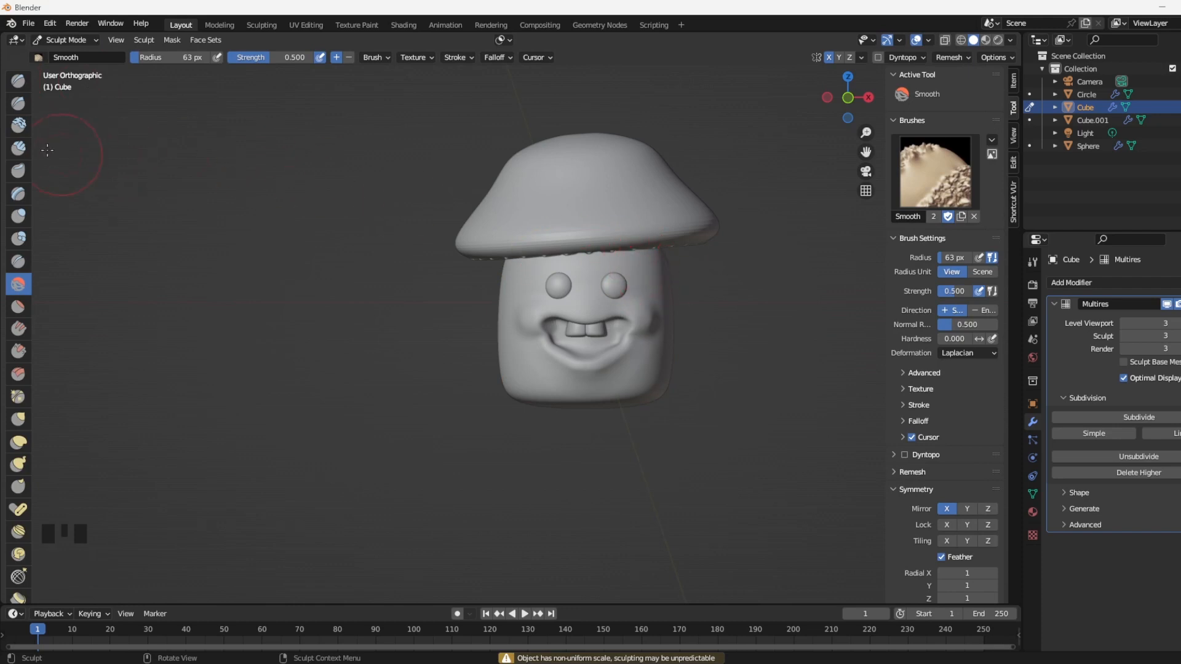
{"action": "left_click", "coordinate": [17, 125]}
{"action": "scroll", "coordinate": [676, 269], "scroll_direction": "up", "scroll_amount": 3}
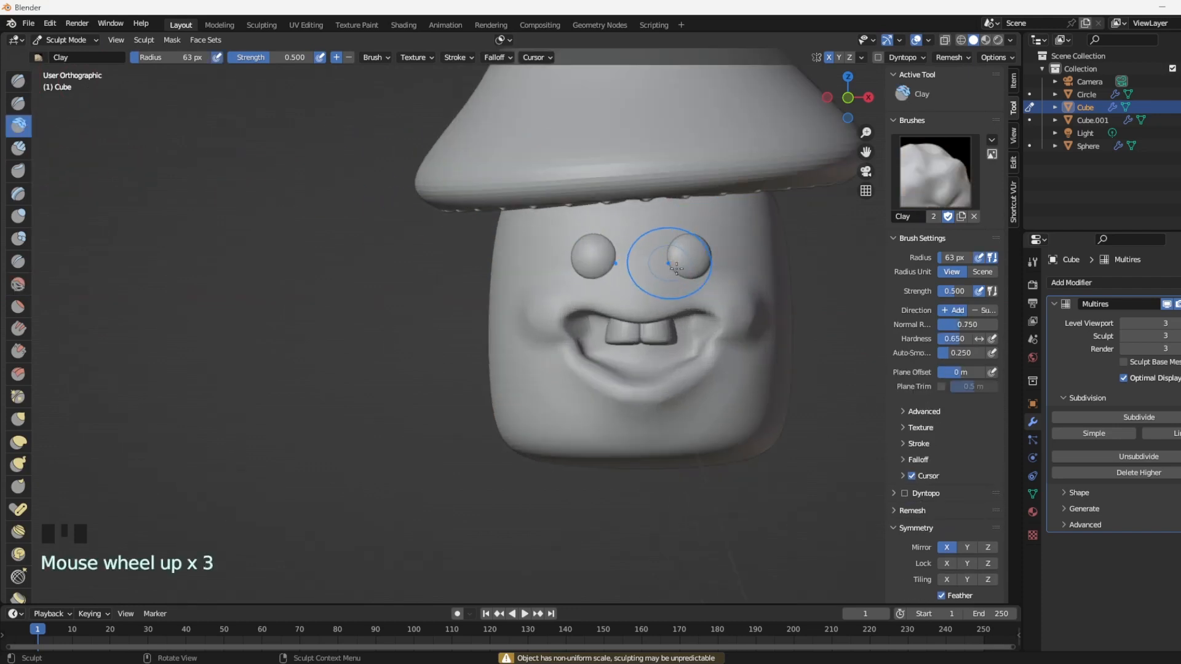
{"action": "middle_click_drag", "start_coordinate": [701, 218], "coordinate": [656, 233], "text": "shift"}
{"action": "scroll", "coordinate": [654, 233], "scroll_direction": "up", "scroll_amount": 1}
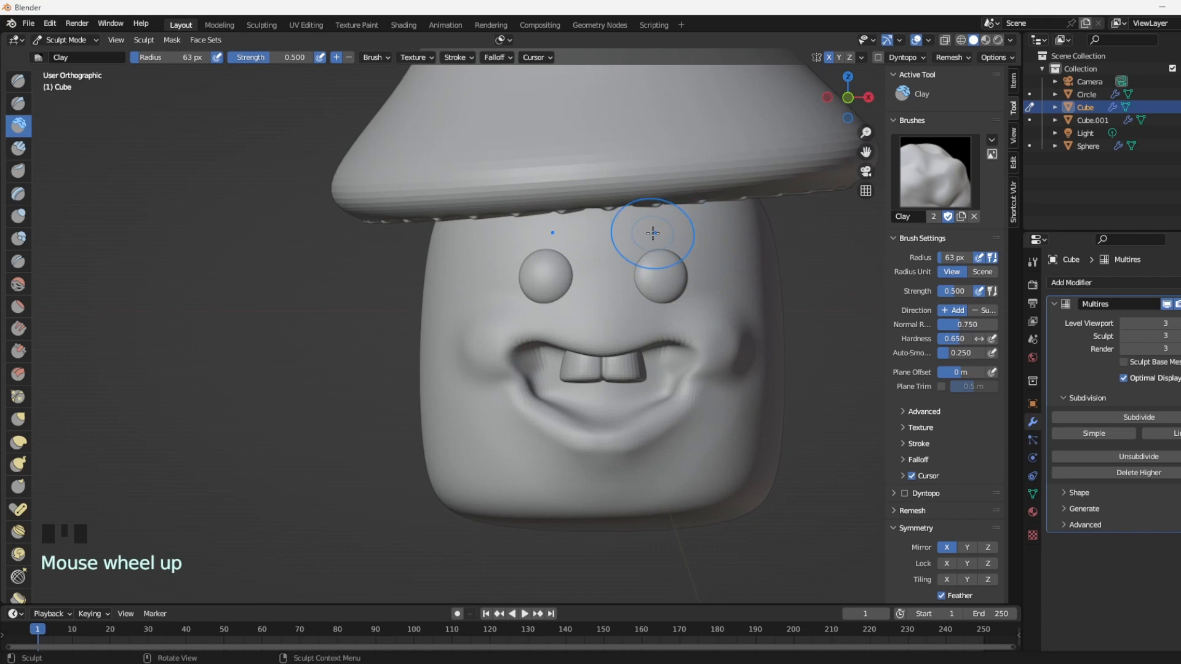
{"action": "mouse_move", "coordinate": [652, 233]}
{"action": "left_mouse_down"}
{"action": "mouse_move", "coordinate": [672, 240]}
{"action": "mouse_move", "coordinate": [687, 222]}
{"action": "mouse_move", "coordinate": [713, 250]}
{"action": "left_mouse_up"}
{"action": "left_click_drag", "start_coordinate": [639, 237], "coordinate": [609, 276], "text": "shift"}
{"action": "mouse_move", "coordinate": [609, 262]}
{"action": "left_mouse_down", "text": "shift"}
{"action": "mouse_move", "coordinate": [638, 226]}
{"action": "mouse_move", "coordinate": [601, 267]}
{"action": "mouse_move", "coordinate": [623, 324]}
{"action": "mouse_move", "coordinate": [631, 286]}
{"action": "left_mouse_up", "text": "shift"}
{"action": "mouse_move", "coordinate": [627, 276]}
{"action": "left_mouse_down", "text": "shift"}
{"action": "mouse_move", "coordinate": [603, 233]}
{"action": "mouse_move", "coordinate": [584, 235]}
{"action": "left_mouse_up", "text": "shift"}
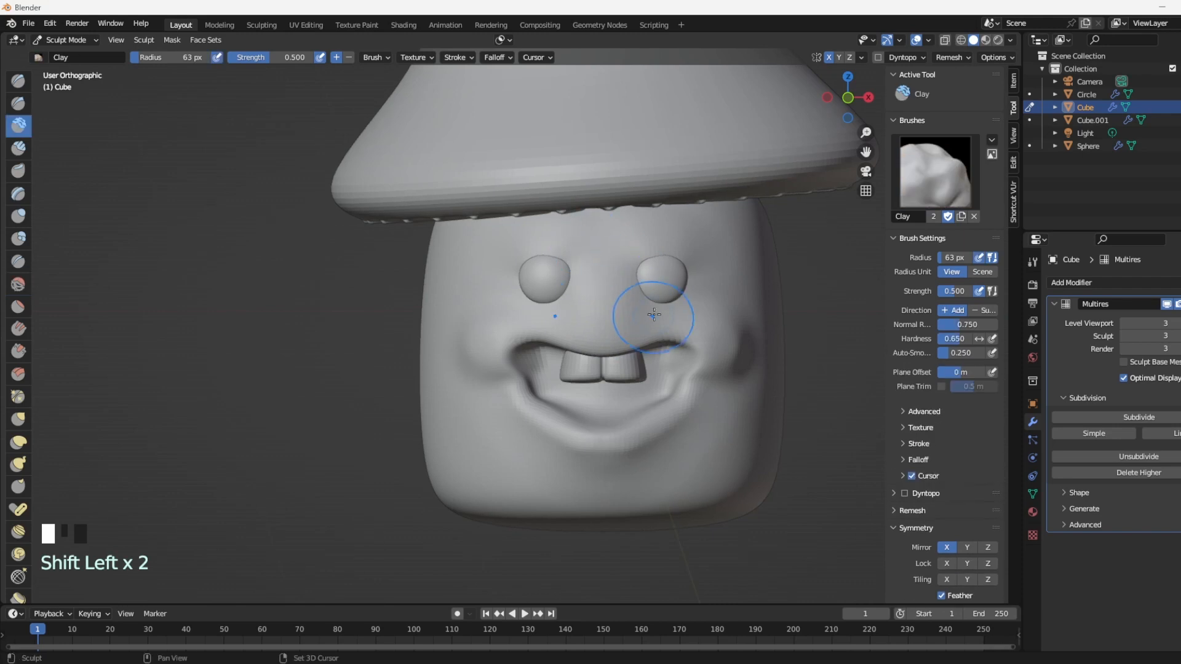
Return the body to Object Mode and apply its Multires modifier.
{"action": "mouse_move", "coordinate": [619, 382]}
{"action": "middle_mouse_down"}
{"action": "mouse_move", "coordinate": [590, 307]}
{"action": "mouse_move", "coordinate": [546, 298]}
{"action": "mouse_move", "coordinate": [645, 304]}
{"action": "middle_mouse_up"}
{"action": "scroll", "coordinate": [646, 303], "scroll_direction": "down", "scroll_amount": 2}
{"action": "scroll", "coordinate": [730, 383], "scroll_direction": "down", "scroll_amount": 2}
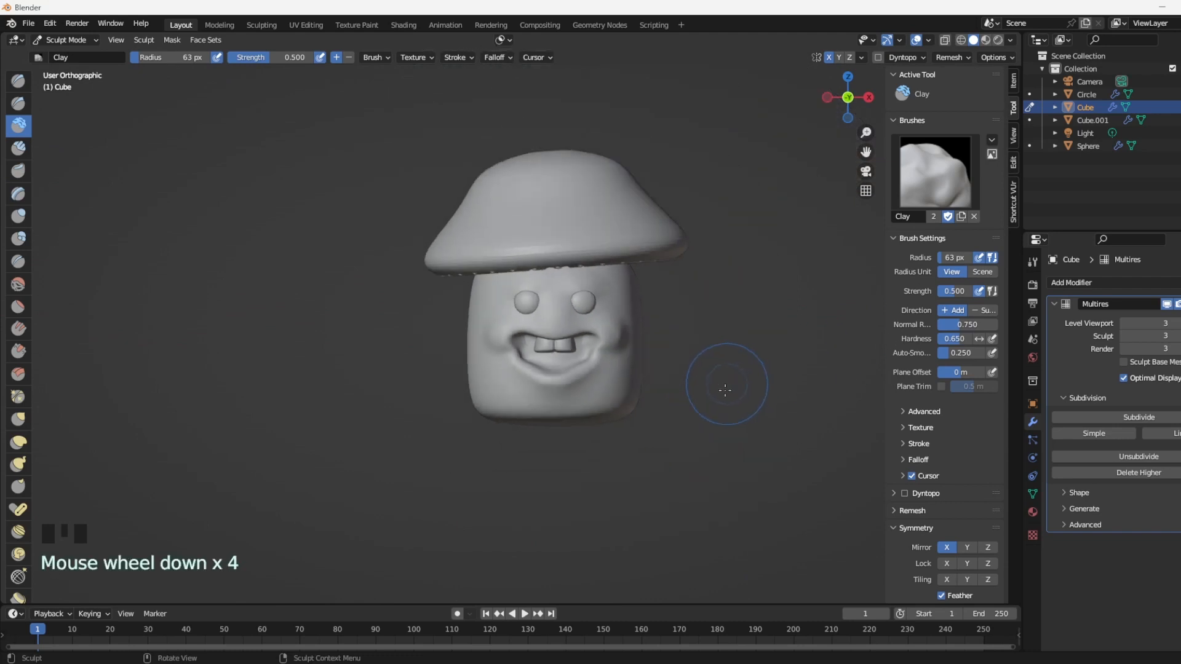
{"action": "middle_click_drag", "start_coordinate": [708, 393], "coordinate": [721, 395], "text": "shift"}
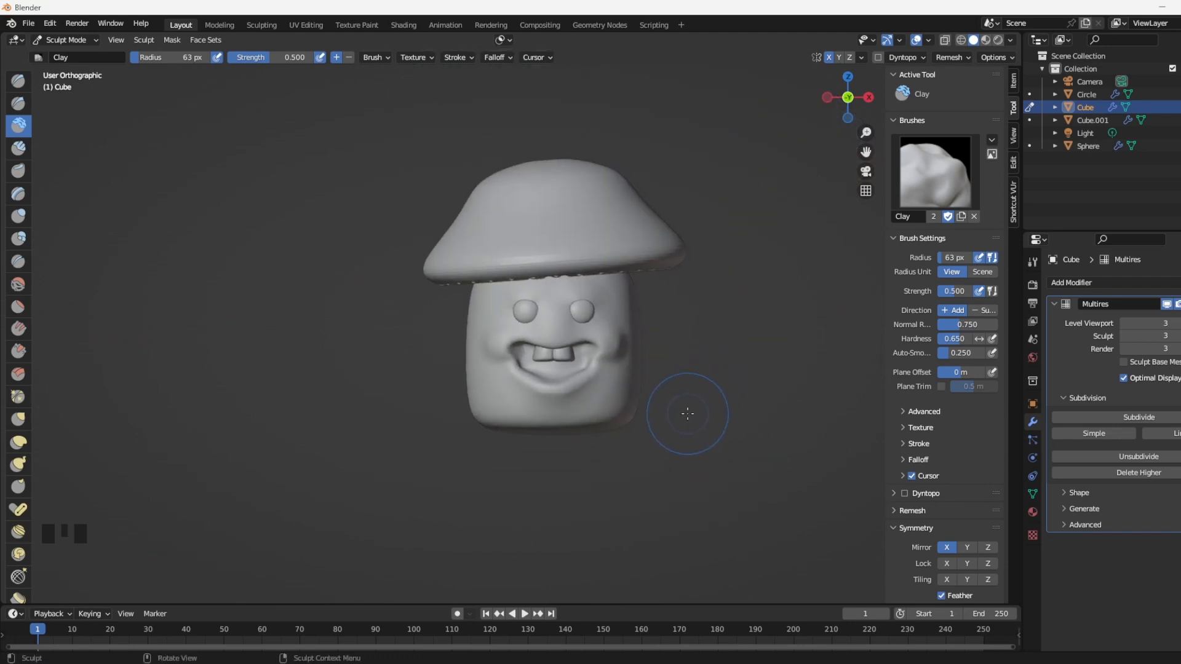
{"action": "middle_click_drag", "start_coordinate": [708, 402], "coordinate": [665, 401]}
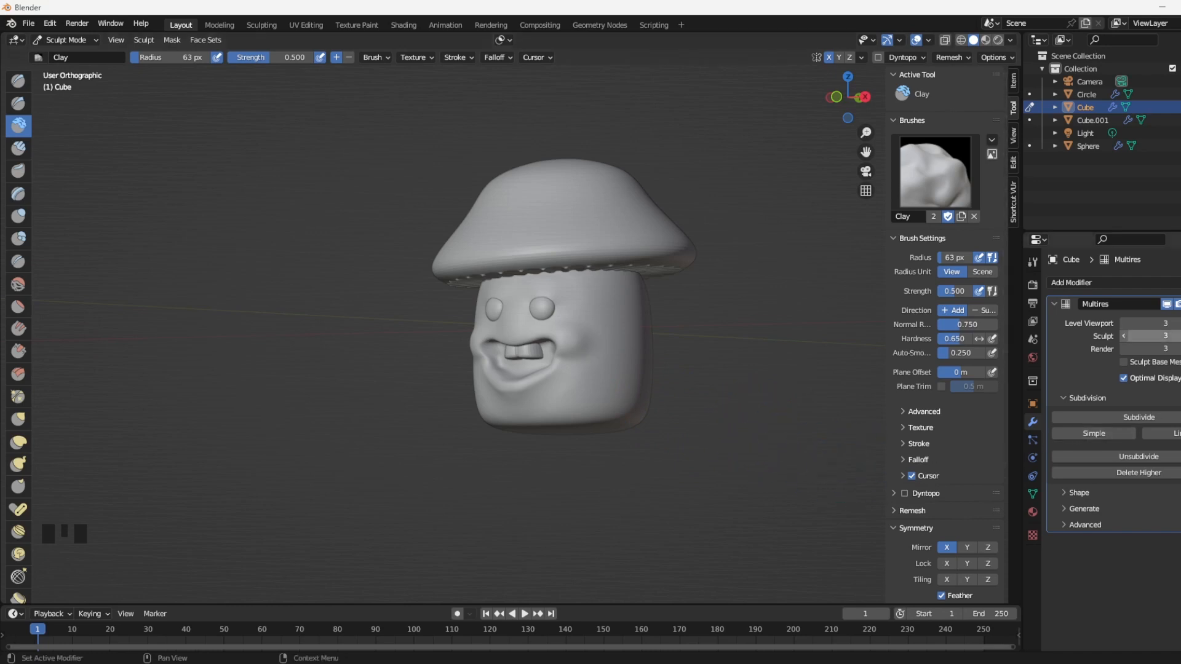
{"action": "left_click", "coordinate": [1178, 304]}
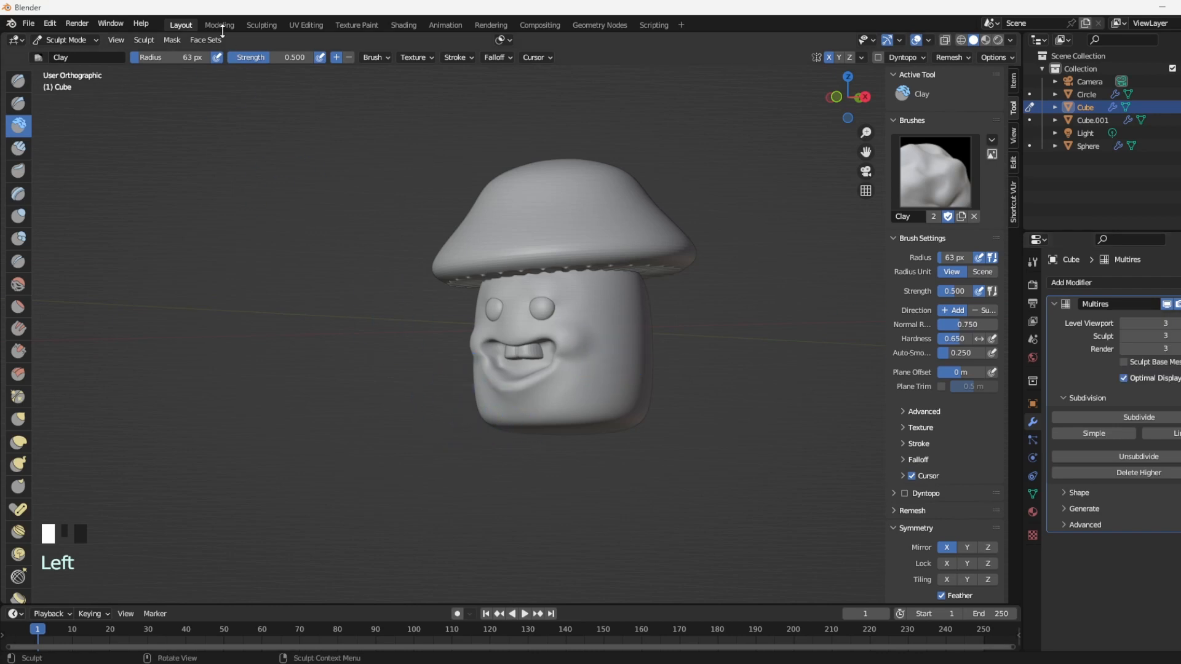
{"action": "left_click", "coordinate": [64, 39]}
{"action": "left_click", "coordinate": [70, 55]}
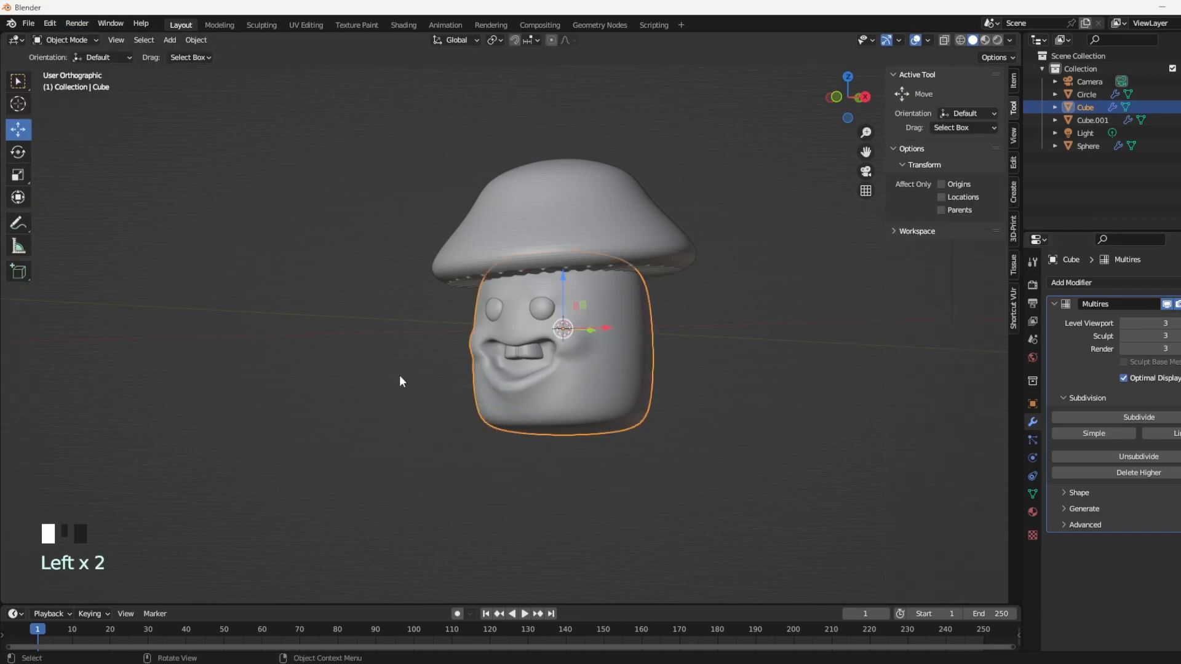
{"action": "left_click", "coordinate": [1178, 303]}
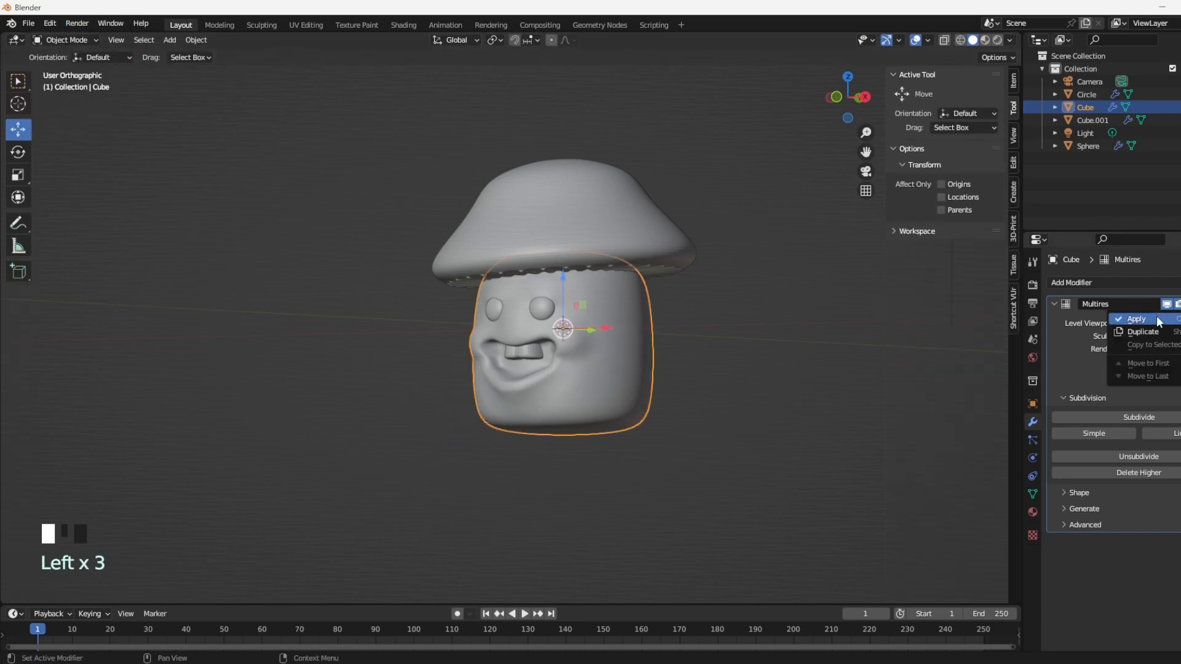
{"action": "left_click", "coordinate": [1136, 320]}
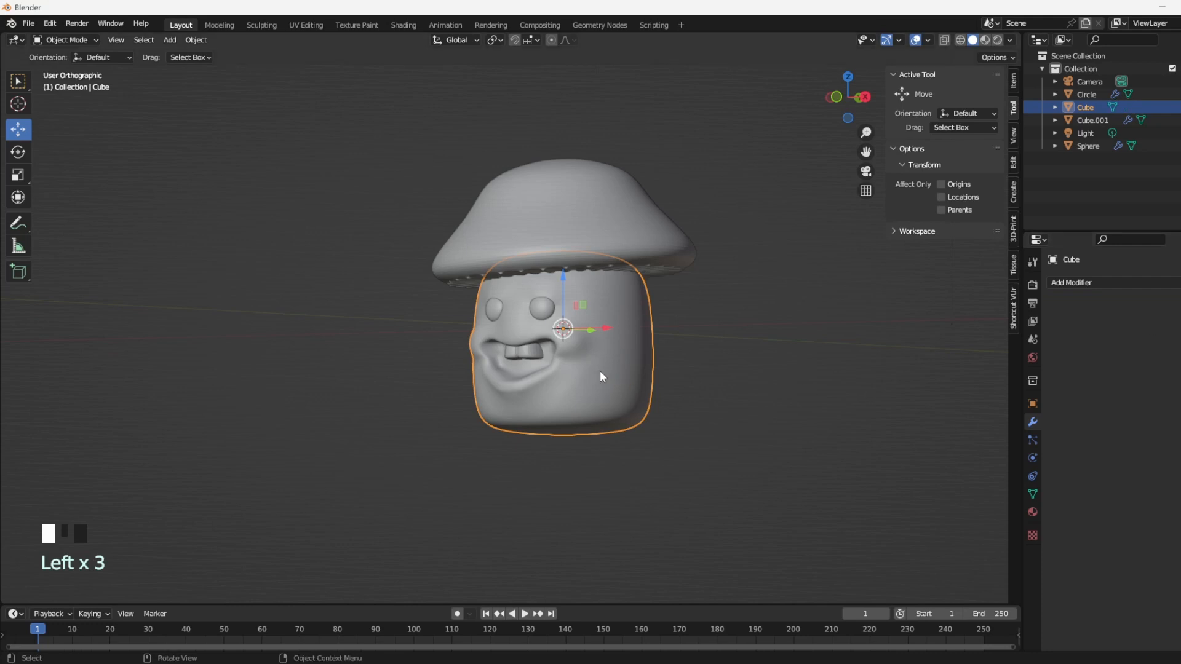
Apply the mushroom cap's Subdivision modifier.
{"action": "left_click", "coordinate": [588, 241]}
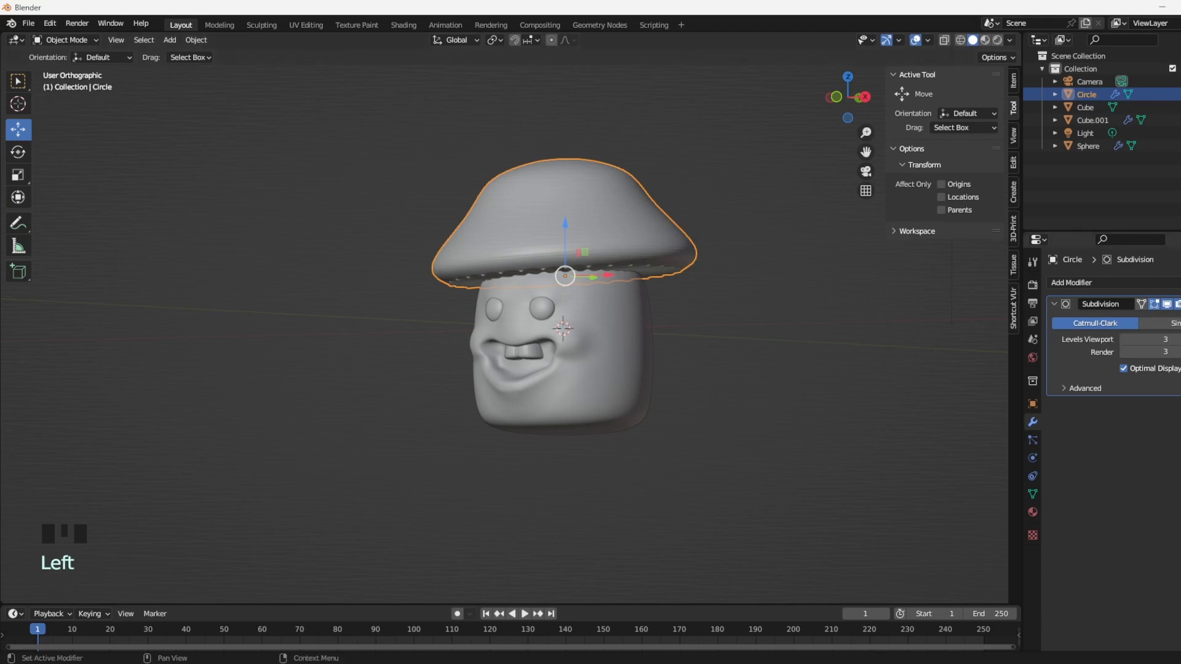
{"action": "left_click", "coordinate": [1175, 304]}
{"action": "left_click", "coordinate": [1161, 321]}
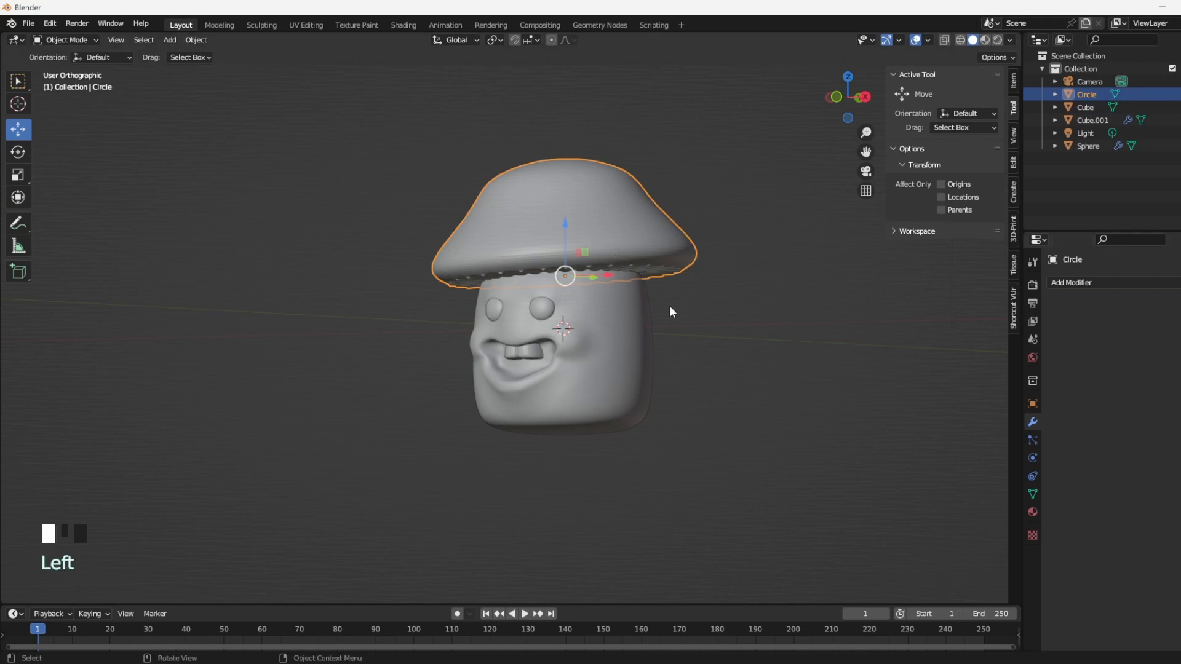
Apply both the Subdivision and Mirror modifiers on the eyes.
{"action": "left_click", "coordinate": [532, 311]}
{"action": "left_click", "coordinate": [1178, 303]}
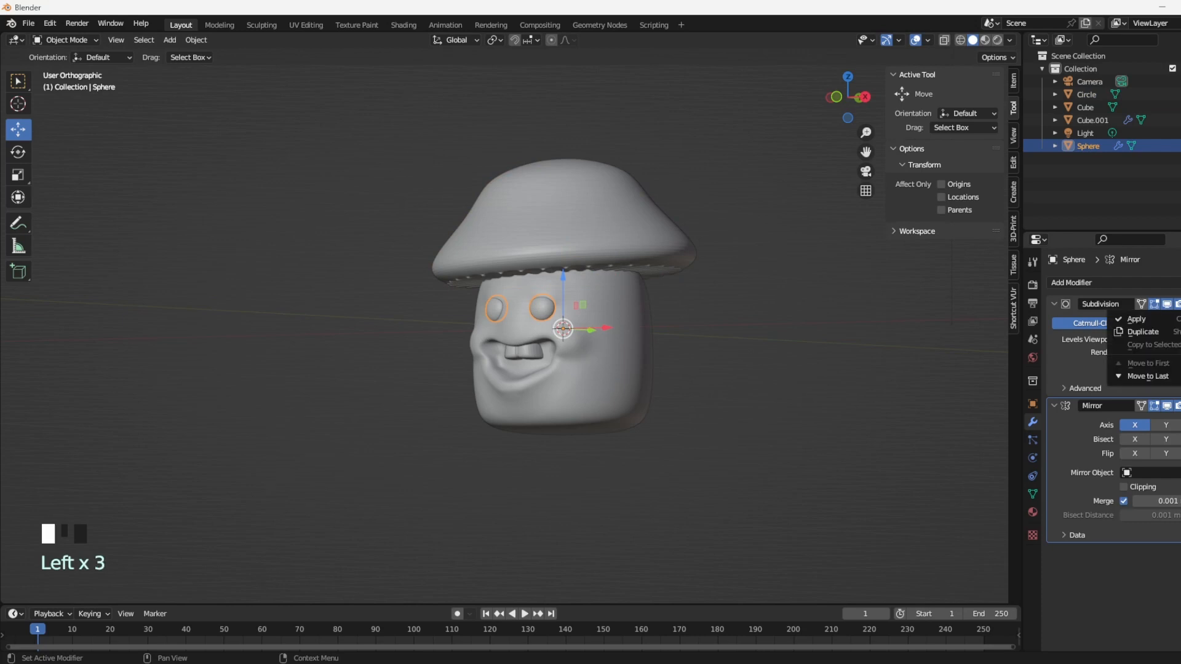
{"action": "left_click", "coordinate": [1171, 321]}
{"action": "left_click", "coordinate": [1178, 304]}
{"action": "left_click", "coordinate": [1171, 320]}
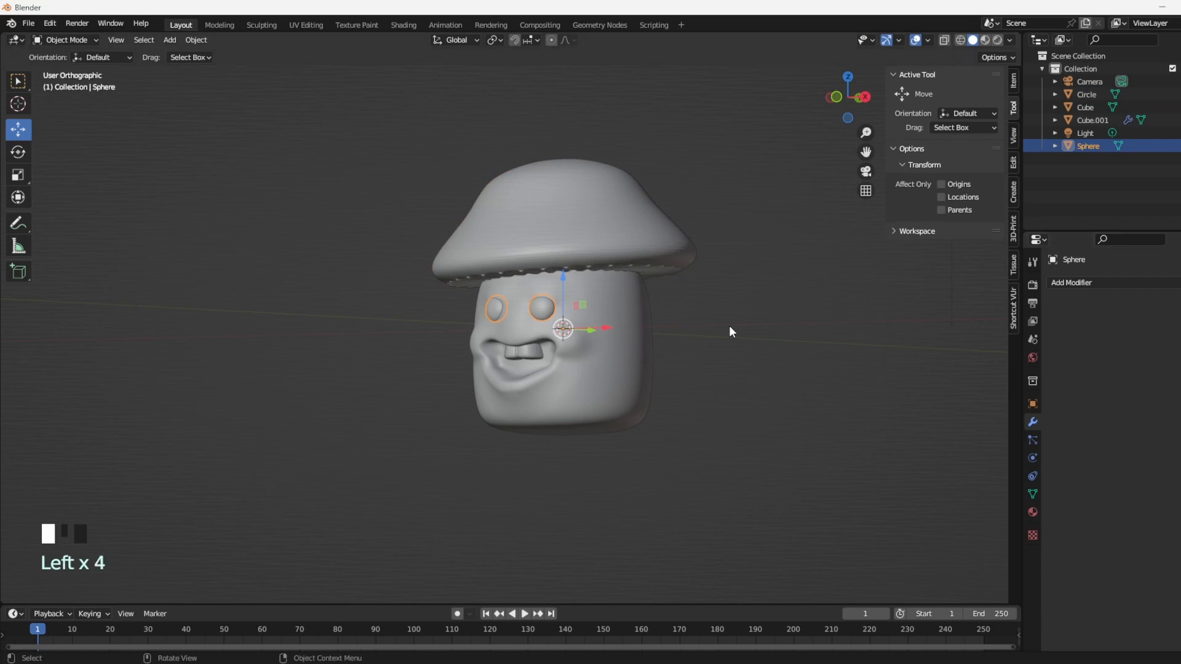
Apply the Subdivision modifier on the front teeth.
{"action": "left_click", "coordinate": [516, 355]}
{"action": "left_click", "coordinate": [1178, 303]}
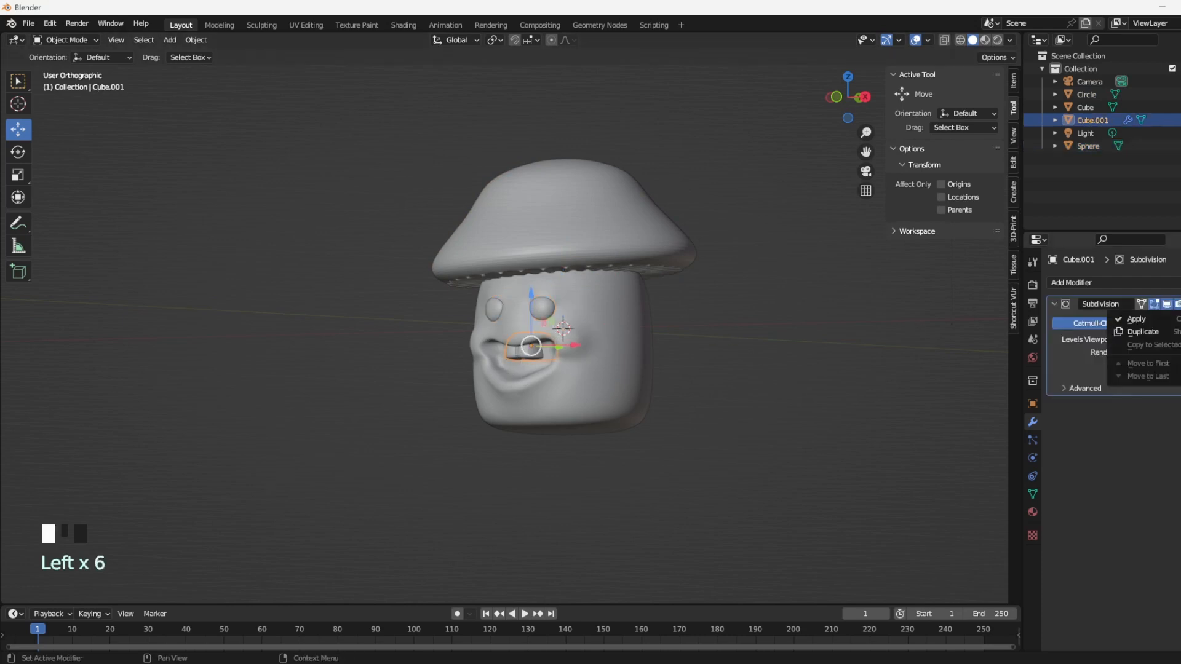
{"action": "left_click", "coordinate": [1171, 321]}
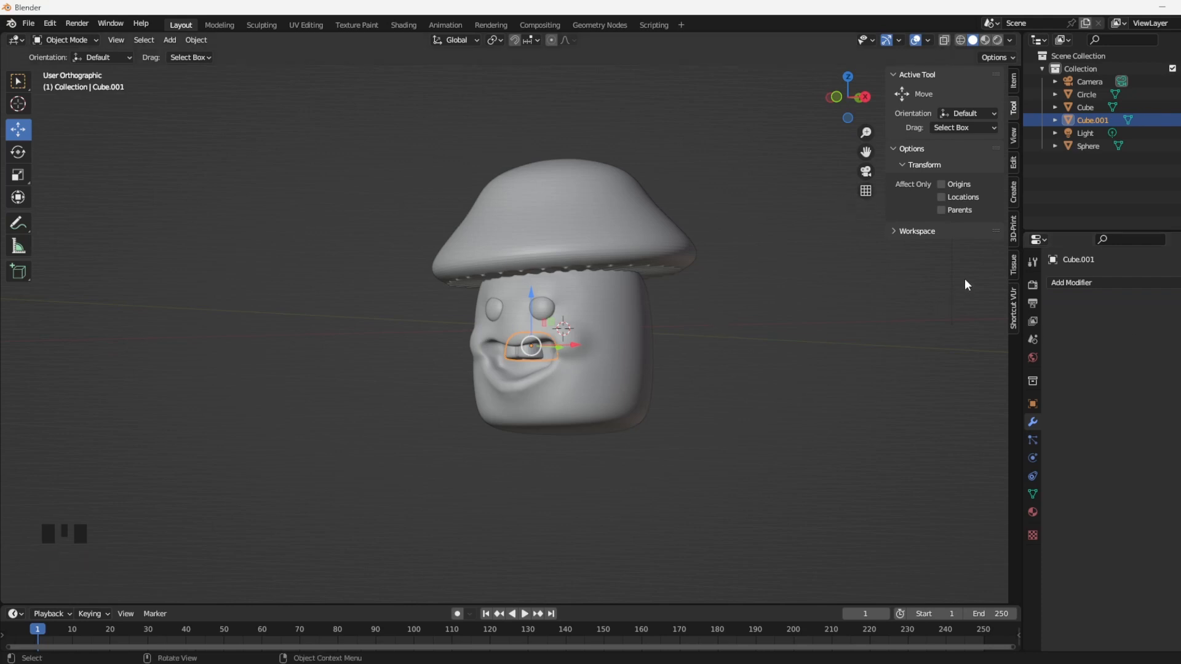
Merge the eyes into the body with Bool Tool's Auto Boolean Union, keeping the body as the active object.
{"action": "left_click", "coordinate": [1013, 165]}
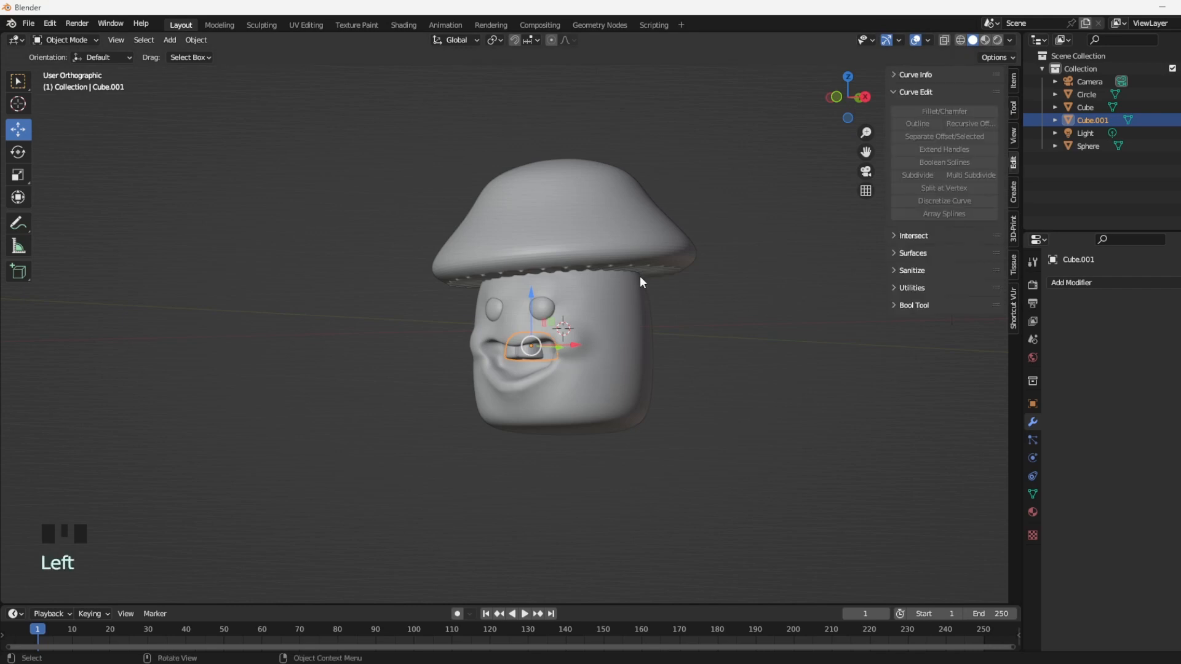
{"action": "scroll", "coordinate": [699, 336], "scroll_direction": "up", "scroll_amount": 2}
{"action": "middle_click_drag", "start_coordinate": [699, 336], "coordinate": [723, 321]}
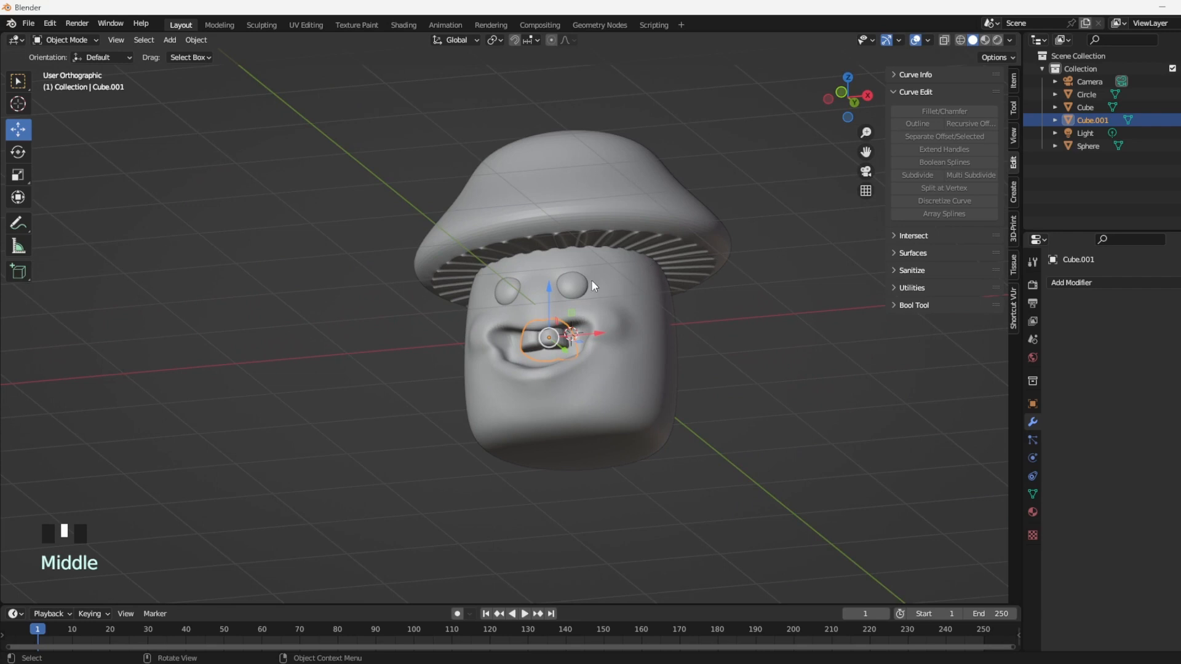
{"action": "left_click", "coordinate": [575, 284]}
{"action": "left_click", "coordinate": [652, 290], "text": "shift"}
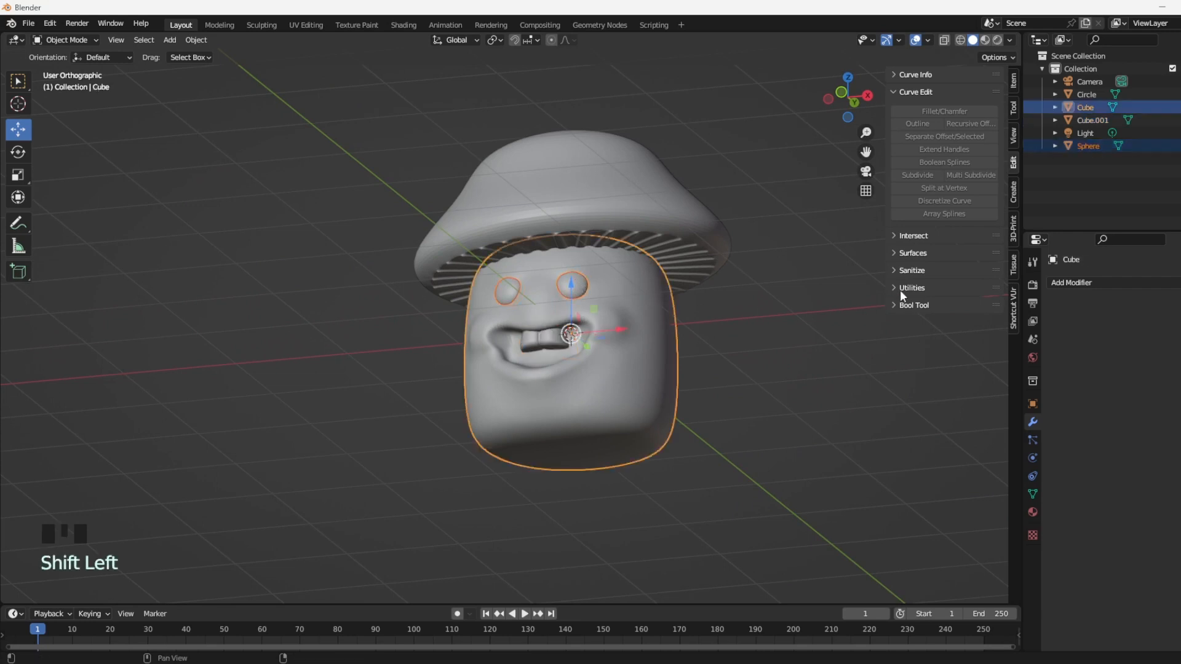
{"action": "left_click", "coordinate": [914, 307]}
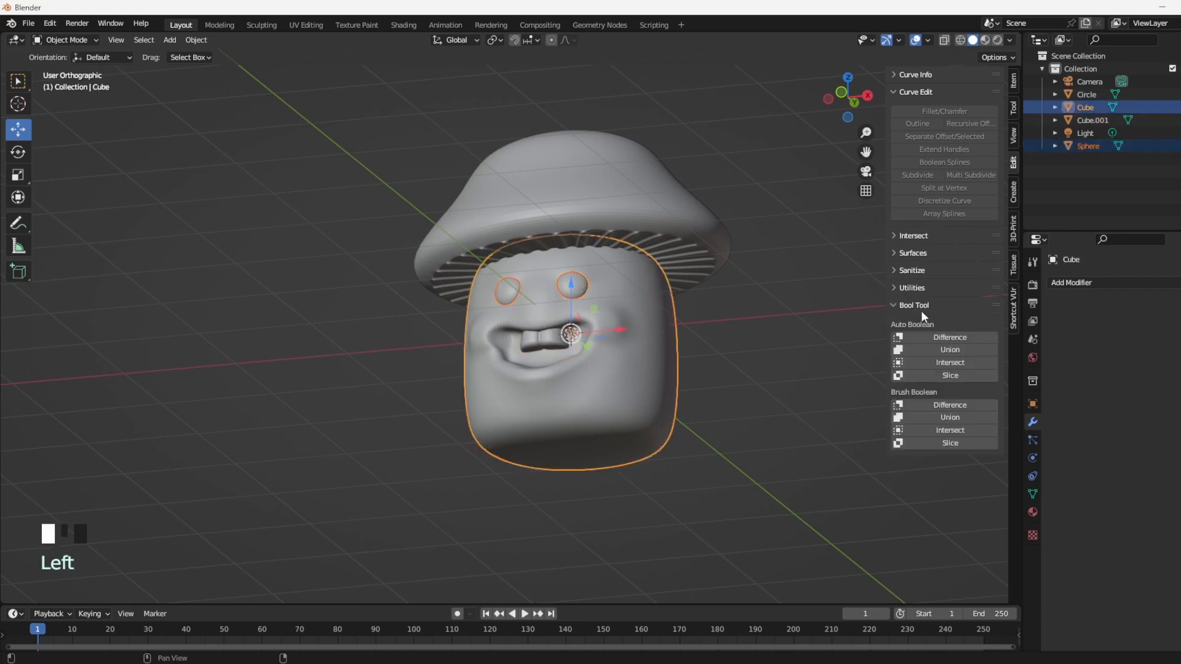
{"action": "left_click", "coordinate": [966, 349]}
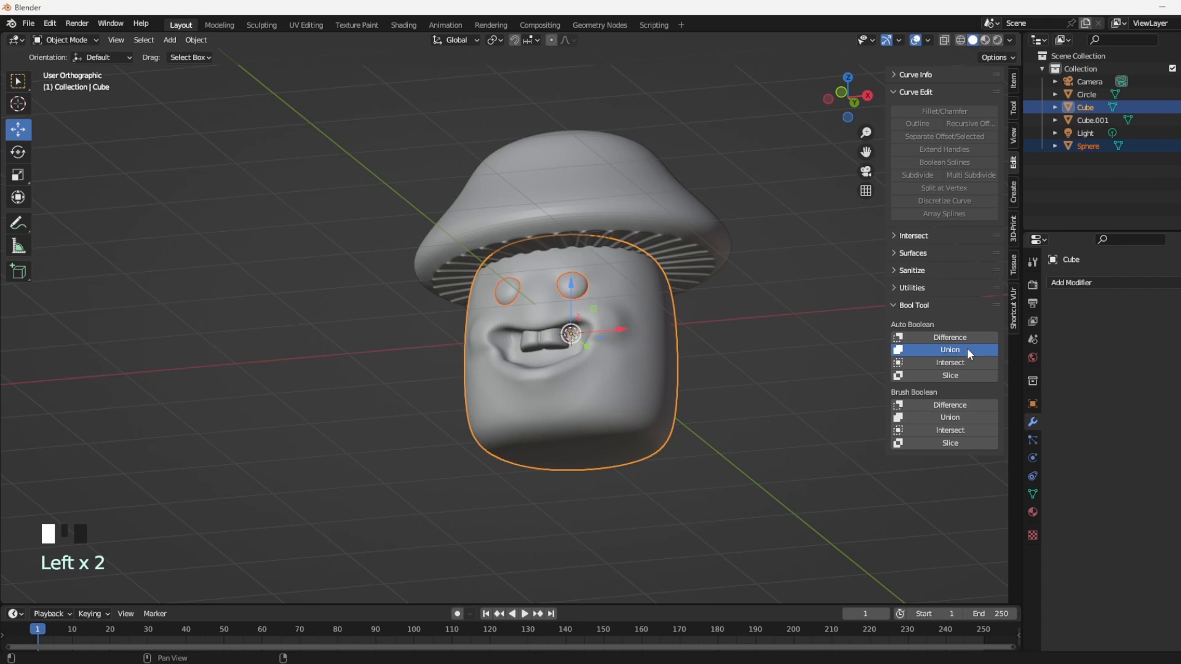
Merge the teeth into the body with an Auto Boolean Union.
{"action": "left_click", "coordinate": [543, 345]}
{"action": "left_click", "coordinate": [648, 301], "text": "shift"}
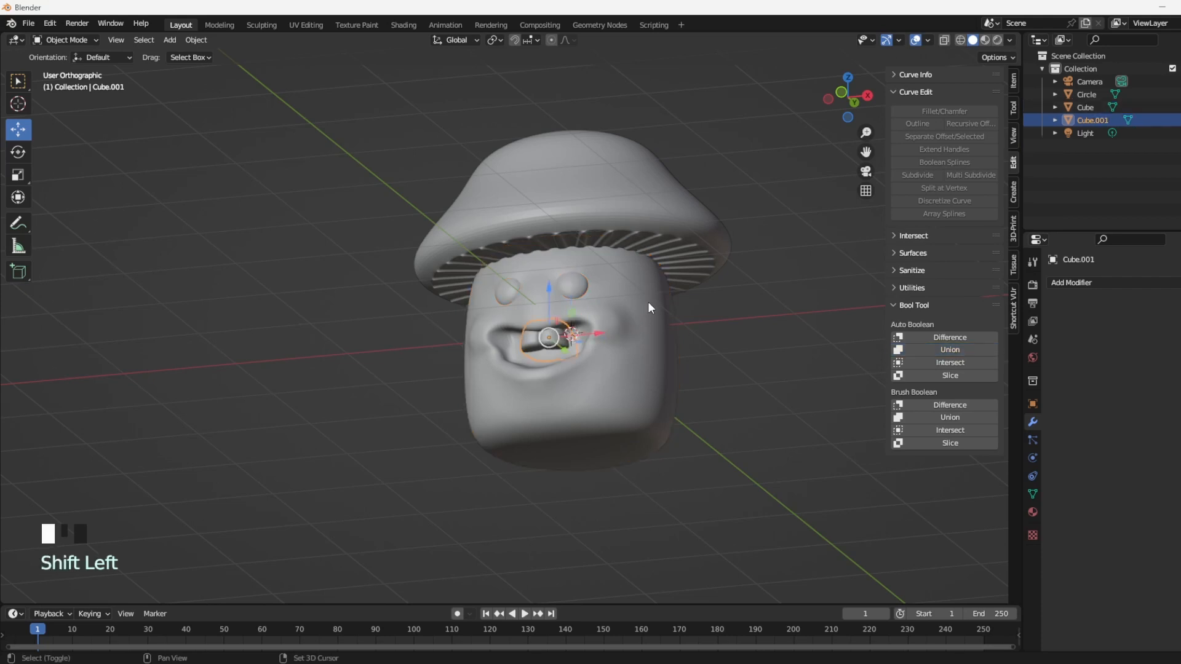
{"action": "left_click", "coordinate": [961, 349]}
Merge the cap into the body with an Auto Boolean Union.
{"action": "left_click", "coordinate": [621, 167]}
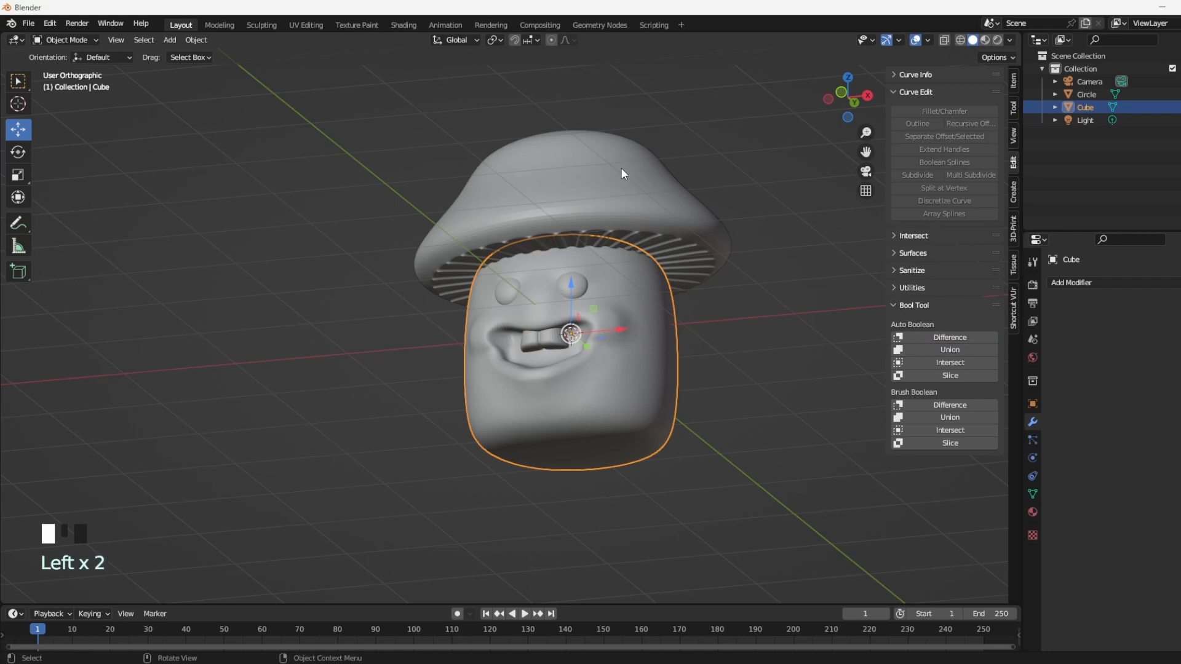
{"action": "left_click", "coordinate": [655, 289], "text": "shift"}
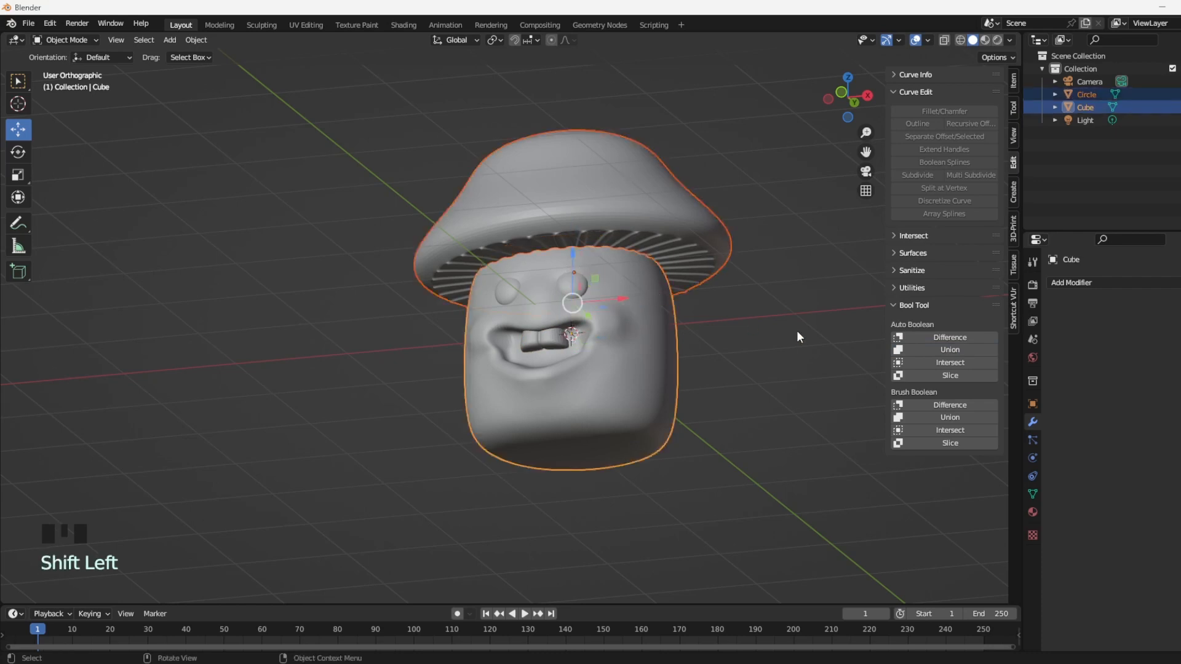
{"action": "left_click", "coordinate": [950, 350]}
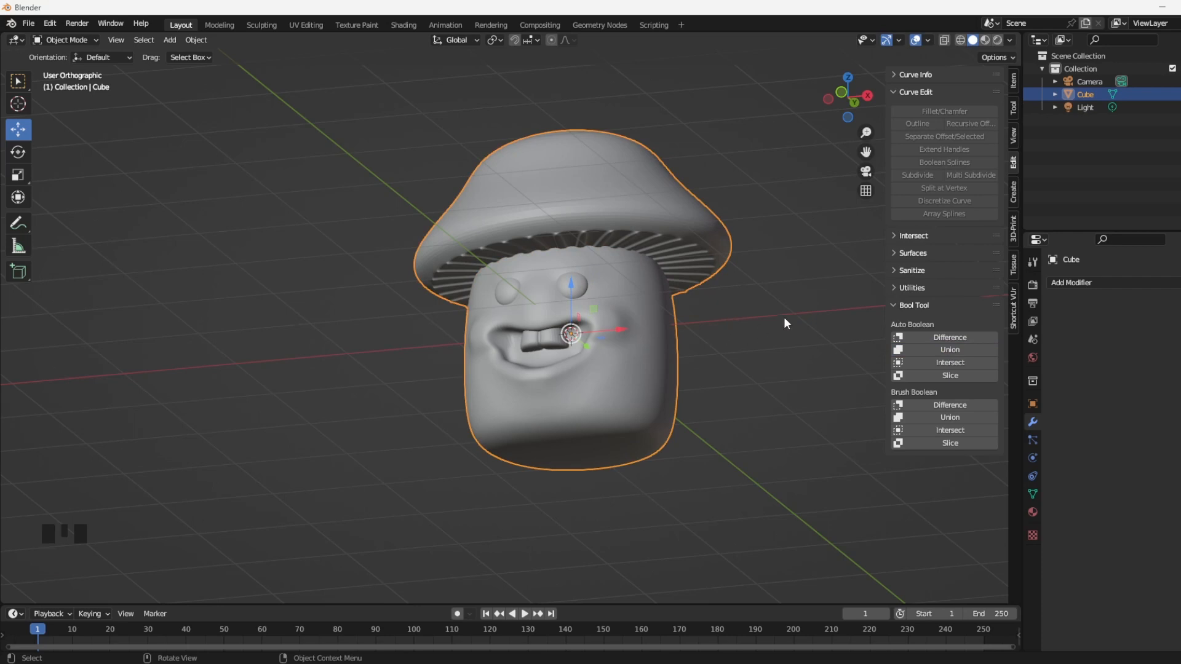
Run all of the 3D-Print mesh checks on the merged mushroom.
{"action": "middle_click_drag", "start_coordinate": [830, 282], "coordinate": [833, 330]}
{"action": "left_click", "coordinate": [1012, 225]}
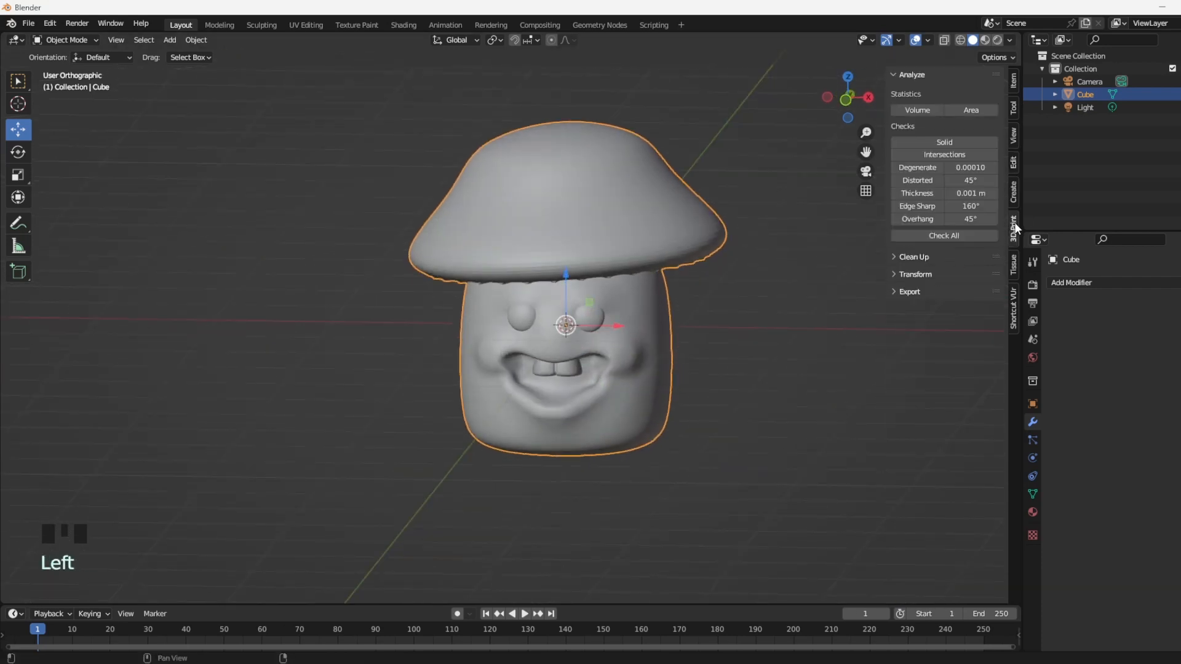
{"action": "left_click", "coordinate": [944, 235]}
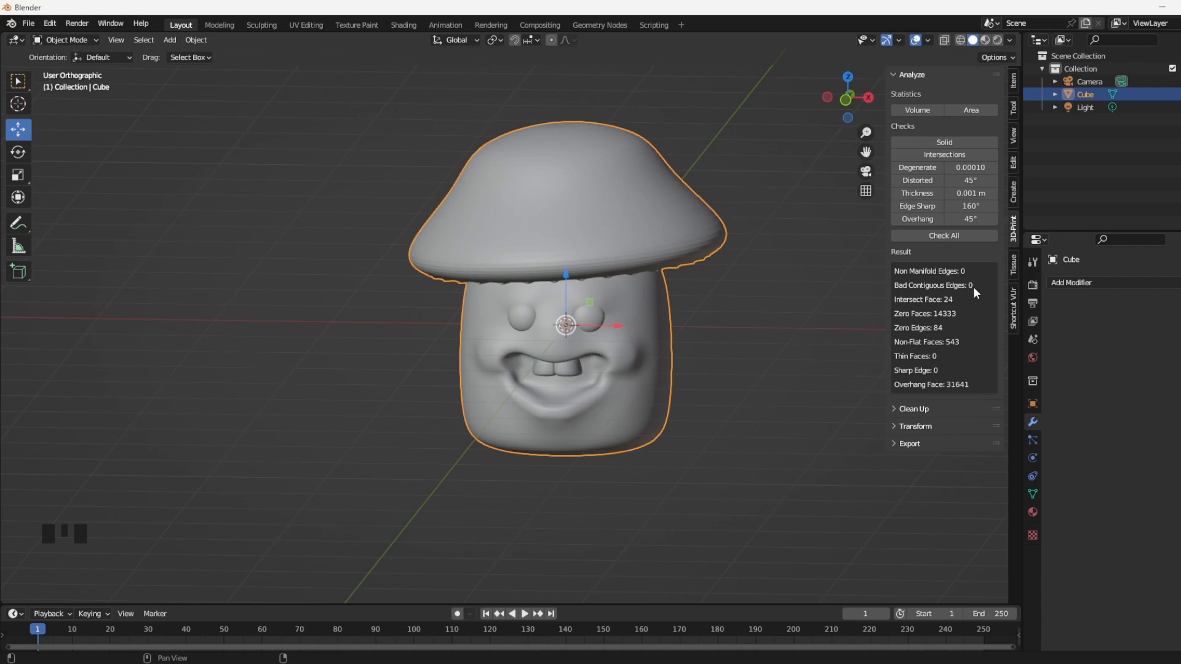
Clean up the merged mushroom mesh with the 3D-Print Make Manifold operation.
{"action": "left_click", "coordinate": [920, 411]}
{"action": "left_click", "coordinate": [945, 443]}
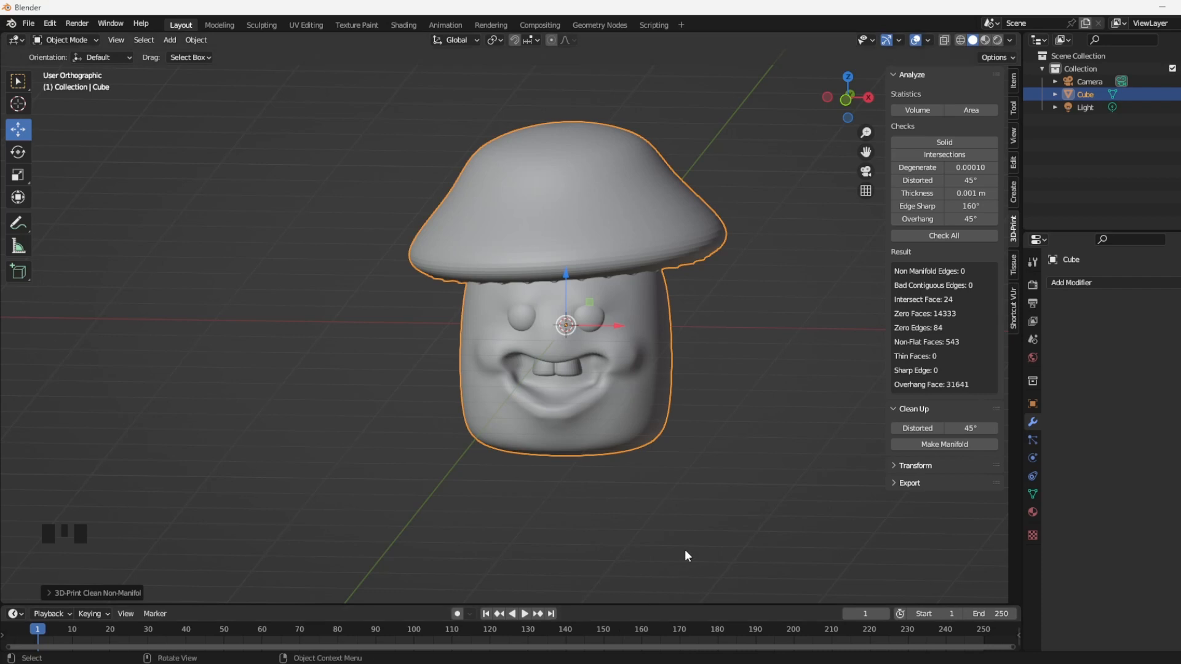
{"action": "mouse_move", "coordinate": [756, 394]}
{"action": "middle_mouse_down"}
{"action": "mouse_move", "coordinate": [763, 365]}
{"action": "mouse_move", "coordinate": [715, 371]}
{"action": "mouse_move", "coordinate": [765, 375]}
{"action": "middle_mouse_up"}
{"action": "middle_click_drag", "start_coordinate": [714, 338], "coordinate": [729, 310]}
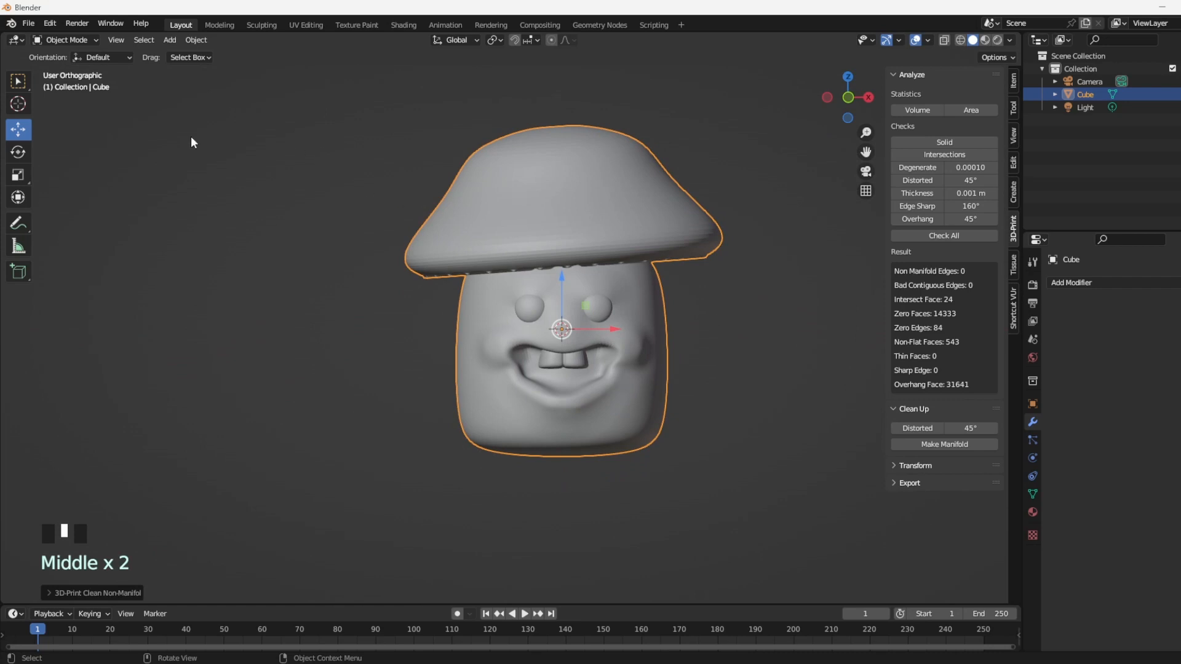
Start an STL export of the mushroom and choose the Pictures folder as its destination.
{"action": "left_click", "coordinate": [28, 24]}
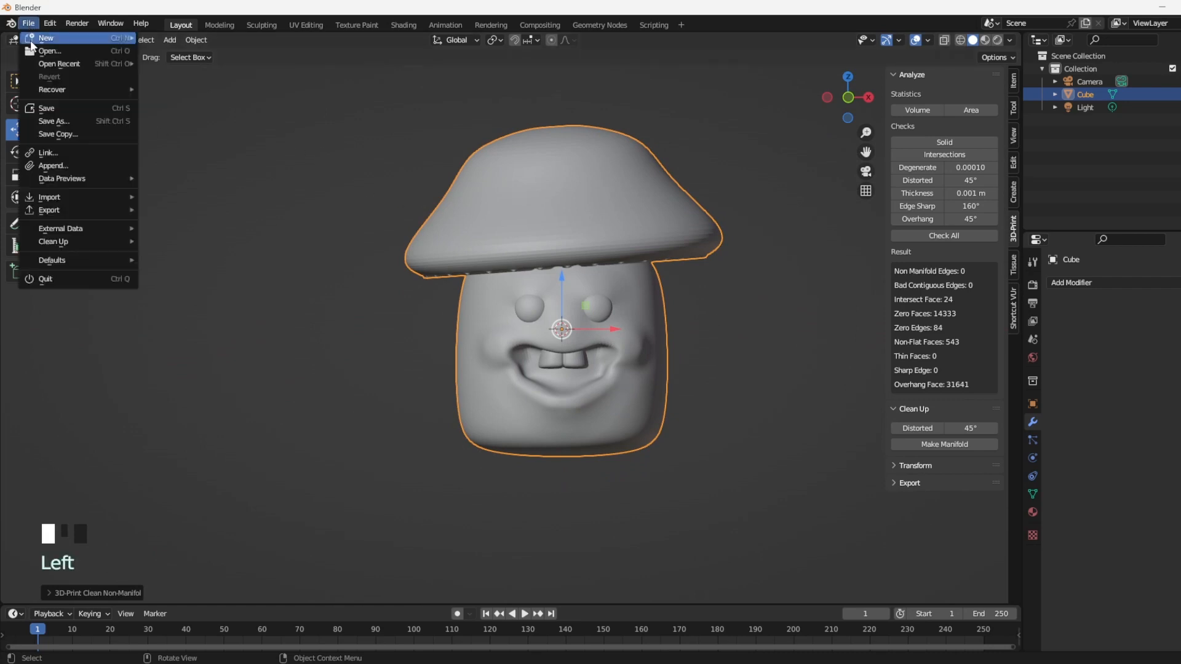
{"action": "mouse_move", "coordinate": [70, 212]}
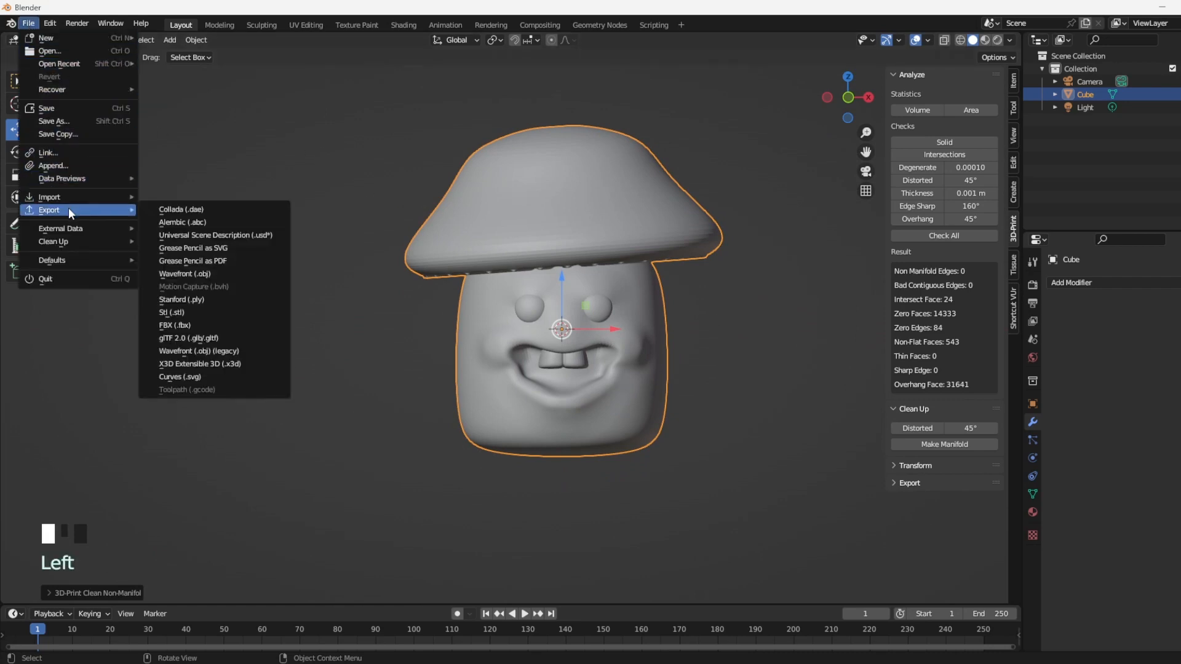
{"action": "left_click", "coordinate": [212, 312]}
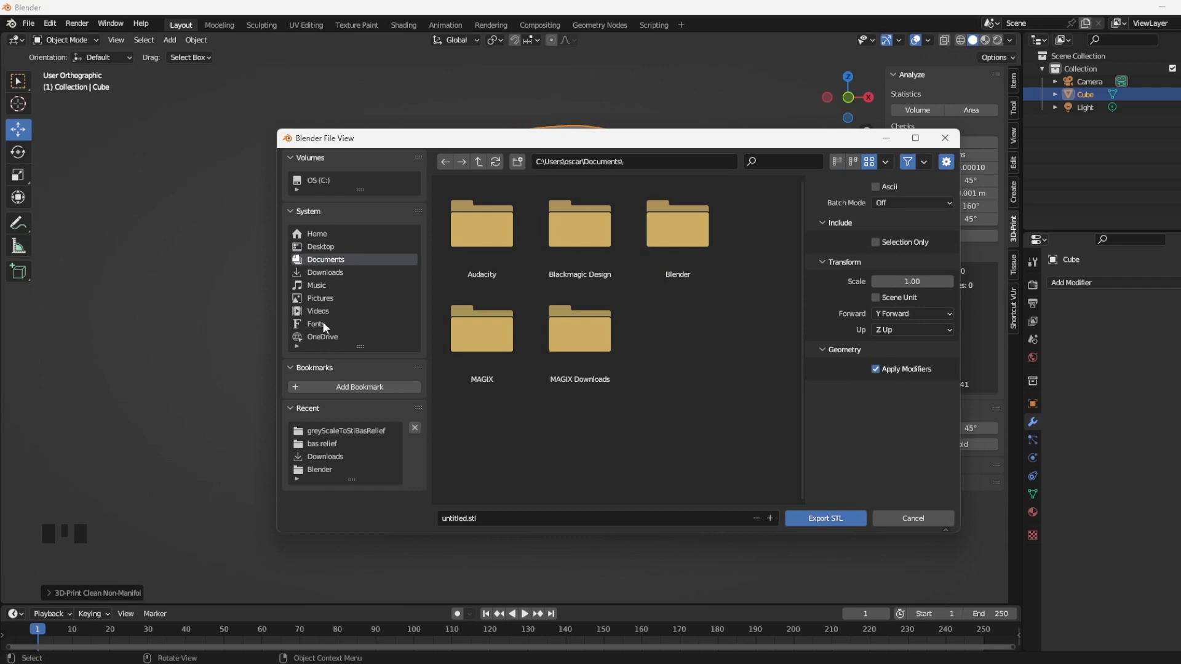
{"action": "left_click", "coordinate": [322, 298]}
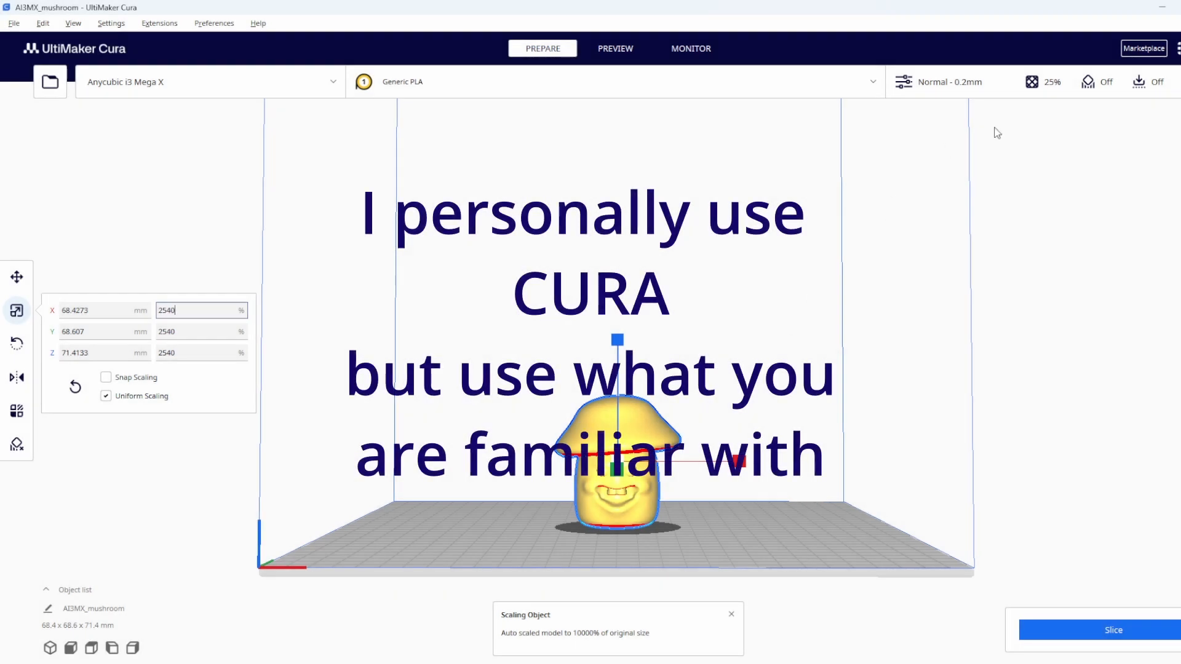
In UltiMaker Cura, set the mushroom print's infill density to 20%.
{"action": "left_click", "coordinate": [940, 81]}
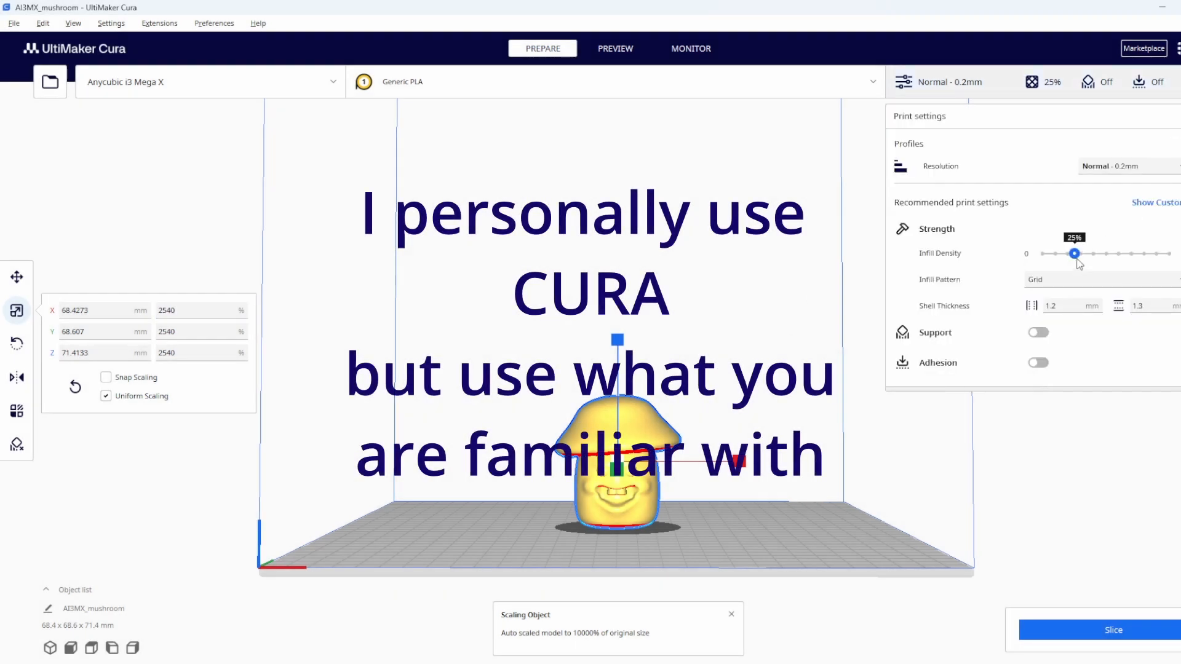
{"action": "left_click_drag", "start_coordinate": [1075, 254], "coordinate": [1064, 259]}
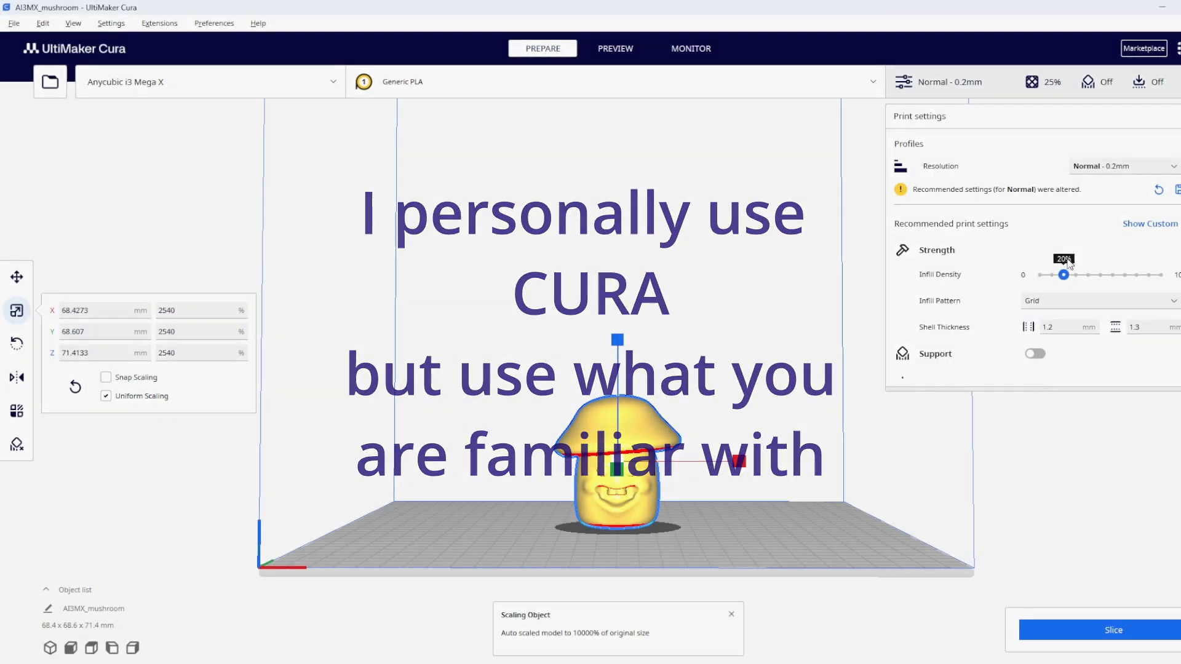
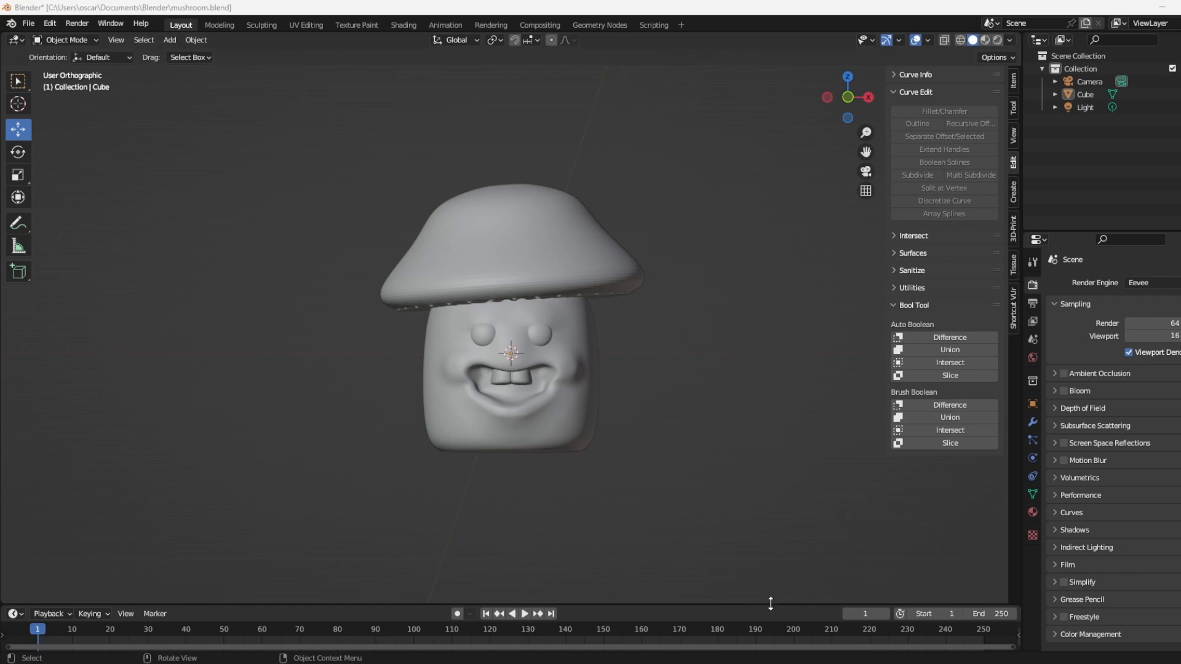
Back in Blender, enlarge the timeline area below the viewport and change it into a Shader Editor.
{"action": "left_click_drag", "start_coordinate": [772, 605], "coordinate": [770, 392]}
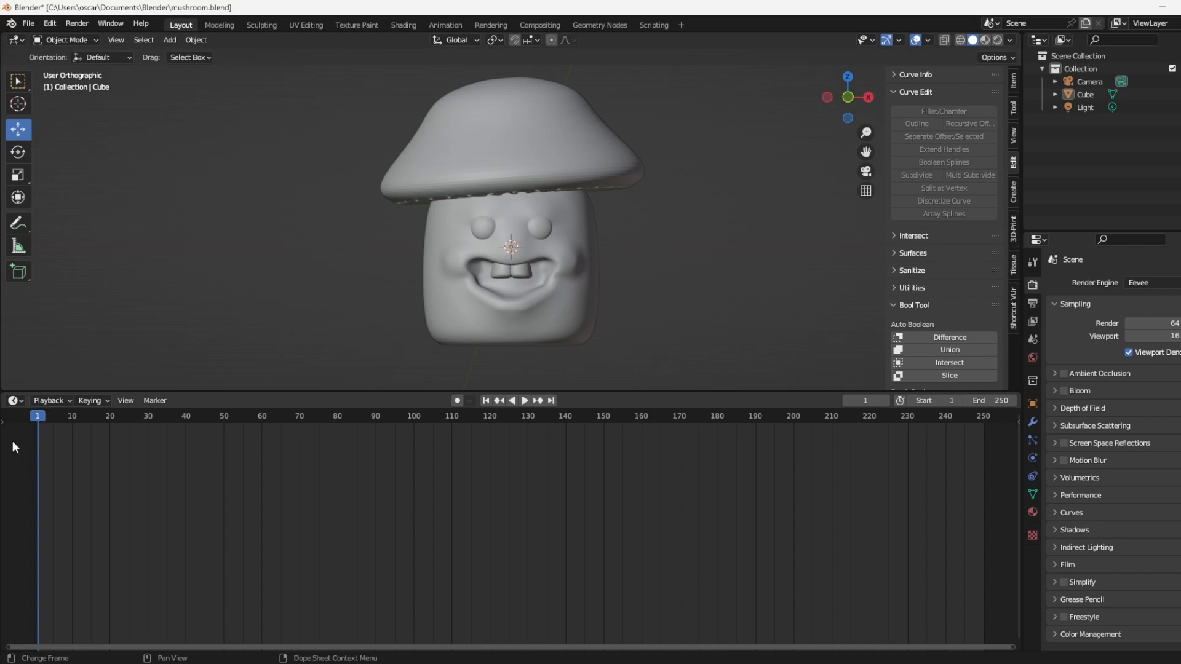
{"action": "left_click", "coordinate": [14, 401]}
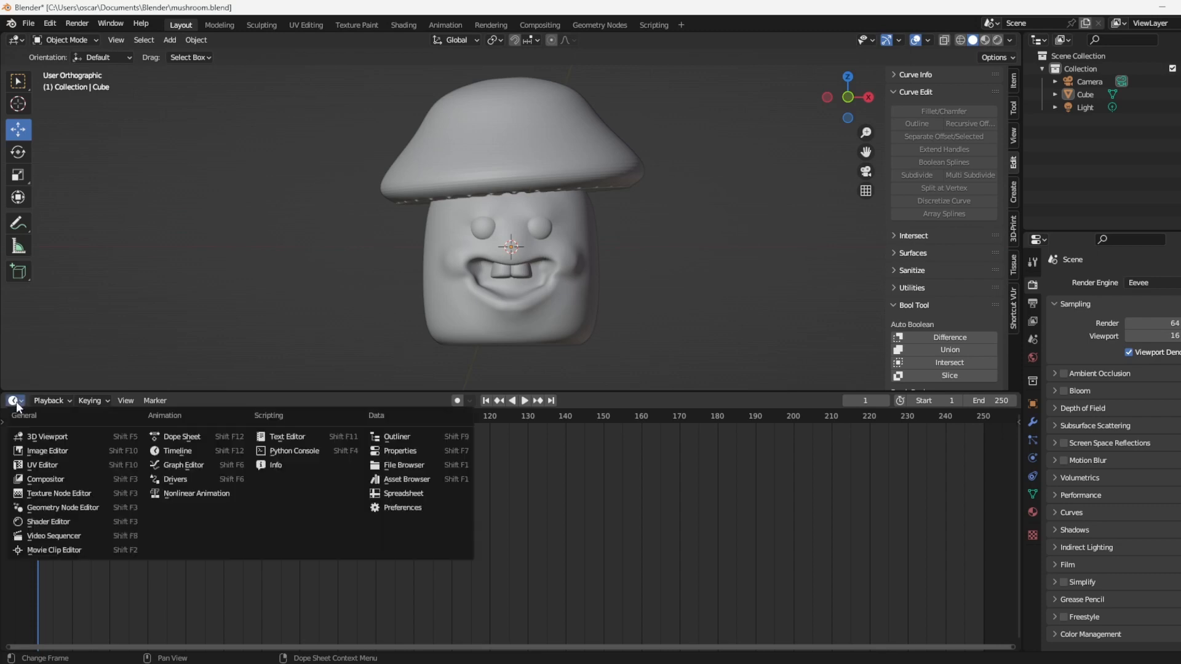
{"action": "left_click", "coordinate": [43, 521]}
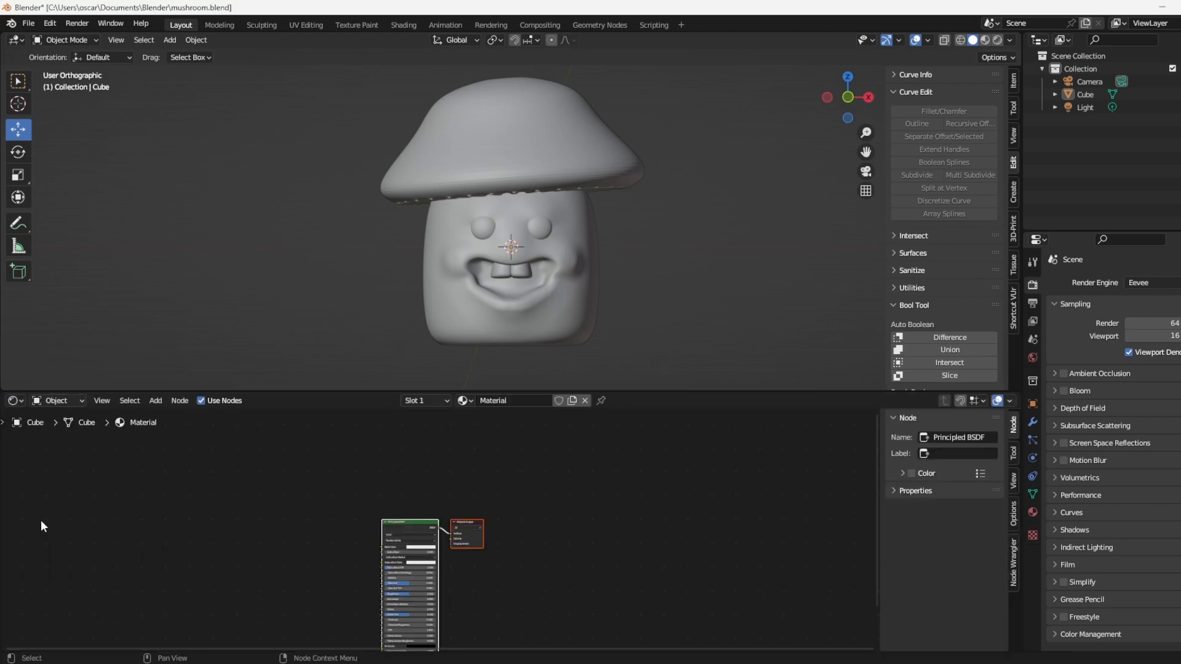
Delete the Principled BSDF node from the mushroom's material.
{"action": "middle_click_drag", "start_coordinate": [250, 541], "coordinate": [470, 469]}
{"action": "scroll", "coordinate": [585, 491], "scroll_direction": "up", "scroll_amount": 3}
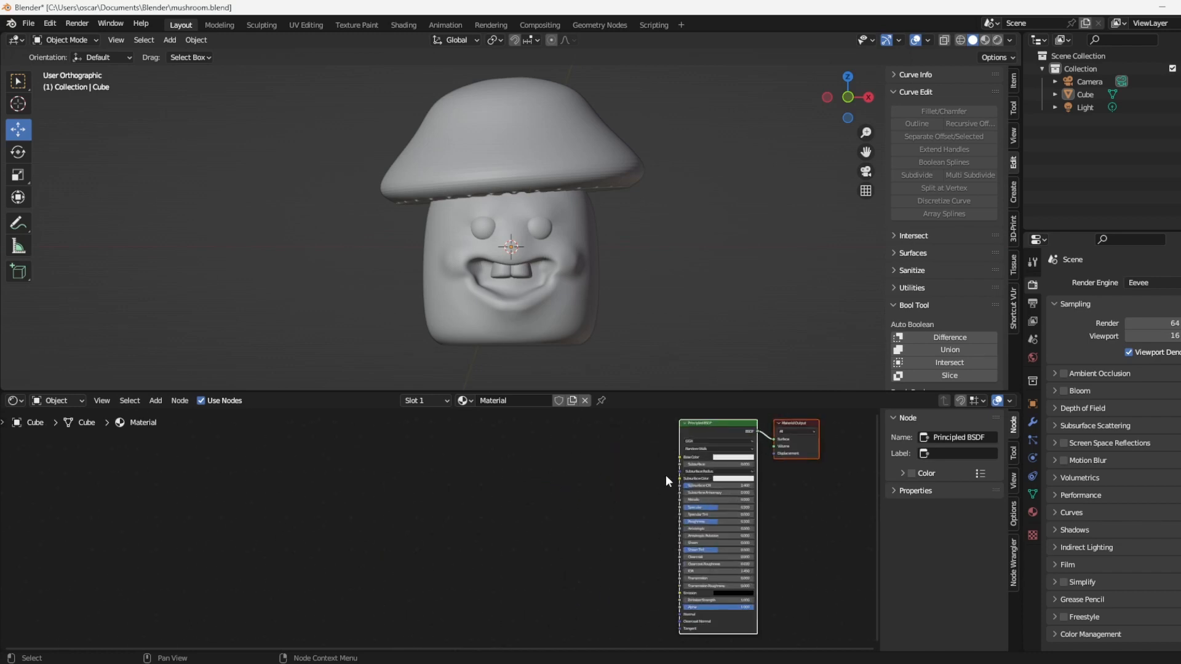
{"action": "middle_click_drag", "start_coordinate": [695, 492], "coordinate": [482, 562]}
{"action": "scroll", "coordinate": [483, 553], "scroll_direction": "up", "scroll_amount": 3}
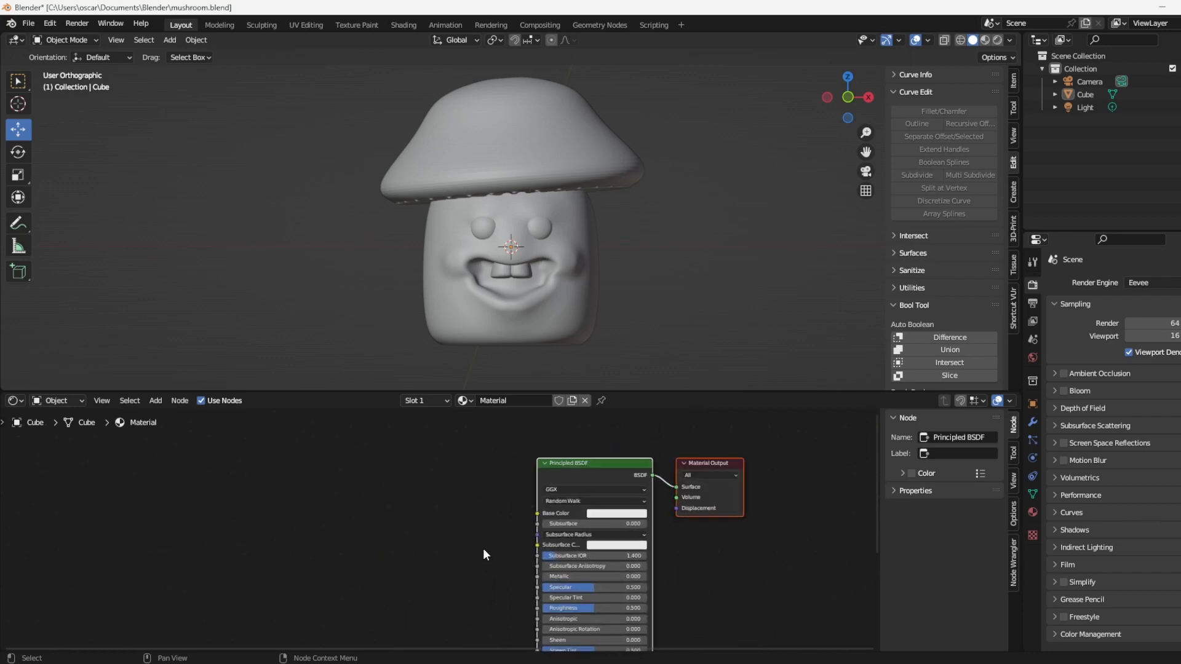
{"action": "left_click", "coordinate": [601, 474]}
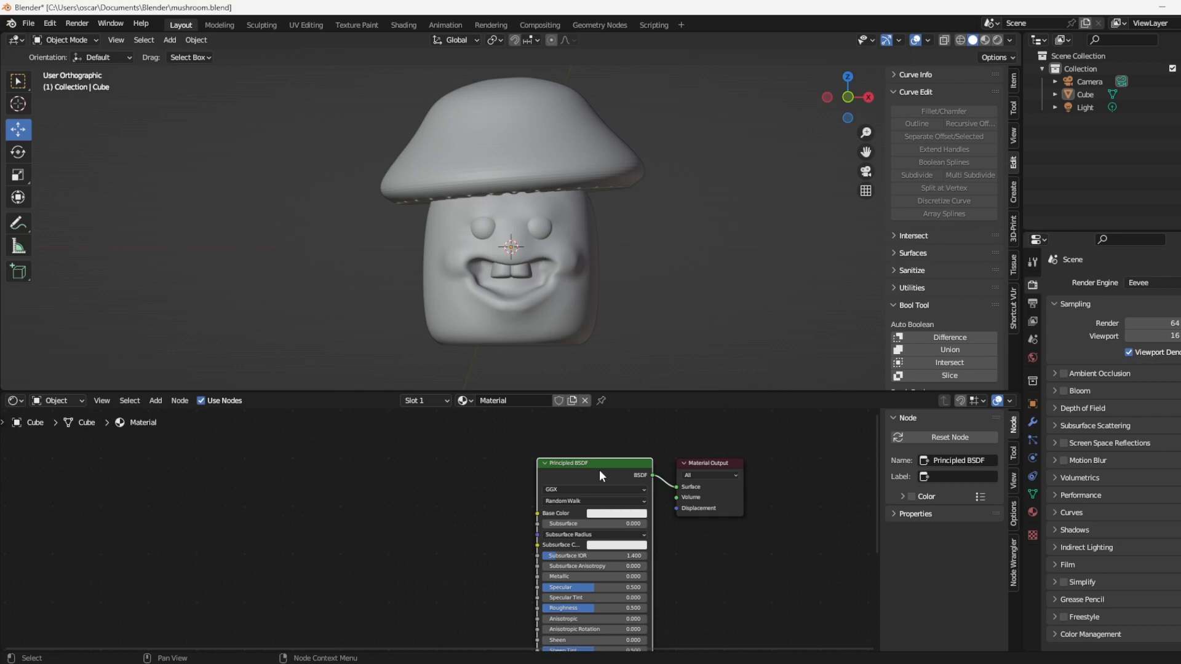
{"action": "key", "text": "x"}
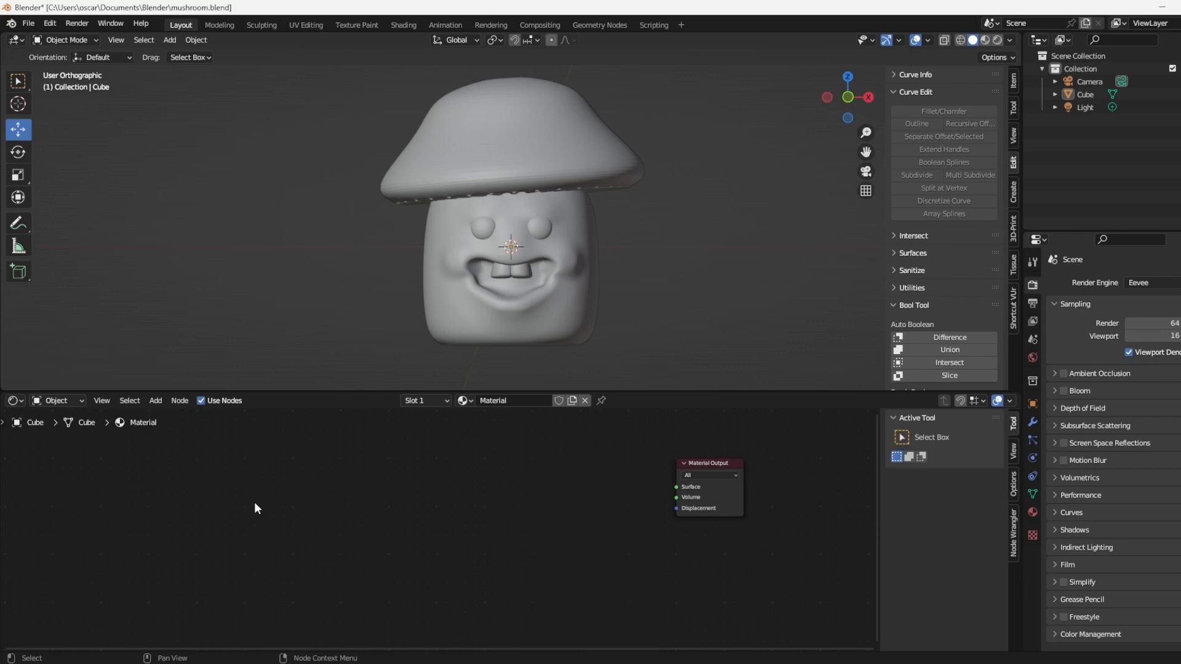
Add a Geometry node at the start of the mushroom's material node tree and a Separate XYZ node beside it.
{"action": "left_click", "coordinate": [156, 400]}
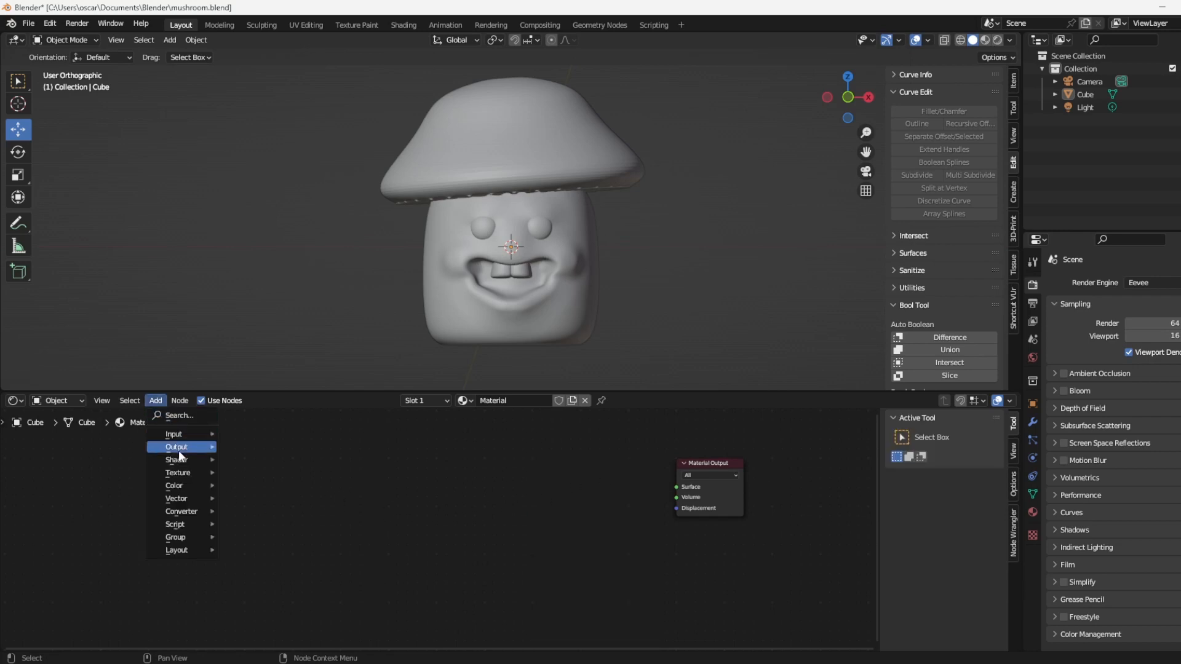
{"action": "mouse_move", "coordinate": [179, 449]}
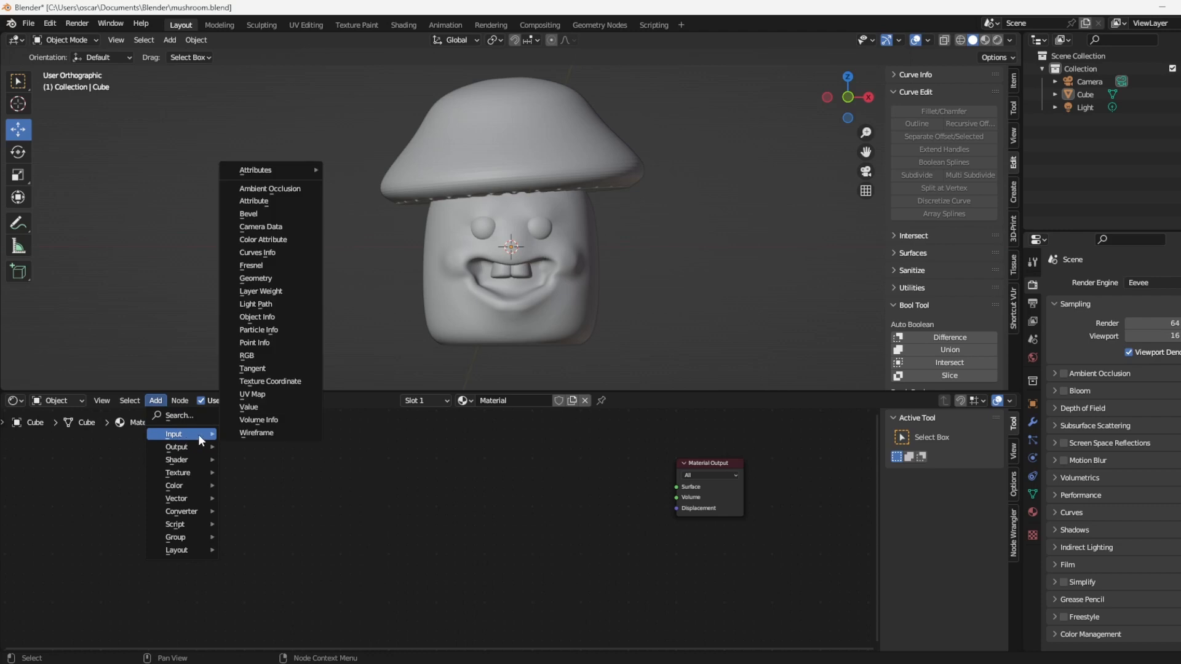
{"action": "left_click", "coordinate": [272, 277]}
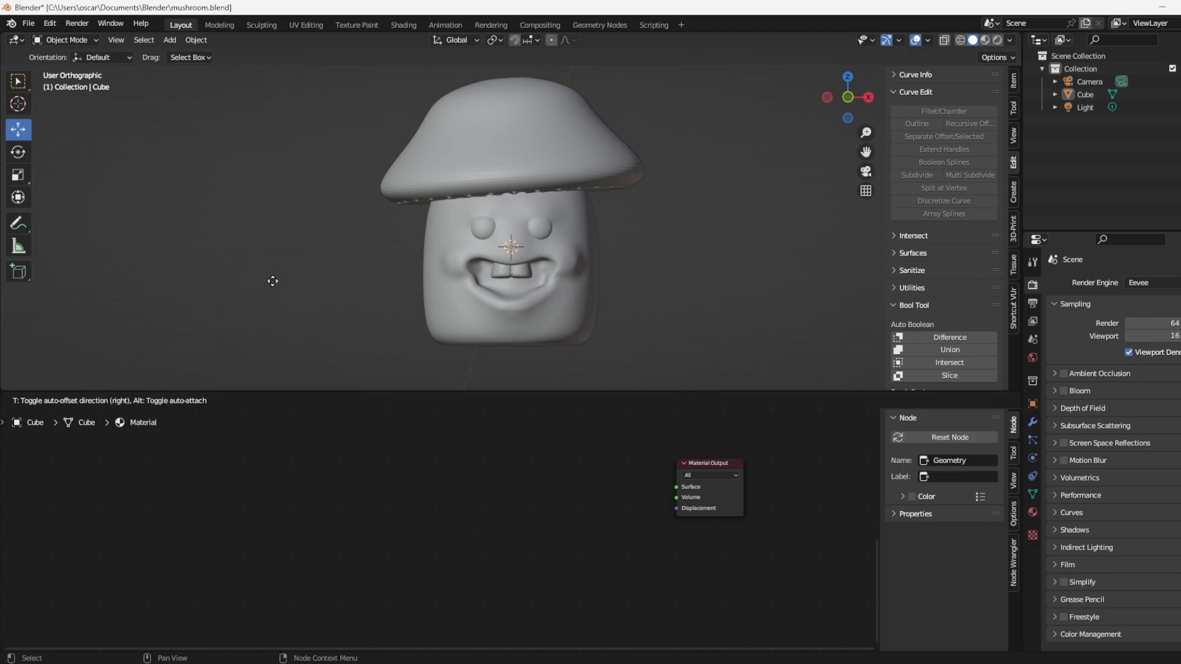
{"action": "left_click", "coordinate": [77, 458]}
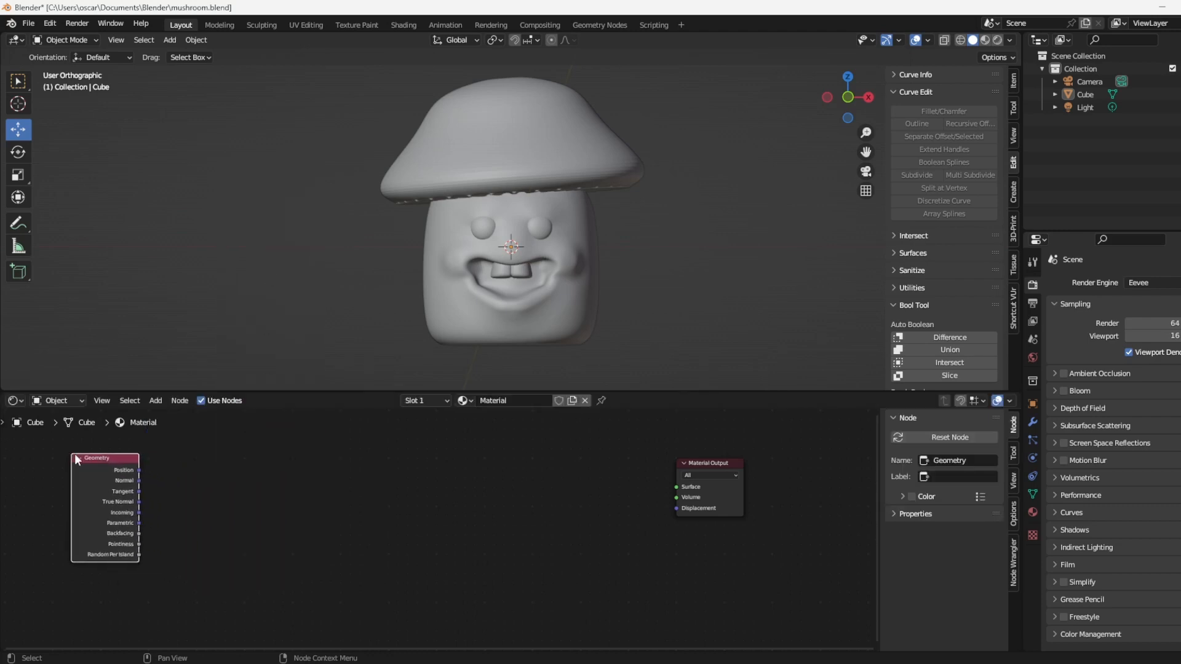
{"action": "left_click", "coordinate": [156, 401]}
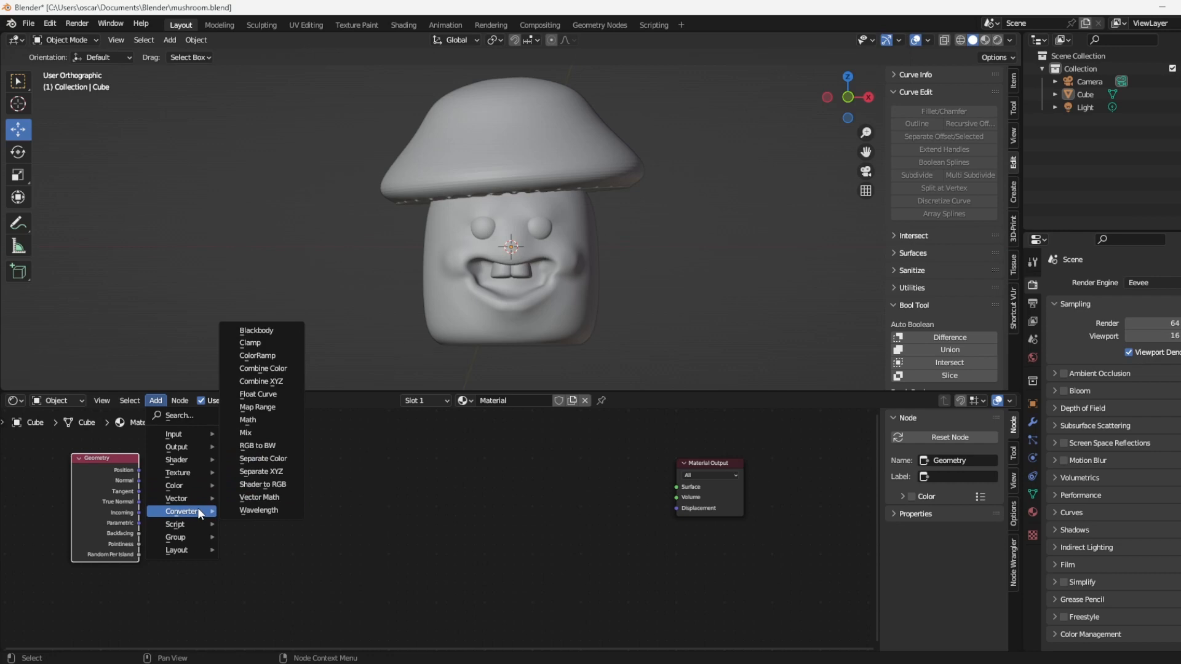
{"action": "left_click", "coordinate": [271, 474]}
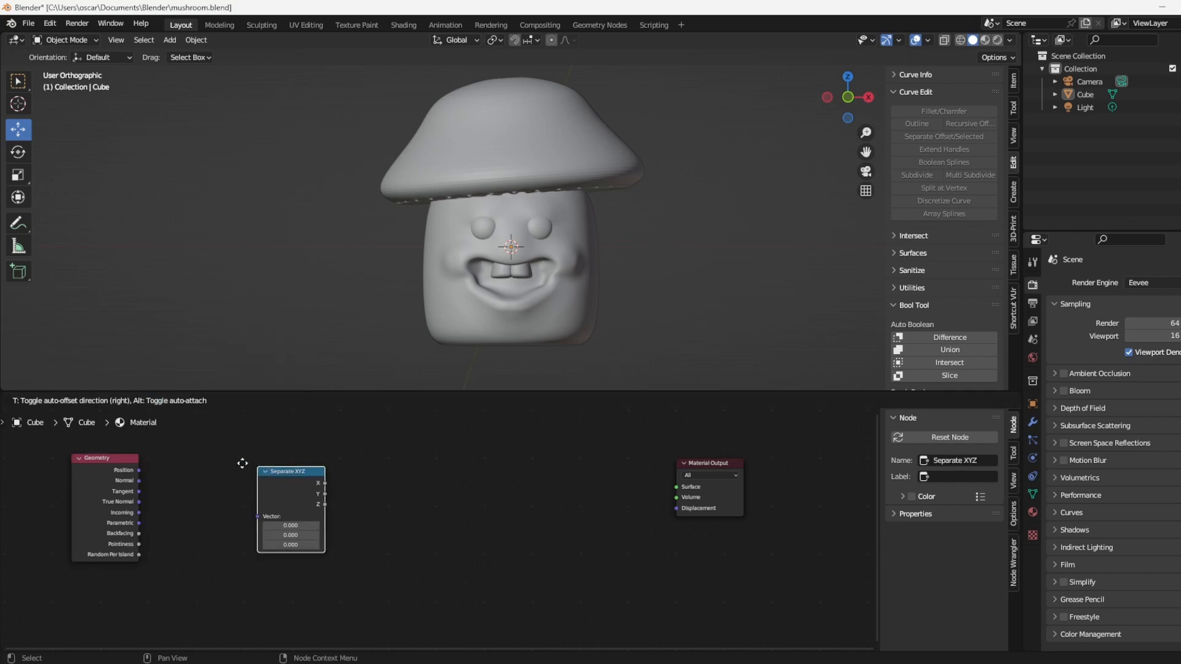
{"action": "left_click", "coordinate": [234, 479]}
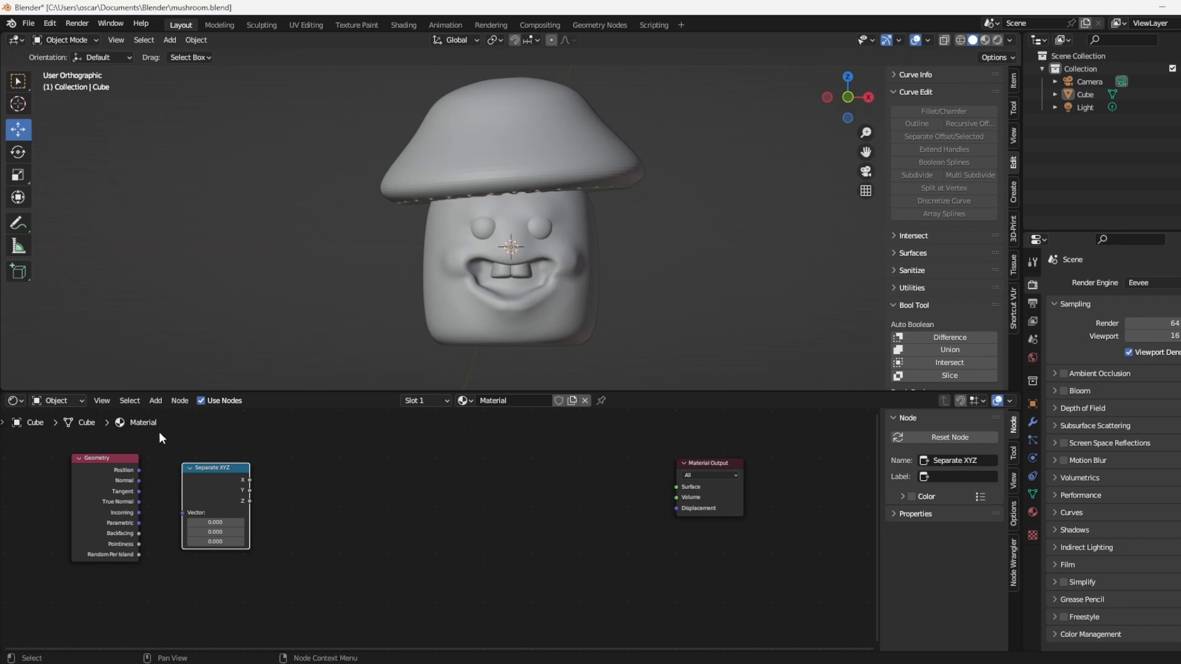
Add a Math node after the Separate XYZ node and set its operation to Multiply.
{"action": "left_click", "coordinate": [154, 401]}
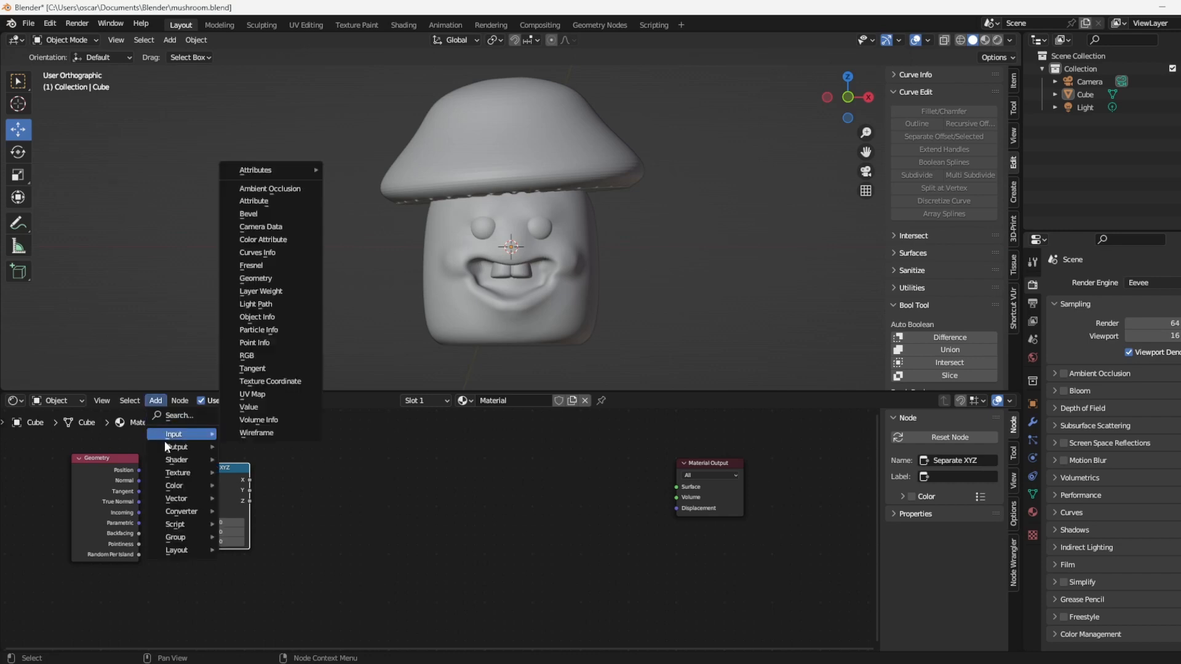
{"action": "mouse_move", "coordinate": [189, 503]}
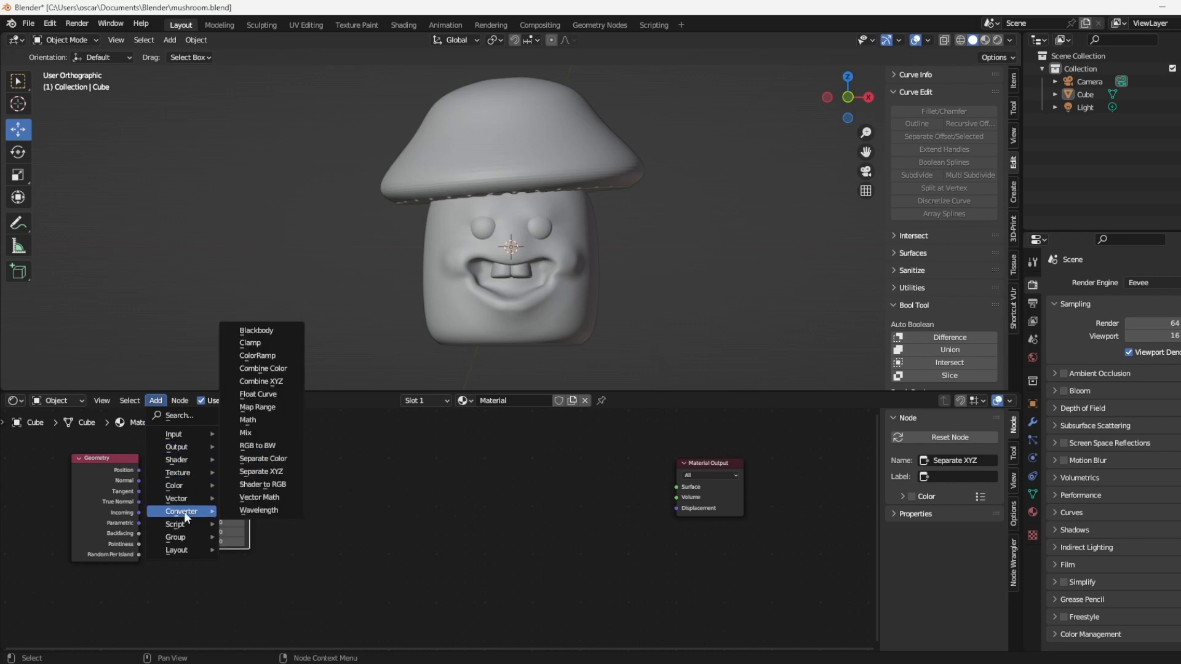
{"action": "left_click", "coordinate": [261, 422]}
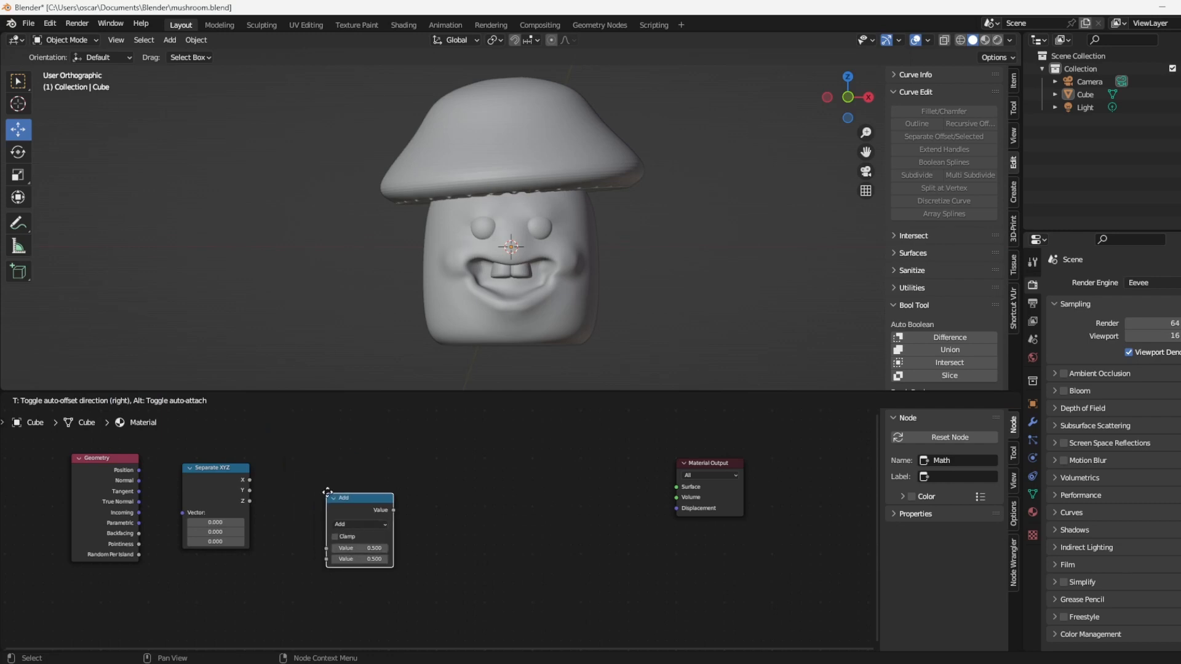
{"action": "left_click", "coordinate": [301, 472]}
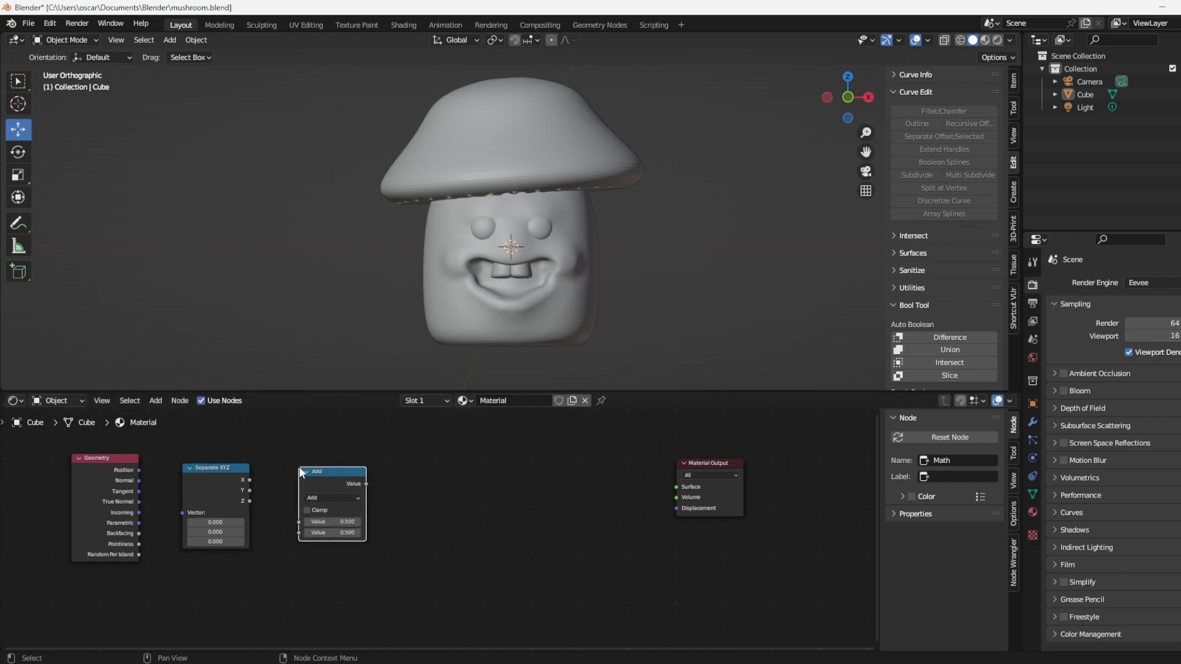
{"action": "left_click", "coordinate": [339, 497]}
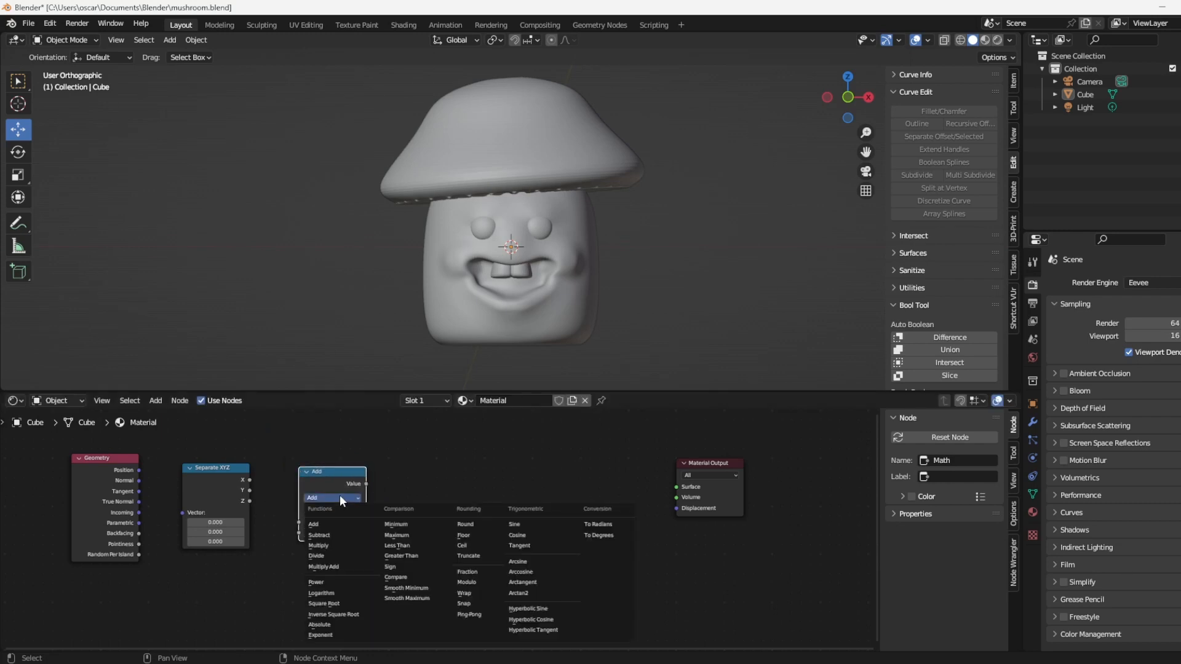
{"action": "left_click", "coordinate": [335, 547]}
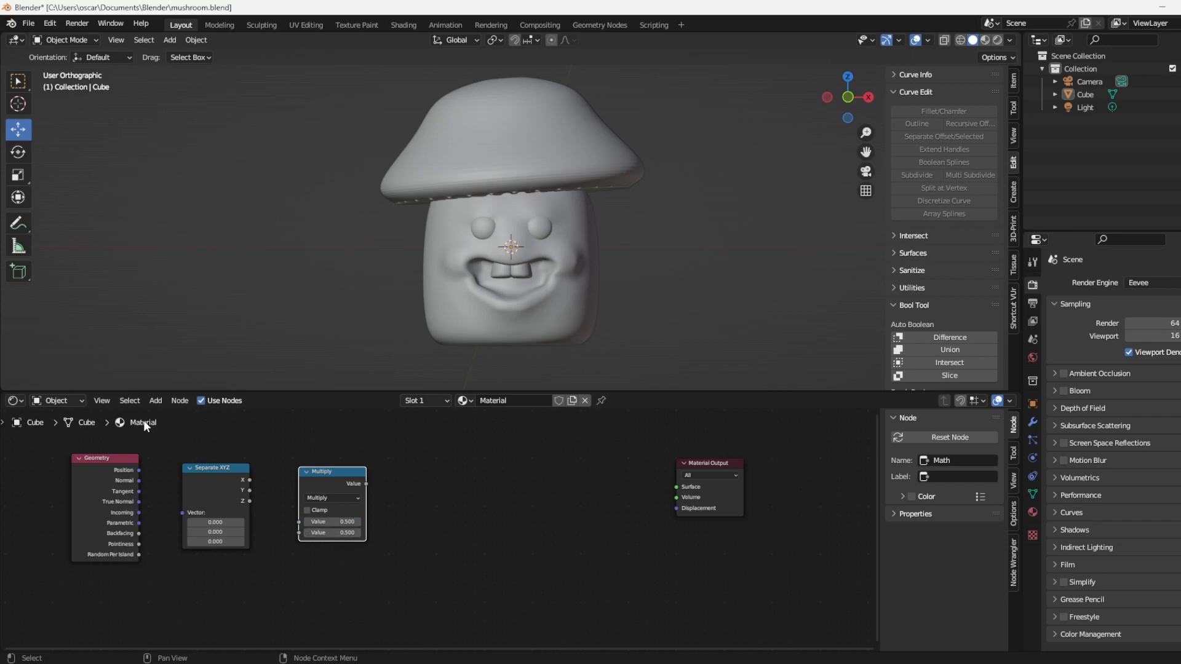
Add a second Math node after the Multiply node and set its operation to Logarithm.
{"action": "left_click", "coordinate": [155, 401]}
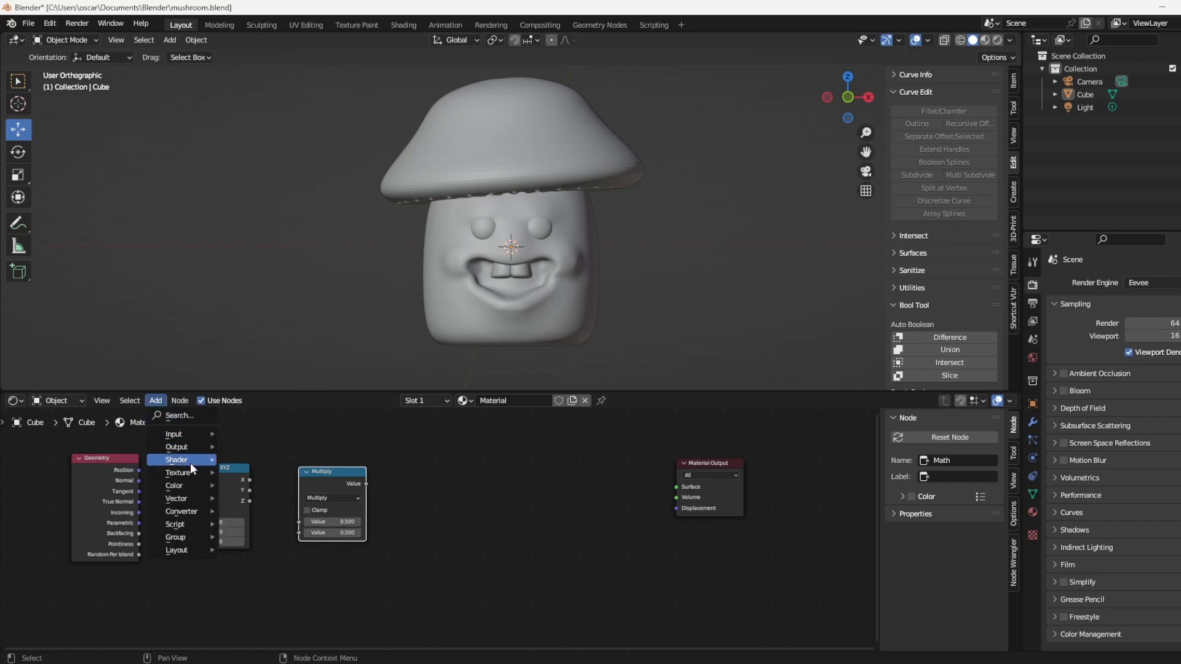
{"action": "mouse_move", "coordinate": [186, 510]}
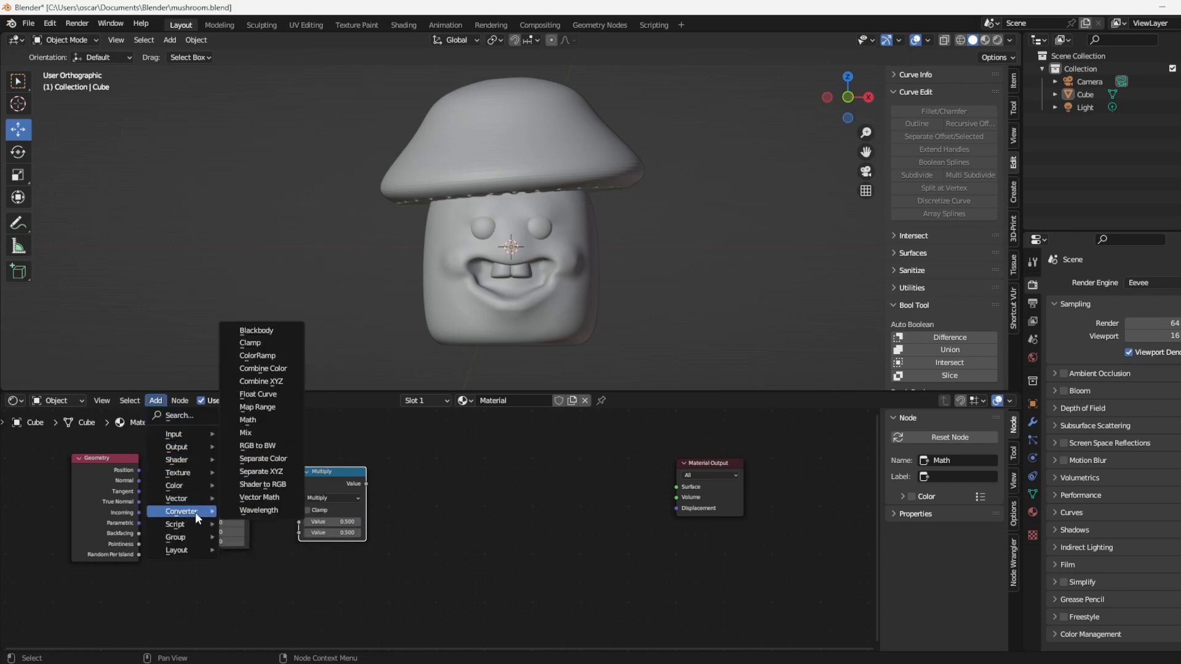
{"action": "left_click", "coordinate": [263, 419]}
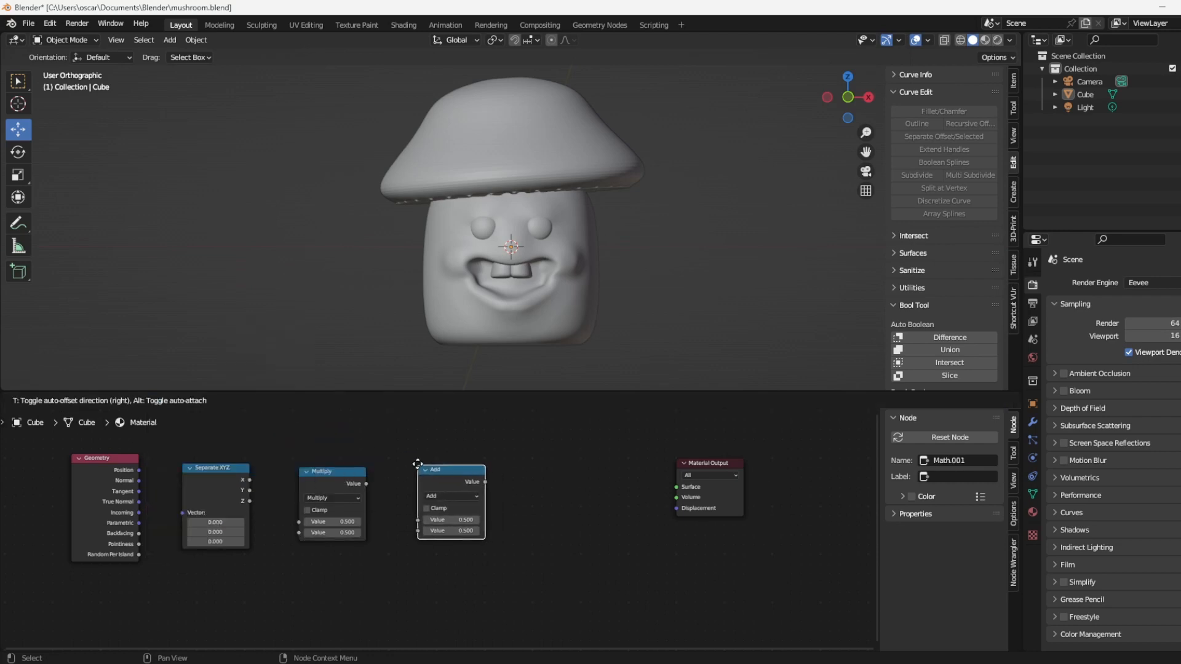
{"action": "left_click", "coordinate": [460, 489]}
{"action": "left_click", "coordinate": [460, 493]}
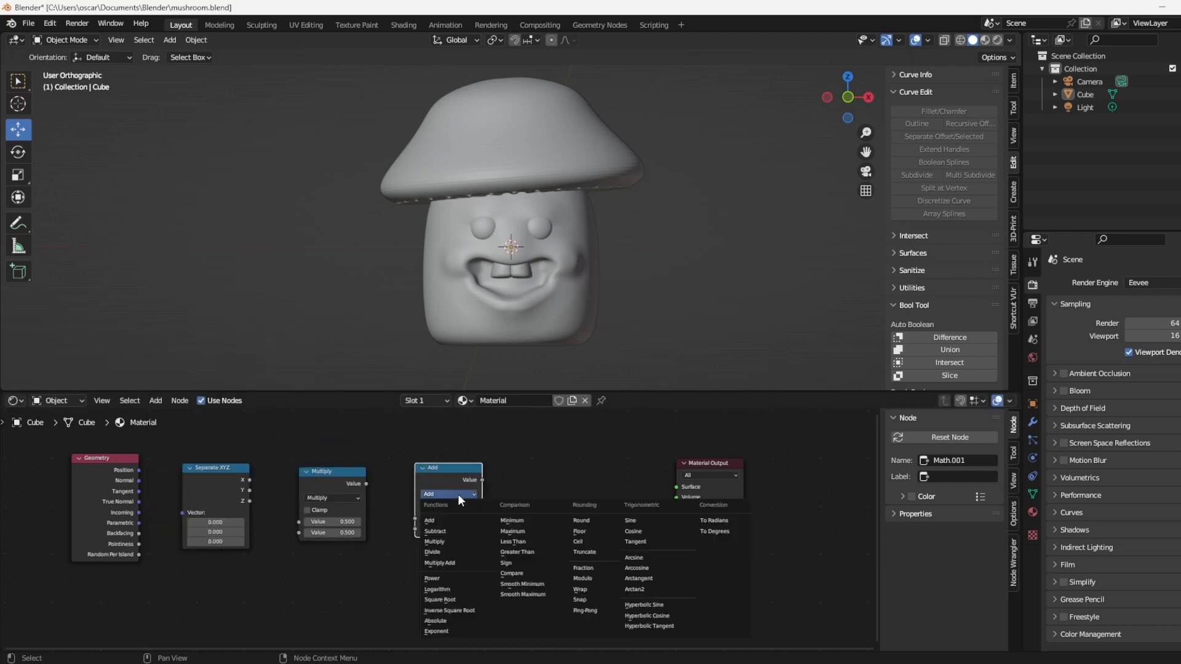
{"action": "left_click", "coordinate": [444, 589]}
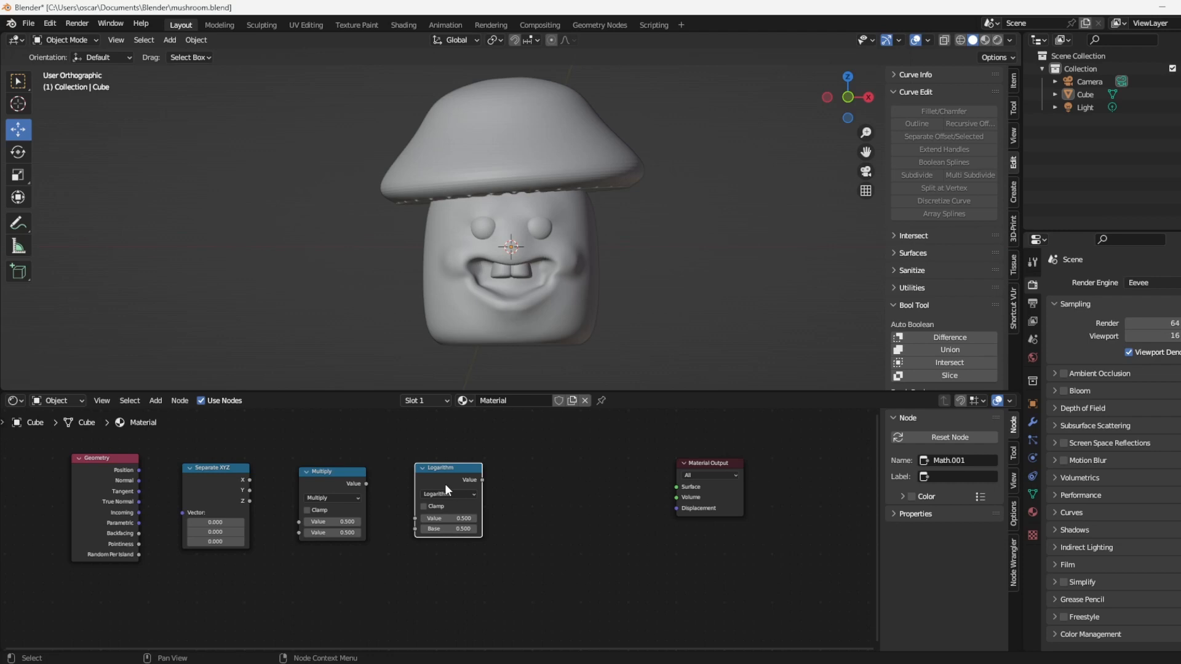
Add a ColorRamp node between the Logarithm node and the Material Output.
{"action": "left_click", "coordinate": [155, 401]}
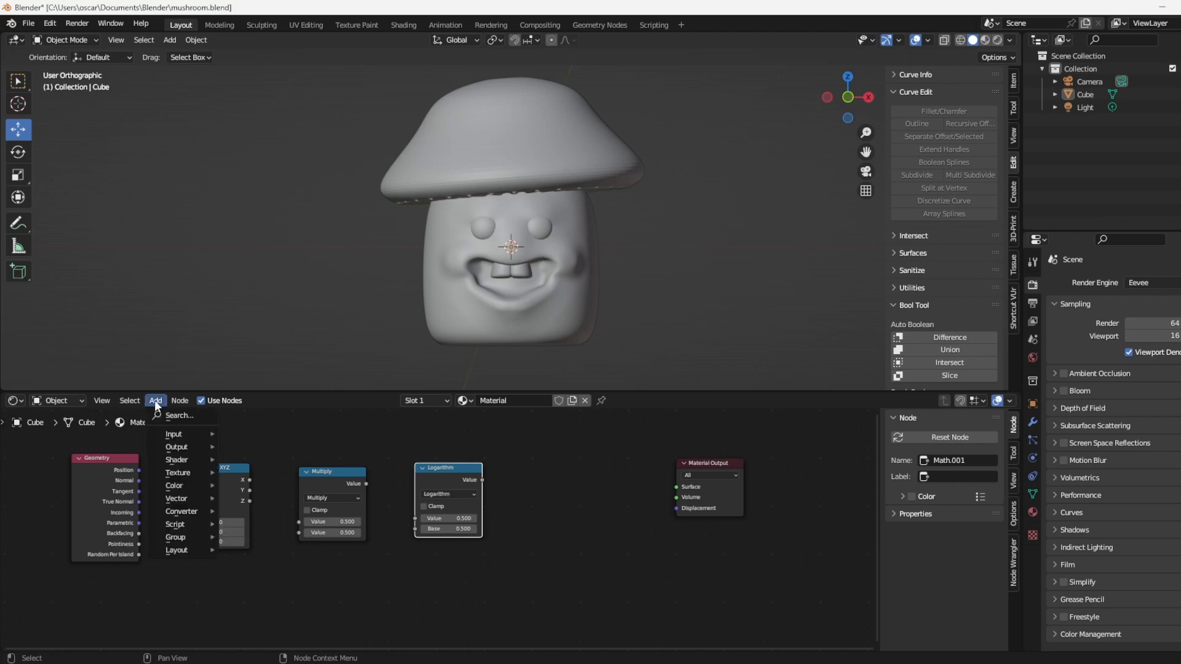
{"action": "mouse_move", "coordinate": [182, 511]}
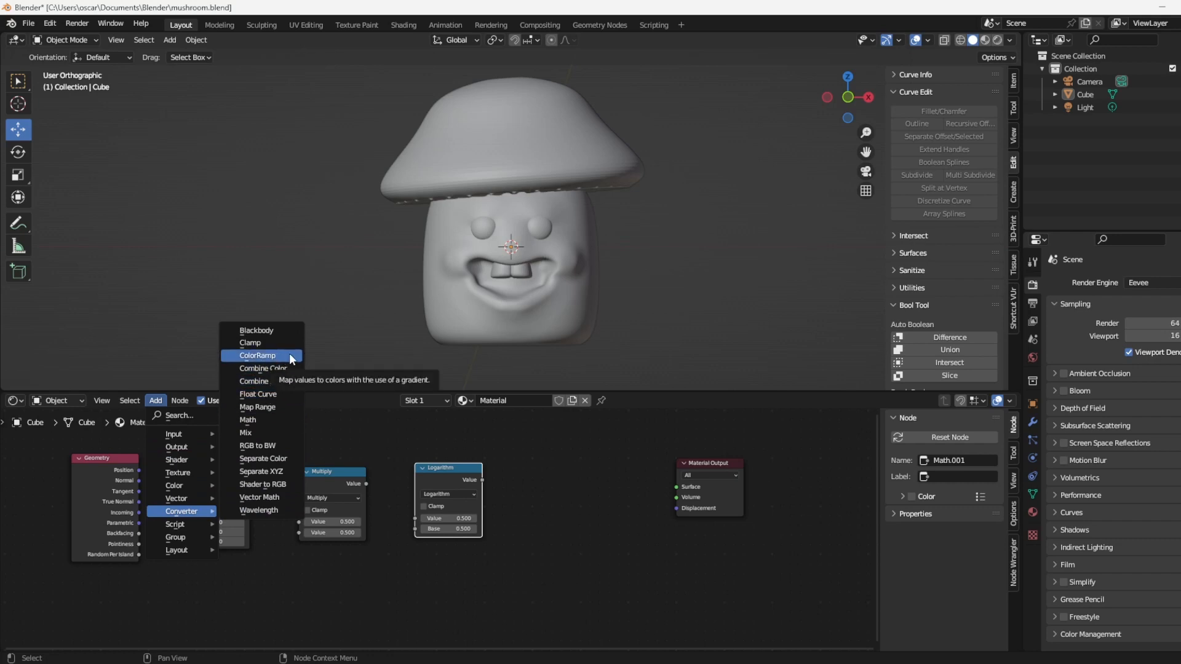
{"action": "left_click", "coordinate": [259, 356]}
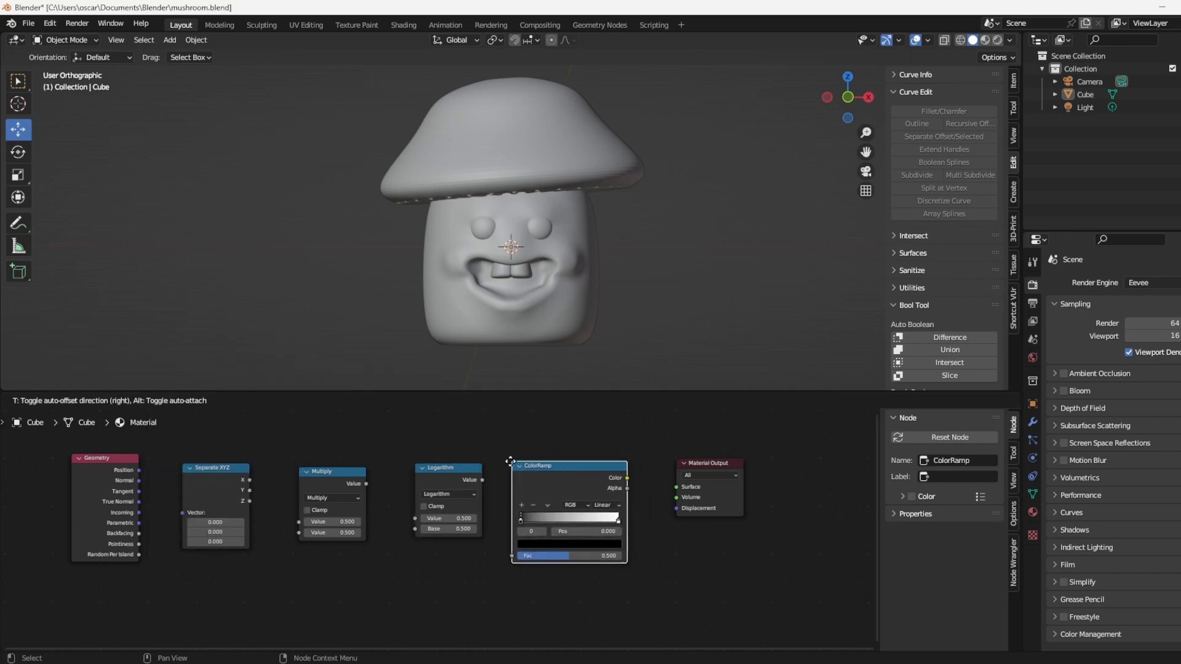
{"action": "left_click", "coordinate": [509, 461]}
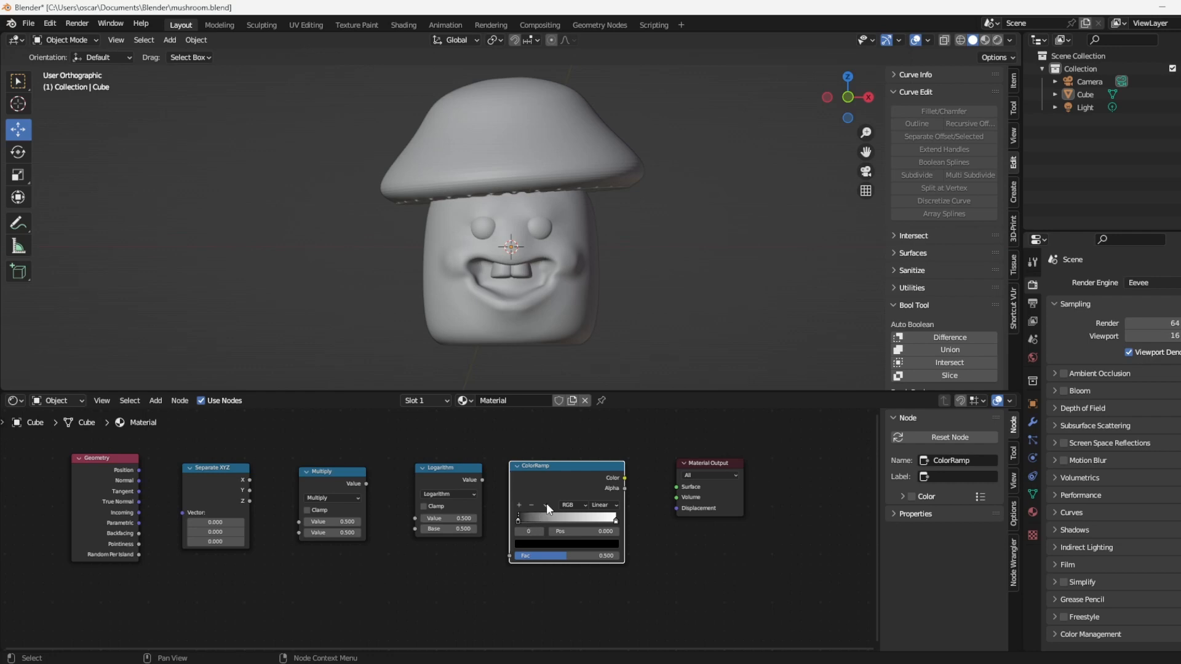
Flip the ColorRamp gradient, move its black stop to about 0.277, and set the interpolation to B-Spline.
{"action": "left_click", "coordinate": [546, 503]}
{"action": "left_click", "coordinate": [563, 514]}
{"action": "left_click_drag", "start_coordinate": [537, 523], "coordinate": [536, 524]}
{"action": "left_click", "coordinate": [611, 505]}
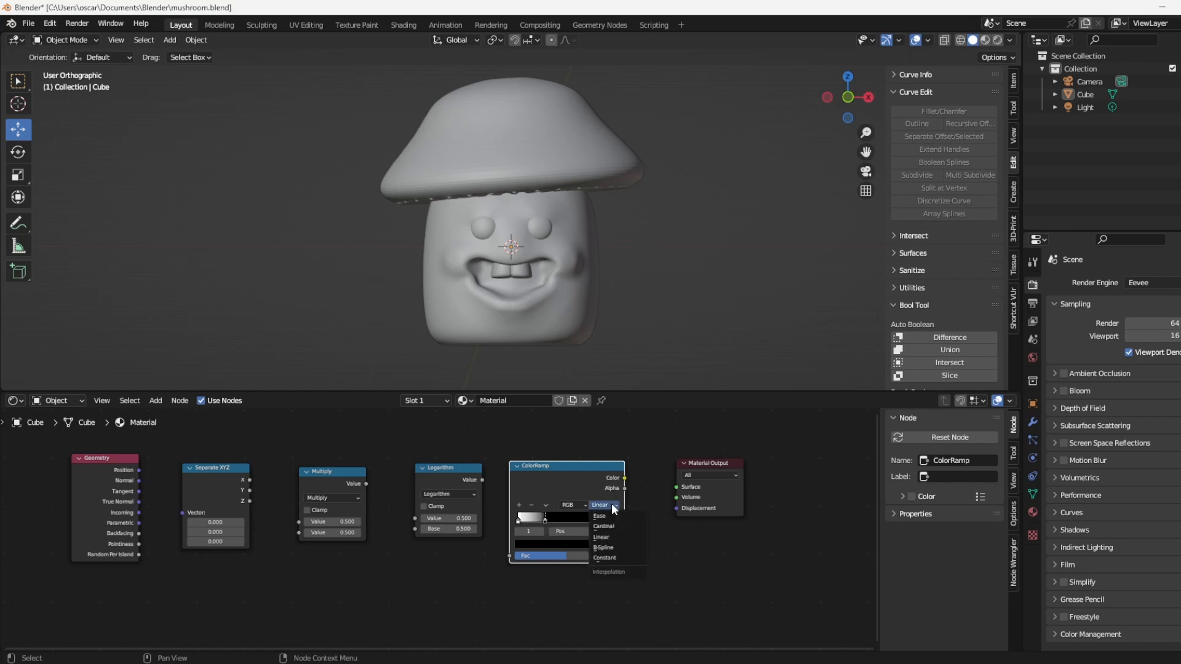
{"action": "left_click", "coordinate": [612, 547]}
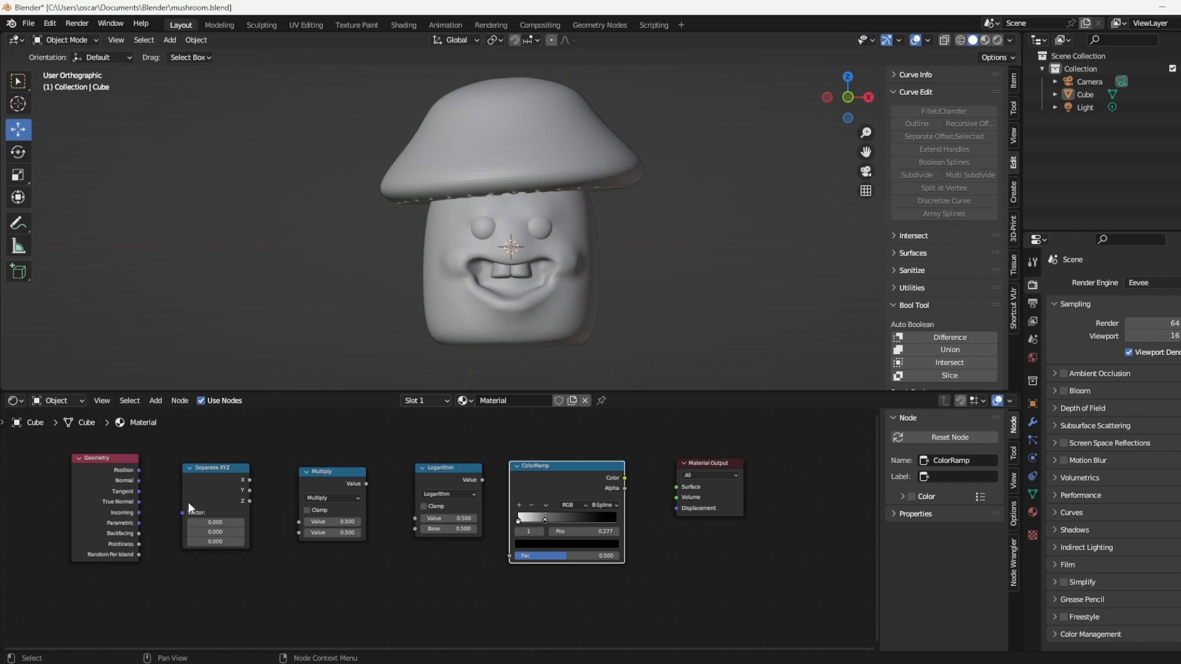
Link Geometry Position into Separate XYZ, chain Y through Multiply, Logarithm and ColorRamp to Material Output's Surface, and shift the black ramp stop to about 0.218.
{"action": "left_click_drag", "start_coordinate": [139, 469], "coordinate": [182, 512]}
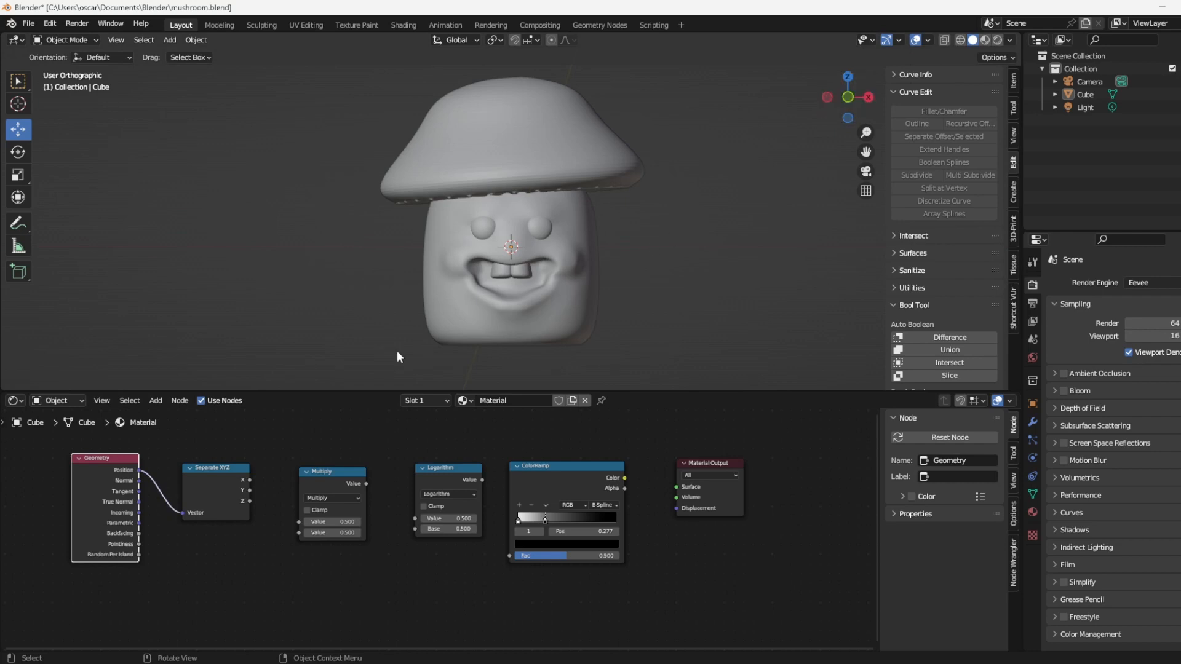
{"action": "left_click", "coordinate": [249, 489]}
{"action": "left_click_drag", "start_coordinate": [249, 489], "coordinate": [299, 521]}
{"action": "left_click_drag", "start_coordinate": [367, 484], "coordinate": [376, 479]}
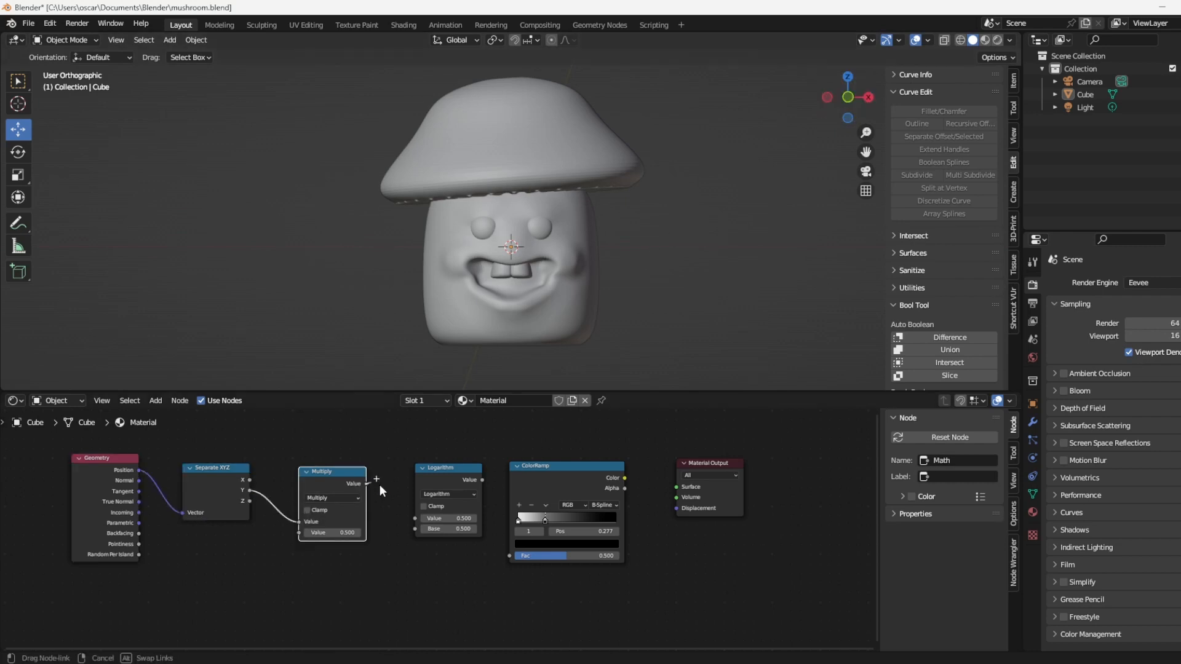
{"action": "left_click_drag", "start_coordinate": [415, 519], "coordinate": [417, 519]}
{"action": "left_click_drag", "start_coordinate": [482, 479], "coordinate": [537, 521]}
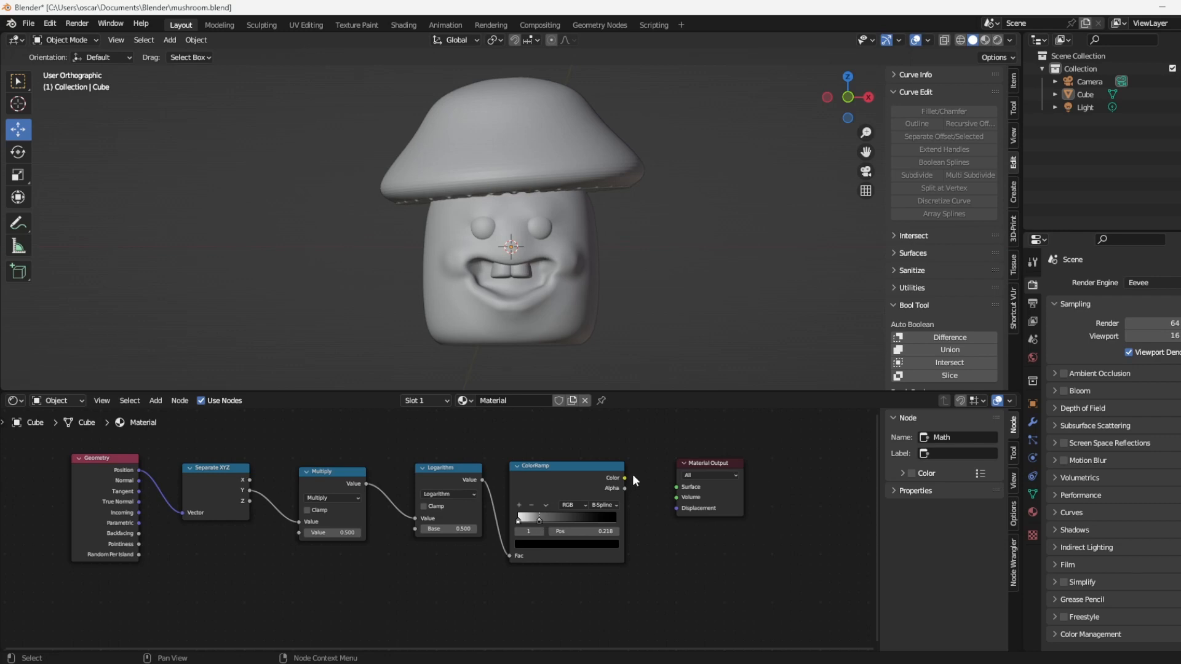
{"action": "left_click_drag", "start_coordinate": [625, 477], "coordinate": [694, 487]}
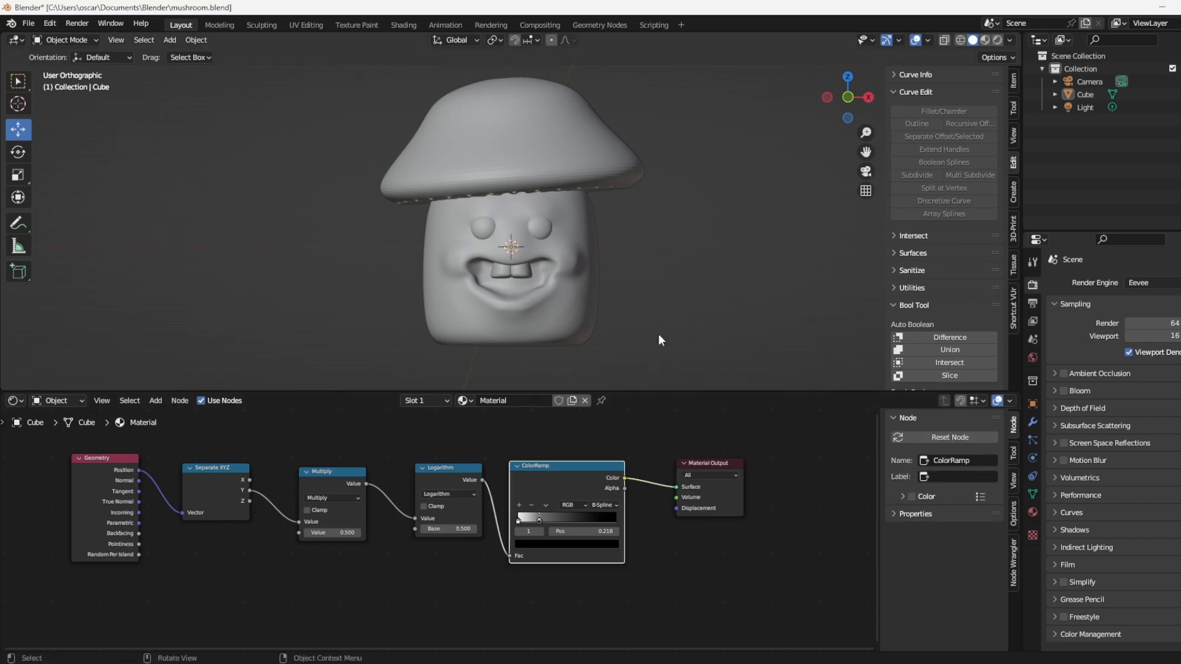
In the right side view, move the mushroom along negative Y until its cap clears the world origin, and return to the front view.
{"action": "key", "text": "KP_3"}
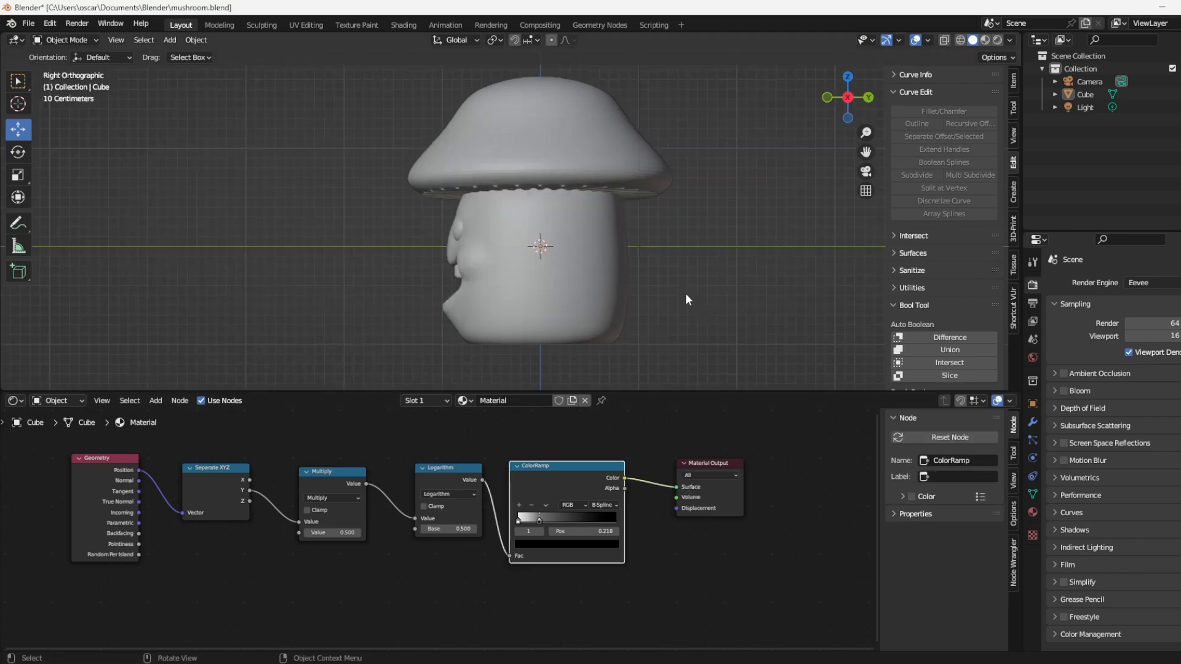
{"action": "left_click_drag", "start_coordinate": [398, 95], "coordinate": [625, 309]}
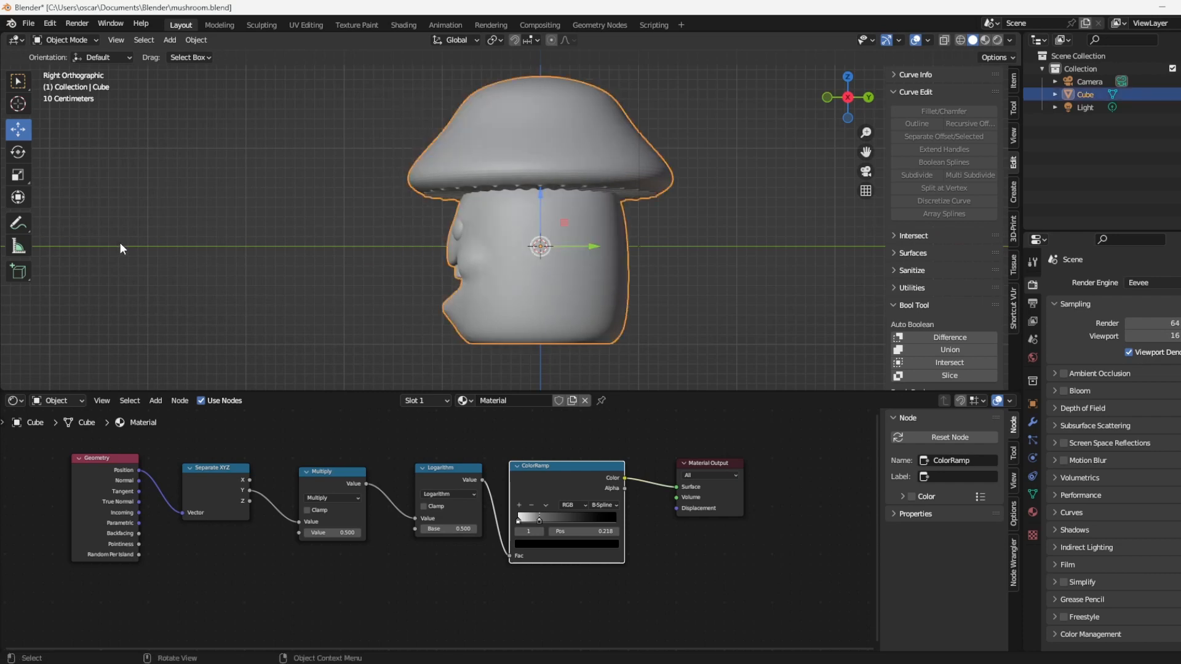
{"action": "left_click_drag", "start_coordinate": [594, 249], "coordinate": [453, 248]}
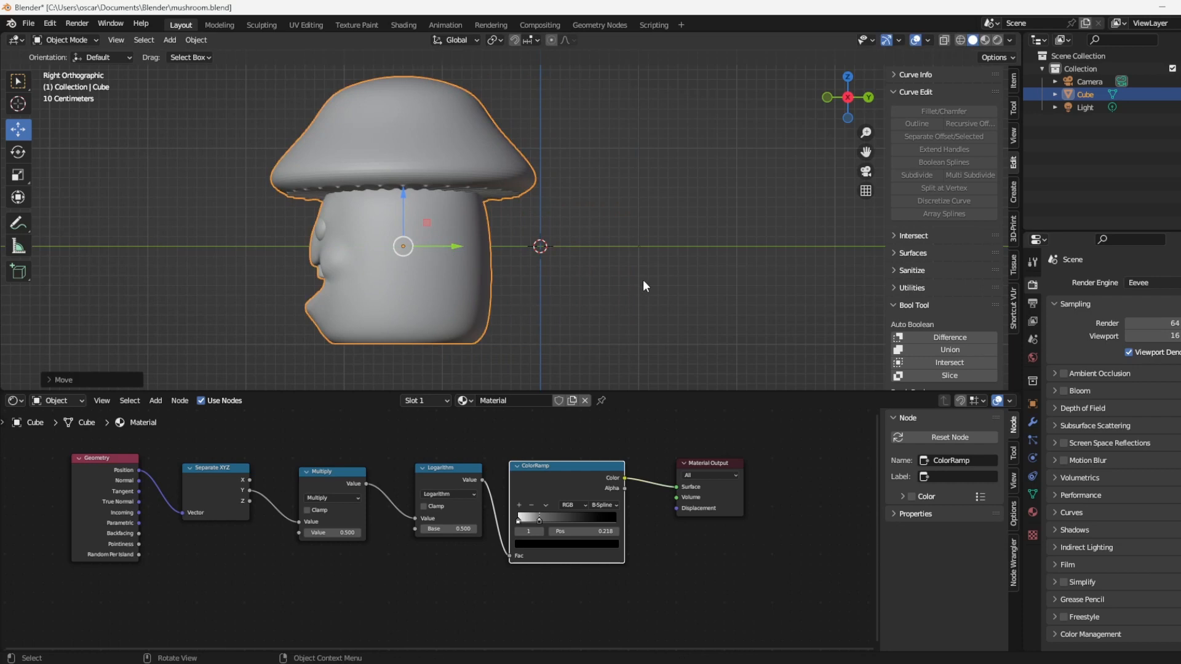
{"action": "key", "text": "KP_1"}
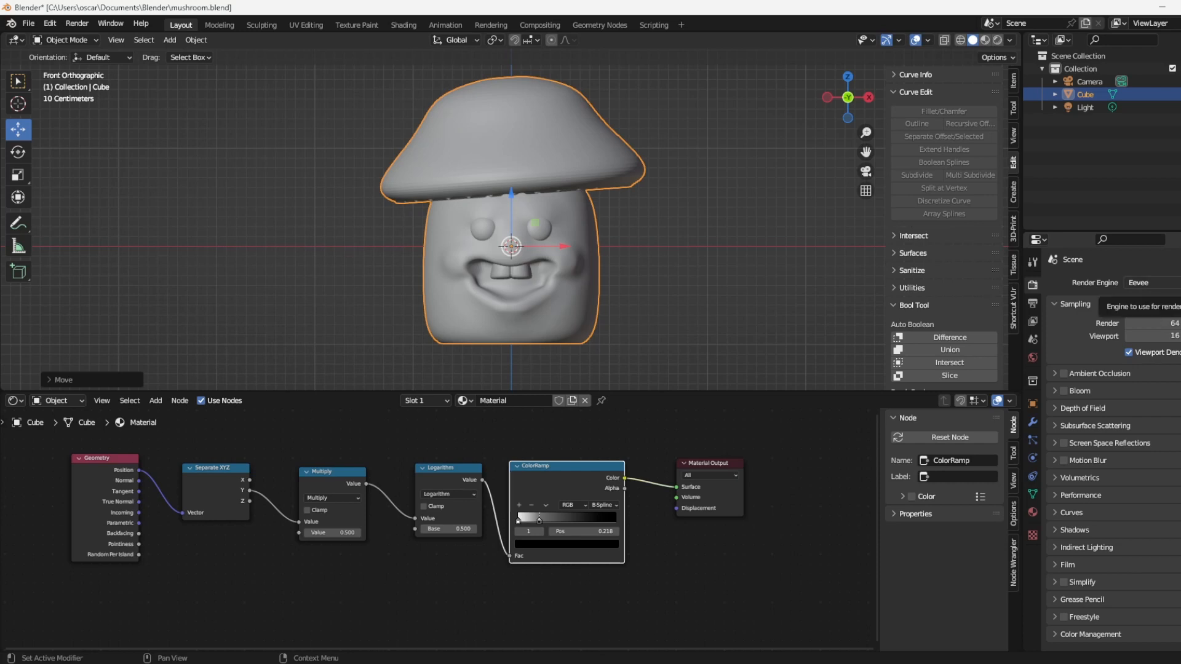
Set the render engine to Cycles with GPU Compute as the device.
{"action": "left_click", "coordinate": [1145, 282]}
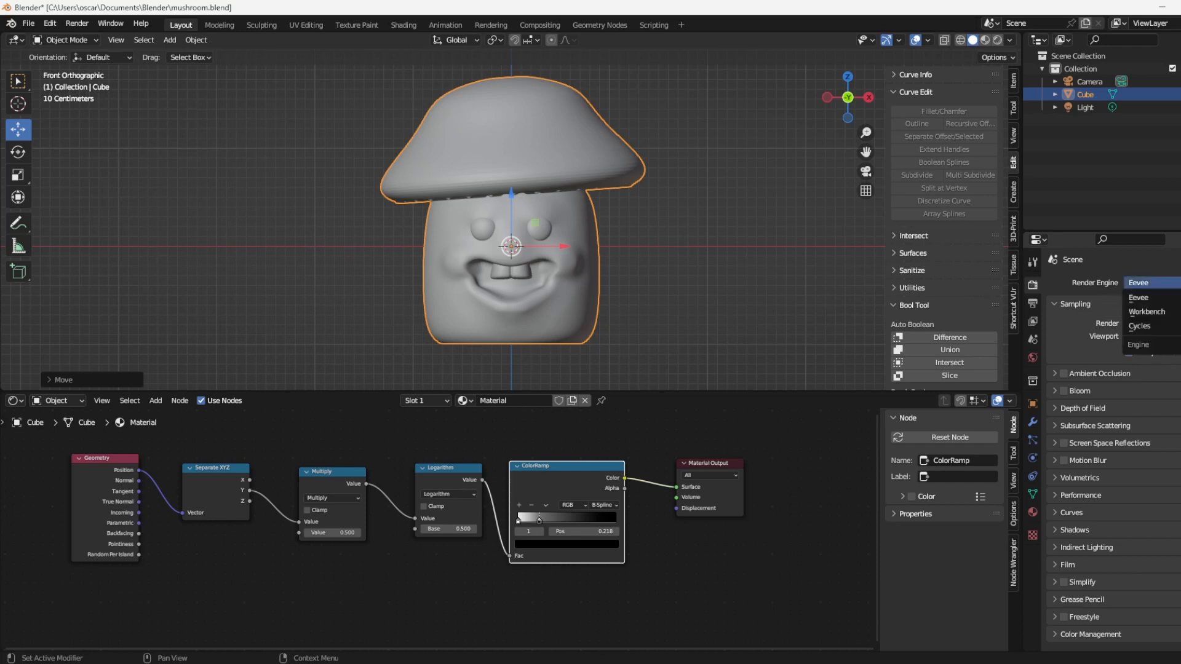
{"action": "left_click", "coordinate": [1161, 329]}
{"action": "left_click", "coordinate": [1162, 316]}
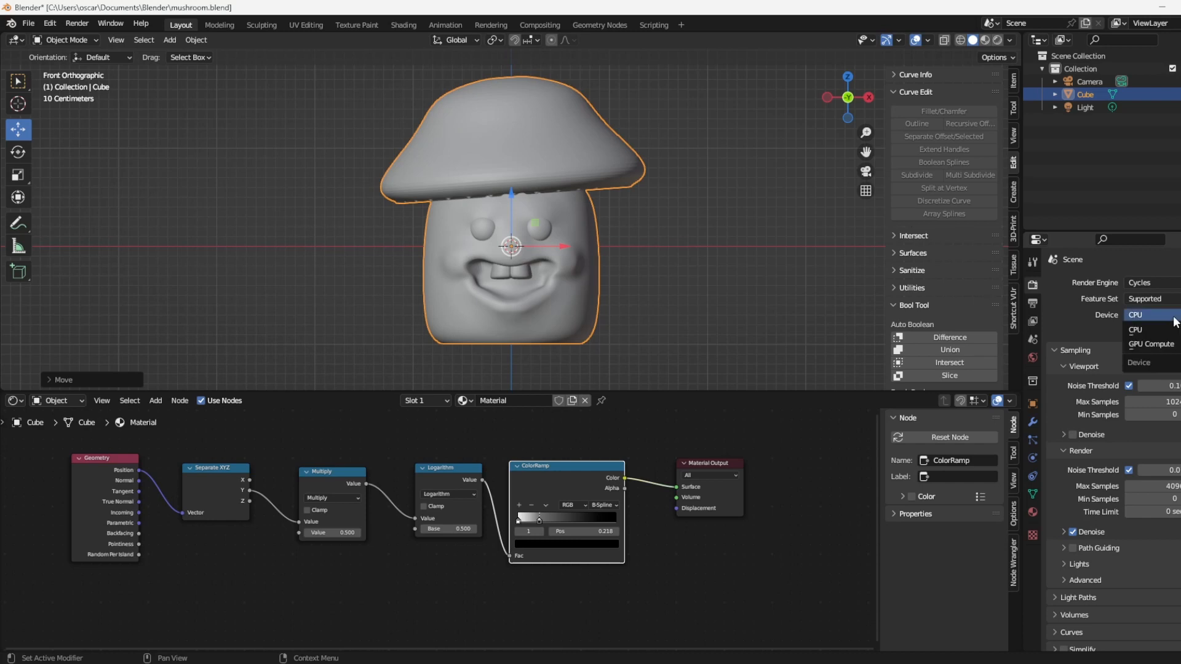
{"action": "left_click", "coordinate": [1162, 348]}
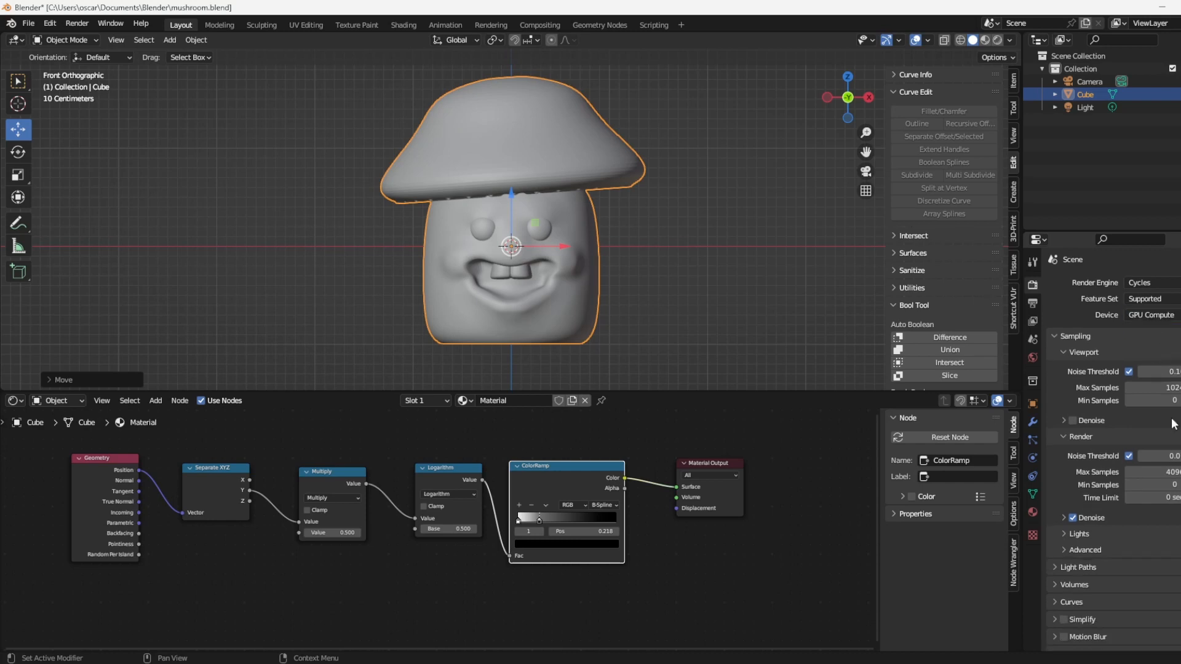
Enable a transparent film background in the render settings.
{"action": "scroll", "coordinate": [1094, 551], "scroll_direction": "down", "scroll_amount": 4}
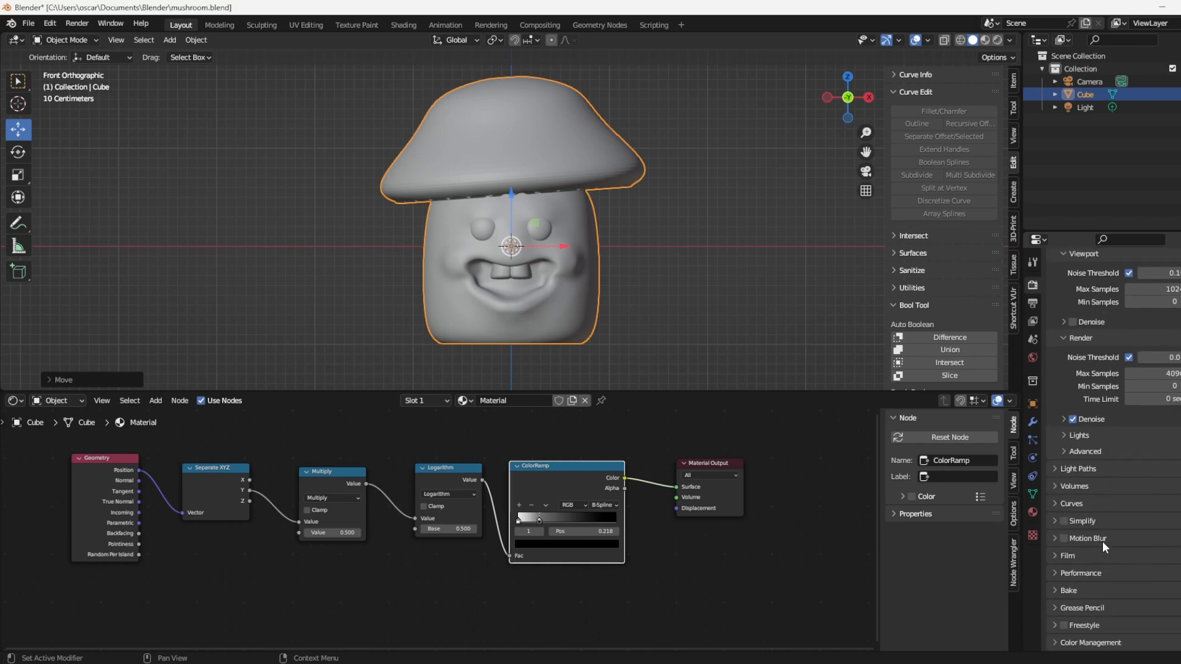
{"action": "left_click", "coordinate": [1057, 553]}
{"action": "scroll", "coordinate": [1070, 559], "scroll_direction": "down", "scroll_amount": 3}
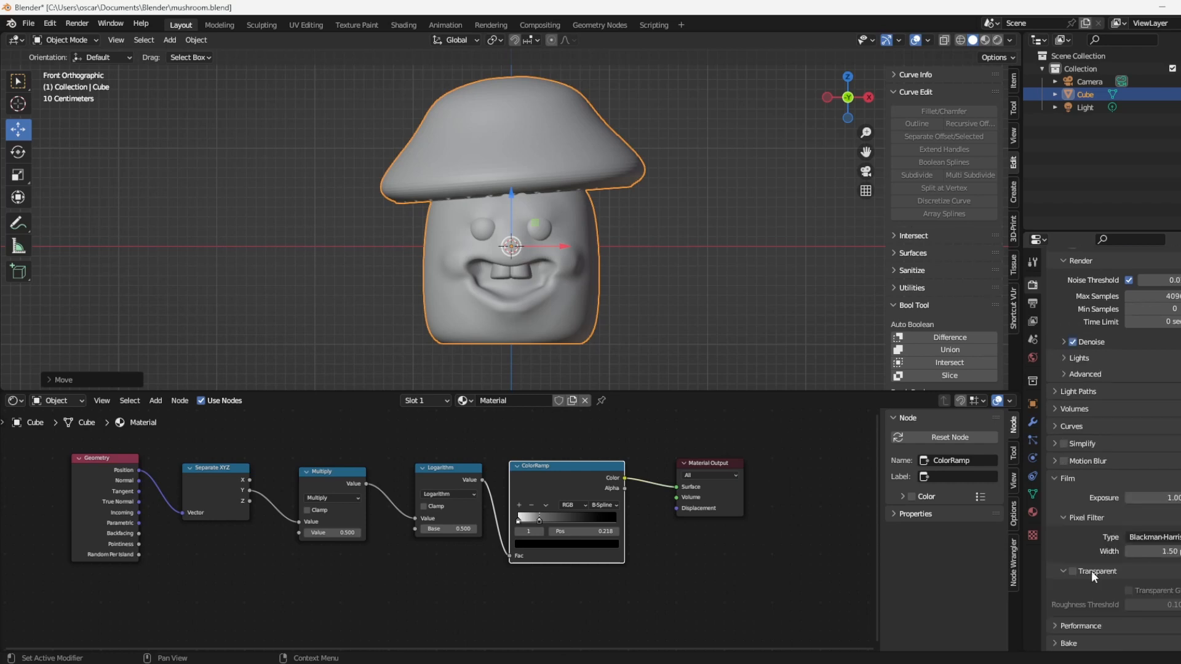
{"action": "left_click", "coordinate": [1072, 571]}
Set the output resolution's Y value to 1920.
{"action": "left_click", "coordinate": [1033, 303]}
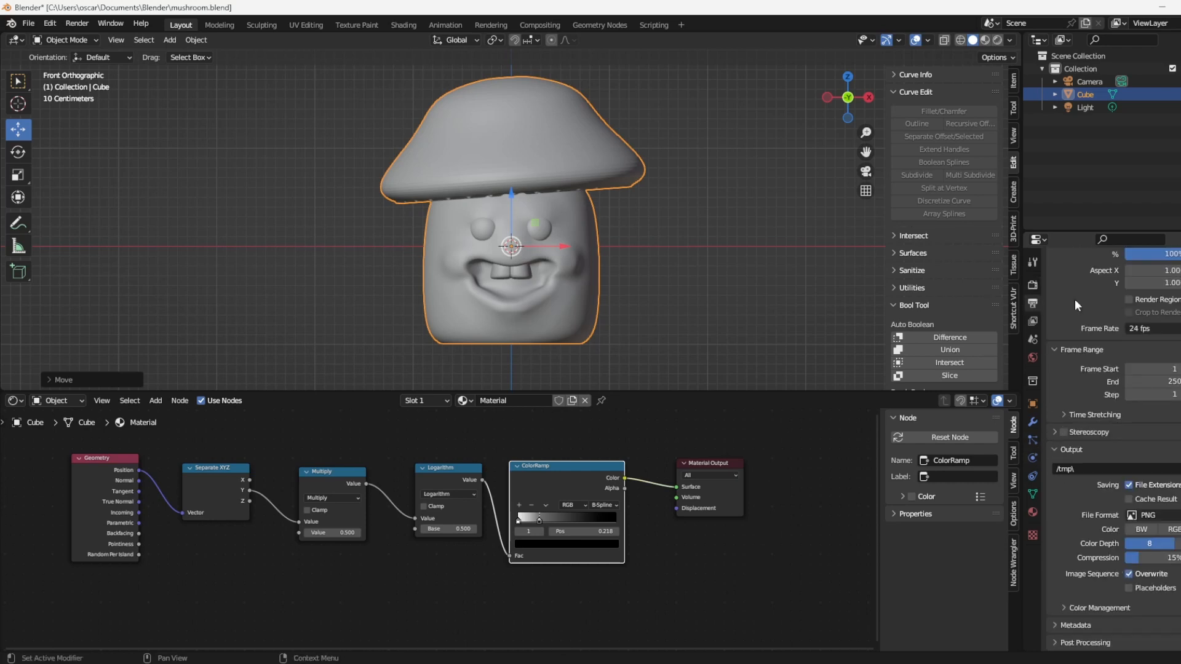
{"action": "scroll", "coordinate": [1113, 369], "scroll_direction": "up", "scroll_amount": 3}
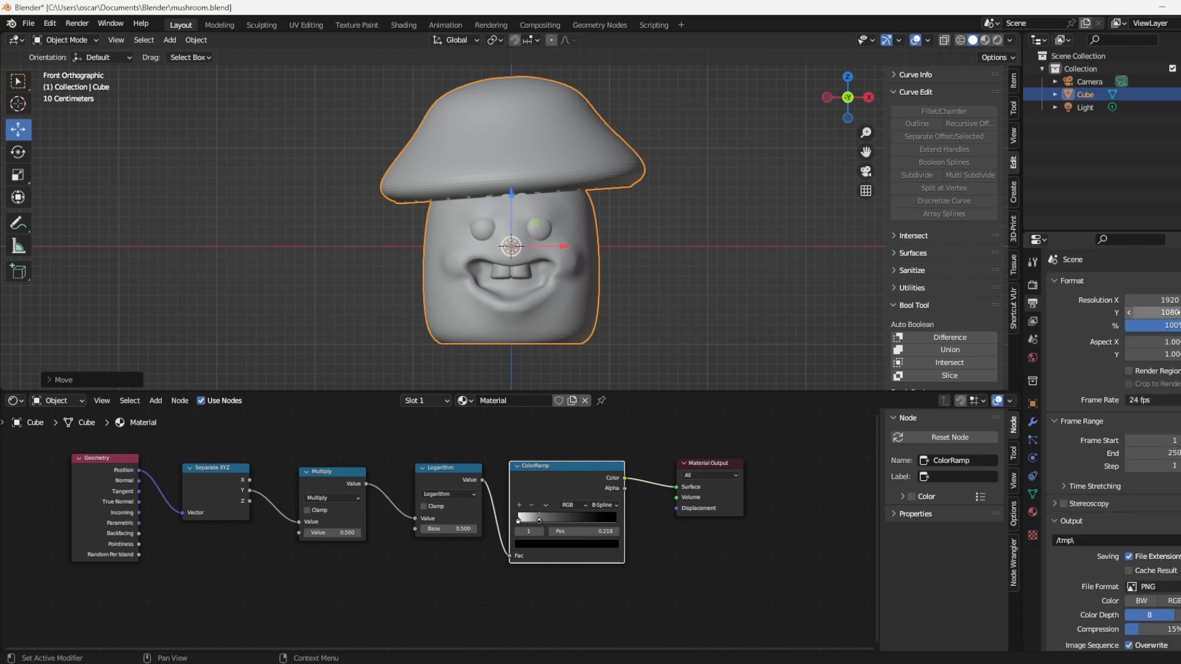
{"action": "double_click", "coordinate": [1150, 312]}
{"action": "type", "text": "1920"}
{"action": "key", "text": "Return"}
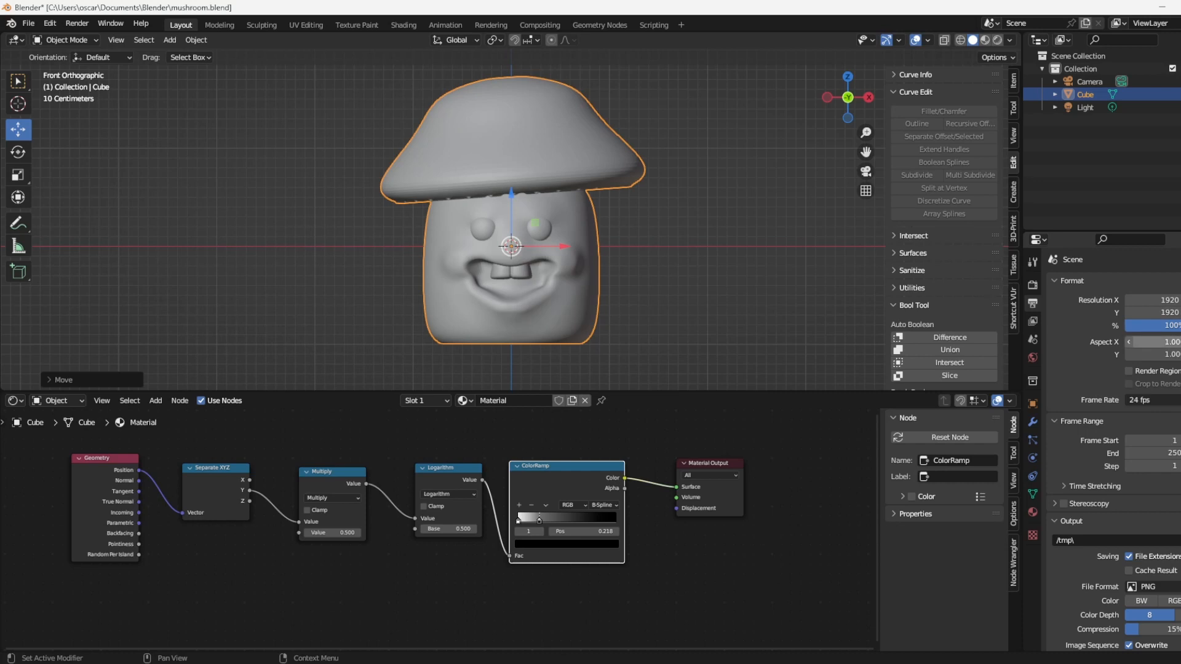
Set the PNG output to RGB color with the higher color depth and 0% compression.
{"action": "scroll", "coordinate": [1113, 369], "scroll_direction": "down", "scroll_amount": 3}
{"action": "left_click", "coordinate": [1171, 530]}
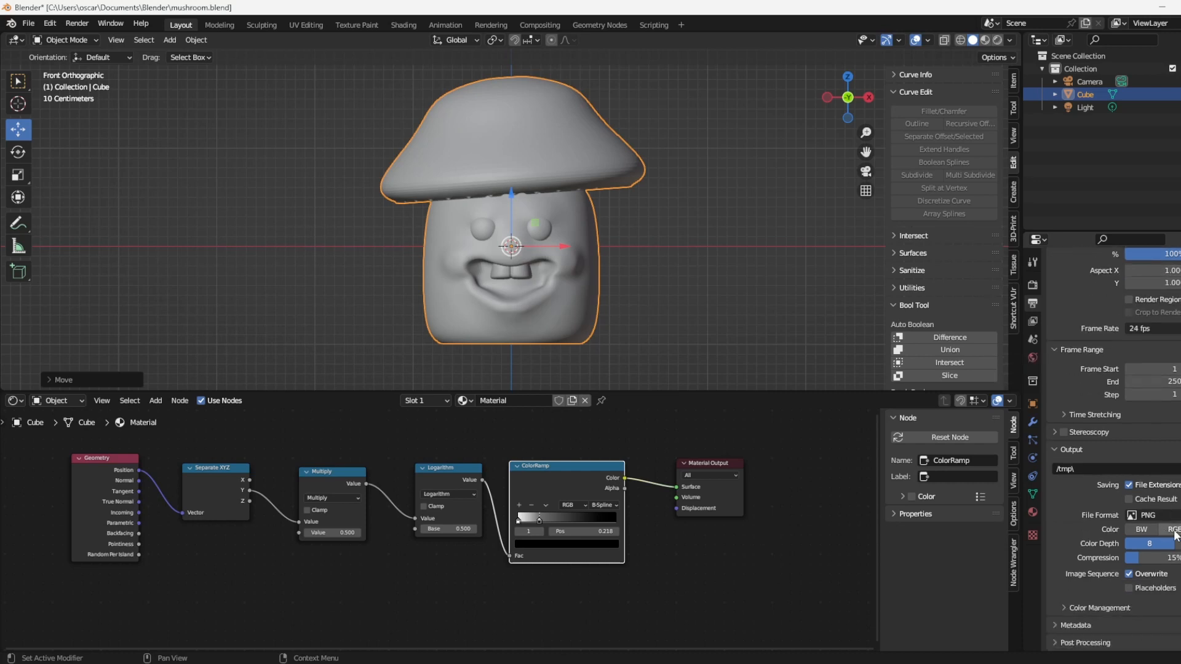
{"action": "left_click", "coordinate": [1177, 543]}
{"action": "left_click_drag", "start_coordinate": [1143, 558], "coordinate": [1126, 558]}
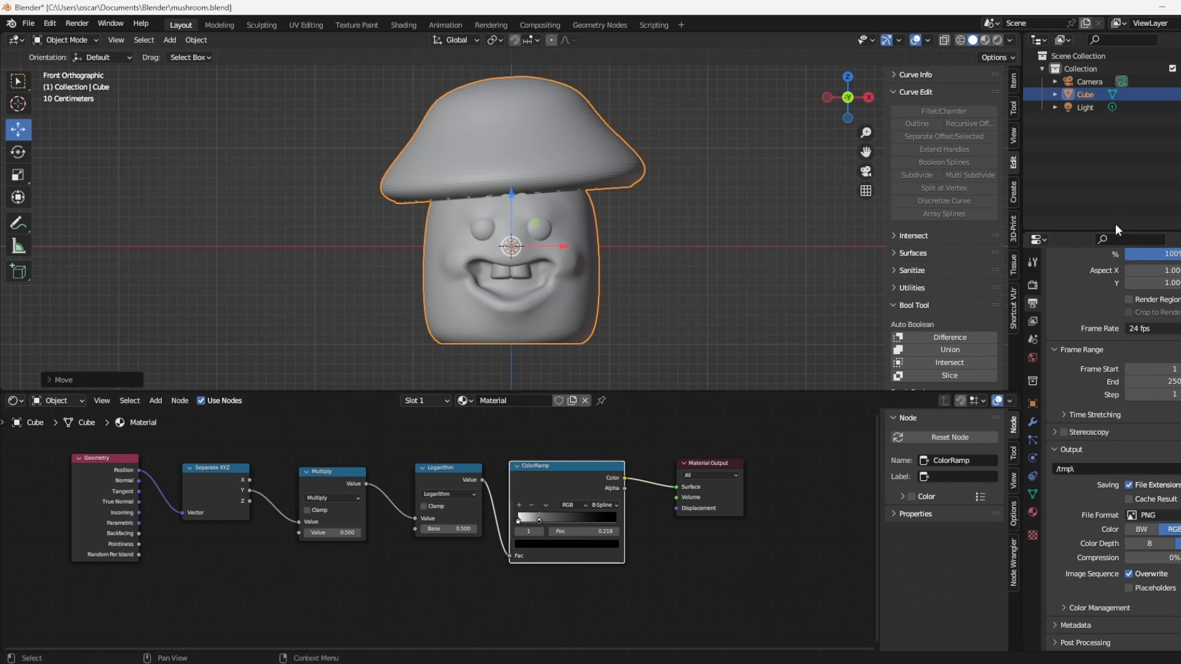
Select the camera, look through it, and set its X and Z location to 0 m.
{"action": "left_click", "coordinate": [1096, 81]}
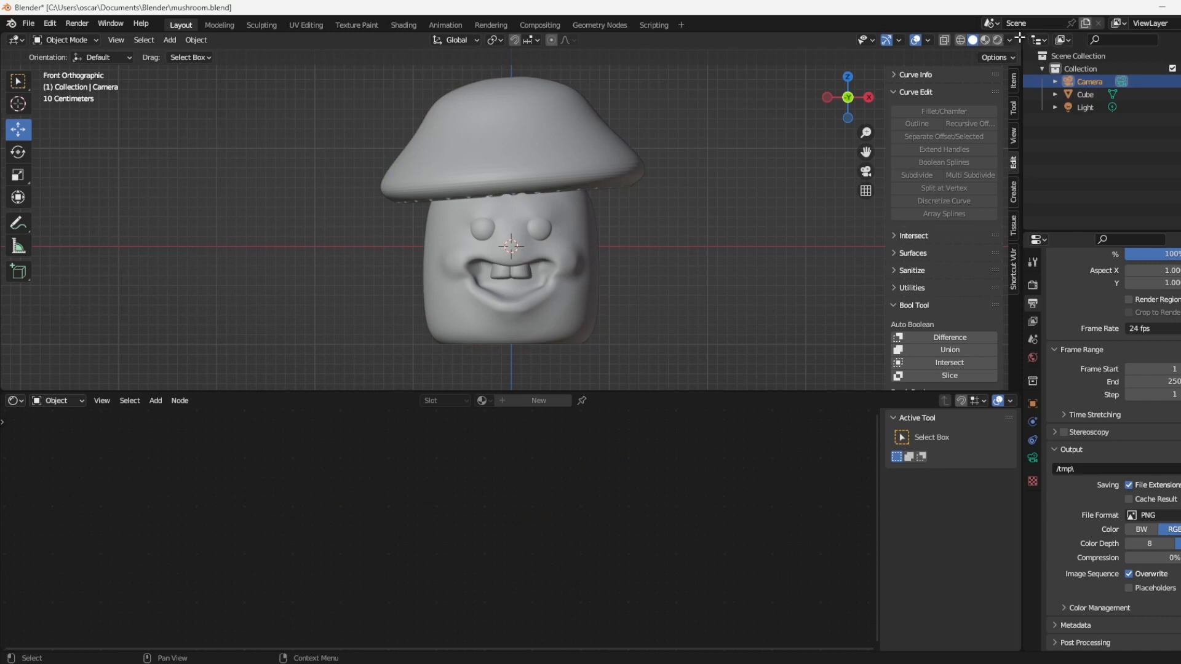
{"action": "left_click", "coordinate": [1014, 78]}
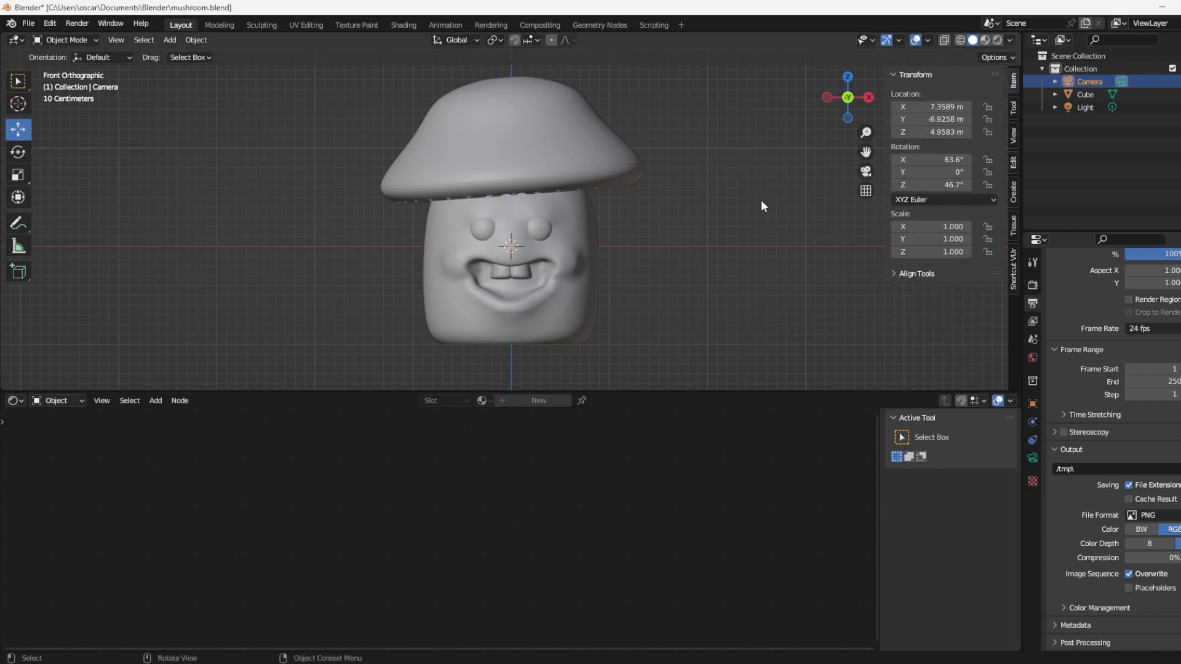
{"action": "key", "text": "KP_0"}
{"action": "left_click", "coordinate": [947, 107]}
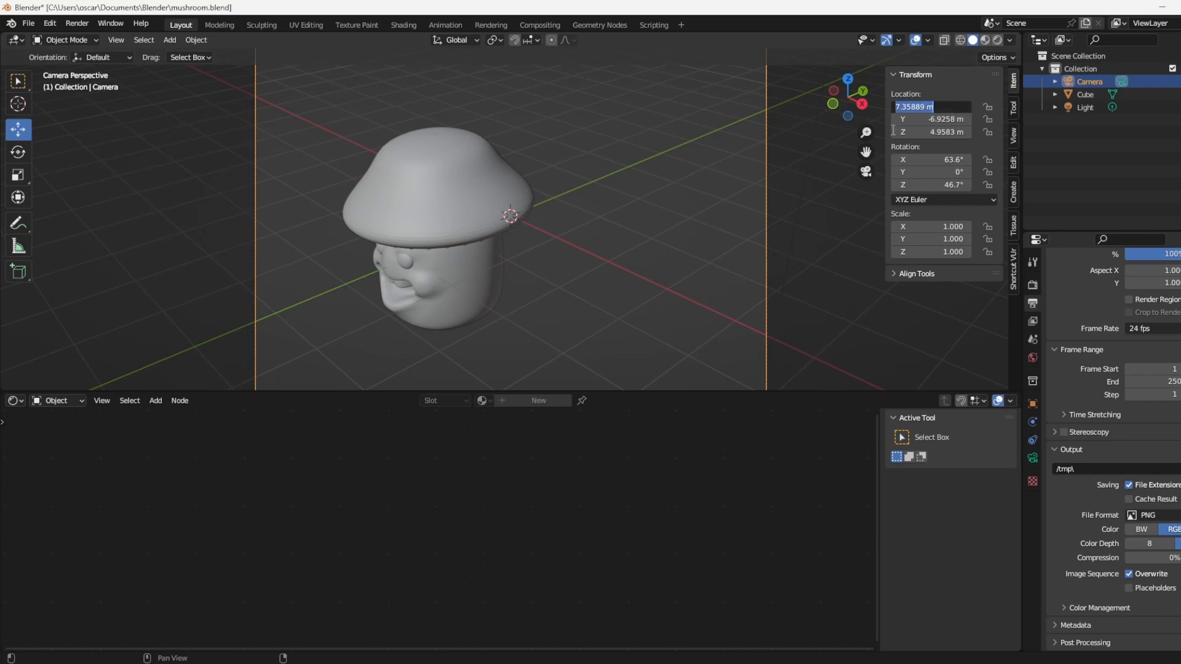
{"action": "type", "text": "0"}
{"action": "key", "text": "Return"}
{"action": "left_click", "coordinate": [935, 131]}
{"action": "type", "text": "0"}
{"action": "key", "text": "Return"}
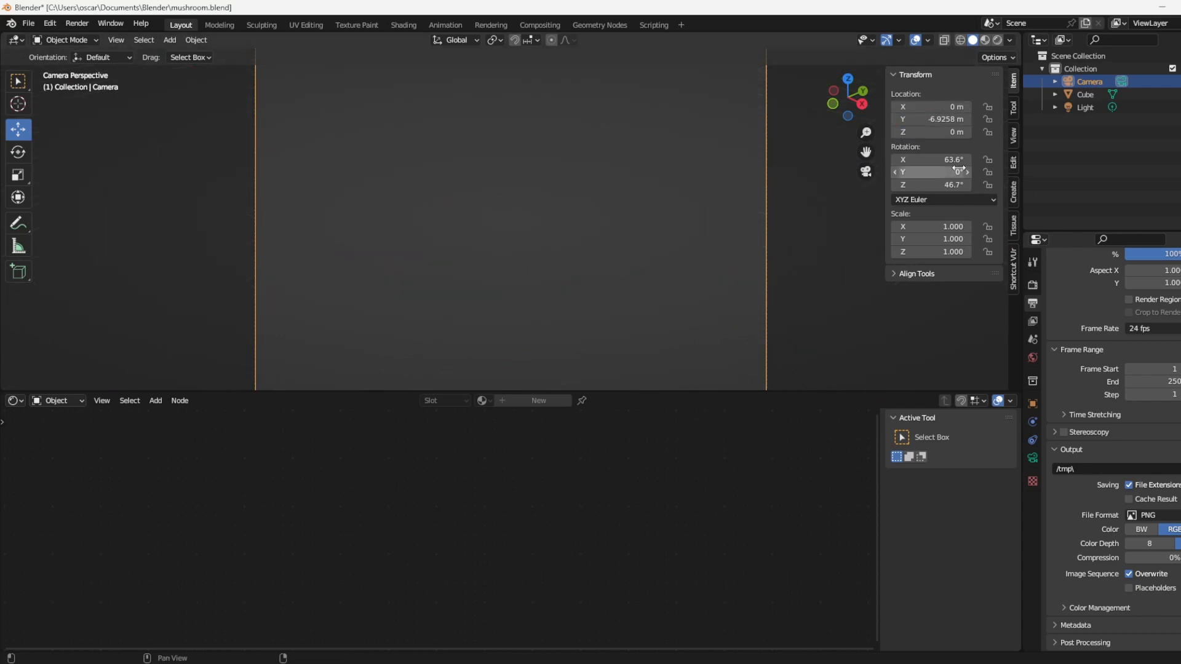
Set the camera's rotation to 90° on X and 0° on Z.
{"action": "left_click", "coordinate": [928, 159]}
{"action": "type", "text": "90"}
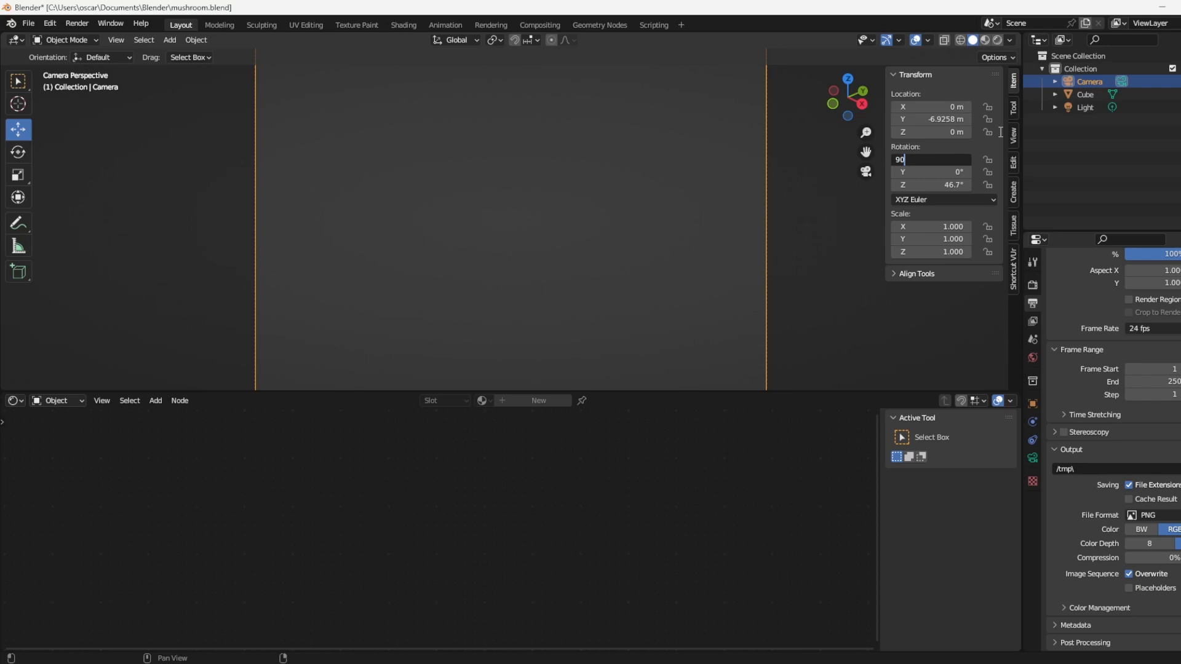
{"action": "key", "text": "Return"}
{"action": "left_click", "coordinate": [951, 185]}
{"action": "type", "text": "0"}
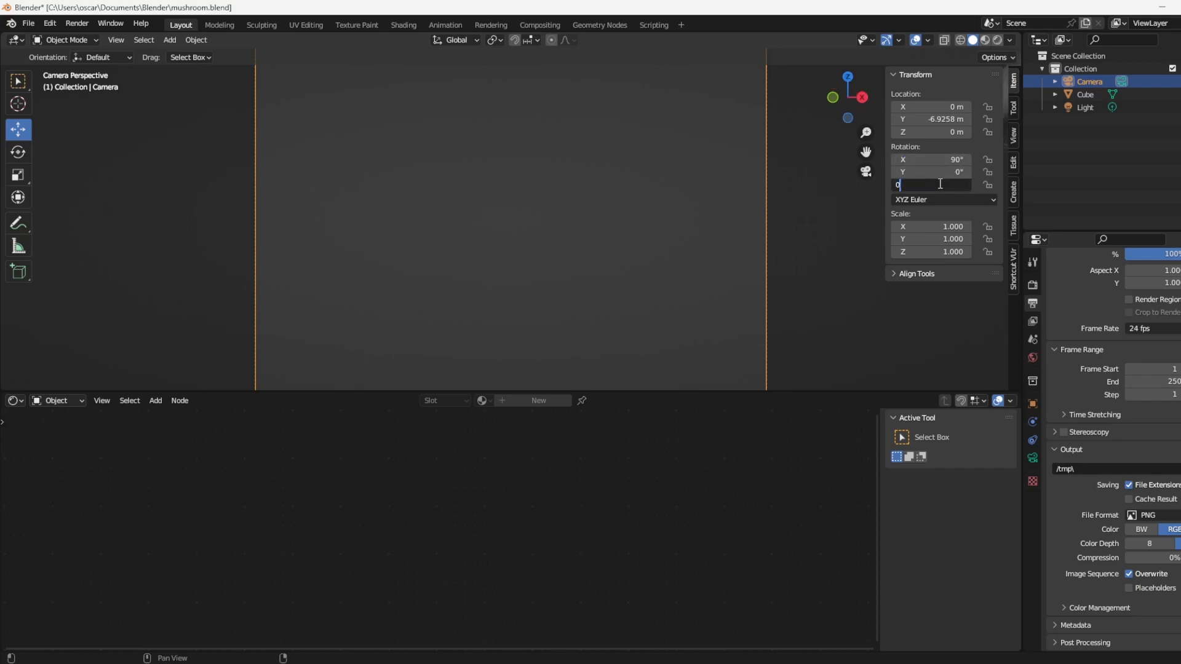
{"action": "key", "text": "Return"}
{"action": "scroll", "coordinate": [738, 268], "scroll_direction": "down", "scroll_amount": 3}
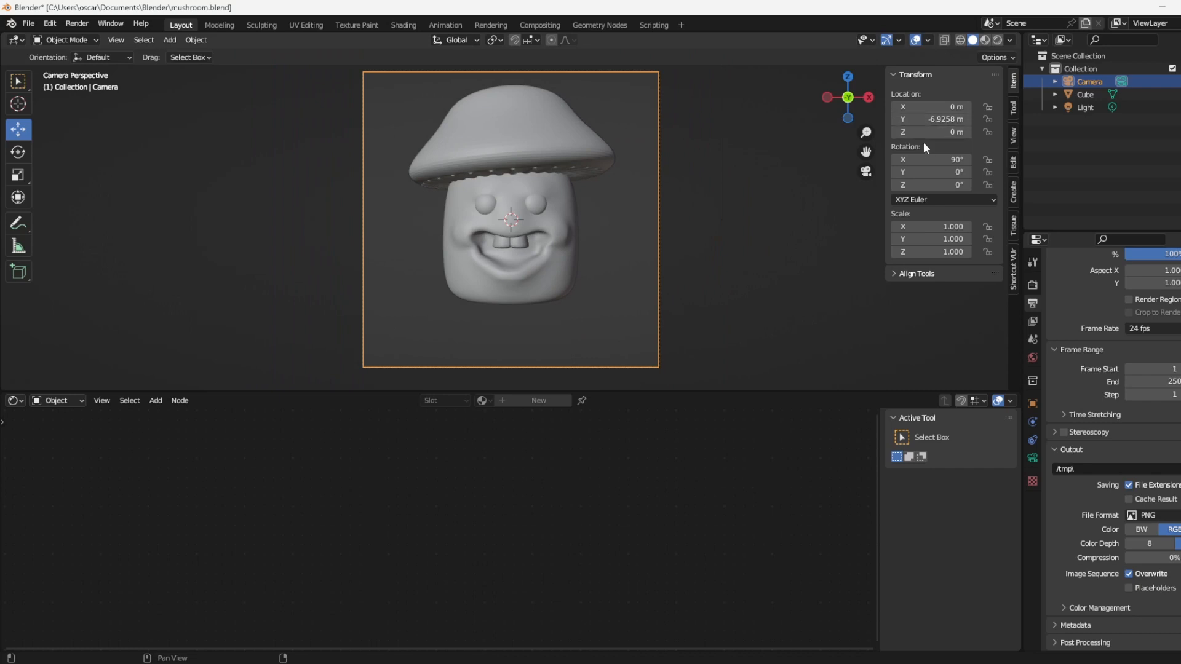
Raise the camera to a Z location of 0.17 m and switch the viewport to rendered shading.
{"action": "left_click_drag", "start_coordinate": [934, 132], "coordinate": [978, 131]}
{"action": "left_click", "coordinate": [997, 38]}
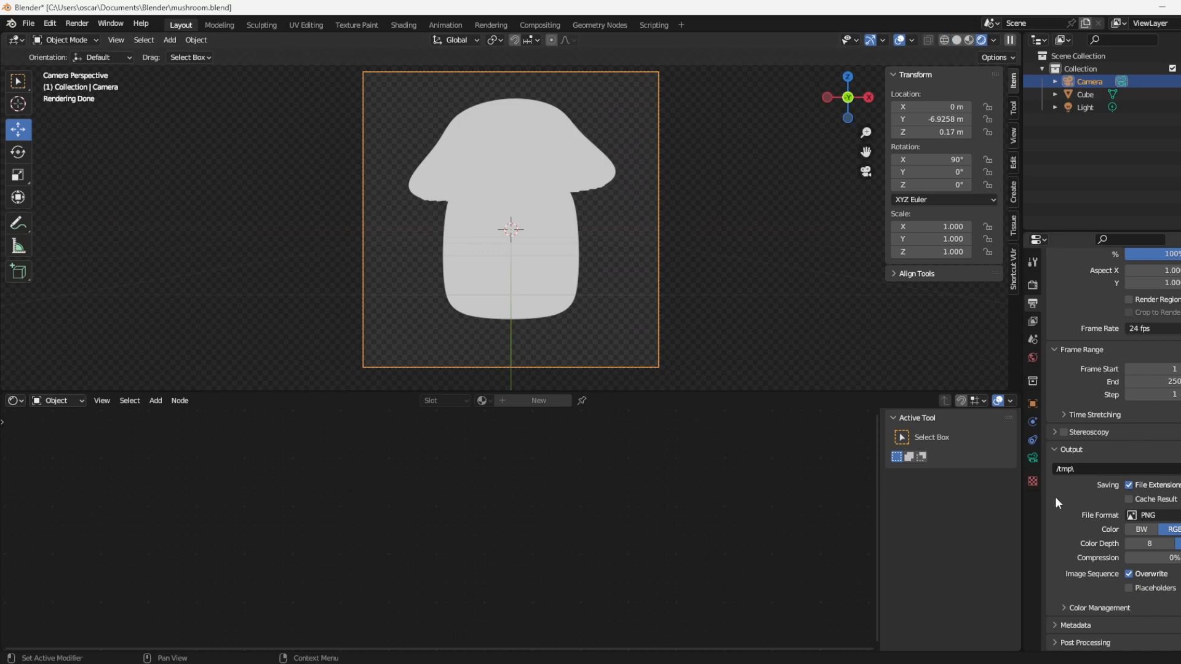
{"action": "left_click", "coordinate": [1032, 481]}
Select the mushroom and set its material's Multiply value to -0.3 and Logarithm base to 0.3.
{"action": "left_click", "coordinate": [530, 264]}
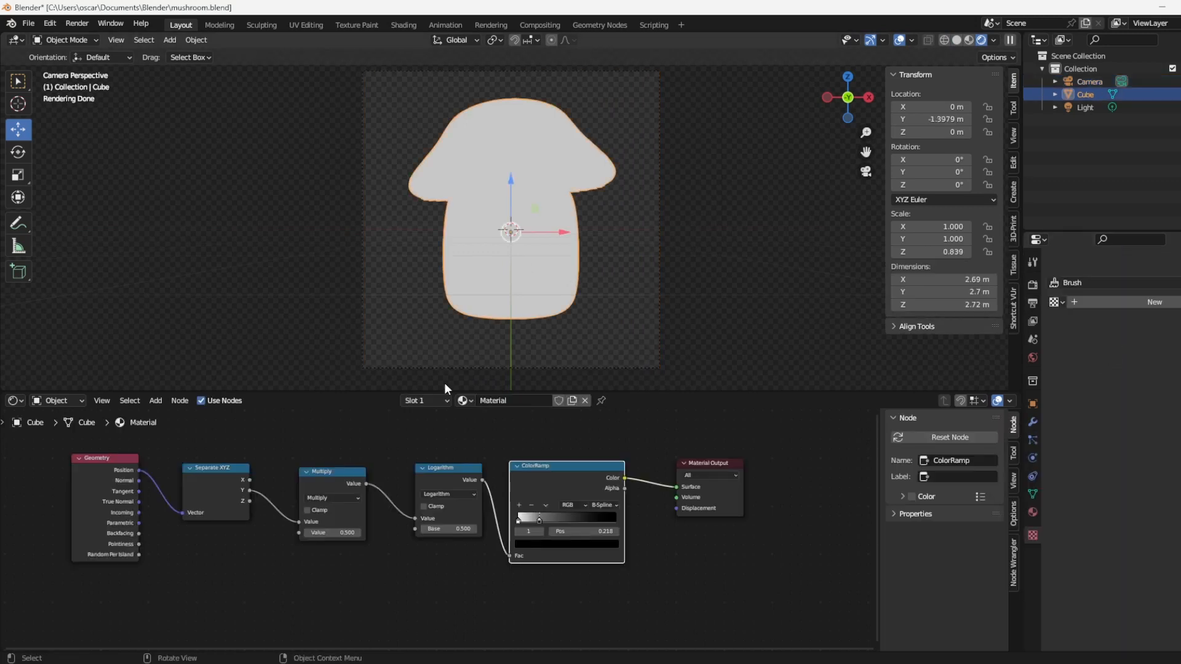
{"action": "scroll", "coordinate": [265, 558], "scroll_direction": "up", "scroll_amount": 2}
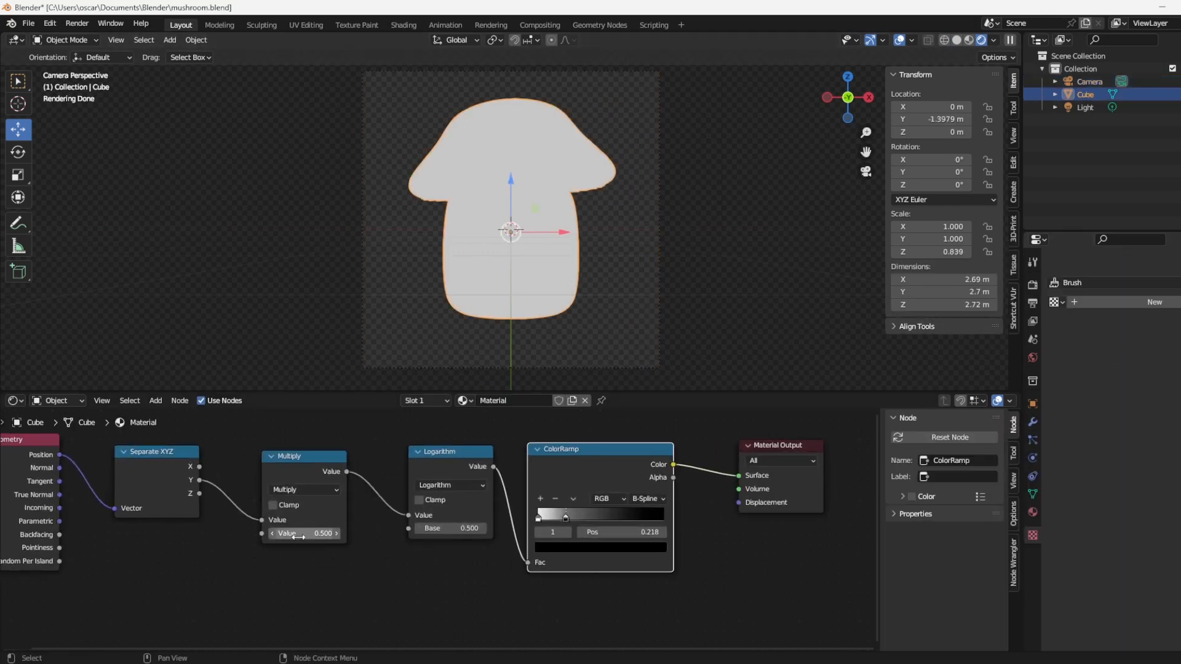
{"action": "left_click_drag", "start_coordinate": [301, 533], "coordinate": [246, 533]}
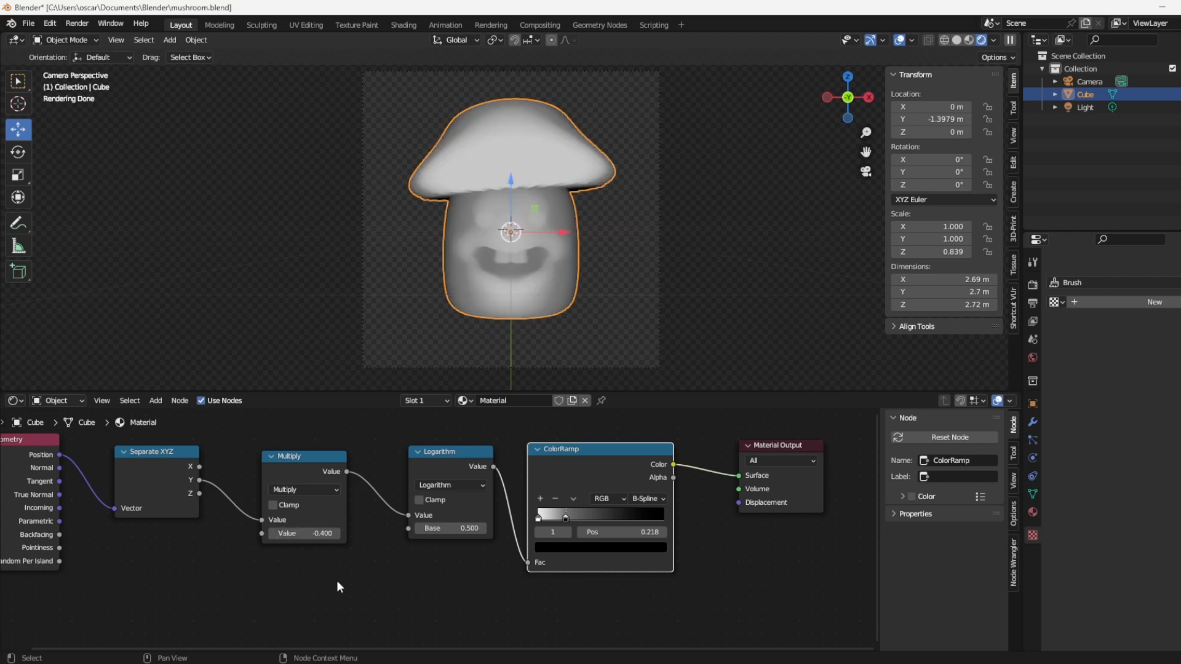
{"action": "left_click", "coordinate": [336, 533]}
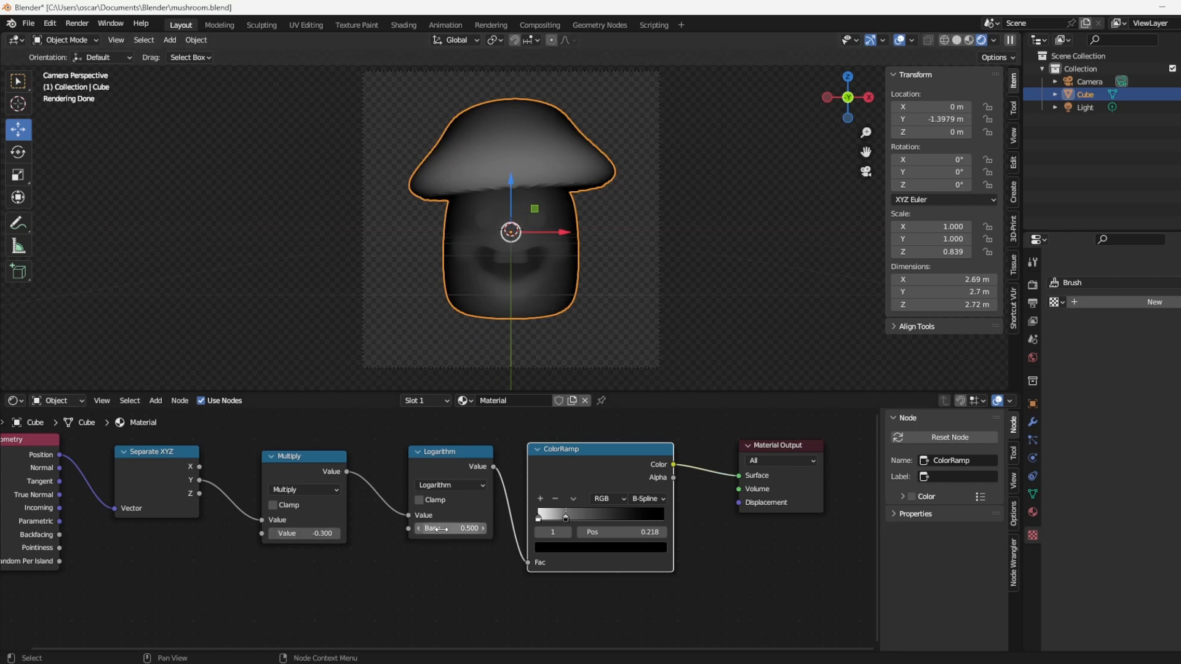
{"action": "left_click", "coordinate": [419, 529]}
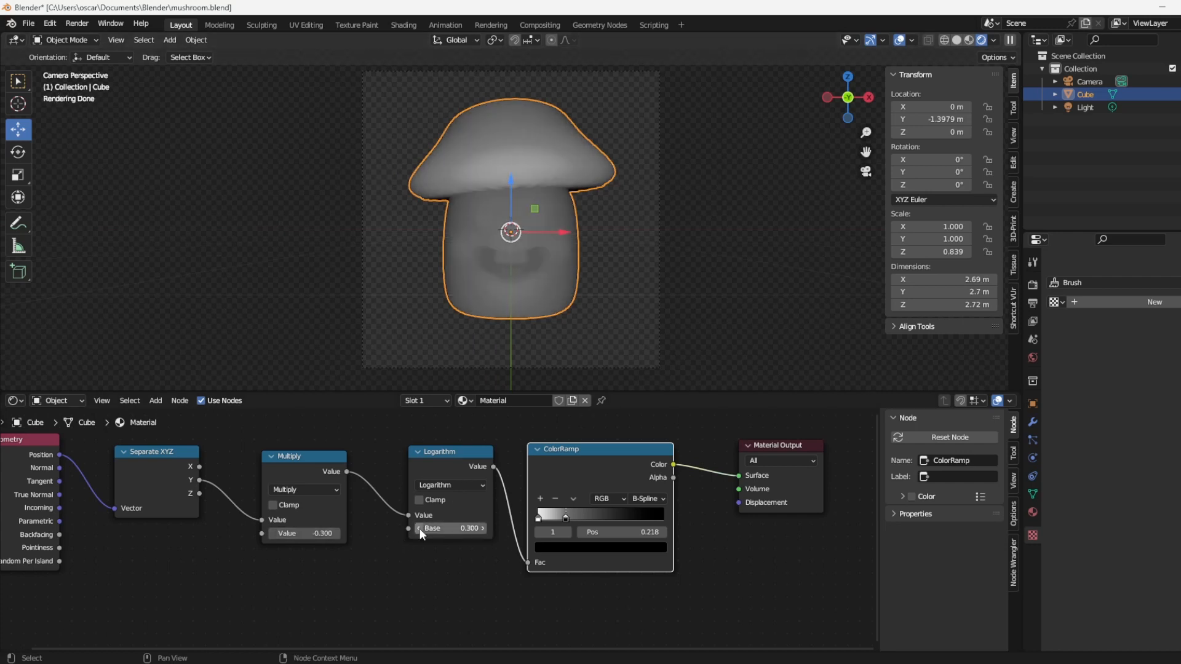
{"action": "left_click", "coordinate": [419, 529]}
Try a Multiply value of -0.4 and return it to -0.3.
{"action": "left_click", "coordinate": [337, 533]}
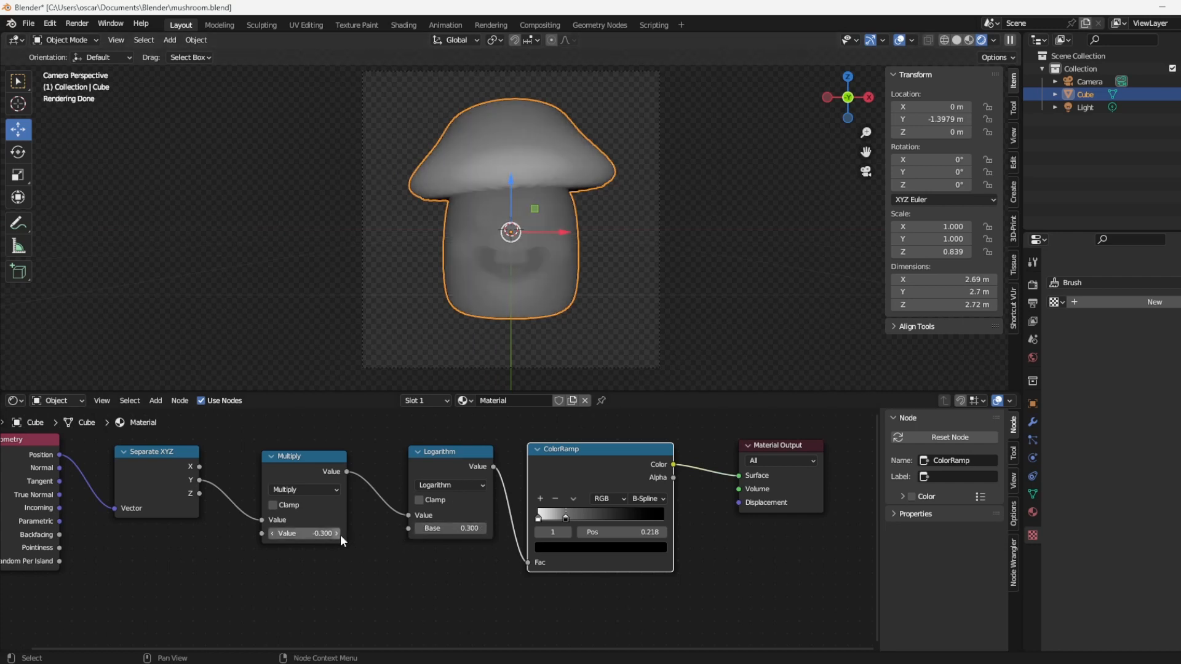
{"action": "left_click", "coordinate": [271, 532]}
{"action": "left_click", "coordinate": [272, 532]}
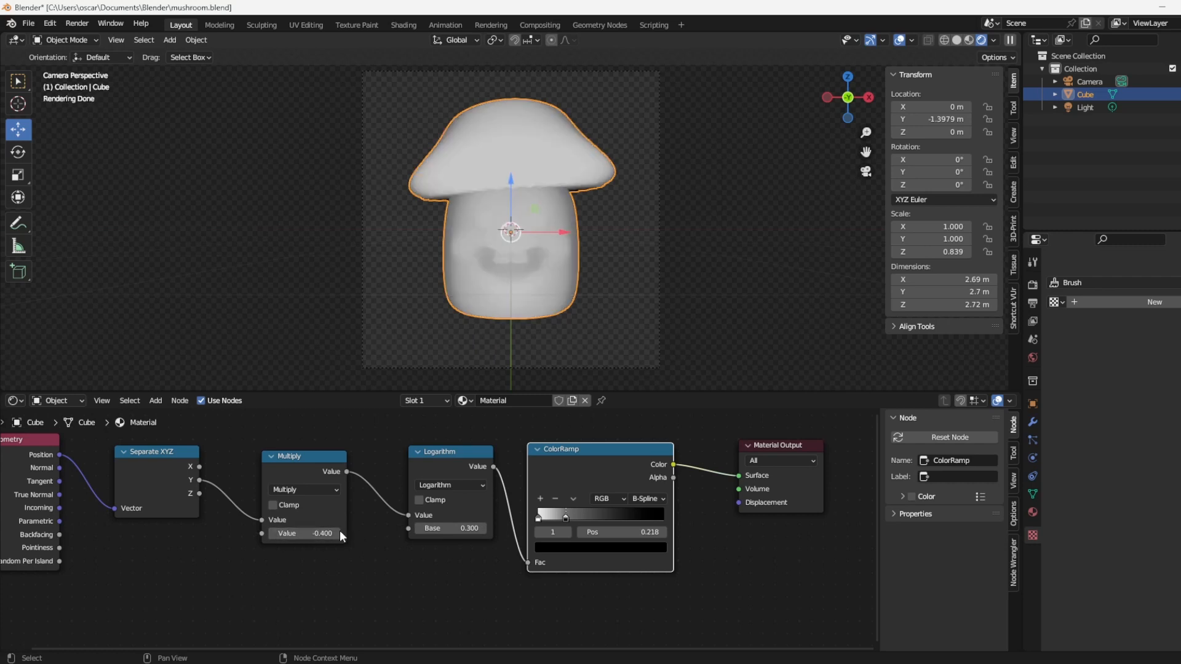
{"action": "left_click", "coordinate": [337, 533]}
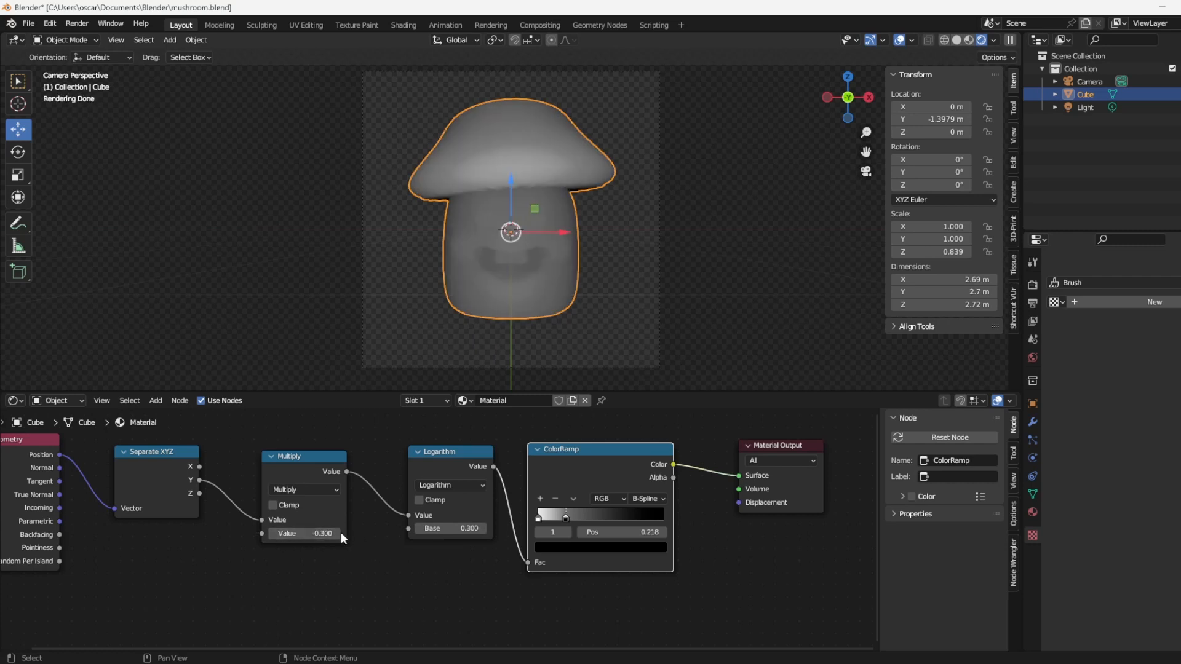
Set the Multiply value to -0.2 and the Logarithm base to 0.2, and move the black ColorRamp stop to about 0.277.
{"action": "left_click", "coordinate": [336, 533]}
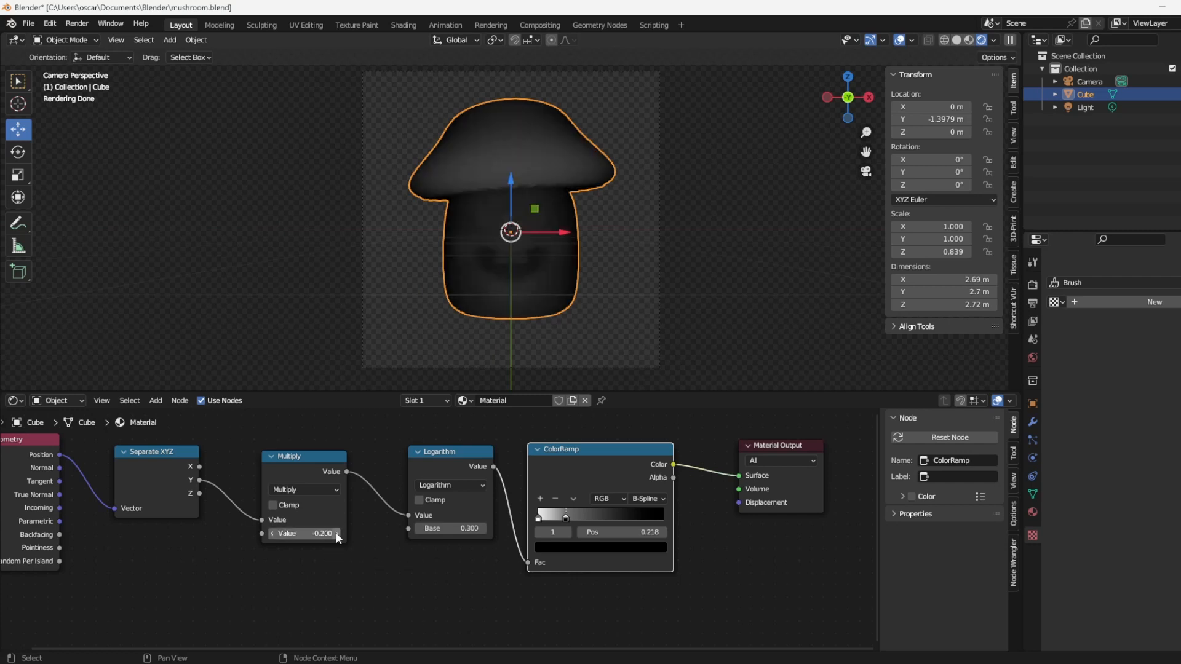
{"action": "left_click", "coordinate": [418, 528]}
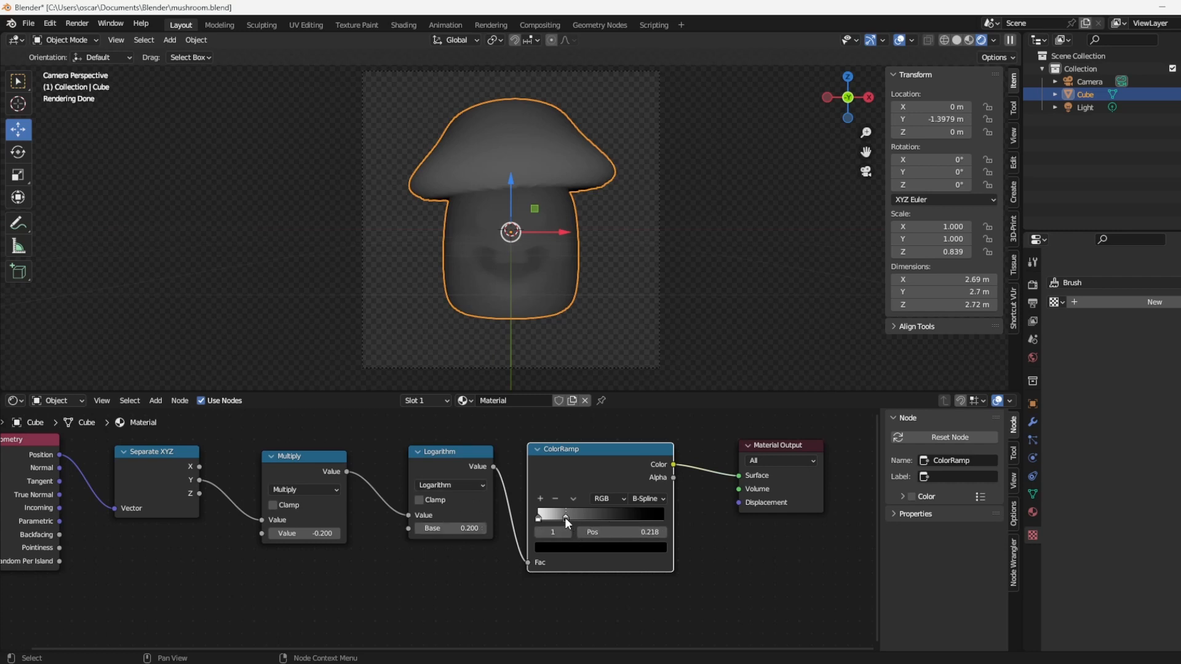
{"action": "left_click_drag", "start_coordinate": [565, 518], "coordinate": [573, 514]}
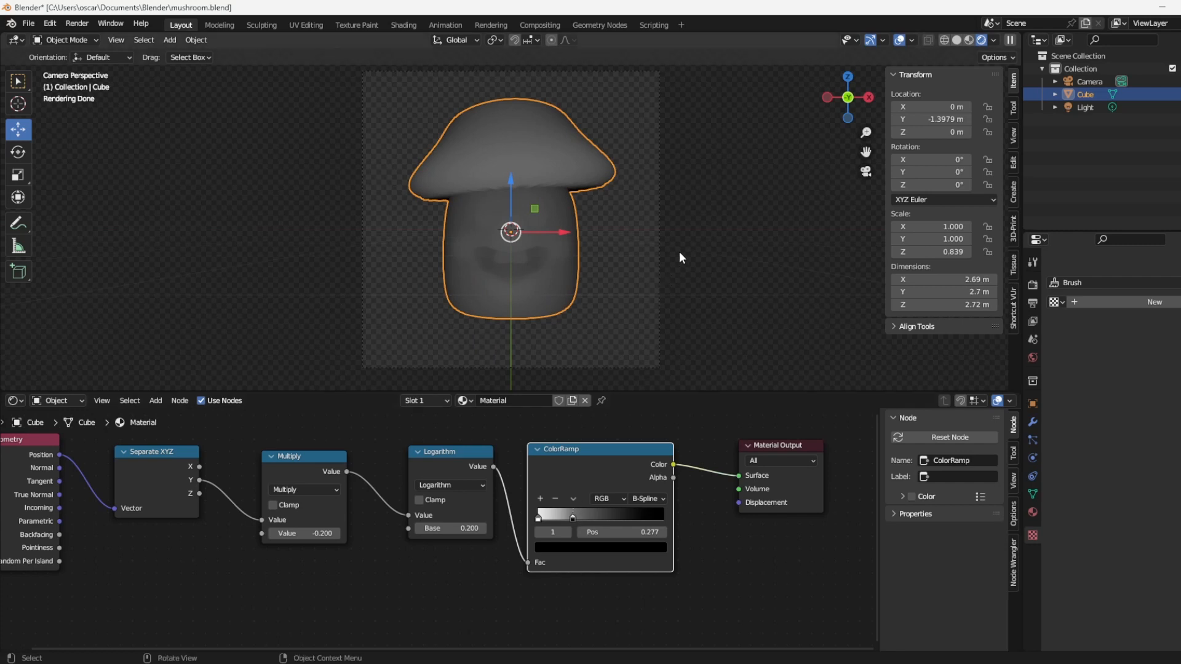
Select the camera and set its focal length to 20 mm.
{"action": "left_click", "coordinate": [659, 222]}
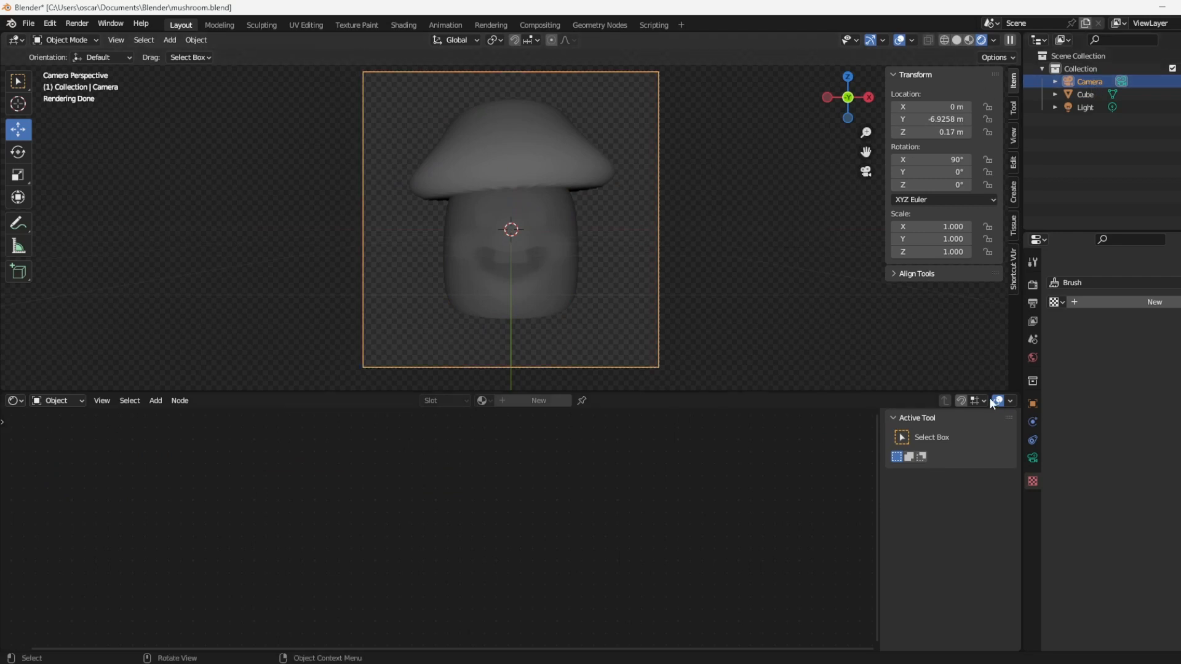
{"action": "left_click", "coordinate": [1032, 458]}
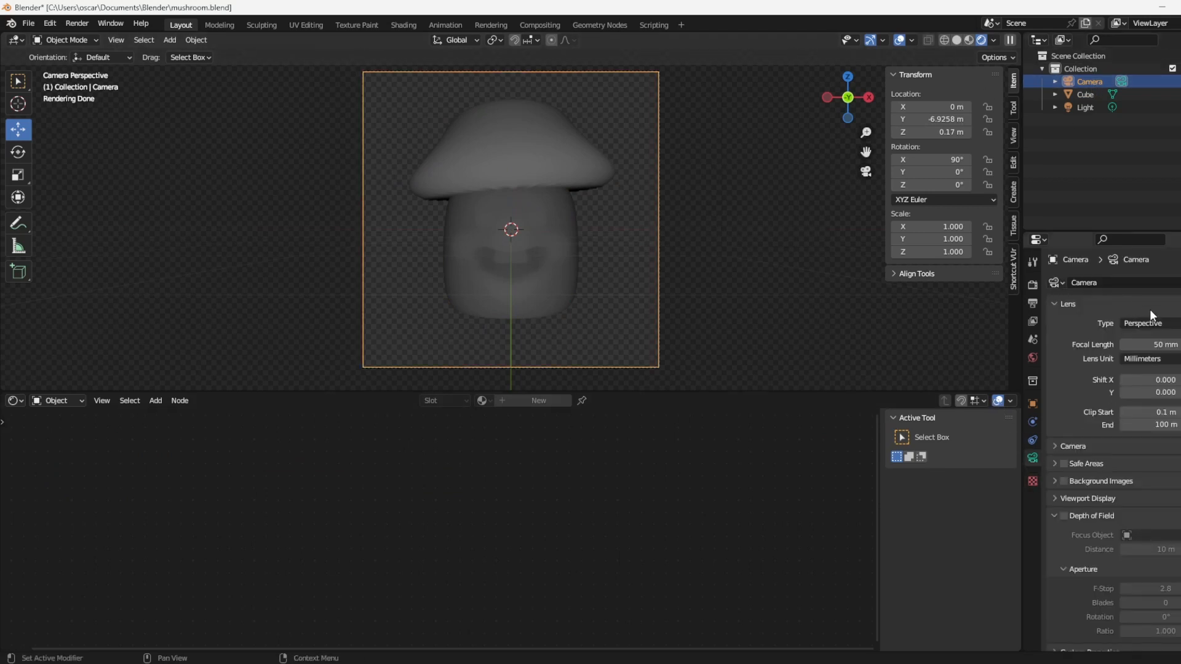
{"action": "left_click_drag", "start_coordinate": [1150, 345], "coordinate": [1037, 344]}
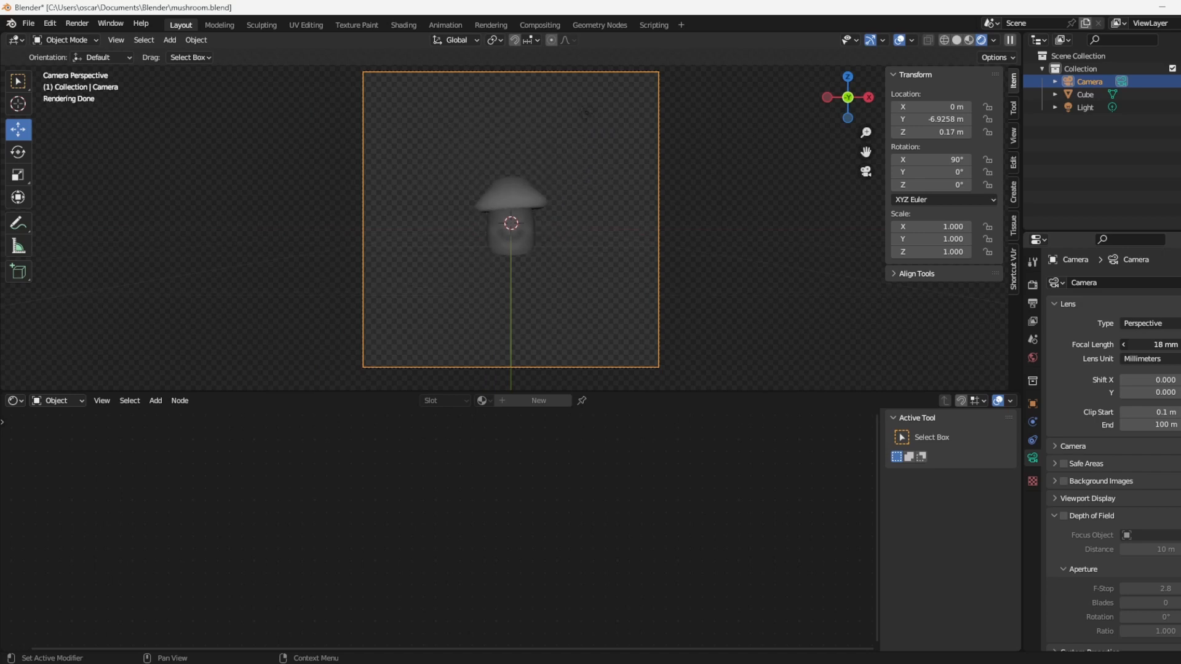
{"action": "left_click_drag", "start_coordinate": [584, 111], "coordinate": [606, 83]}
{"action": "left_click", "coordinate": [1174, 345]}
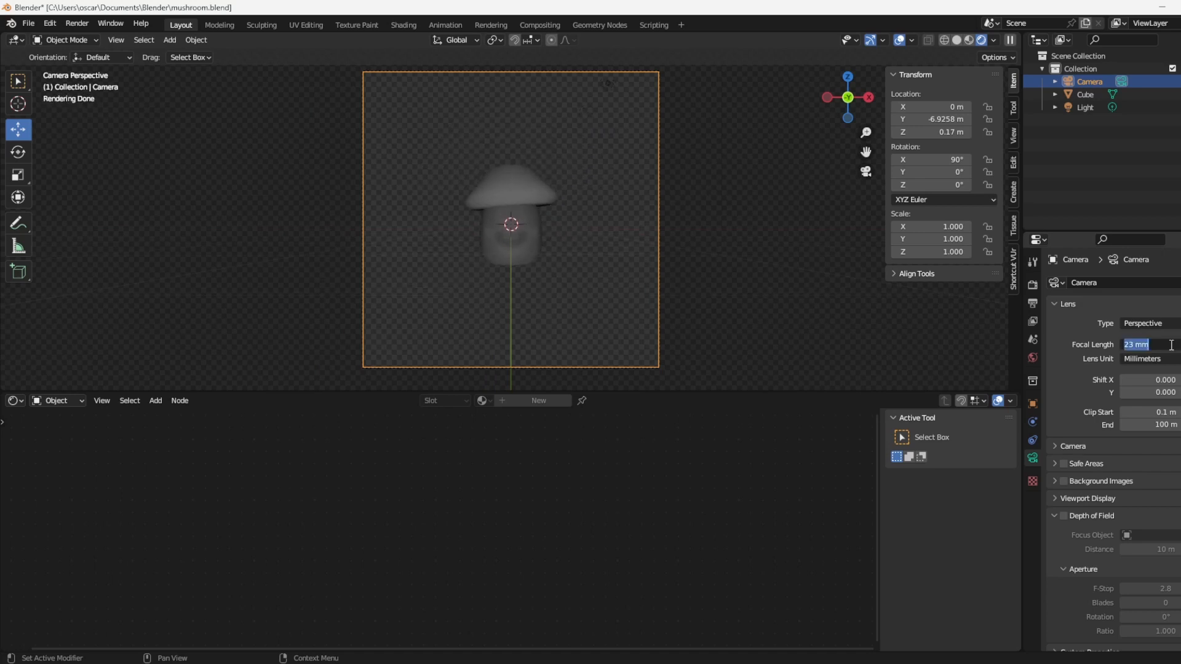
{"action": "type", "text": "20"}
{"action": "key", "text": "Return"}
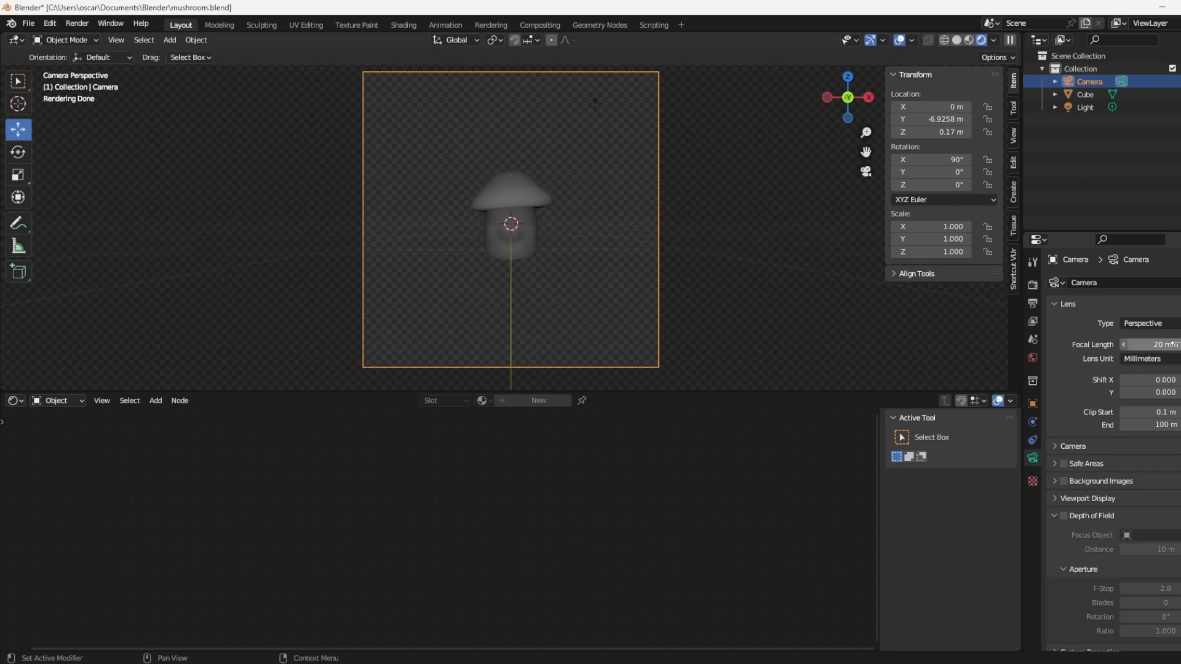
Move the camera closer to the mushroom, to about -3.68 m on Y and 0.22 m on Z.
{"action": "left_click_drag", "start_coordinate": [929, 118], "coordinate": [1070, 119]}
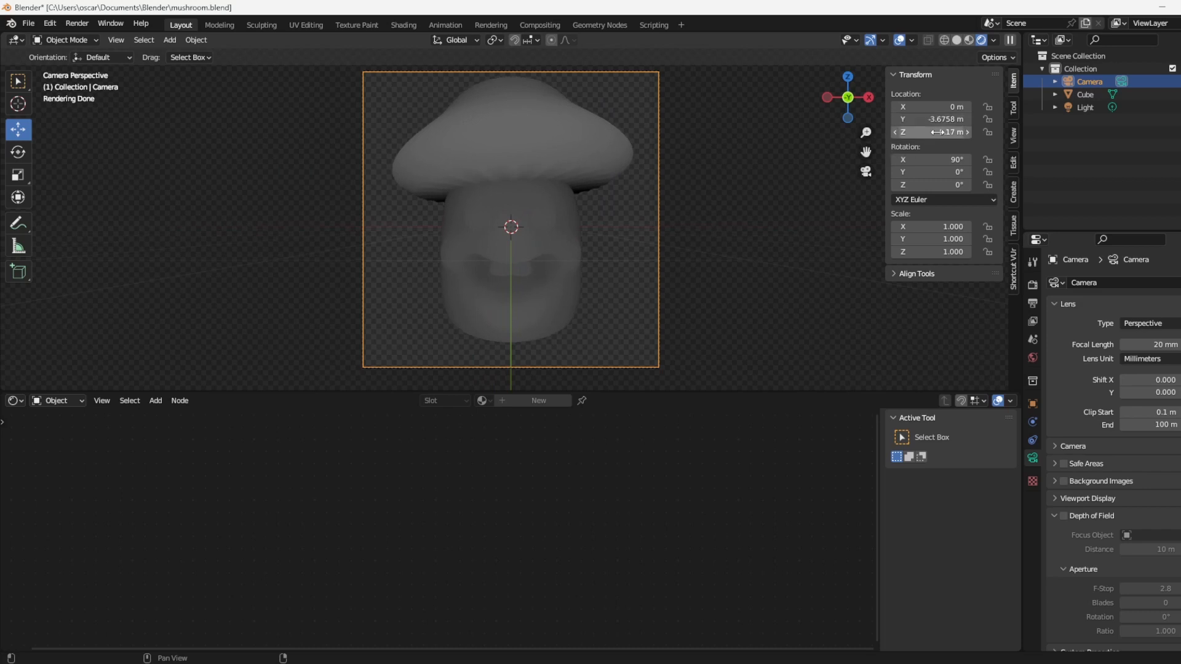
{"action": "left_click_drag", "start_coordinate": [932, 131], "coordinate": [938, 131]}
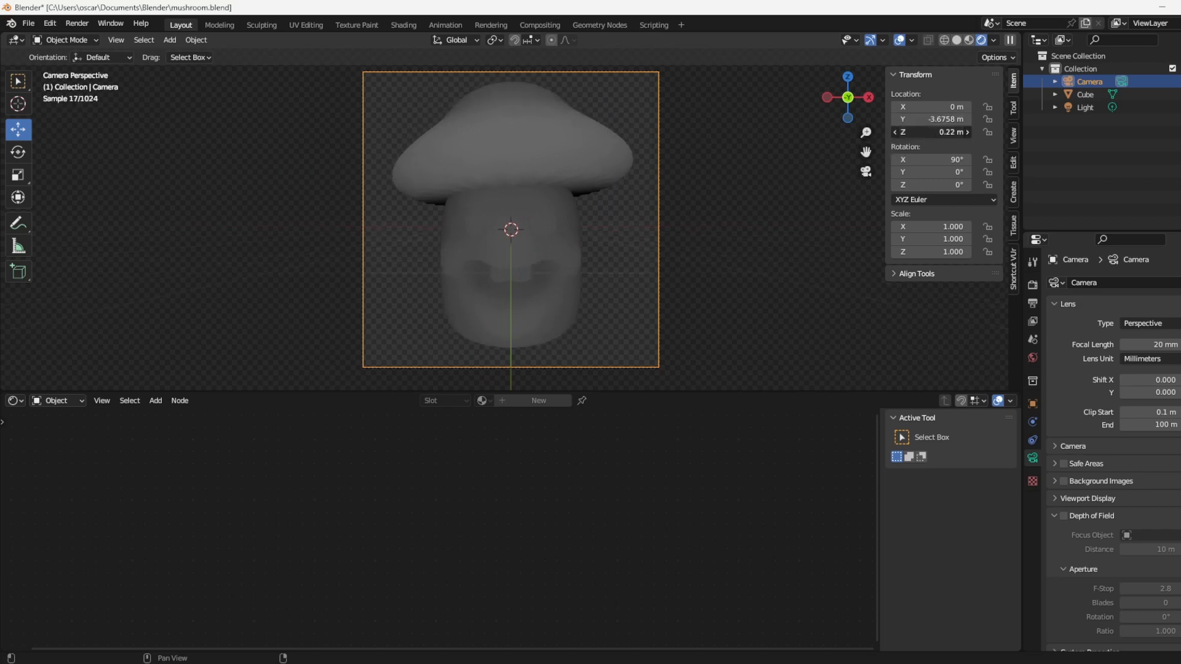
Rotate the mushroom to about -4.66° around the global X axis and about -10.3° around the global Z axis.
{"action": "left_click", "coordinate": [526, 178]}
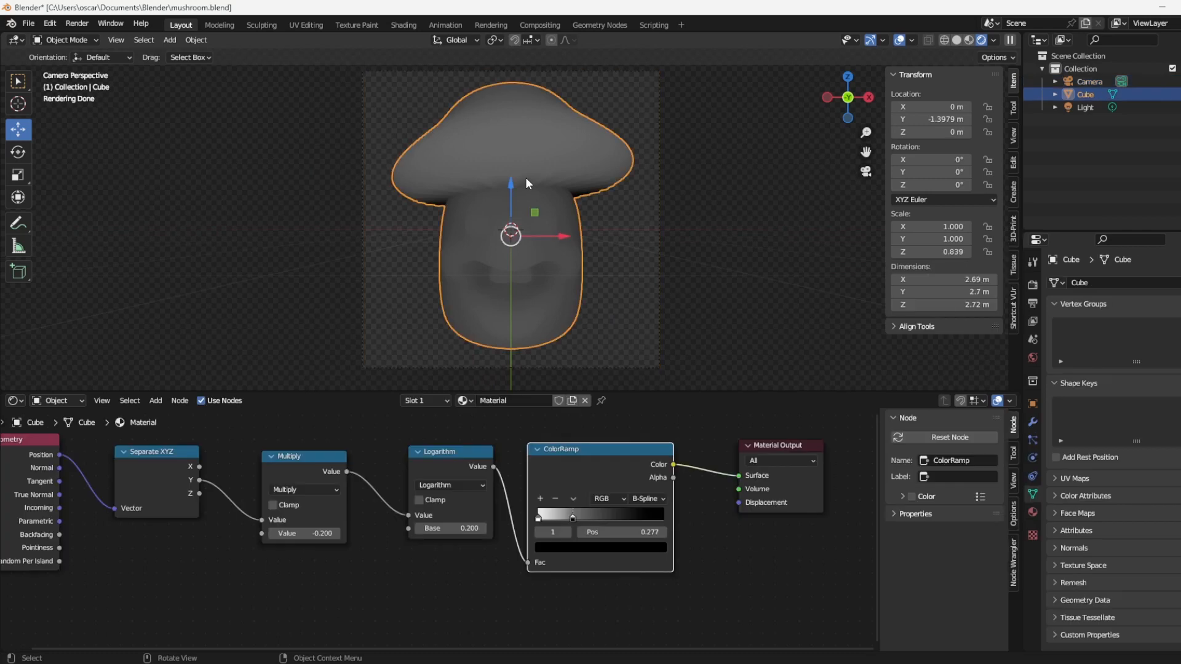
{"action": "key", "text": "r"}
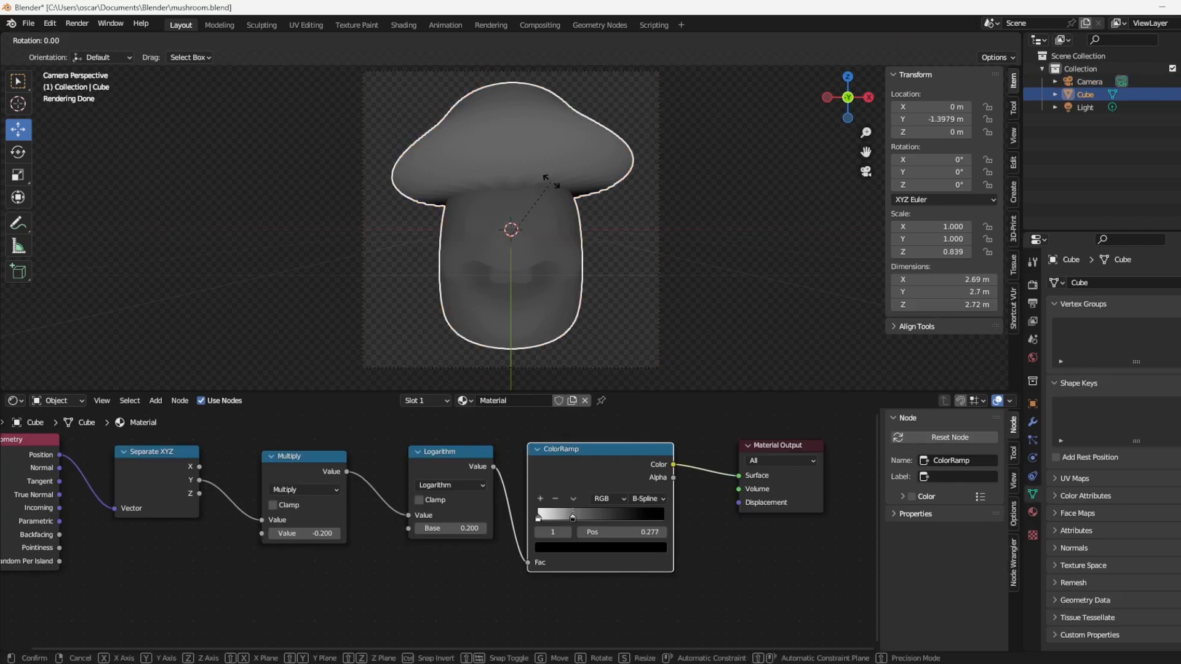
{"action": "key", "text": "x"}
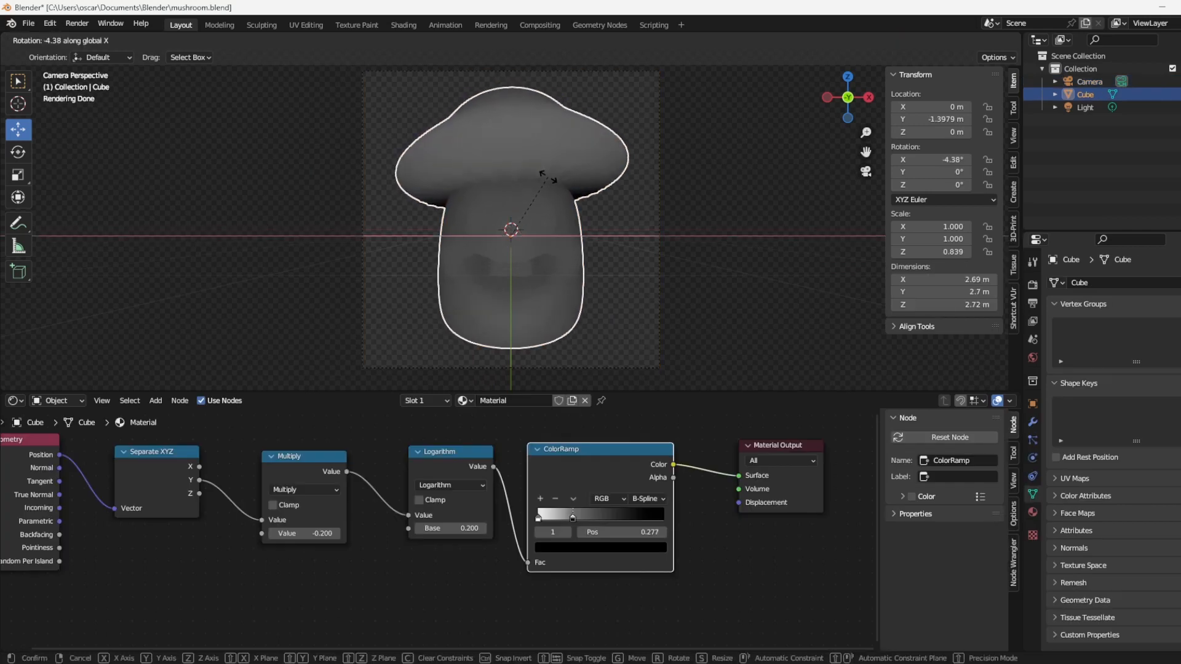
{"action": "left_click", "coordinate": [549, 182]}
{"action": "key", "text": "r"}
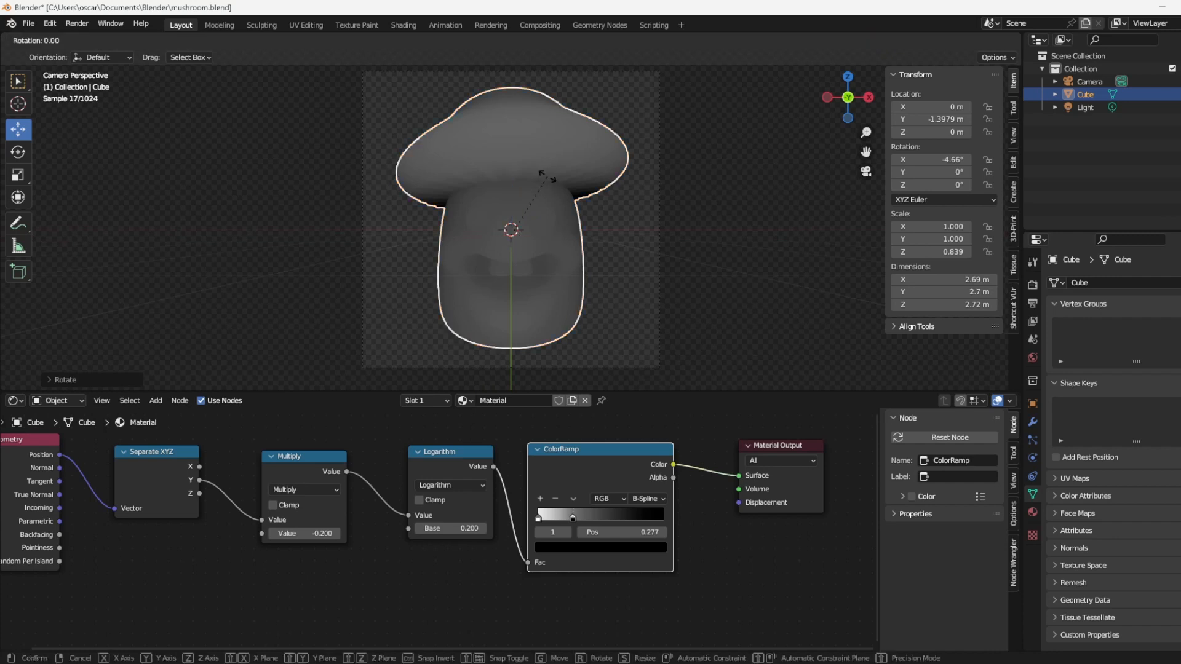
{"action": "key", "text": "z"}
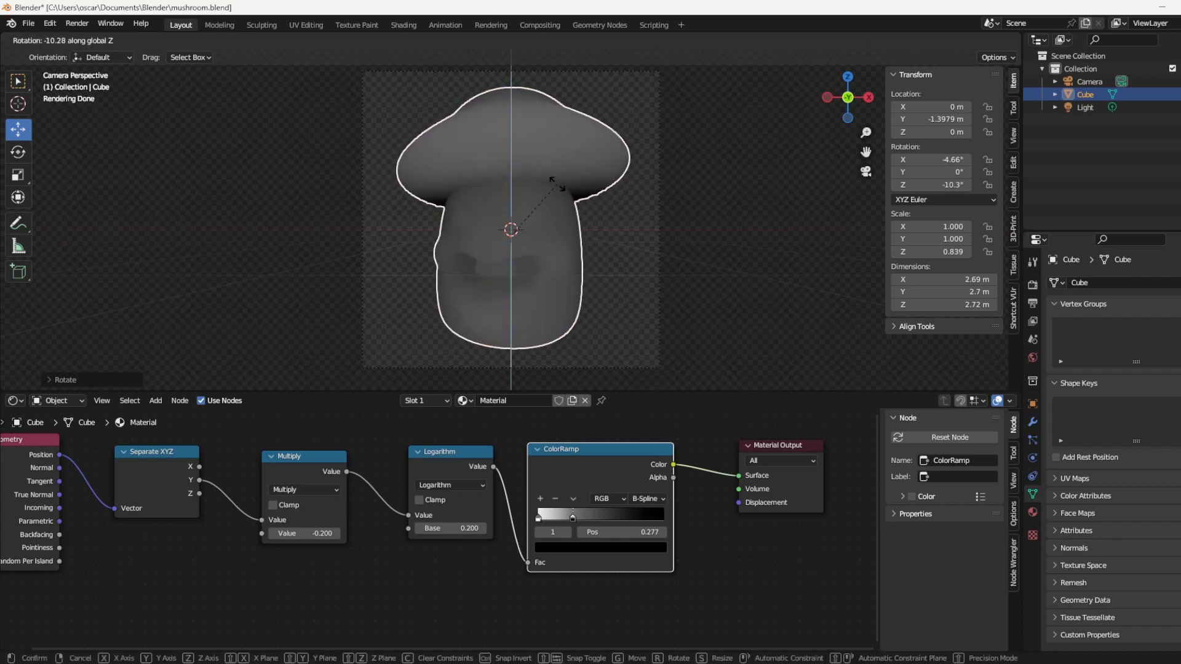
{"action": "left_click", "coordinate": [556, 183]}
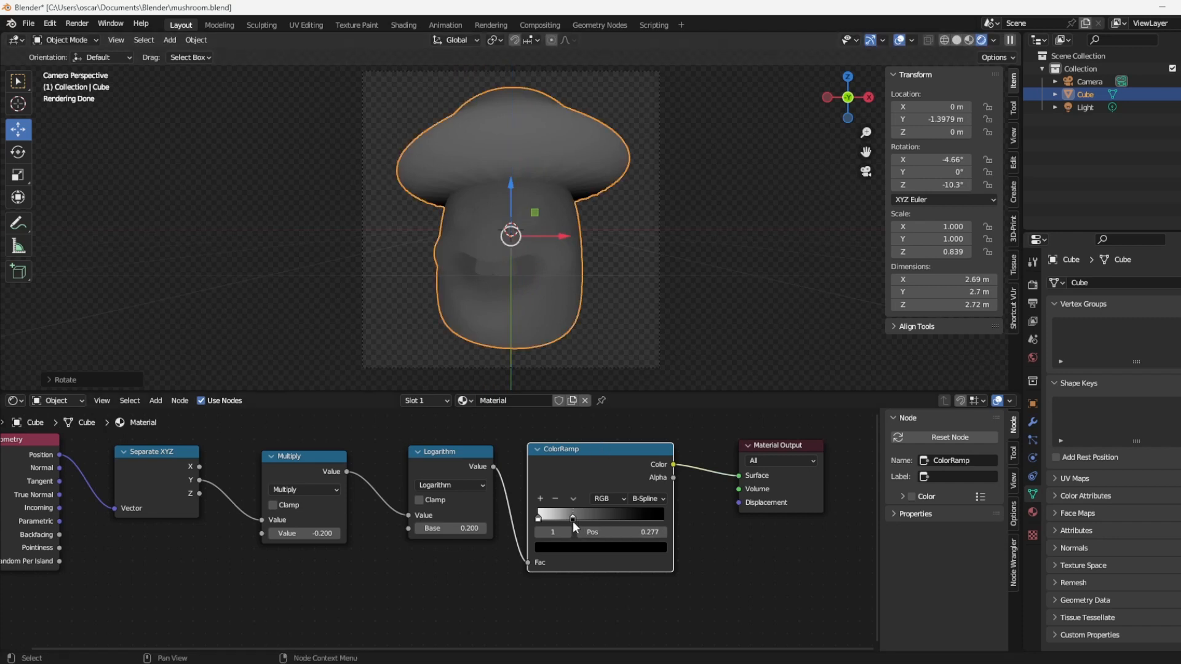
Move the black ColorRamp stop to about 0.195 and render the image.
{"action": "left_click_drag", "start_coordinate": [573, 521], "coordinate": [561, 518]}
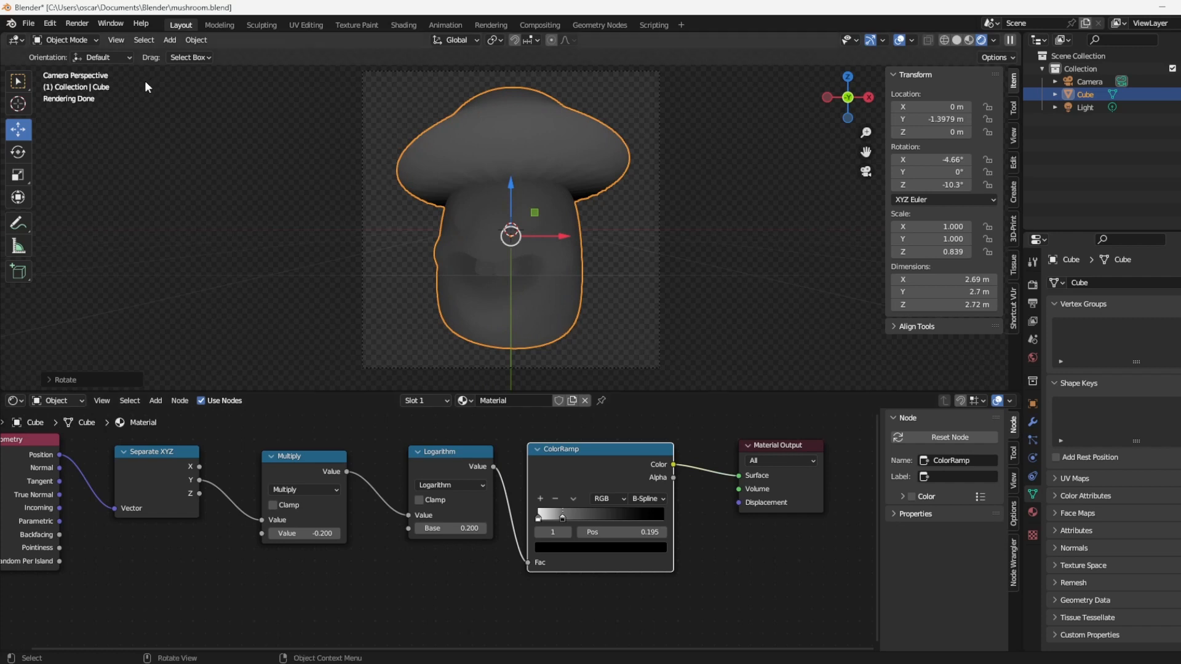
{"action": "left_click", "coordinate": [73, 24]}
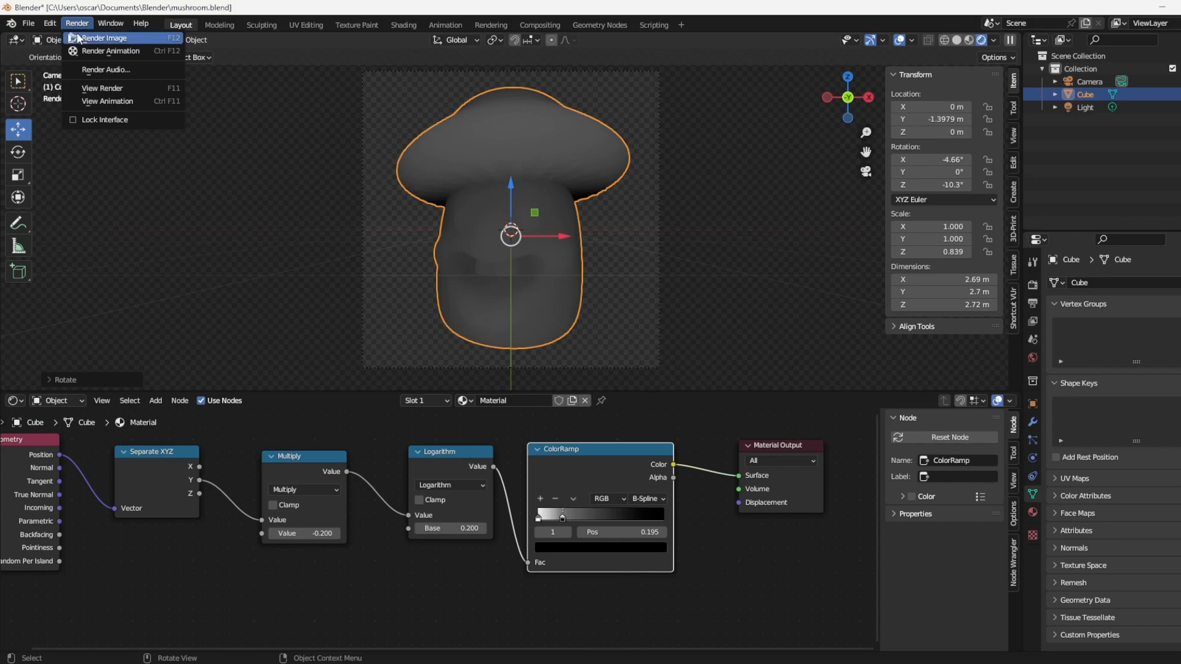
{"action": "left_click", "coordinate": [77, 34]}
{"action": "scroll", "coordinate": [780, 343], "scroll_direction": "down", "scroll_amount": 4}
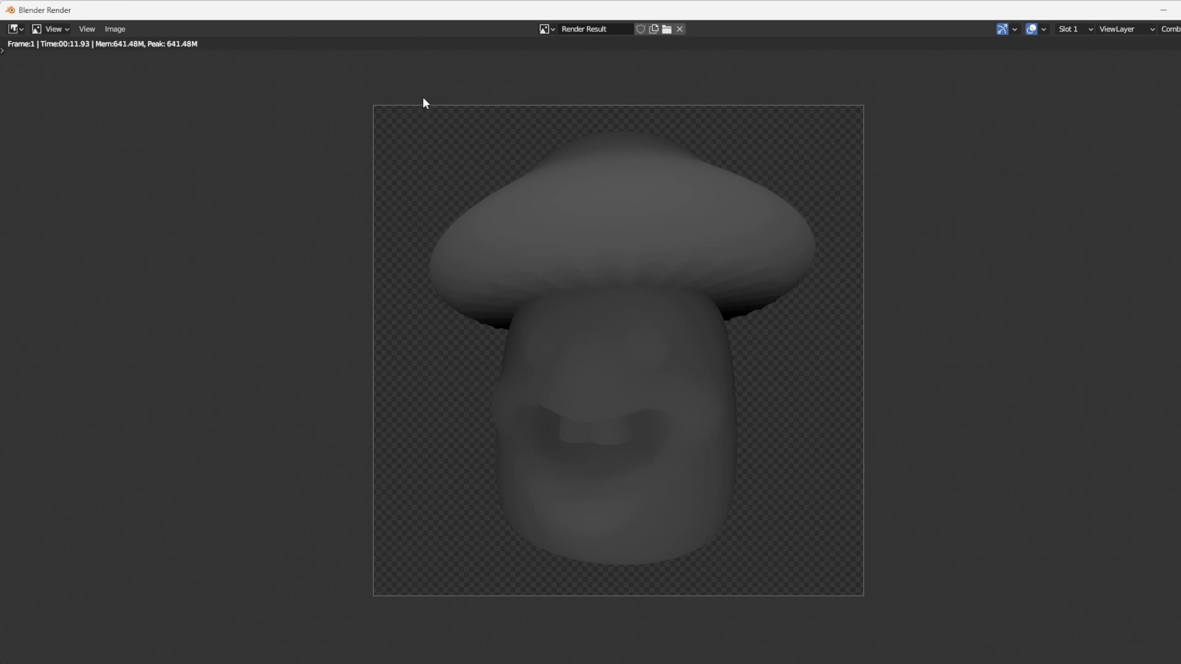
Save the rendered image as shroom.png in the bas relief folder, as a 16-bit RGB PNG with 0% compression.
{"action": "left_click", "coordinate": [116, 29]}
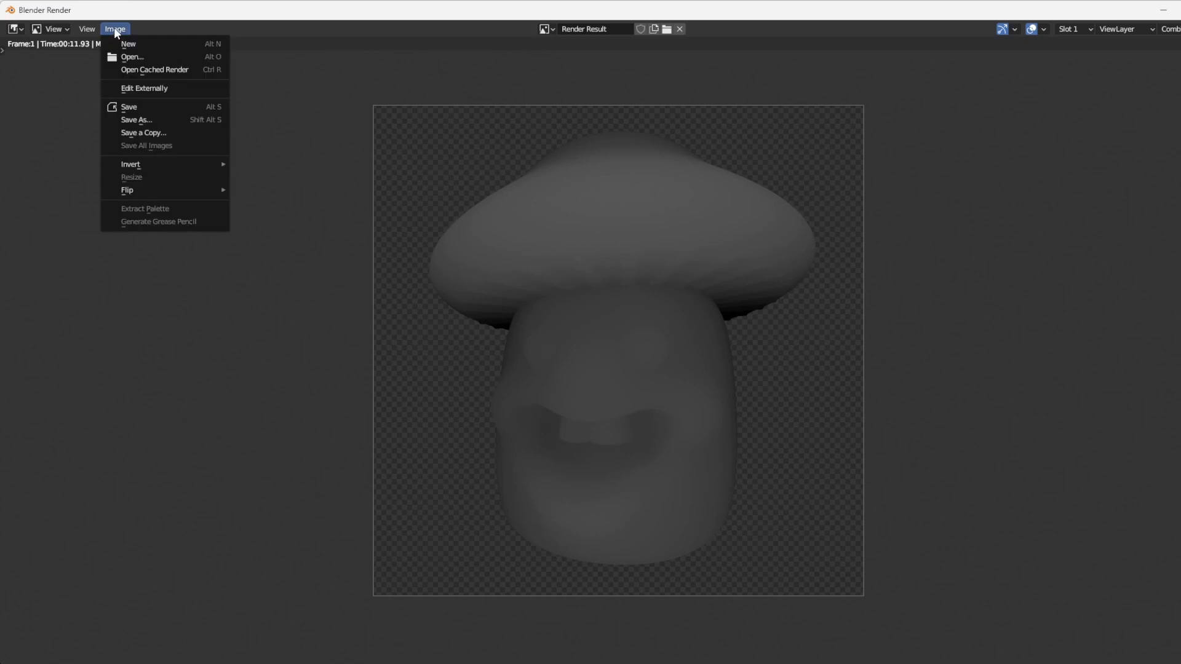
{"action": "left_click", "coordinate": [156, 117]}
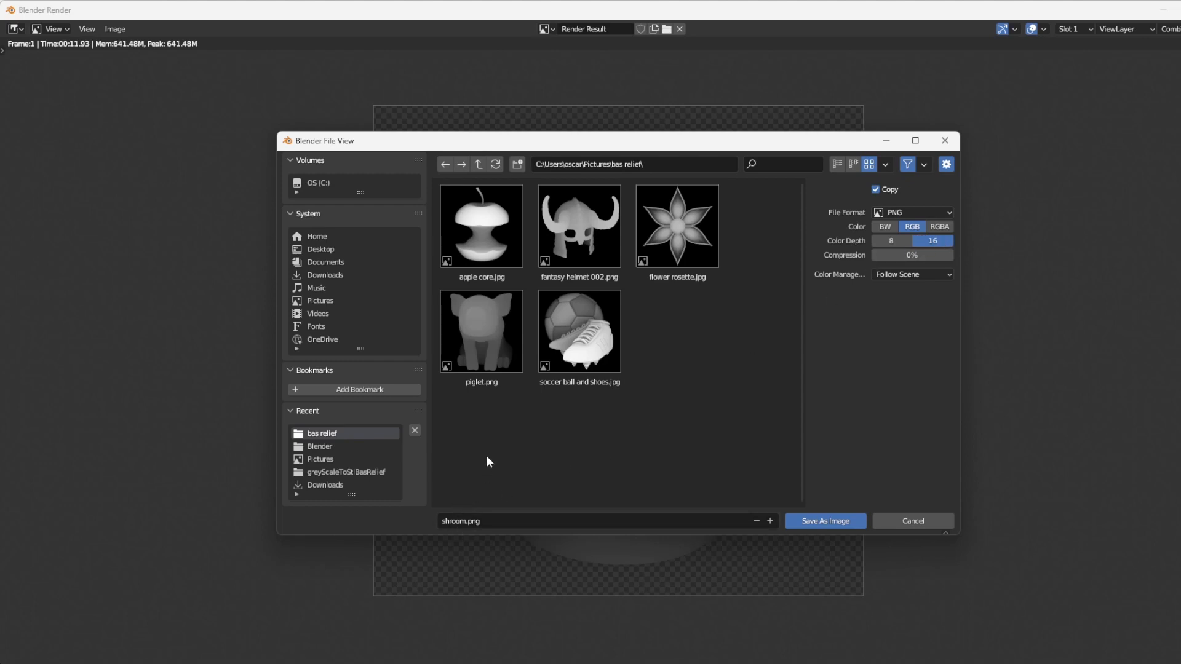
{"action": "left_click", "coordinate": [836, 520]}
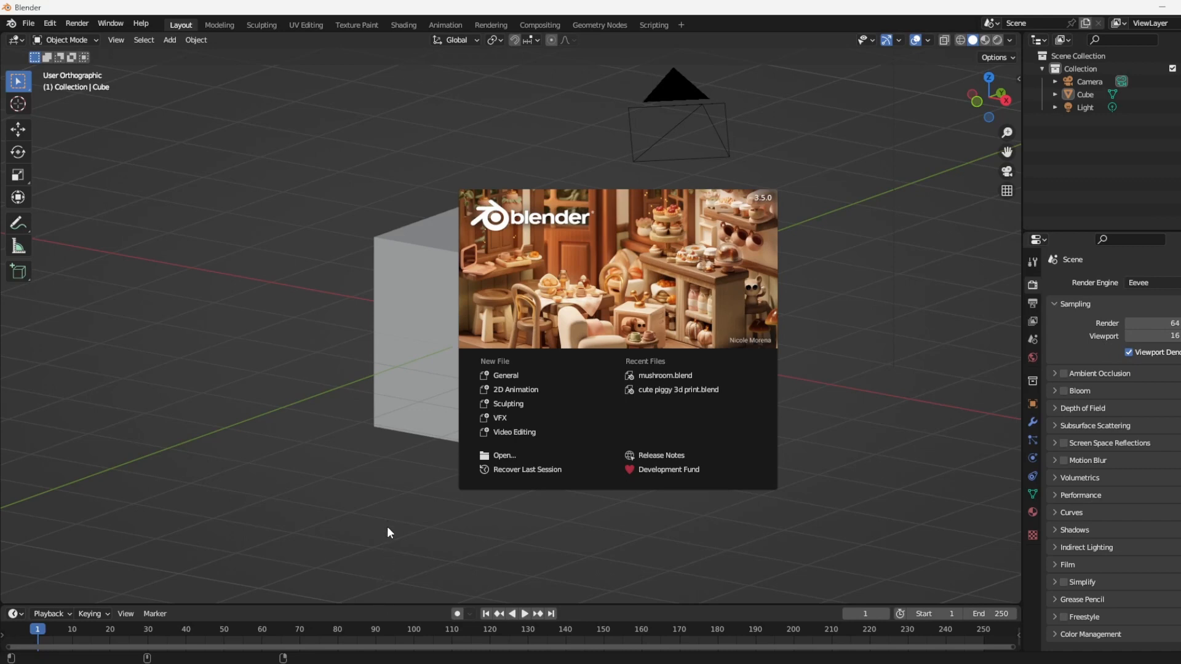
Delete the default cube from the new scene and add a plane mesh.
{"action": "left_click", "coordinate": [387, 510]}
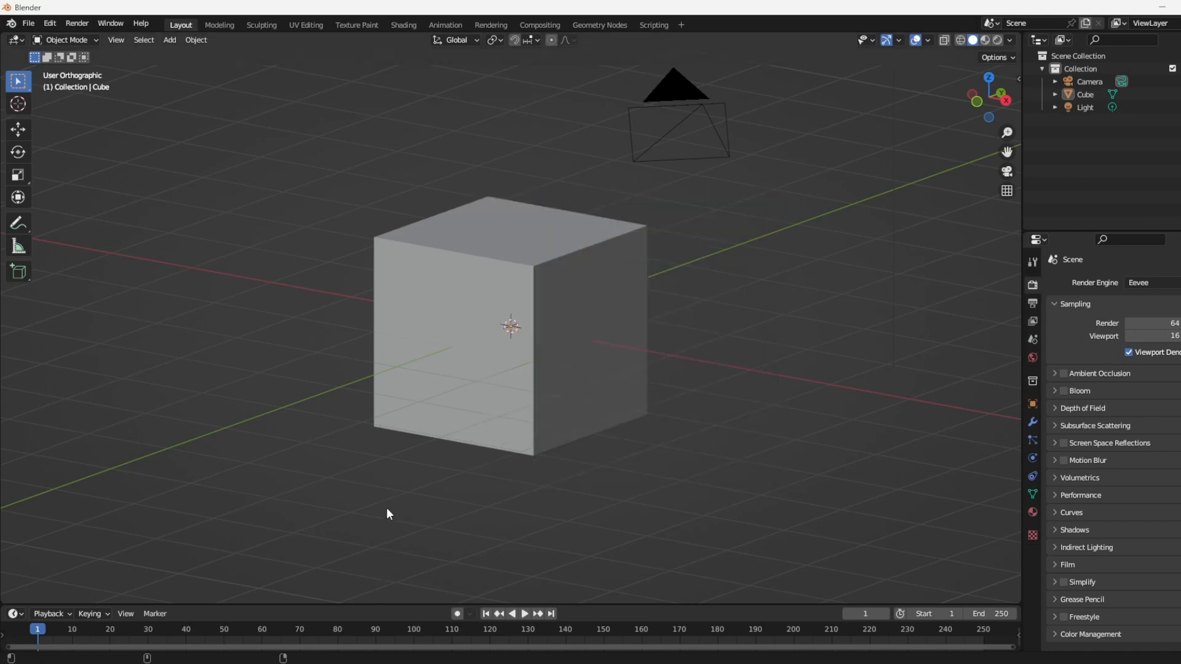
{"action": "left_click", "coordinate": [528, 295]}
{"action": "key", "text": "Delete"}
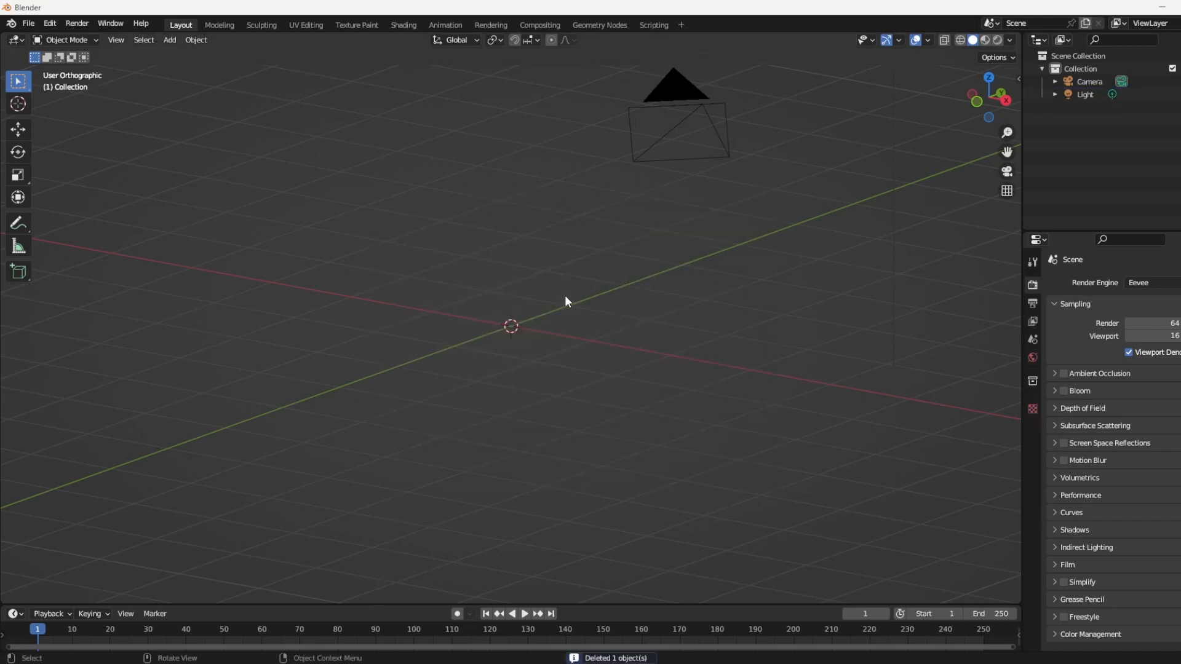
{"action": "left_click", "coordinate": [170, 40]}
{"action": "mouse_move", "coordinate": [180, 53]}
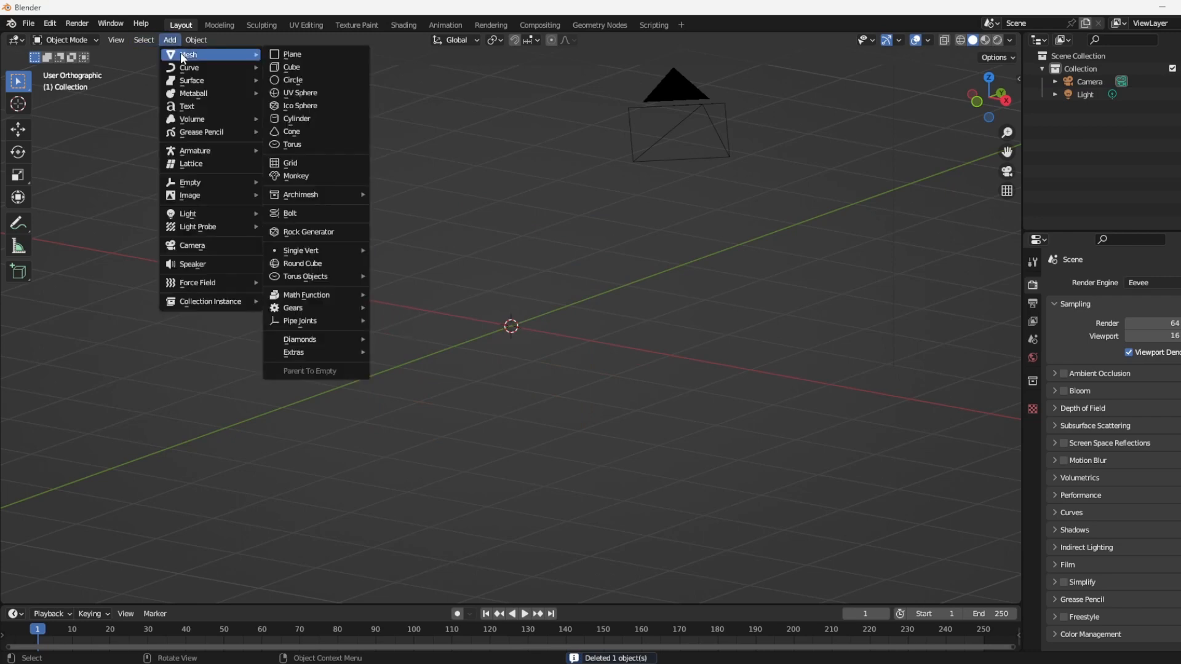
{"action": "left_click", "coordinate": [275, 57]}
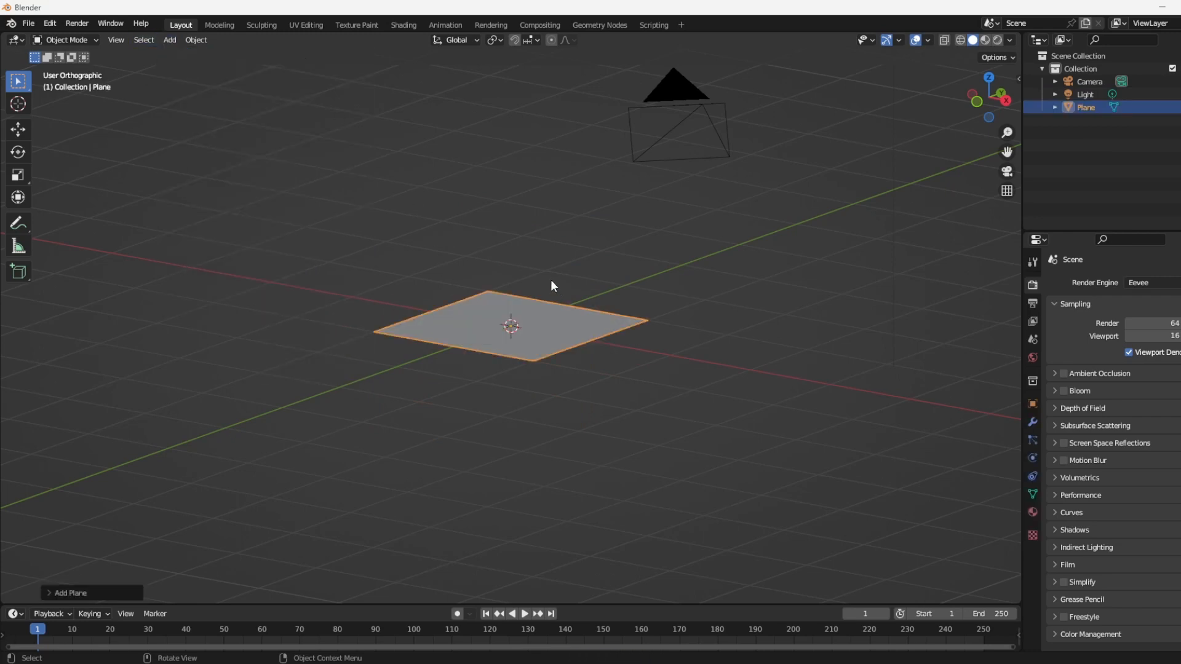
Subdivide the plane's mesh with 100 cuts and return to Object Mode.
{"action": "mouse_move", "coordinate": [551, 285]}
{"action": "middle_mouse_down"}
{"action": "mouse_move", "coordinate": [562, 307]}
{"action": "mouse_move", "coordinate": [569, 292]}
{"action": "middle_mouse_up"}
{"action": "key", "text": "Tab"}
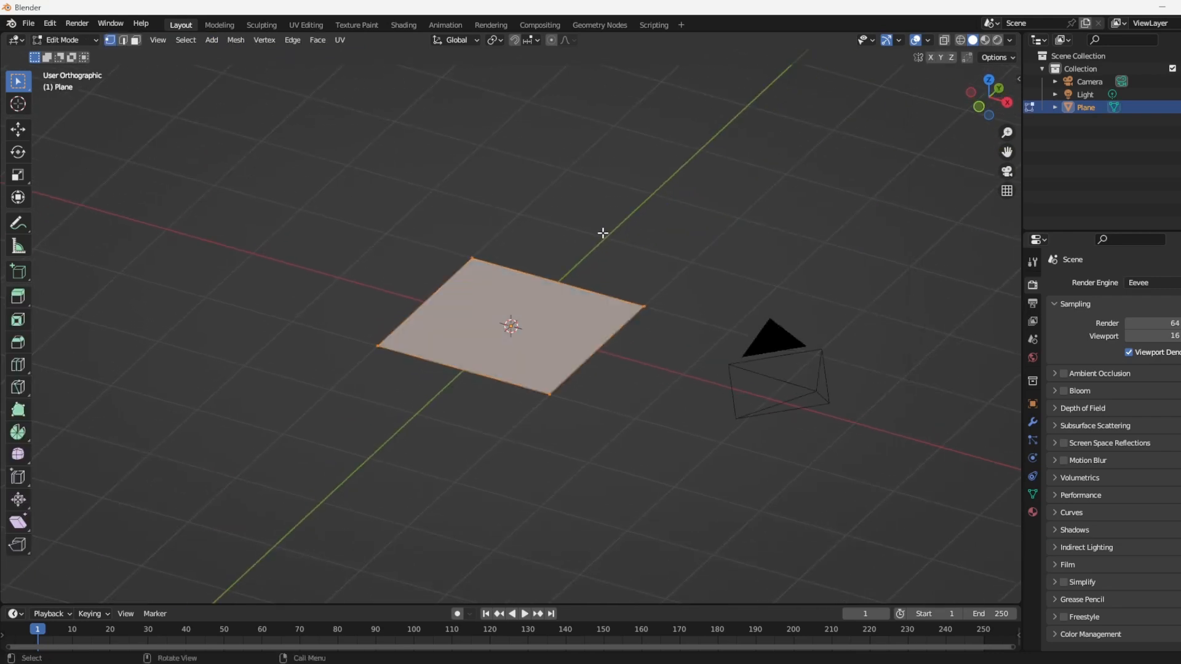
{"action": "right_click", "coordinate": [601, 231]}
{"action": "left_click", "coordinate": [573, 249]}
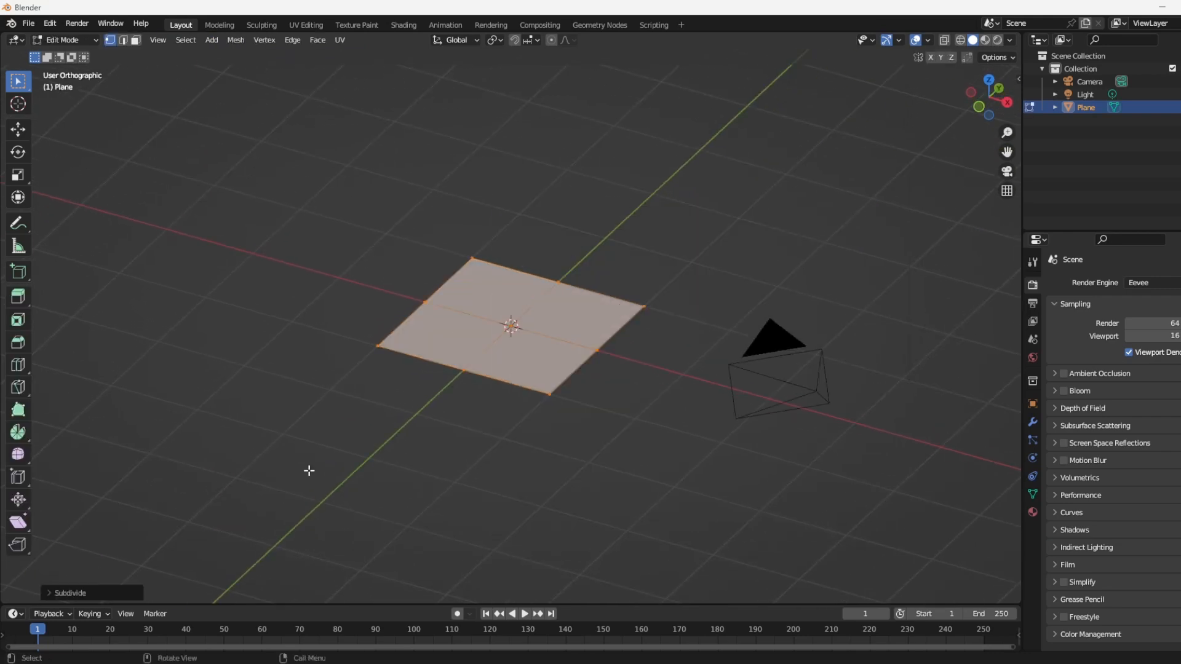
{"action": "left_click", "coordinate": [69, 594]}
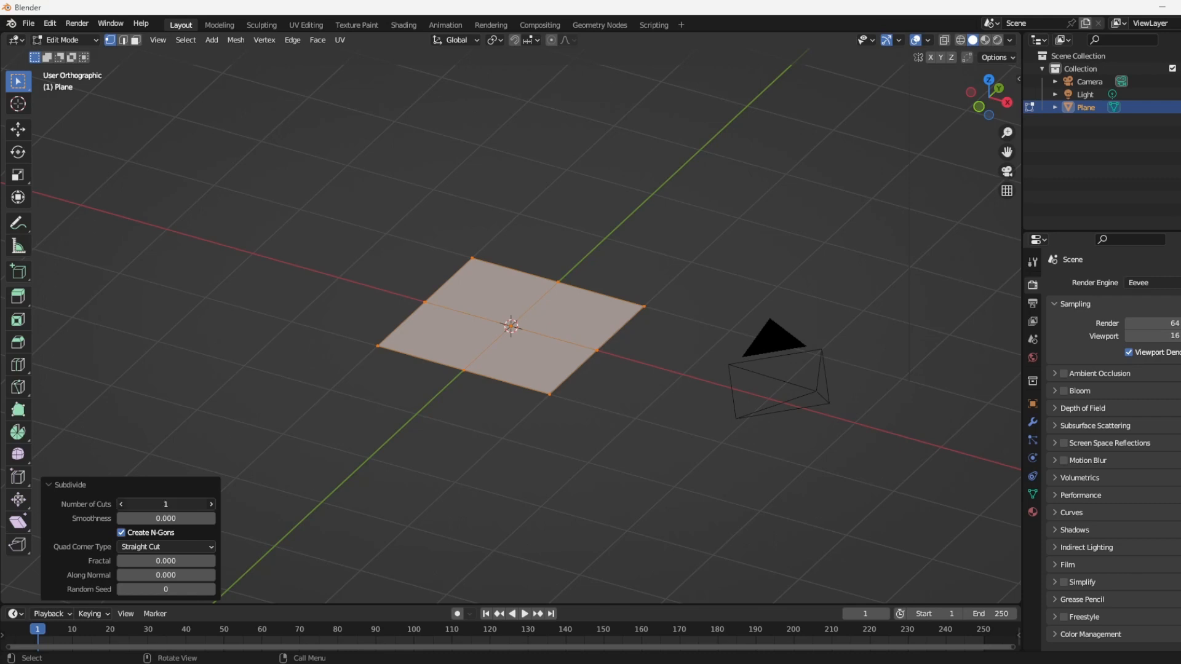
{"action": "left_click", "coordinate": [166, 502]}
{"action": "type", "text": "100"}
{"action": "key", "text": "Return"}
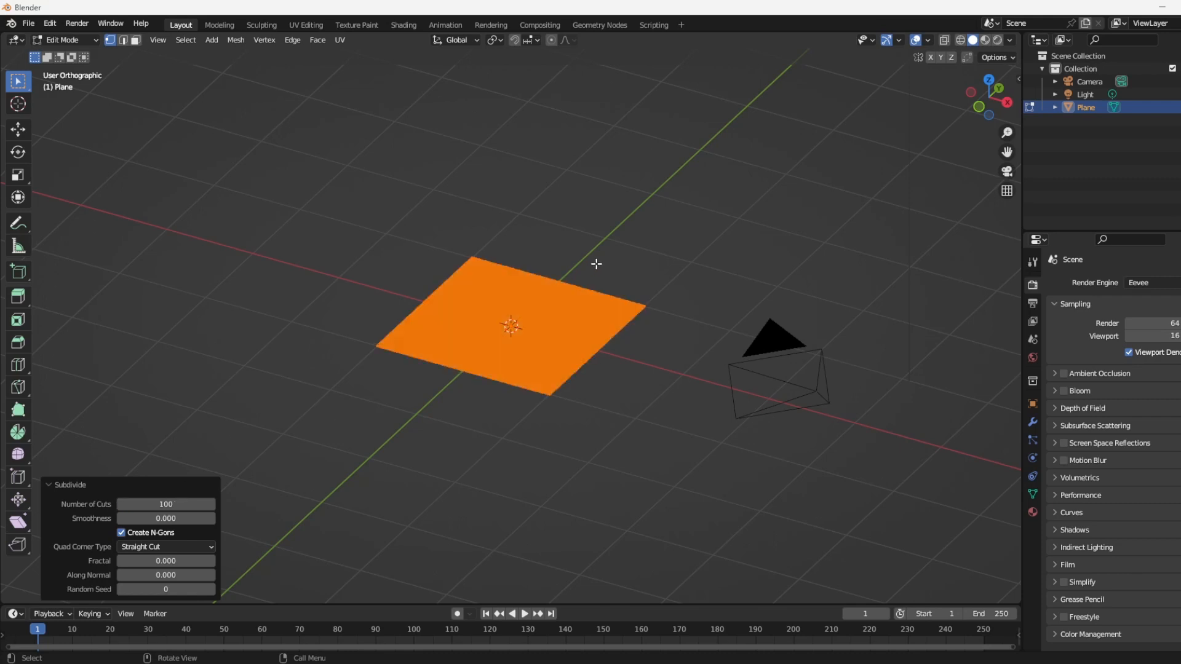
{"action": "key", "text": "Tab"}
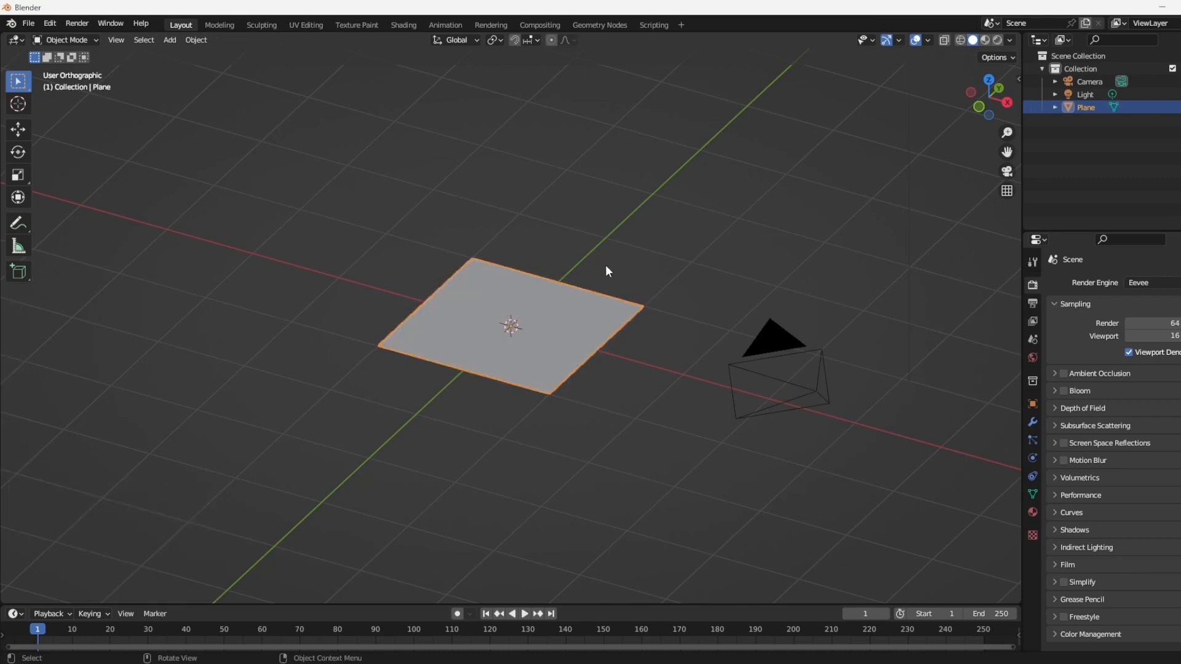
Create a new image texture and load shroom.png from the bas relief folder into it.
{"action": "left_click", "coordinate": [1032, 535]}
{"action": "left_click", "coordinate": [1159, 301]}
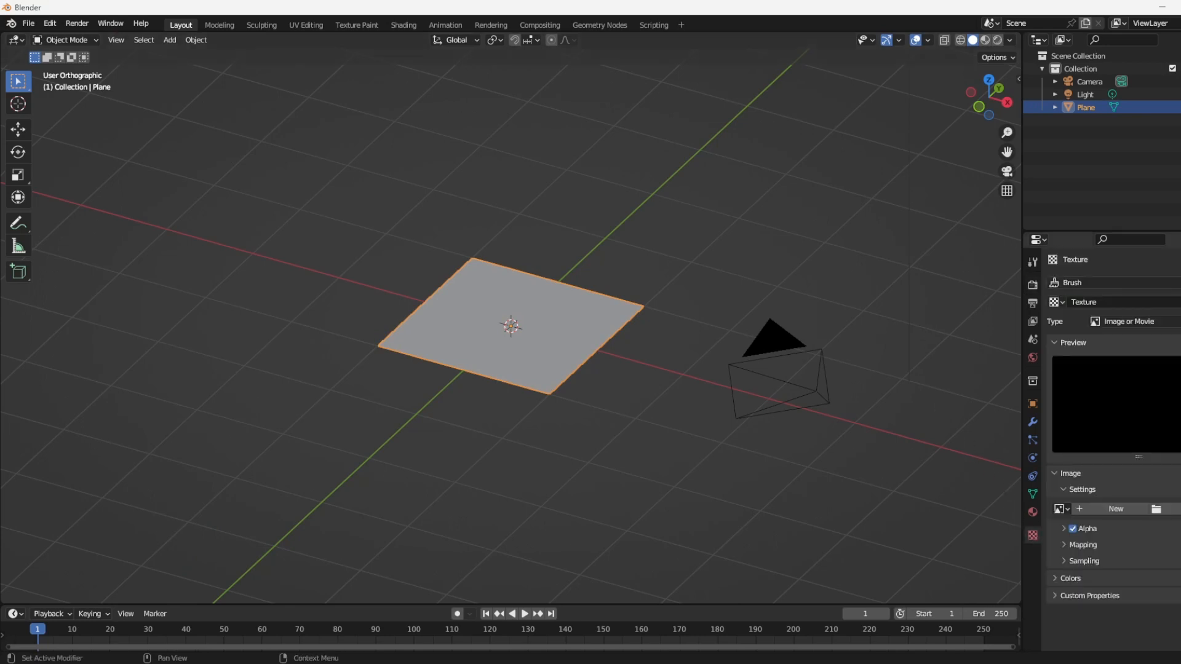
{"action": "left_click", "coordinate": [1156, 509]}
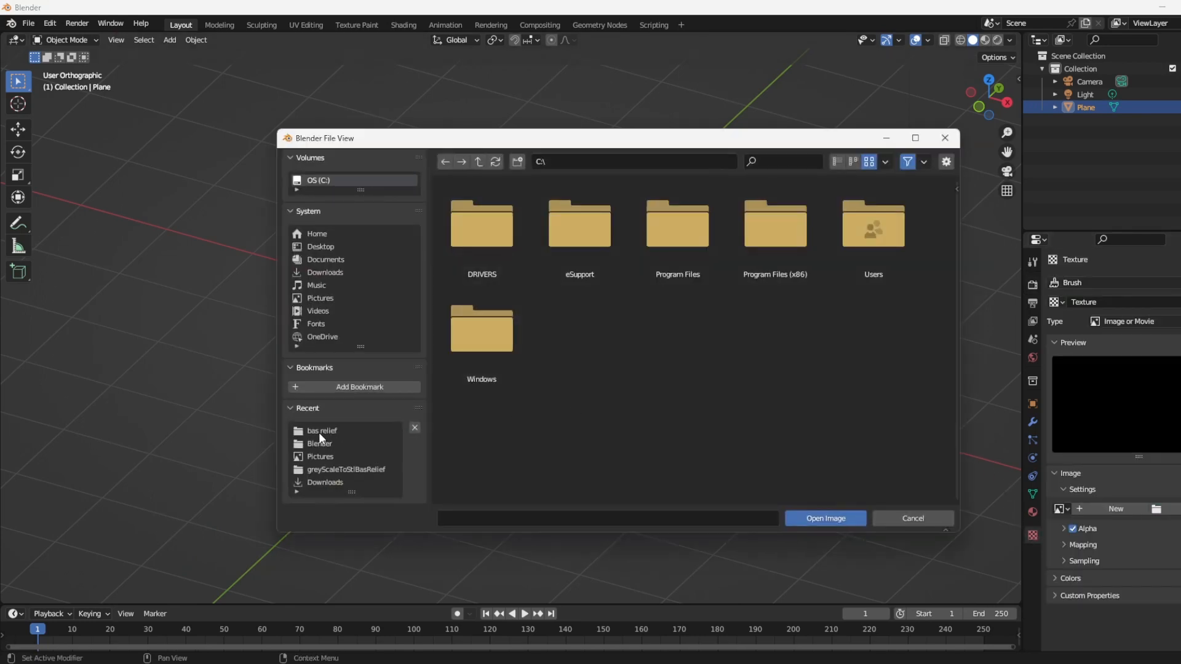
{"action": "left_click", "coordinate": [320, 432]}
{"action": "left_click", "coordinate": [889, 209]}
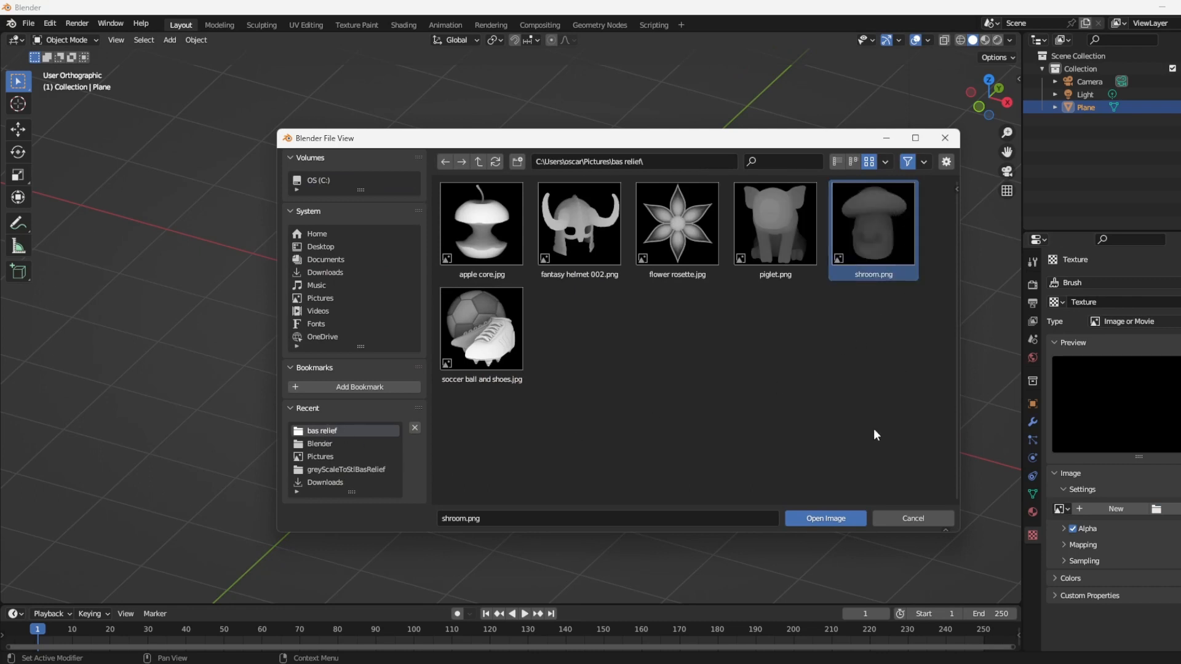
{"action": "left_click", "coordinate": [826, 519]}
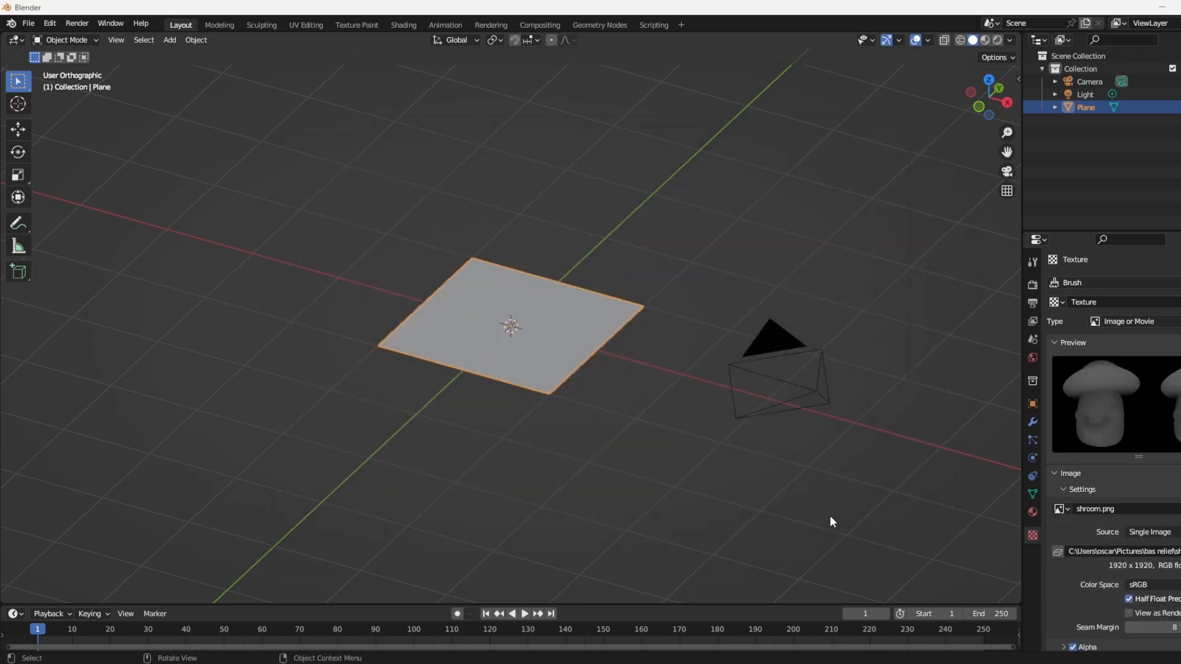
Add a Subdivision Surface modifier and a Displace modifier to the plane.
{"action": "left_click", "coordinate": [1033, 422]}
{"action": "left_click", "coordinate": [1150, 282]}
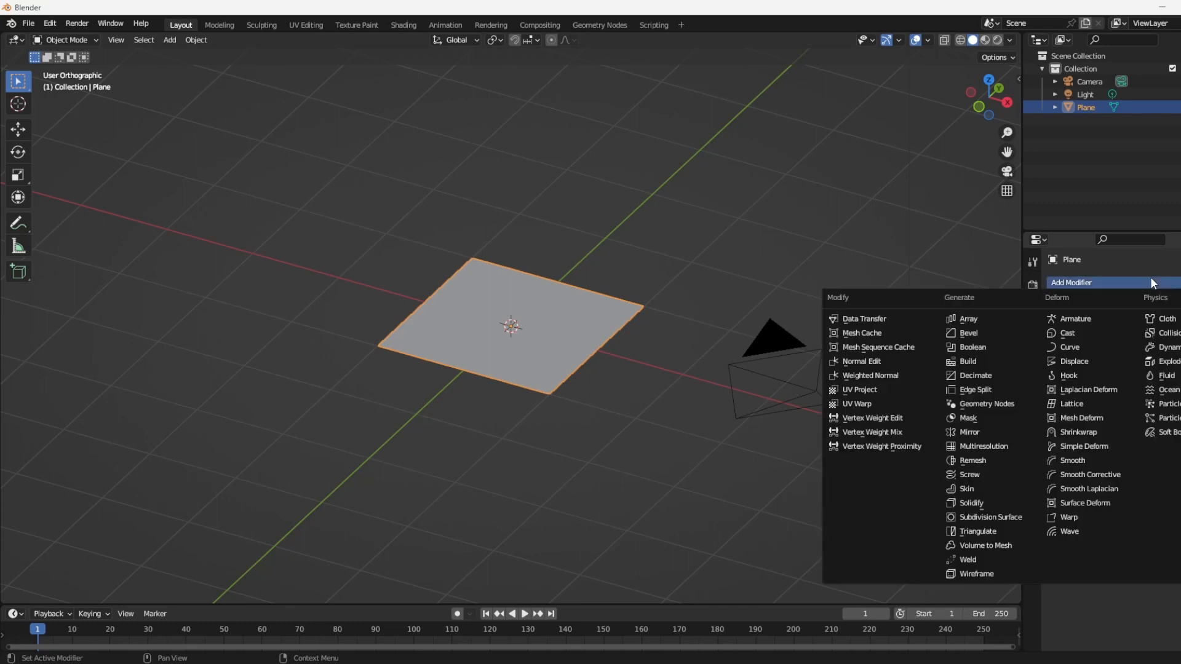
{"action": "left_click", "coordinate": [987, 518]}
{"action": "left_click", "coordinate": [1082, 282]}
{"action": "left_click", "coordinate": [1091, 361]}
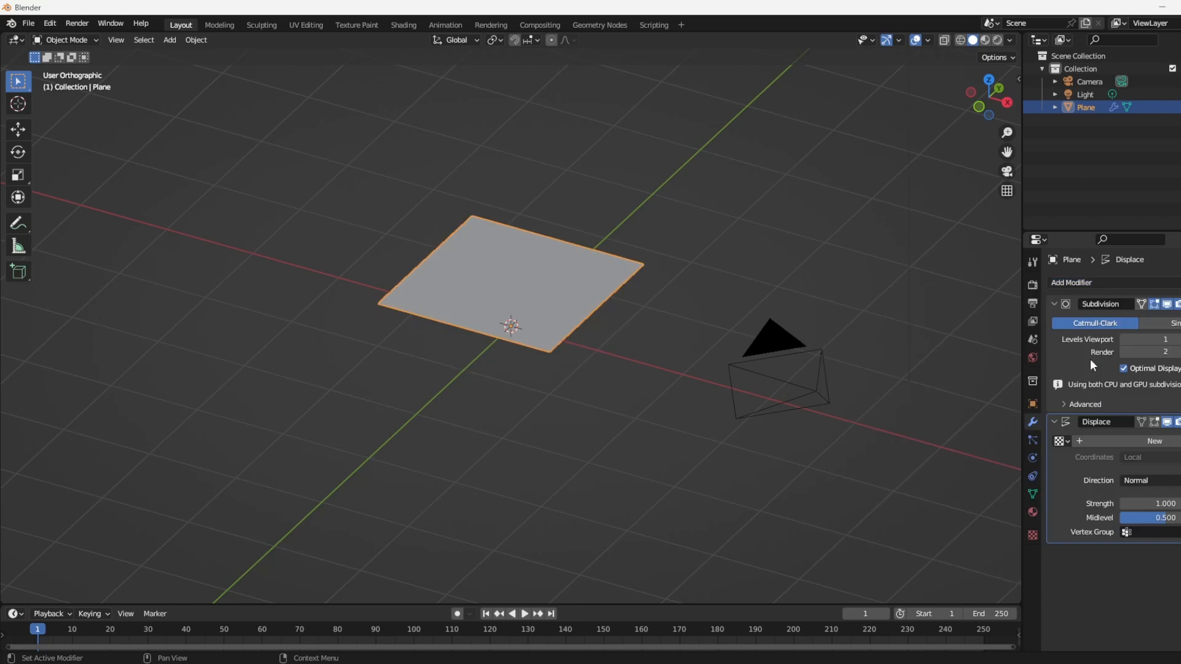
Set the Displace modifier's Midlevel to 0 and assign the mushroom image texture to it.
{"action": "left_click", "coordinate": [1169, 517]}
{"action": "type", "text": "0"}
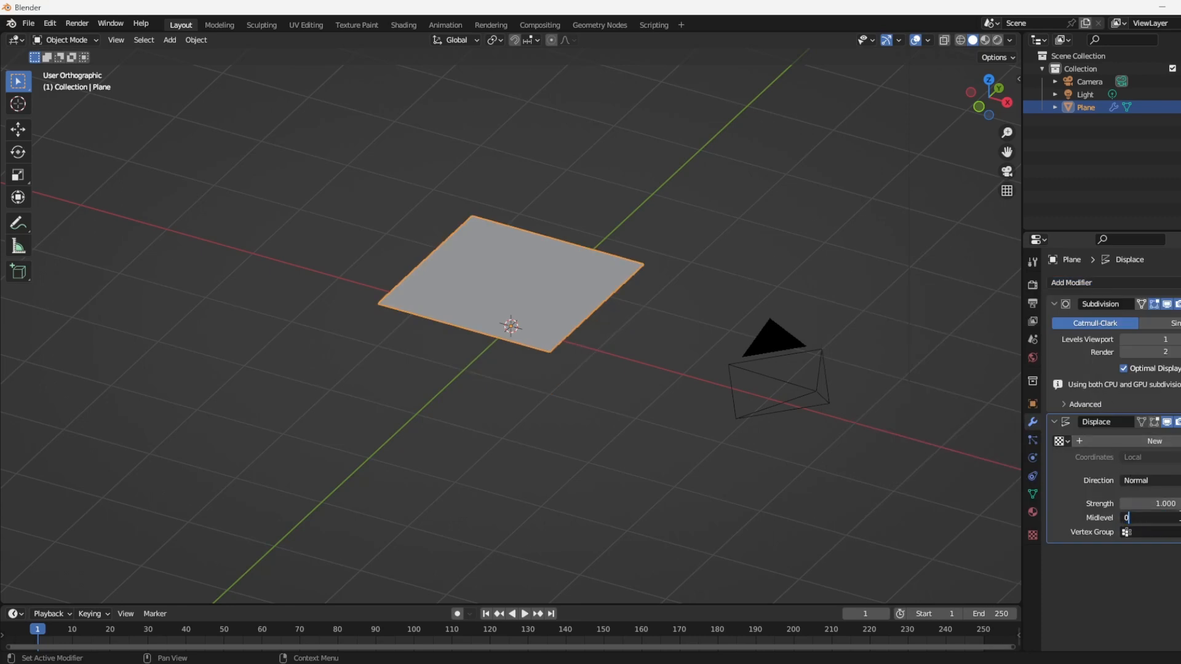
{"action": "key", "text": "Return"}
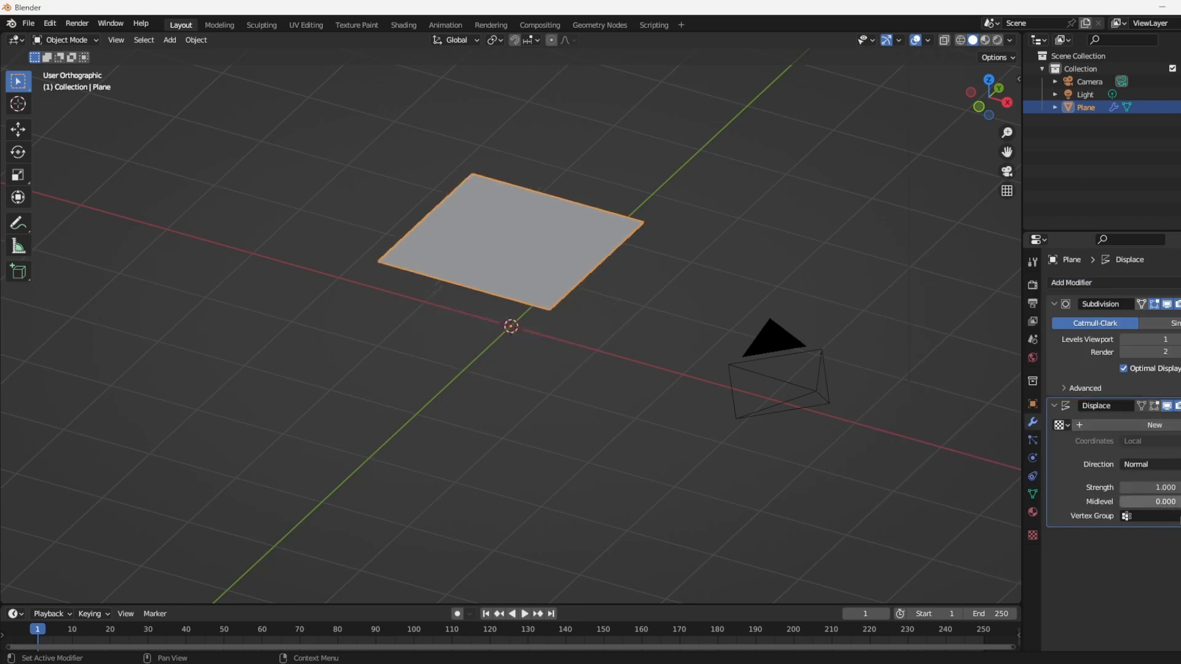
{"action": "left_click", "coordinate": [1068, 427]}
{"action": "left_click", "coordinate": [1083, 444]}
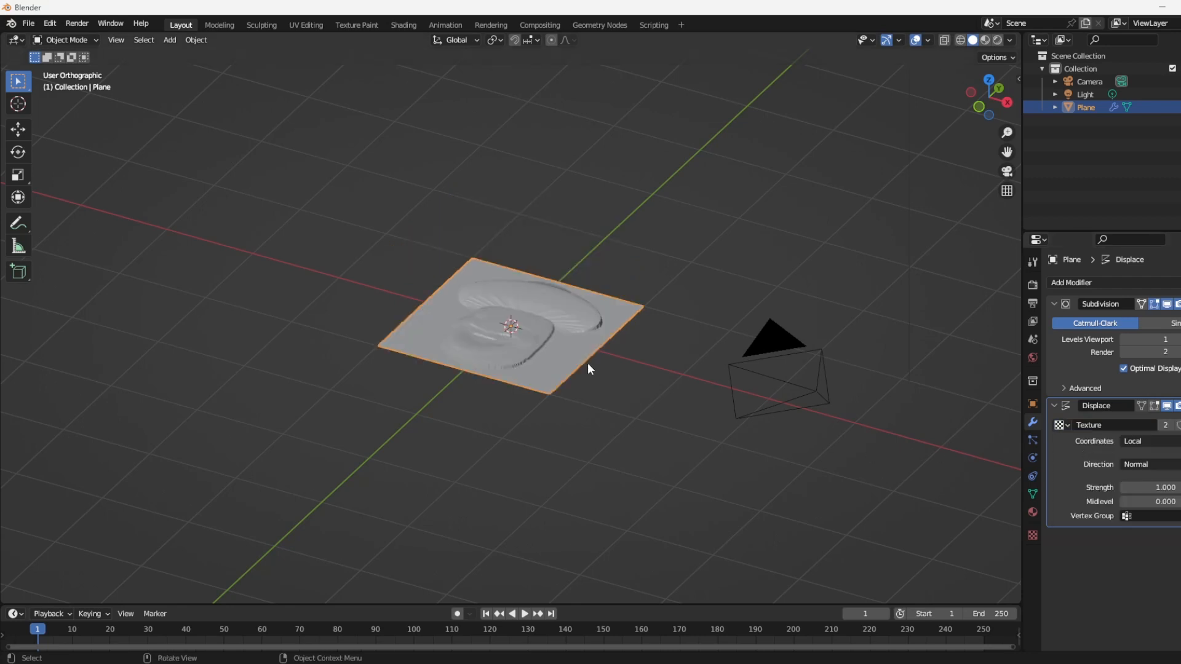
Set the Subdivision modifier's viewport level to 3.
{"action": "middle_click_drag", "start_coordinate": [588, 362], "coordinate": [624, 443]}
{"action": "left_click", "coordinate": [1178, 339]}
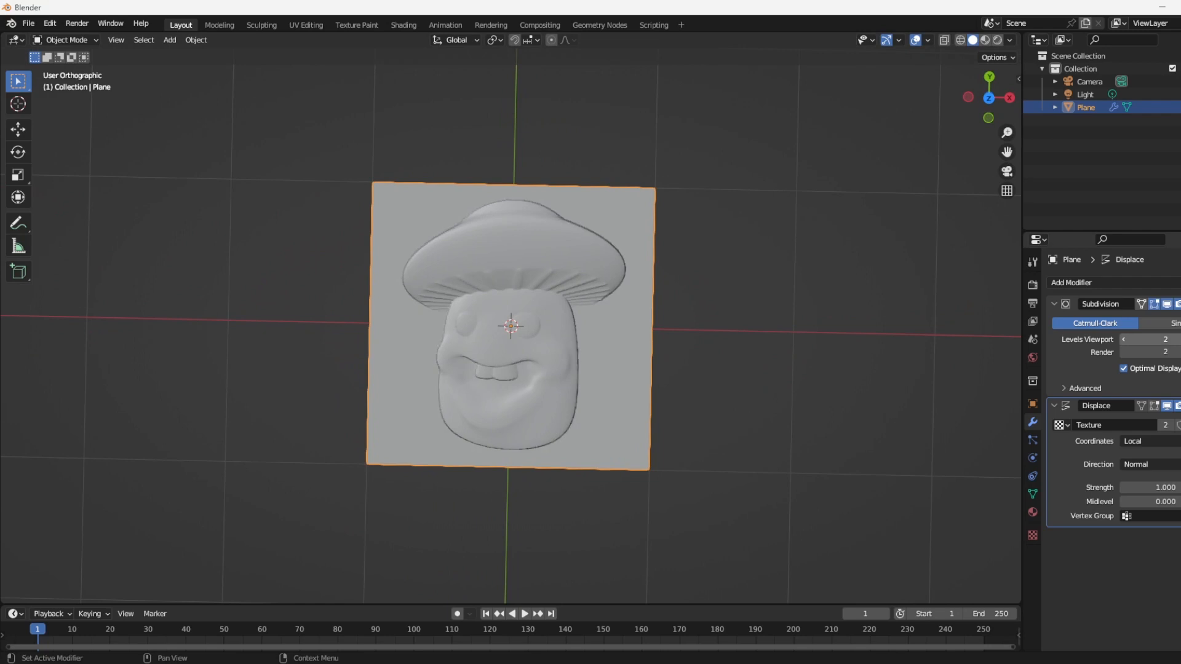
{"action": "left_click", "coordinate": [1179, 339]}
{"action": "scroll", "coordinate": [626, 382], "scroll_direction": "up", "scroll_amount": 3}
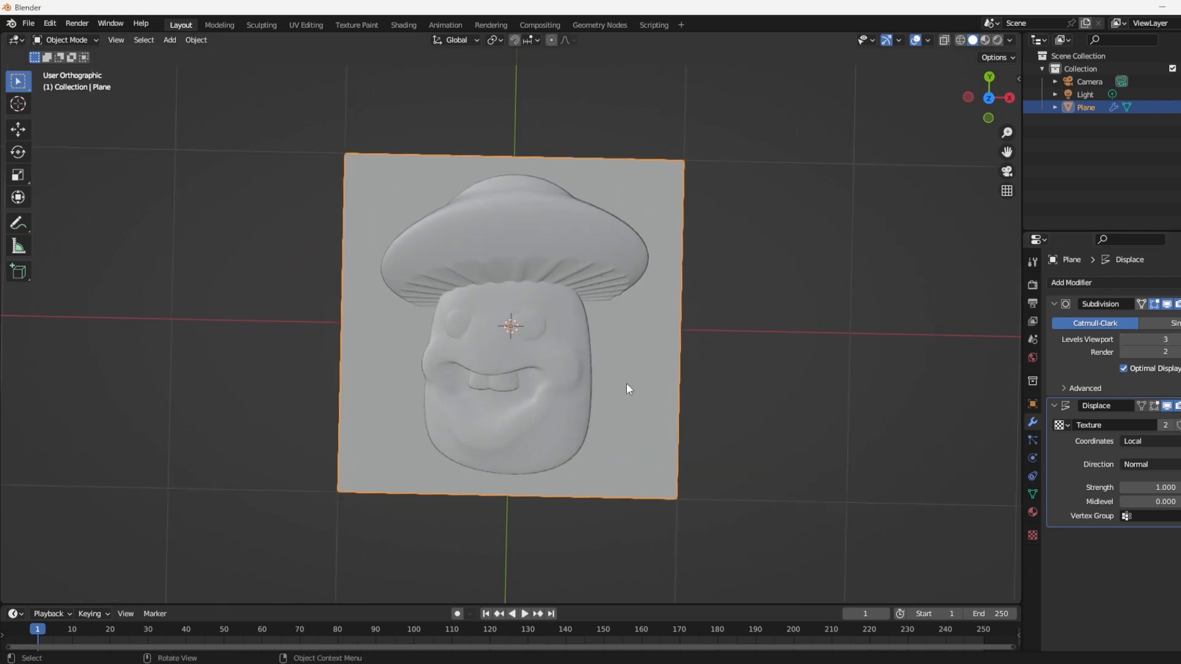
Set the Displace modifier's Strength to 2.1 and inspect the mushroom relief.
{"action": "scroll", "coordinate": [603, 404], "scroll_direction": "up", "scroll_amount": 1}
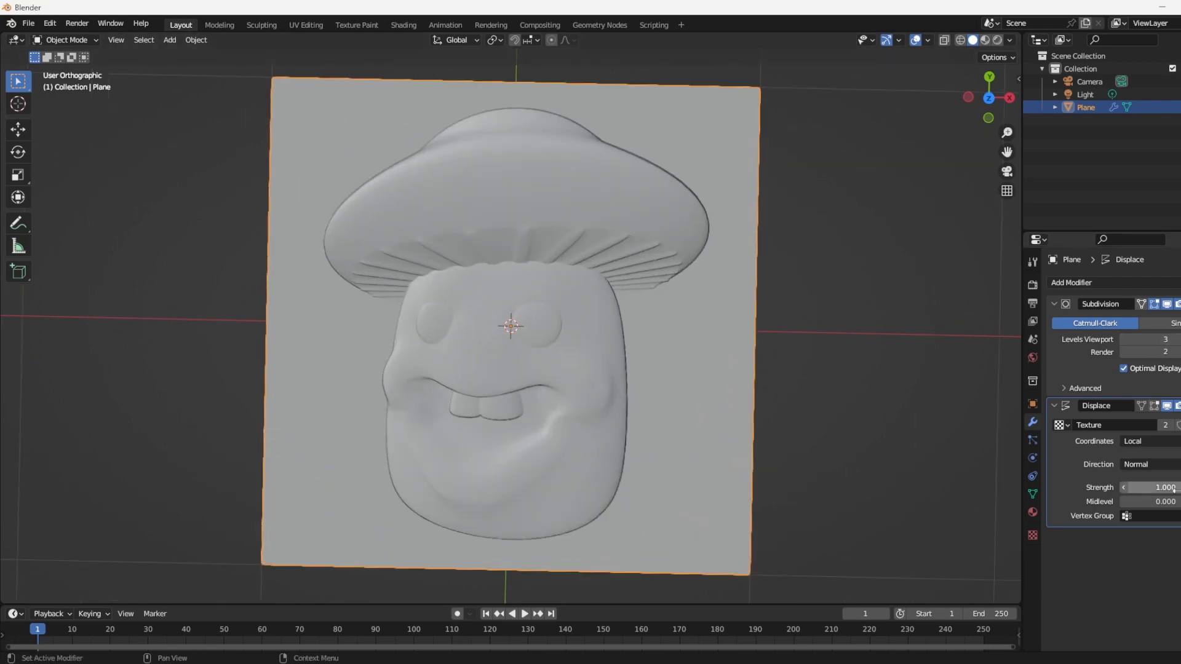
{"action": "left_click_drag", "start_coordinate": [1147, 487], "coordinate": [1172, 487]}
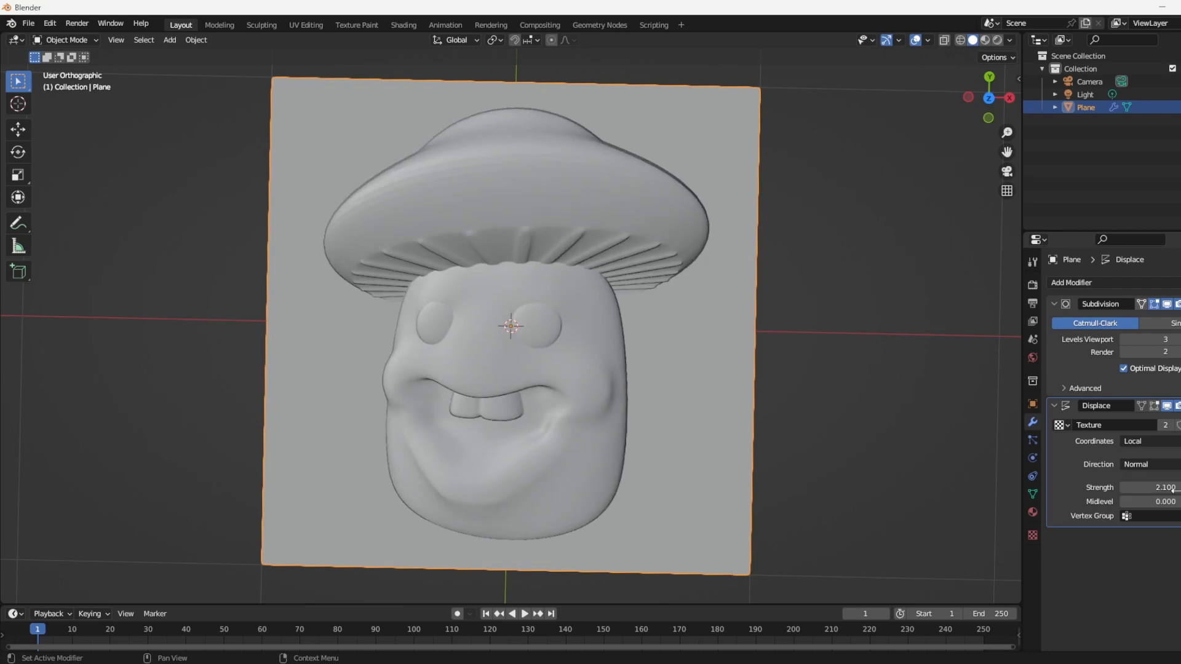
{"action": "middle_click_drag", "start_coordinate": [699, 415], "coordinate": [670, 427]}
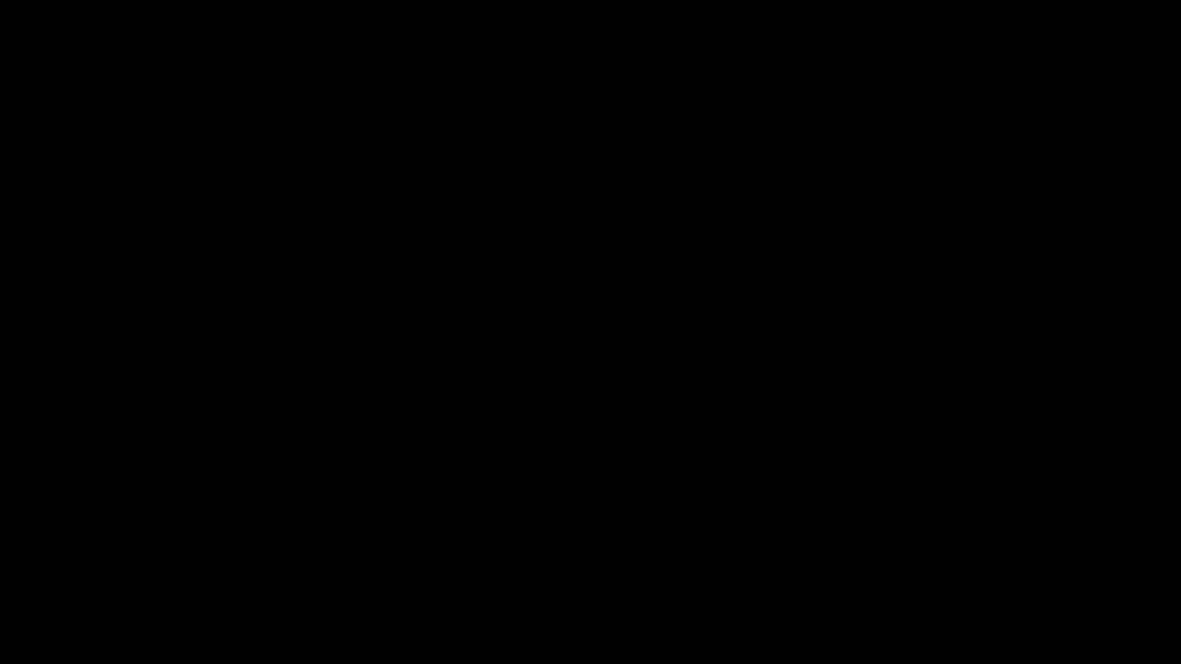